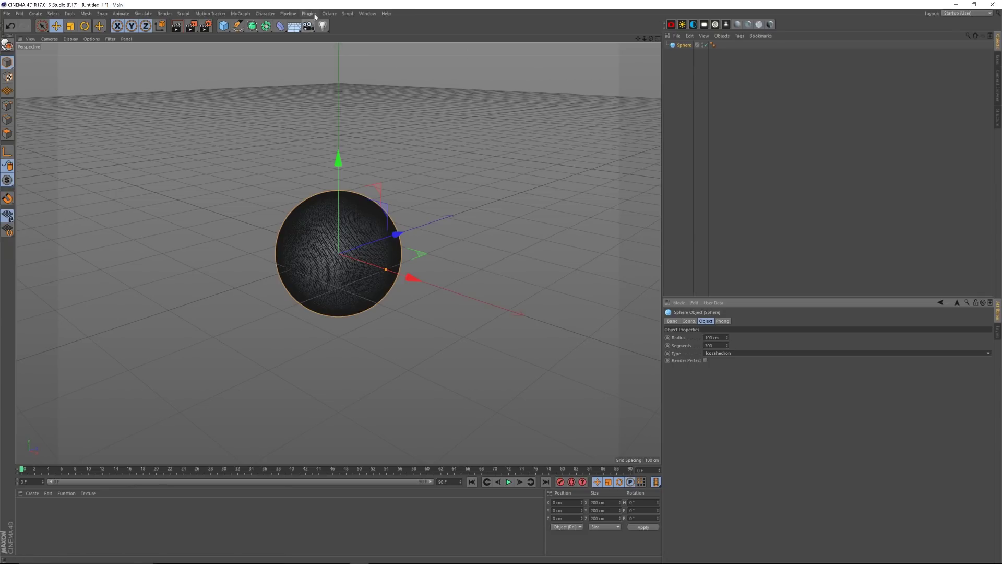
Step: Switch the viewport to Gouraud Shading and add a Displacer deformer as a child of the sphere
click(71, 39)
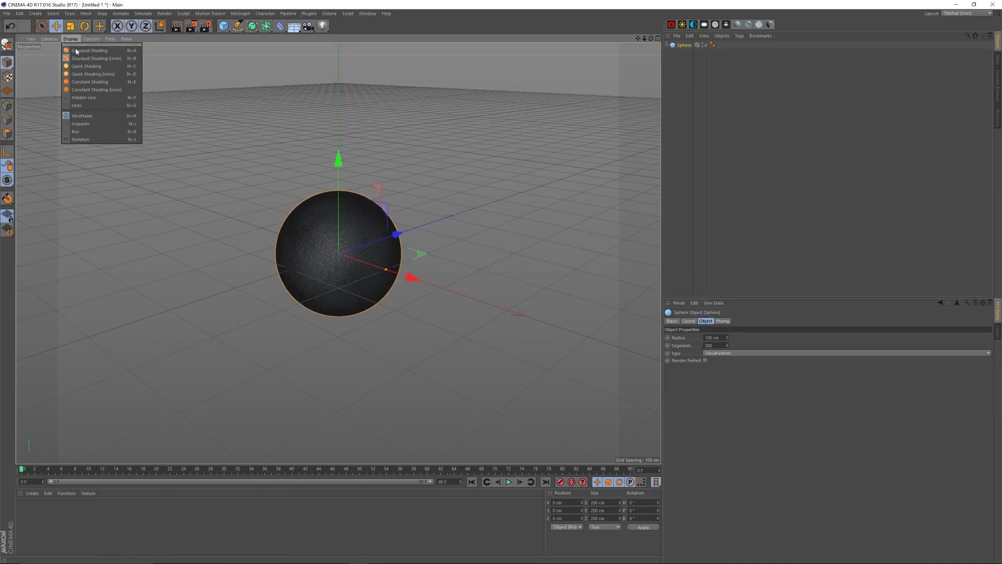
click(76, 50)
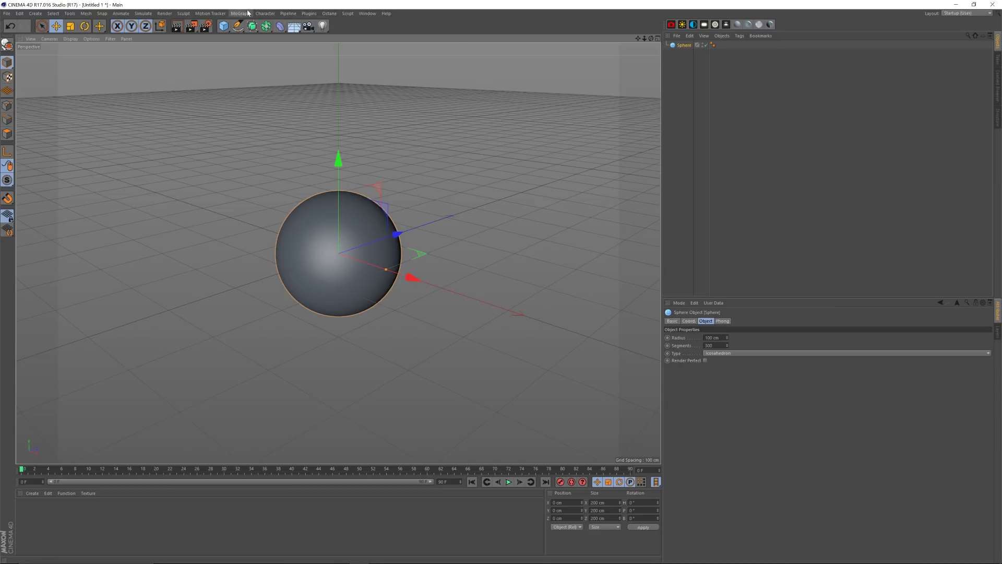
drag(280, 26, 313, 122)
drag(685, 48, 687, 54)
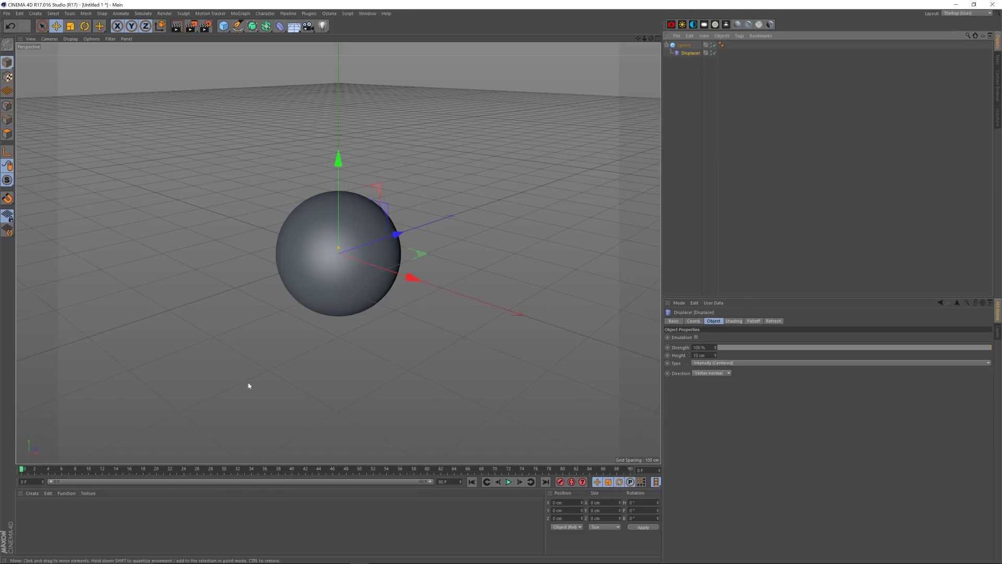
Step: Create a new material and apply it to the Displacer
double_click(71, 524)
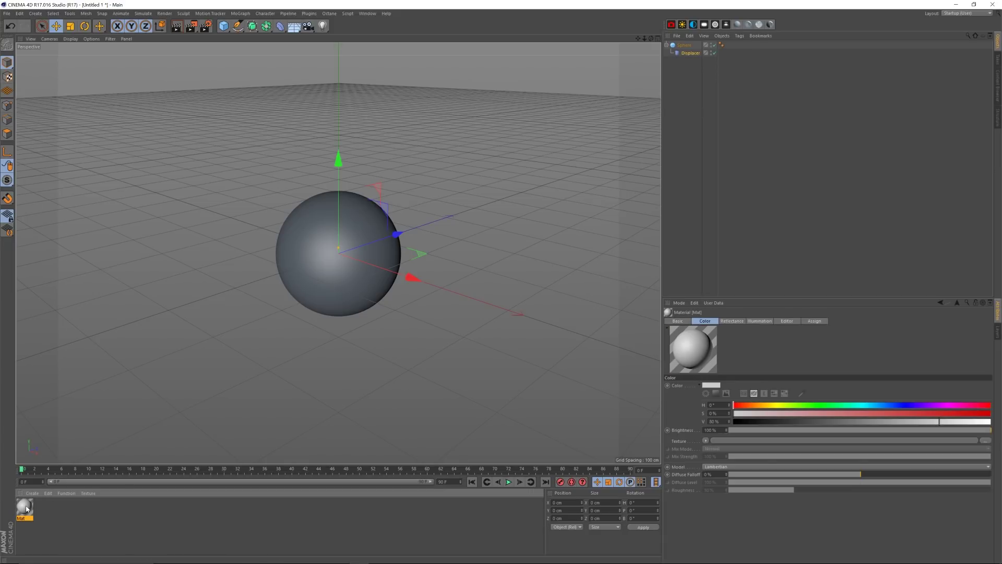
drag(26, 509, 698, 54)
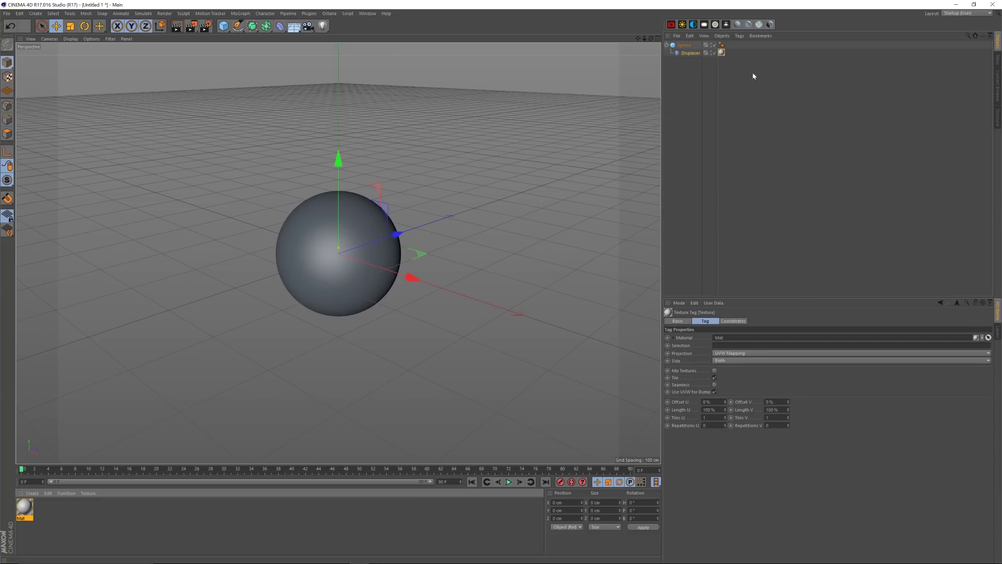
Step: Set the Displacer's shading channel to Displacement and link its material's texture tag as the source
click(691, 53)
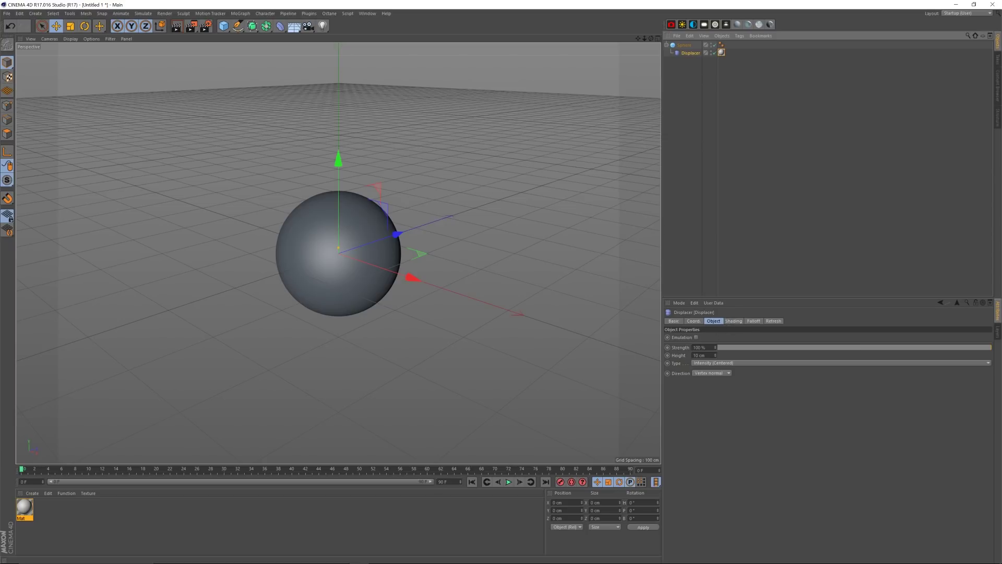
click(733, 320)
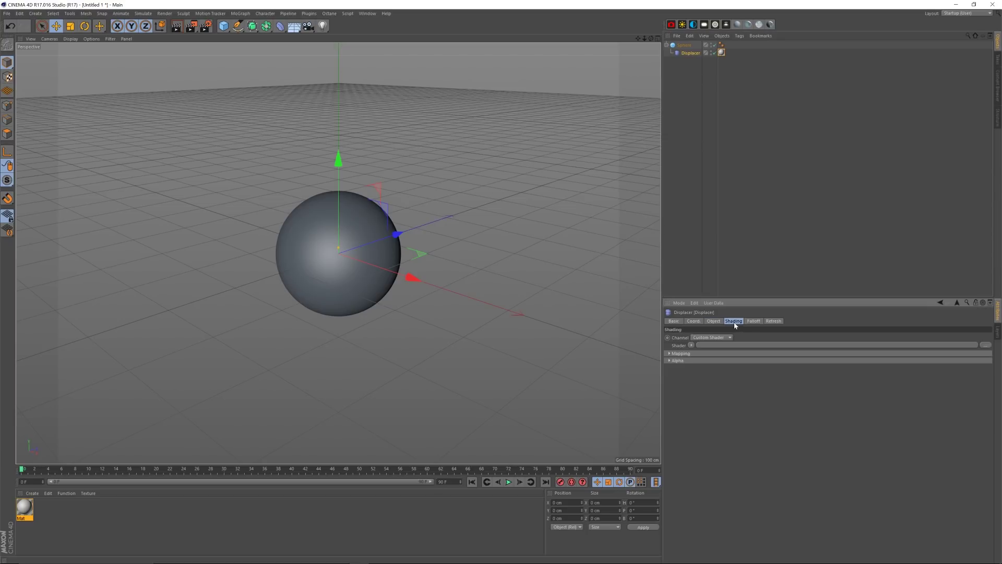
click(729, 337)
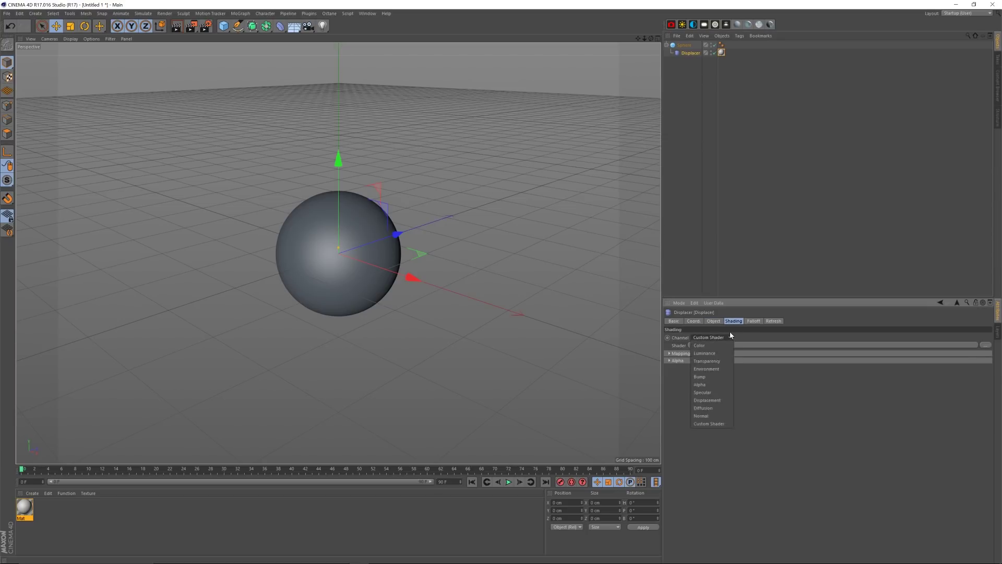
click(710, 400)
drag(721, 52, 709, 345)
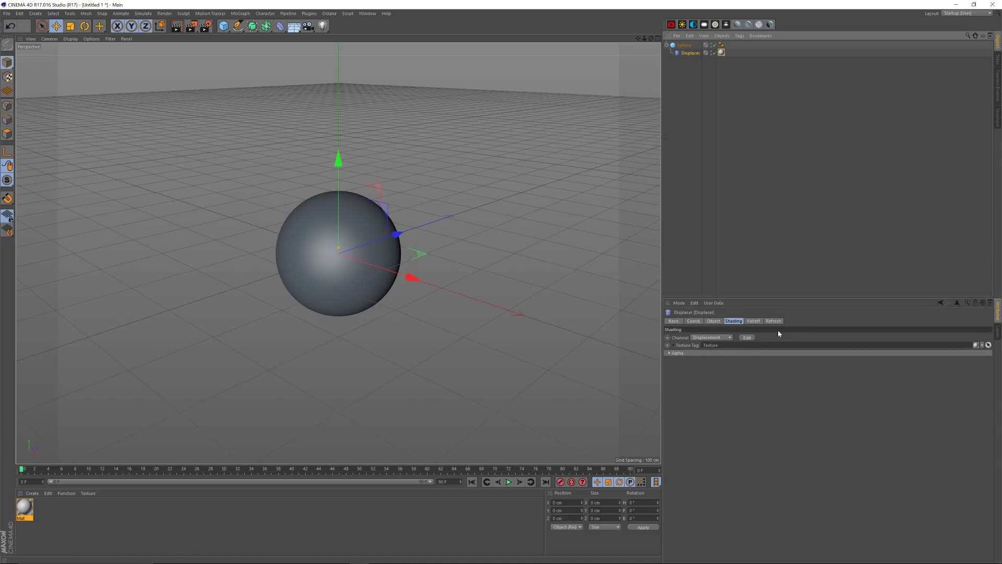
Step: Enable the material's Displacement channel and load a Layer shader as its texture
click(26, 505)
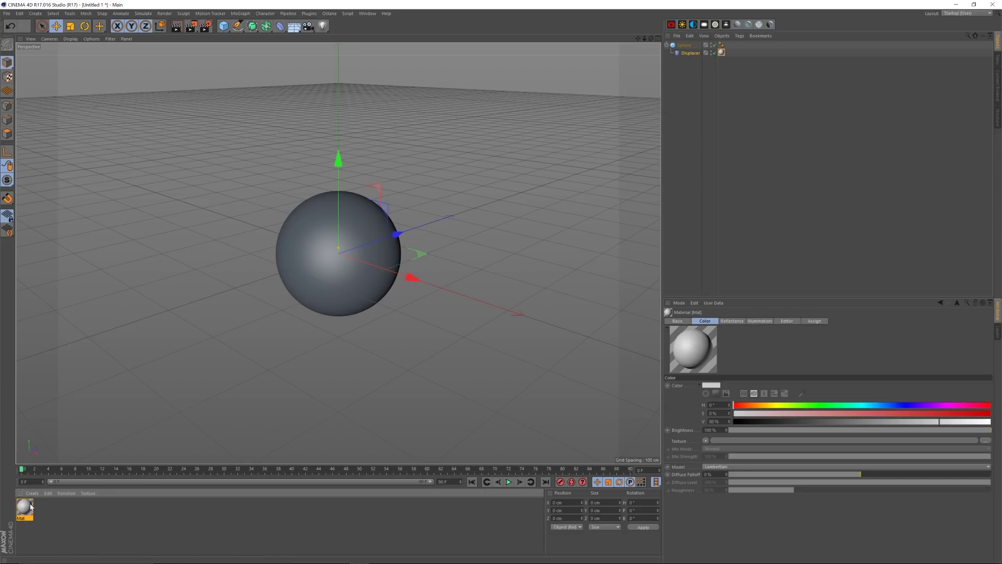
double_click(25, 506)
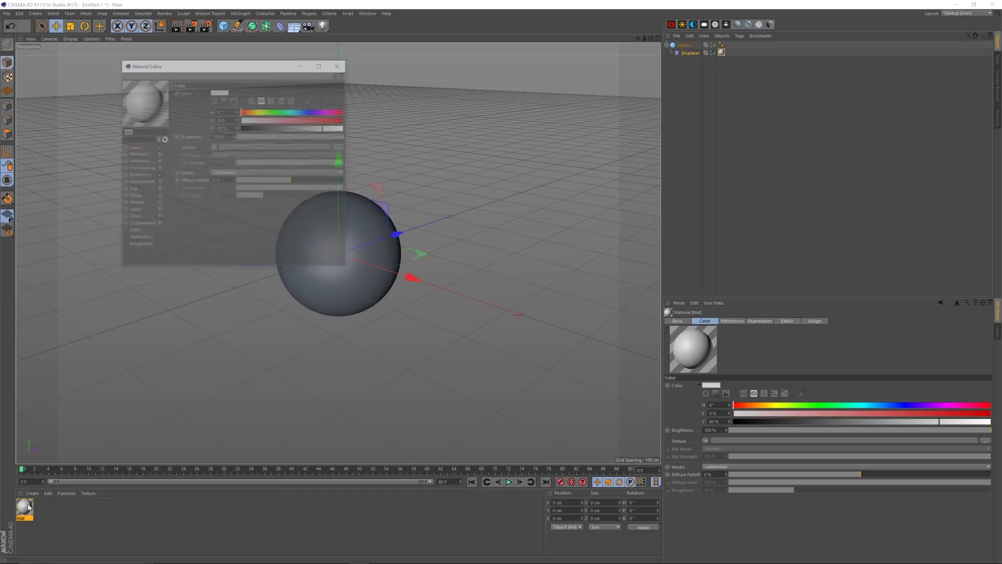
drag(250, 65, 208, 87)
click(171, 196)
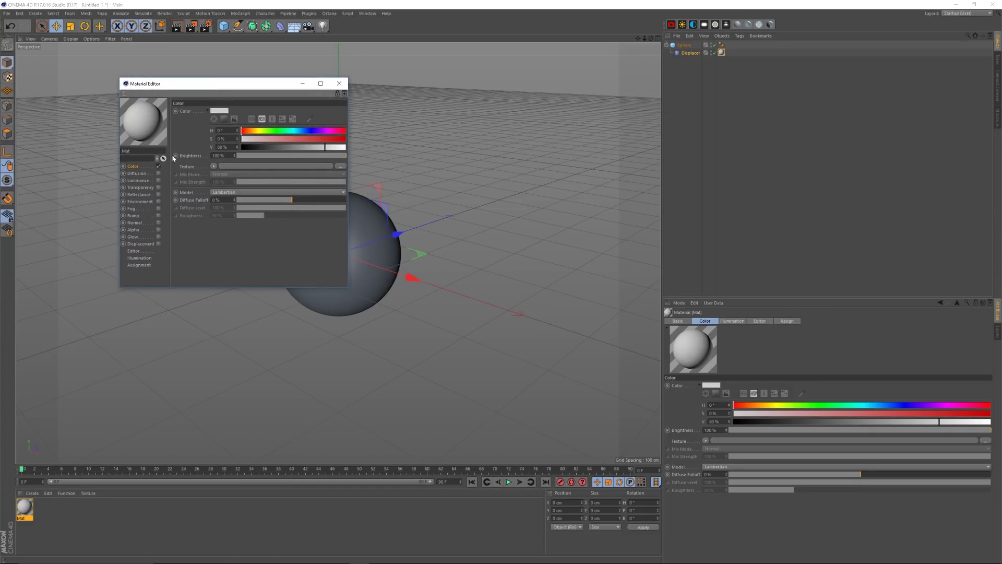
click(157, 244)
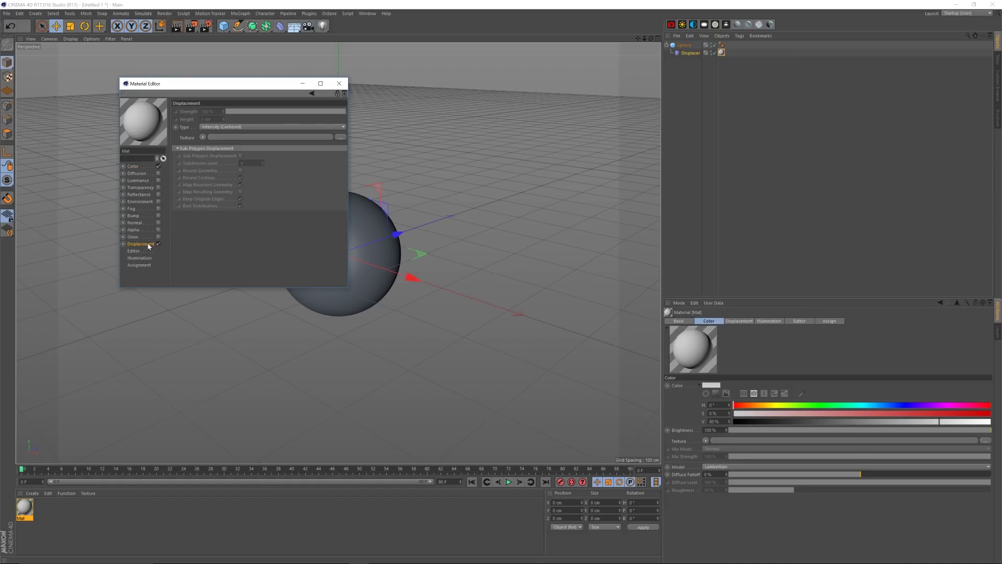
click(202, 138)
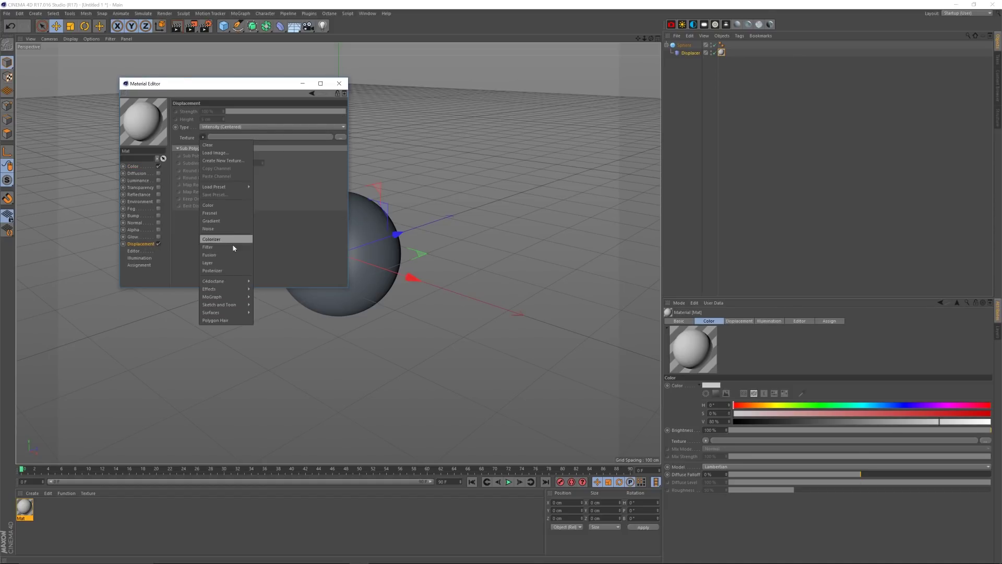
click(232, 264)
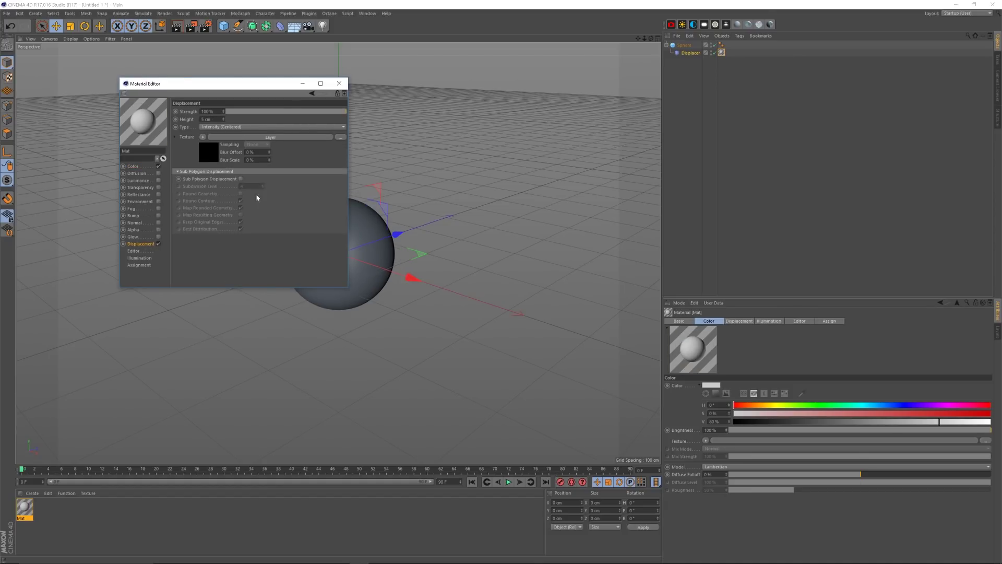
Step: Add a Noise shader inside the displacement Layer shader, keeping the sphere unobstructed by the material editor
click(252, 137)
click(210, 173)
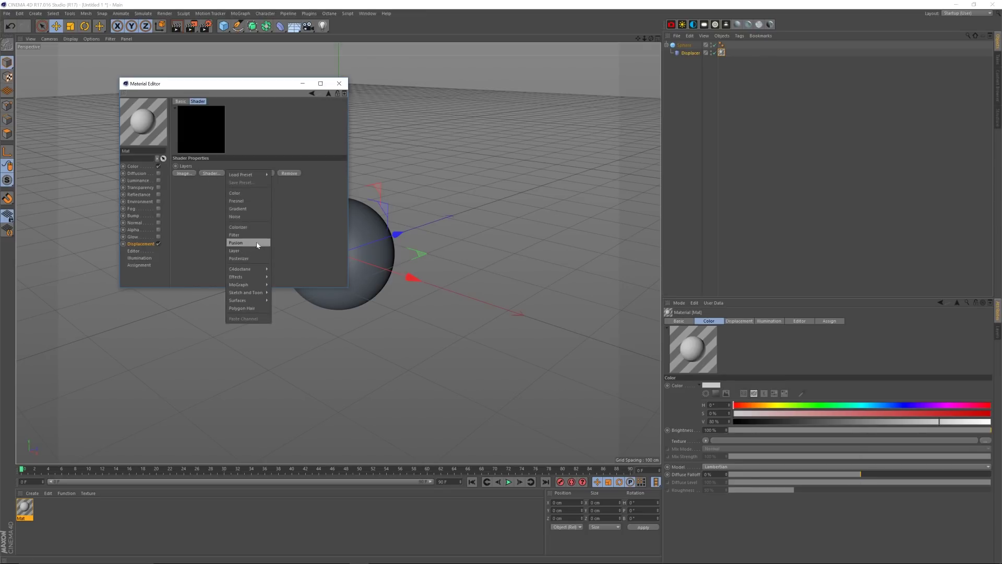
click(258, 217)
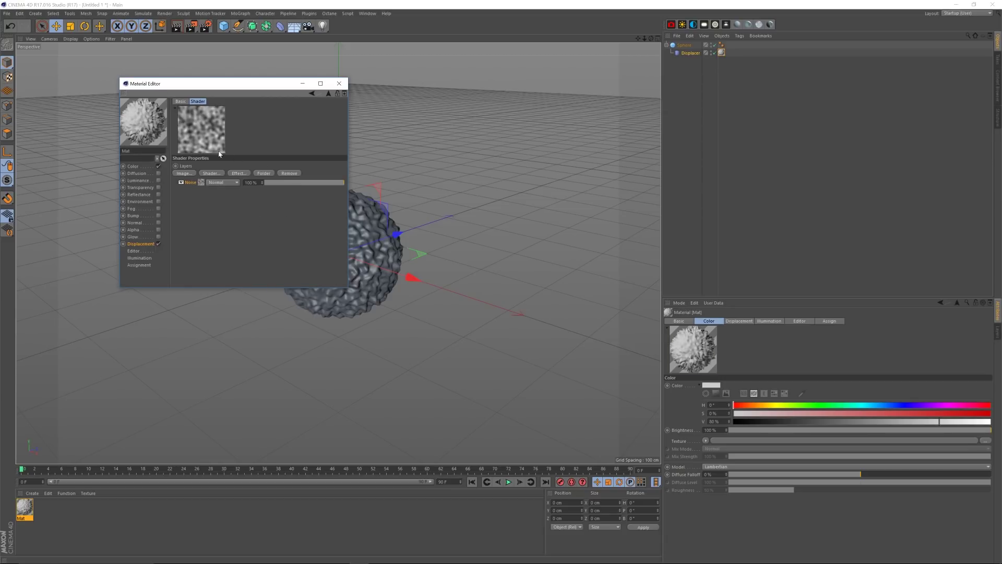
drag(253, 91, 161, 147)
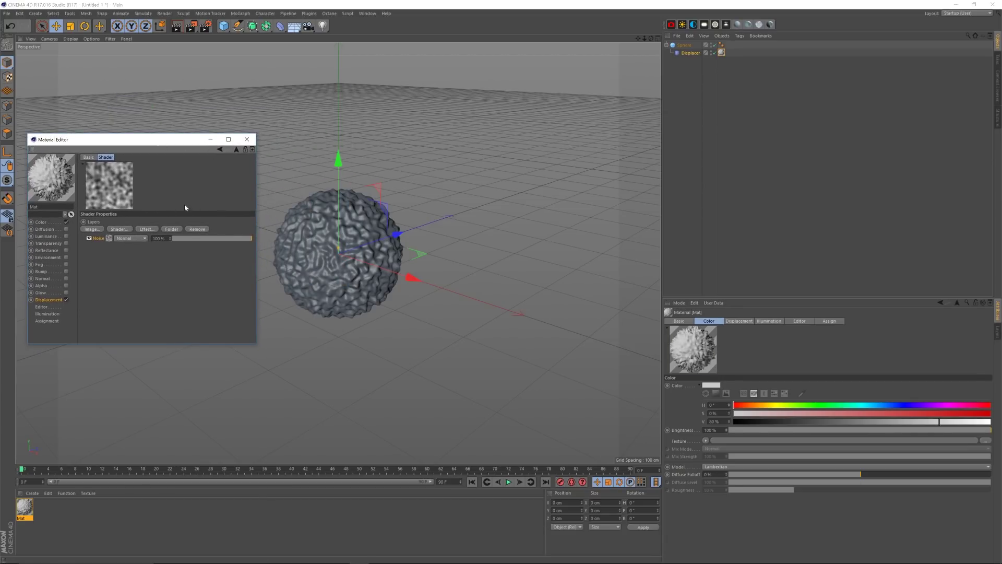
drag(167, 140, 175, 135)
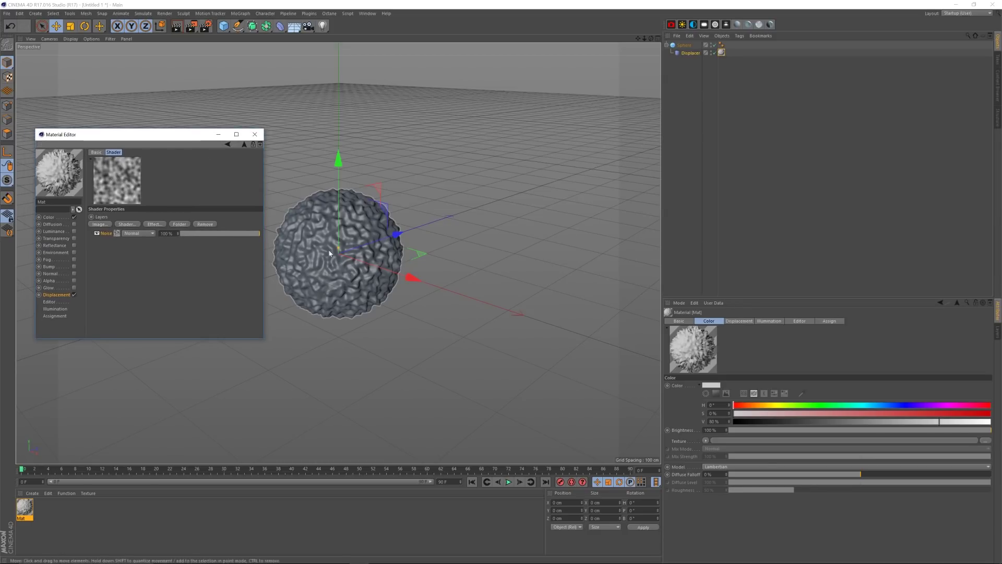
Step: Change the noise layer's type to Voronoi 1
click(118, 233)
drag(263, 339, 277, 417)
drag(189, 140, 179, 129)
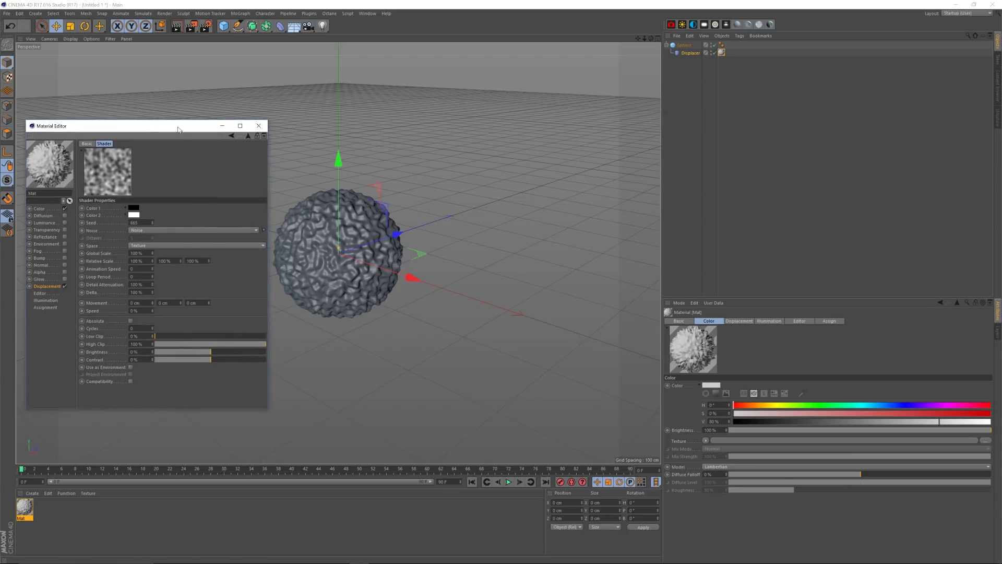
click(166, 230)
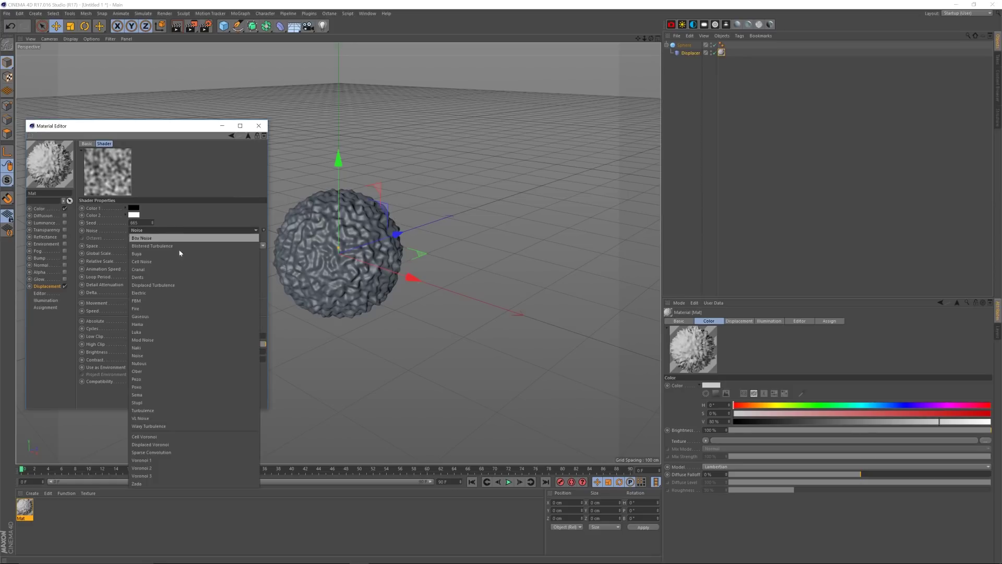
click(205, 462)
drag(183, 127, 182, 118)
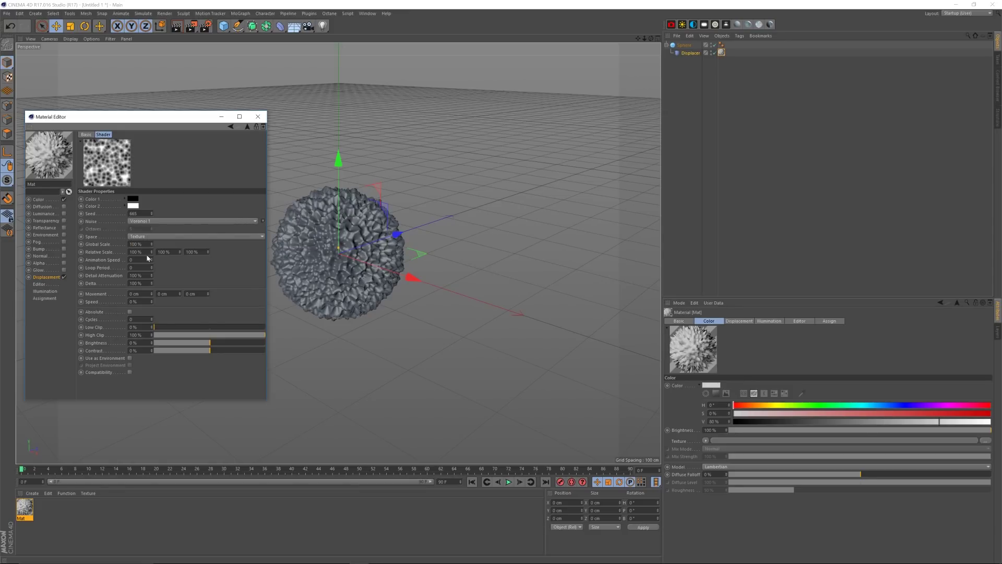
Step: Set the Voronoi noise's global scale to 1000% and its second relative scale value to 500%
key(Return)
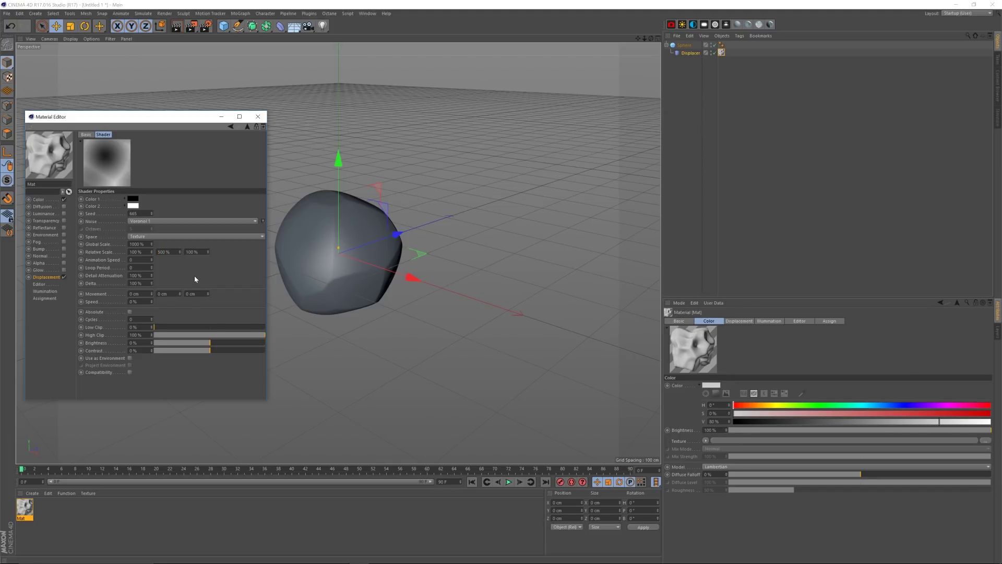
text(5)
key(Return)
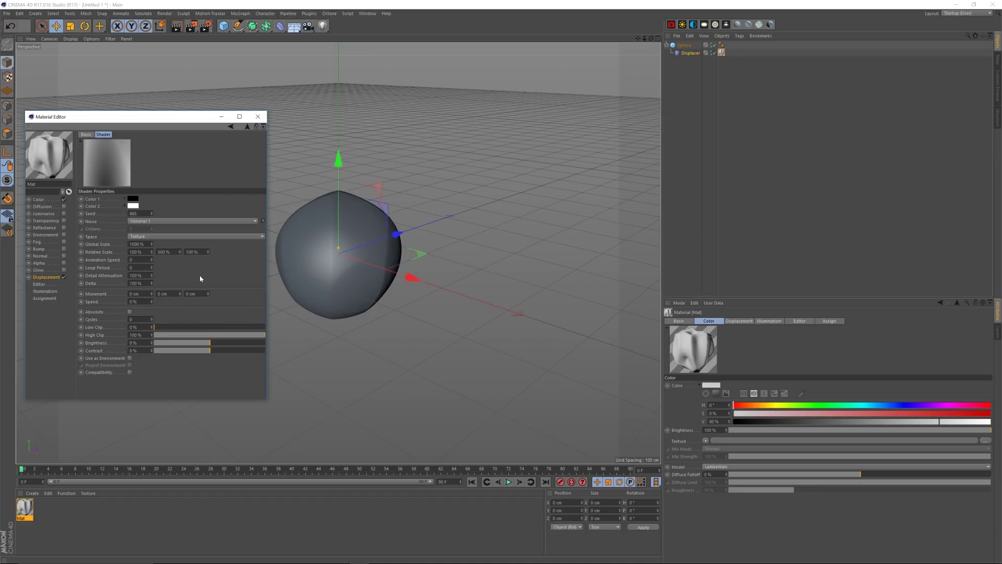
Step: Try several neighbouring seed values for the Voronoi noise
click(152, 213)
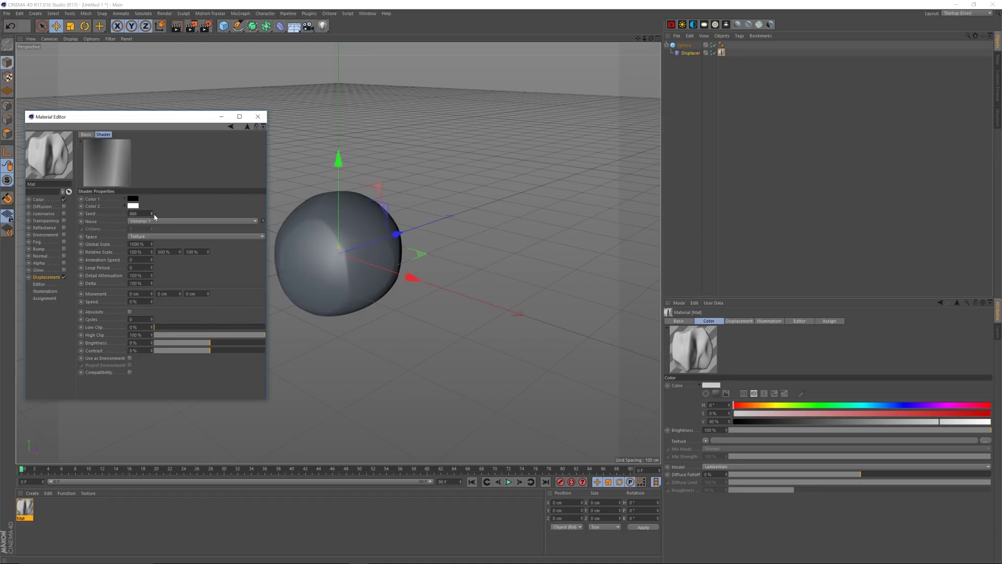
click(152, 213)
click(152, 212)
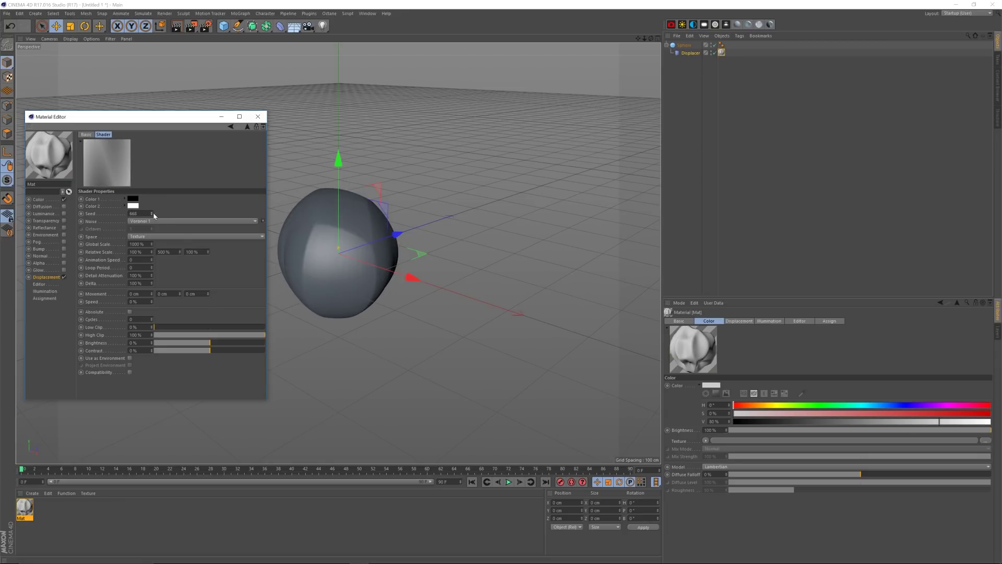
click(151, 215)
click(151, 215)
click(152, 215)
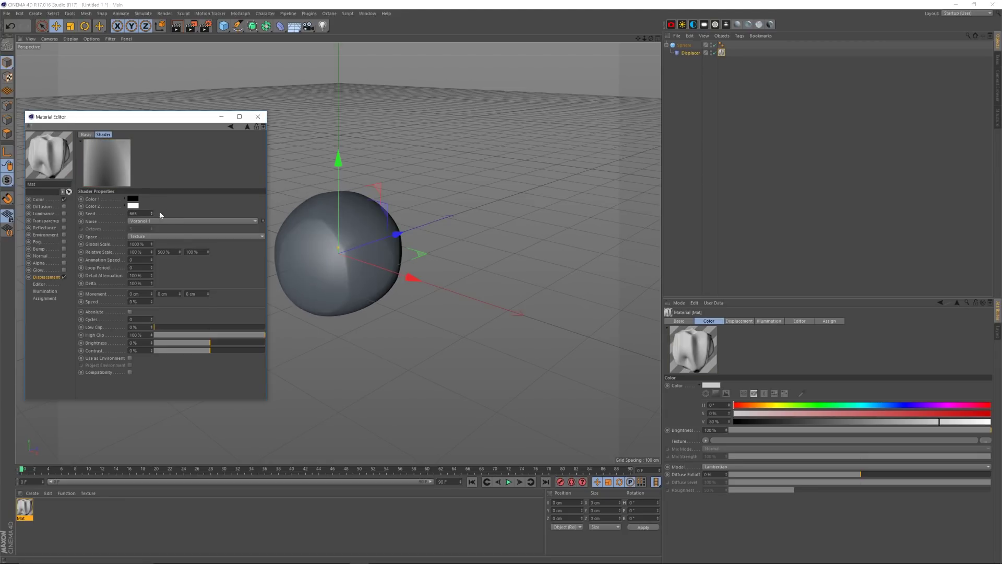
Step: Return to the Layer shader and add a Gradient shader above the noise layer
click(247, 127)
click(117, 206)
click(162, 243)
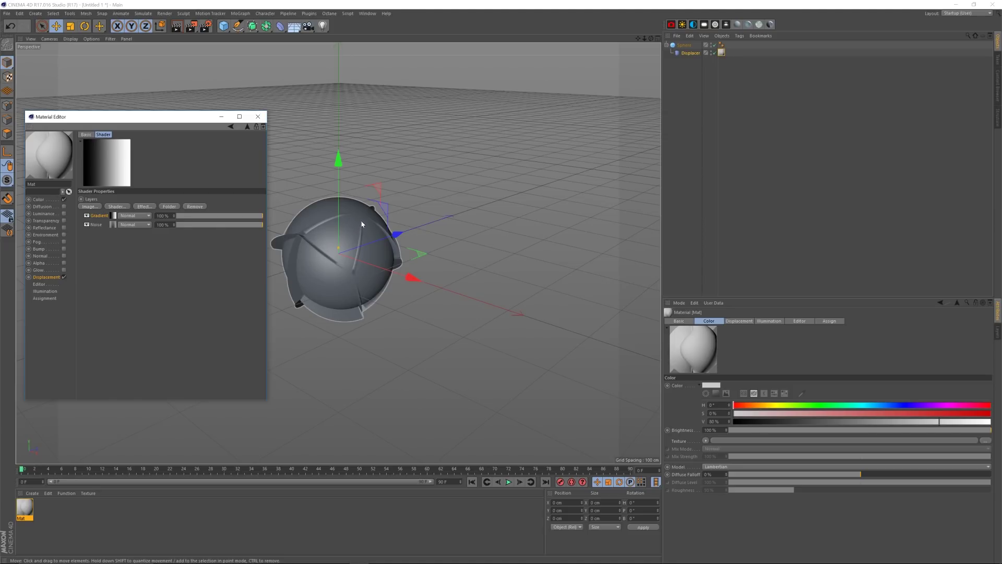
Step: Set the Displacer's texture tag projection to Spherical and inspect the displaced sphere from other angles
click(684, 45)
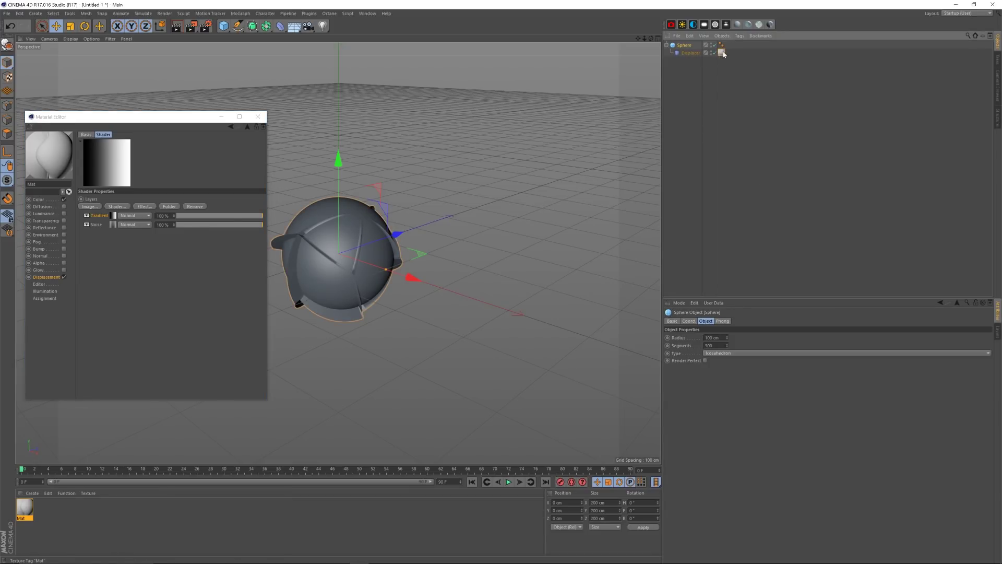
click(721, 53)
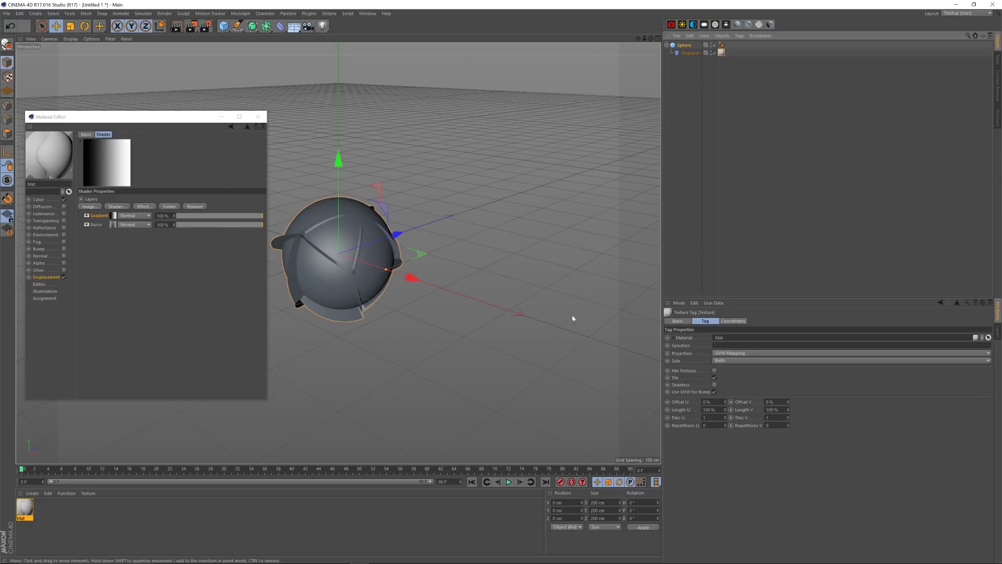
click(743, 354)
click(755, 357)
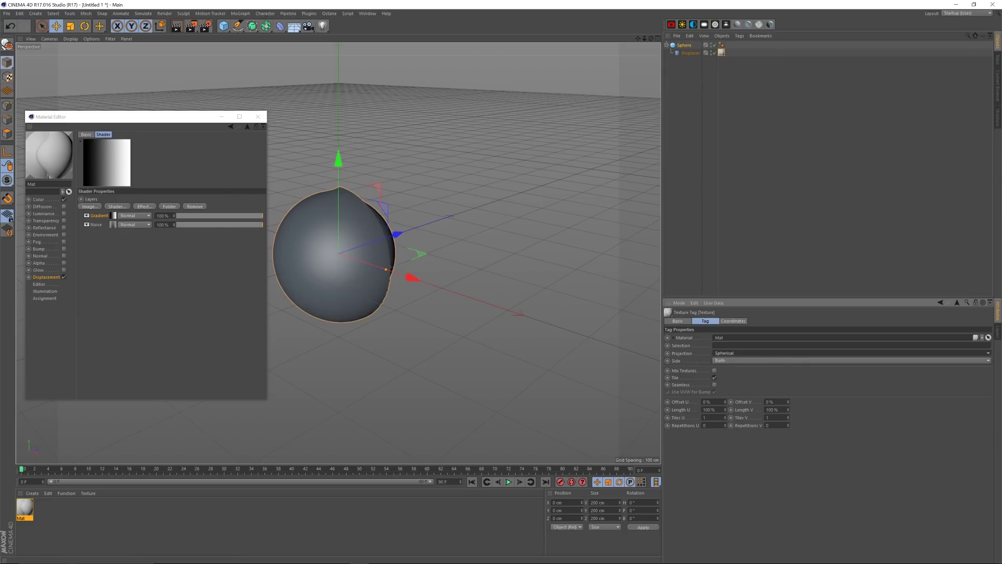
drag(651, 38, 439, 232)
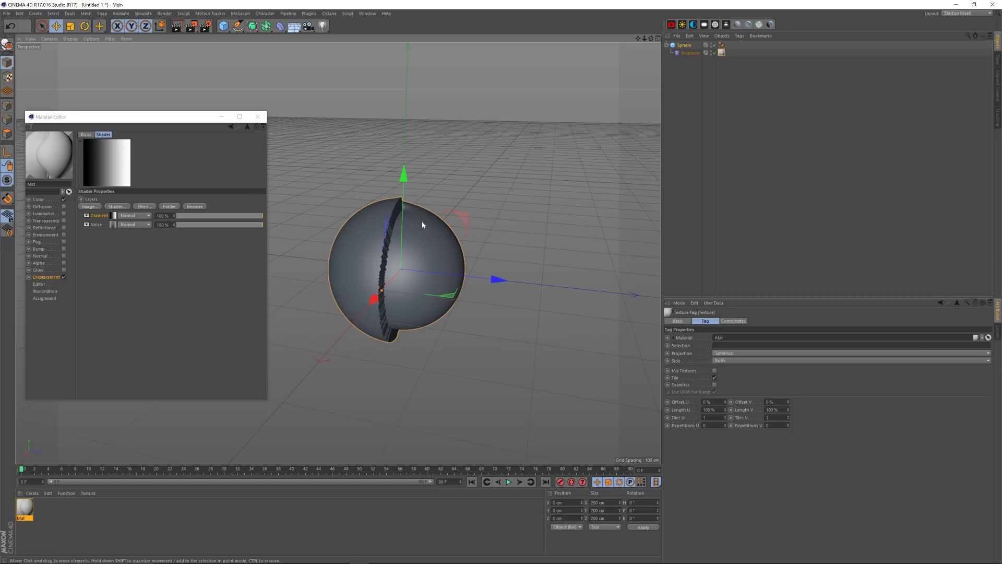
drag(651, 38, 690, 49)
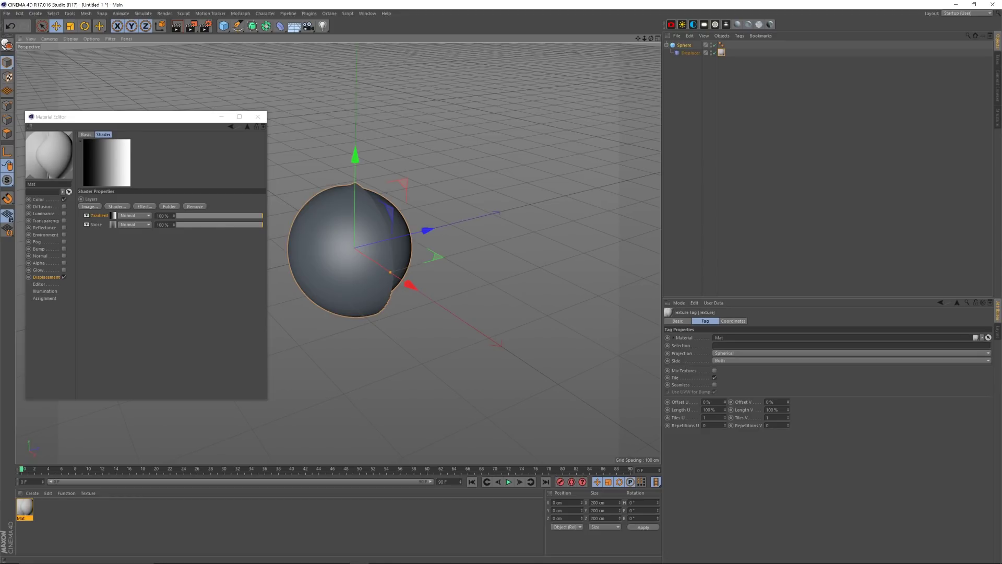
Step: Set the gradient layer's turbulence to 34%
click(112, 215)
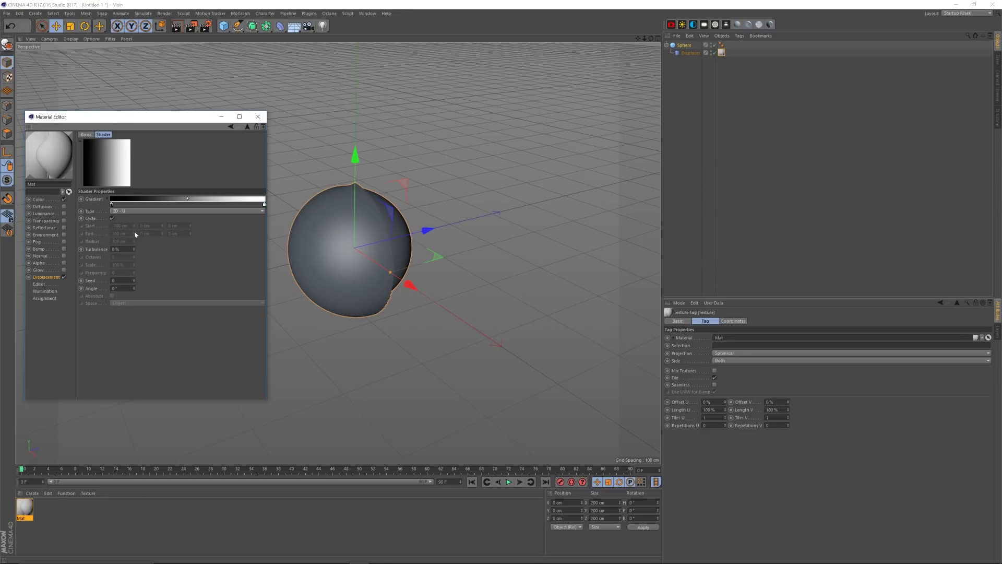
click(134, 247)
drag(135, 243, 135, 242)
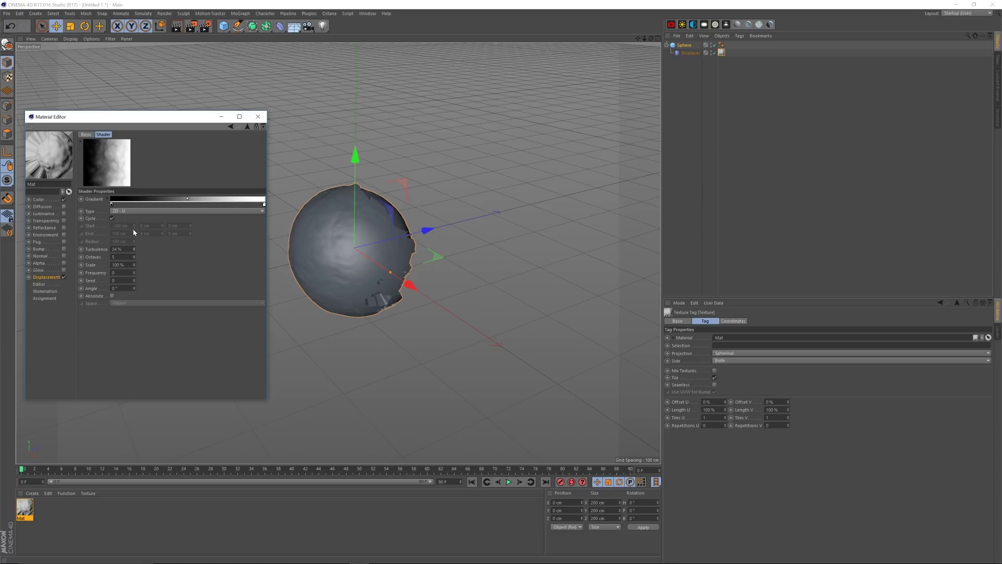
Step: Set the gradient shader's turbulence to 35%
double_click(116, 249)
text(35)
key(Return)
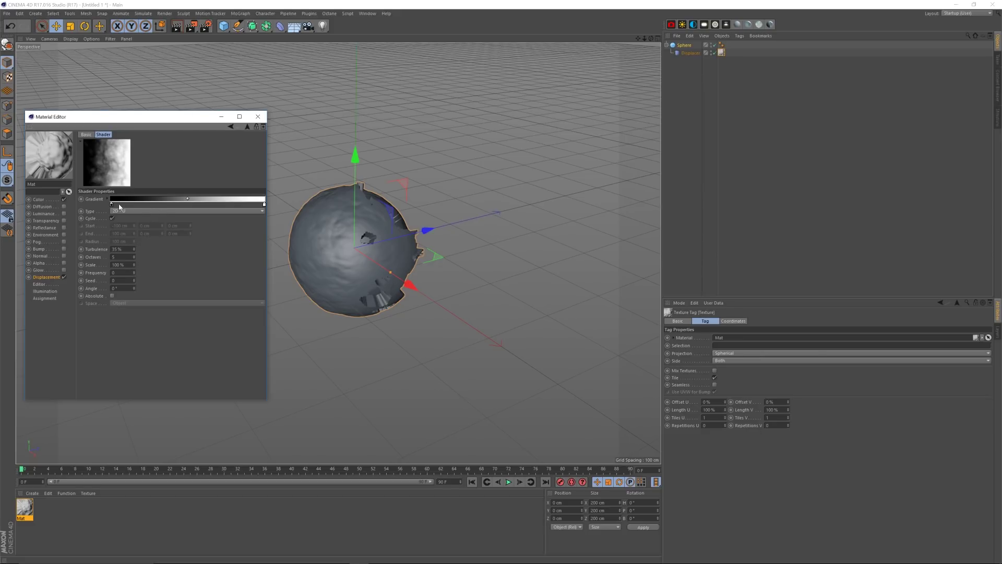
Step: Add a knot about a quarter of the way along the gradient and set its colour's V value to 50%
click(151, 204)
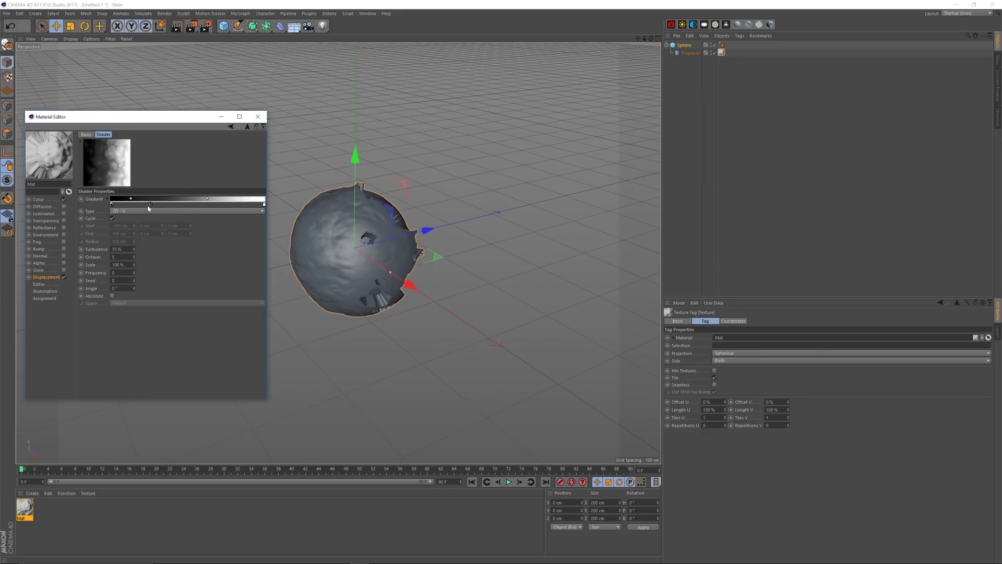
double_click(150, 205)
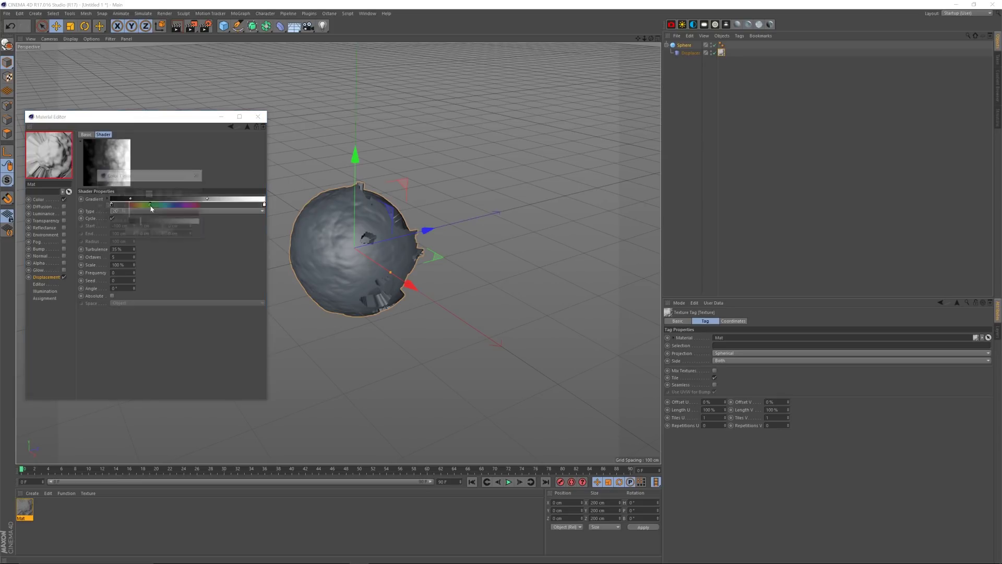
key(Tab)
key(Tab)
text(50)
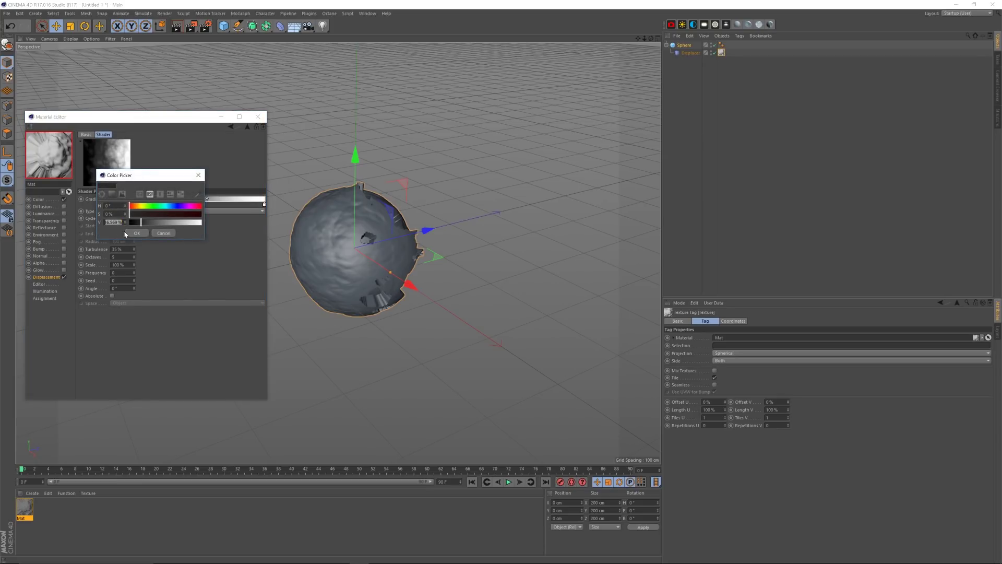
click(147, 233)
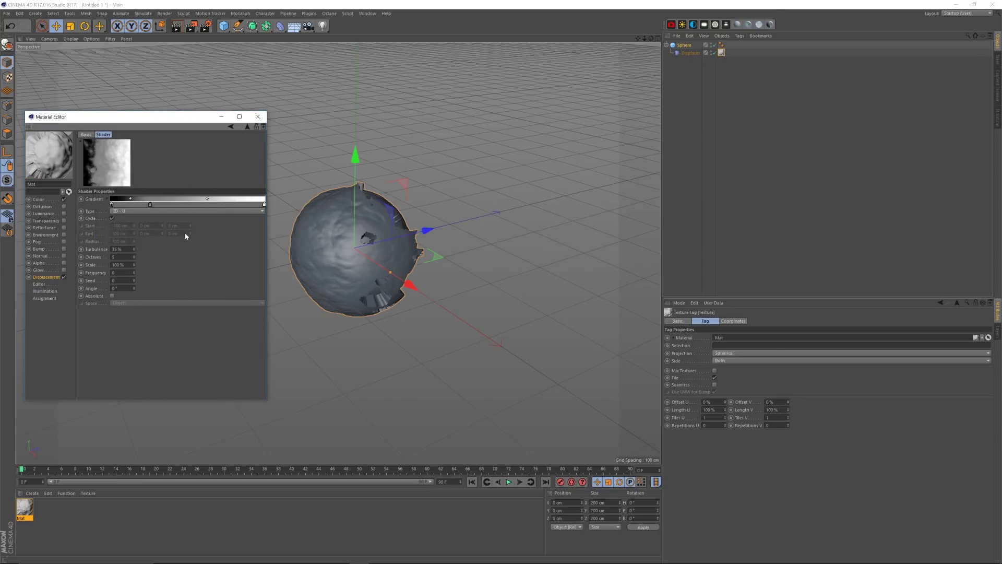
Step: Make the gradient's white end knot black, then move it to about 83% and the grey knot to about 40%
double_click(264, 204)
click(243, 221)
click(249, 231)
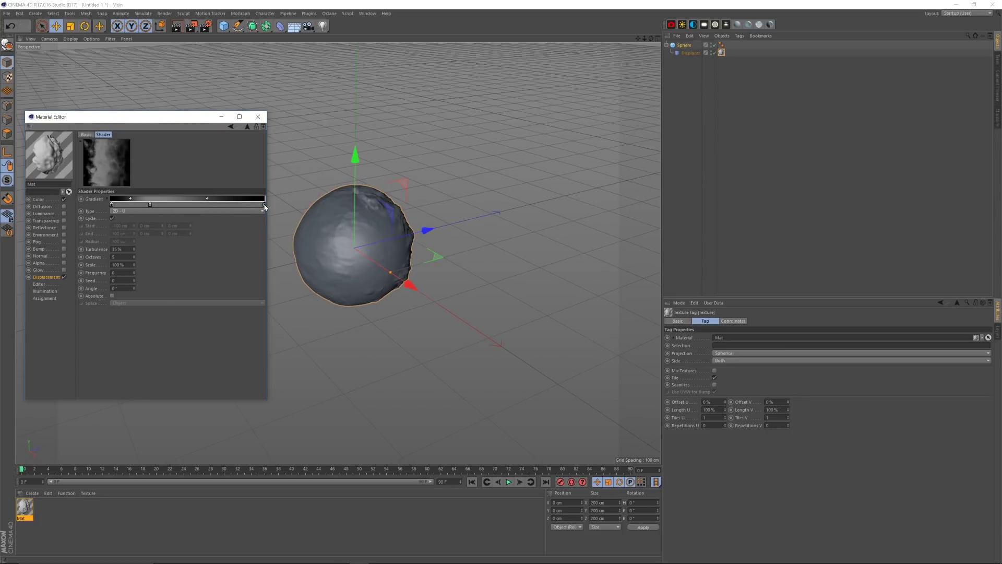
drag(264, 204, 238, 206)
drag(150, 204, 172, 204)
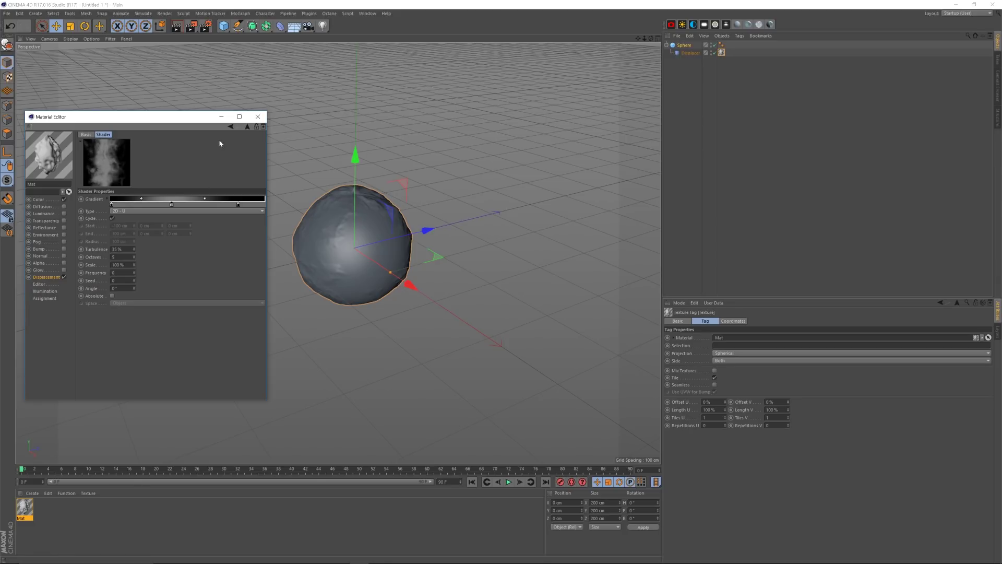
Step: Return to the Layer shader and set the Gradient layer's blend mode to Difference with 50% opacity
click(247, 129)
drag(652, 39, 631, 54)
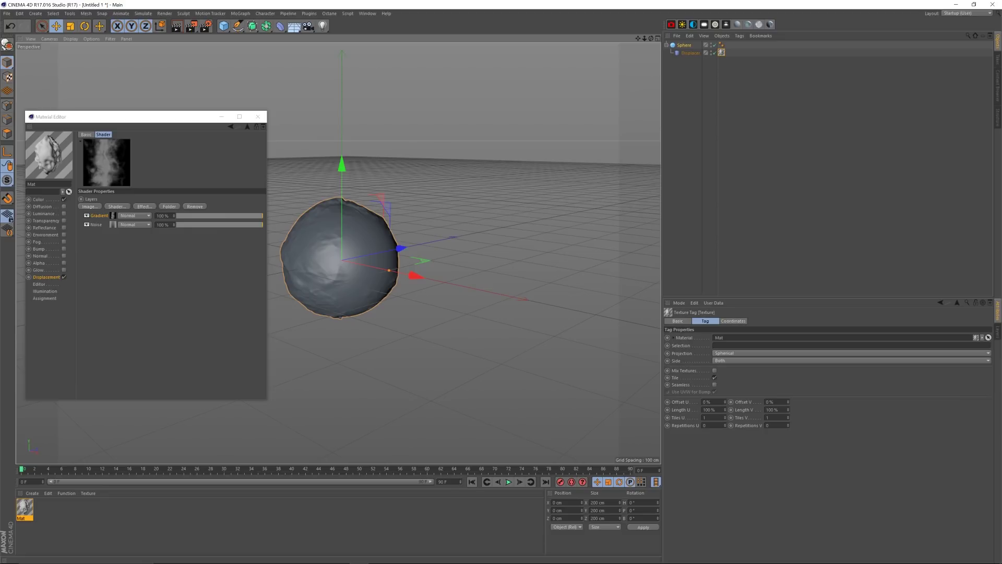
click(135, 216)
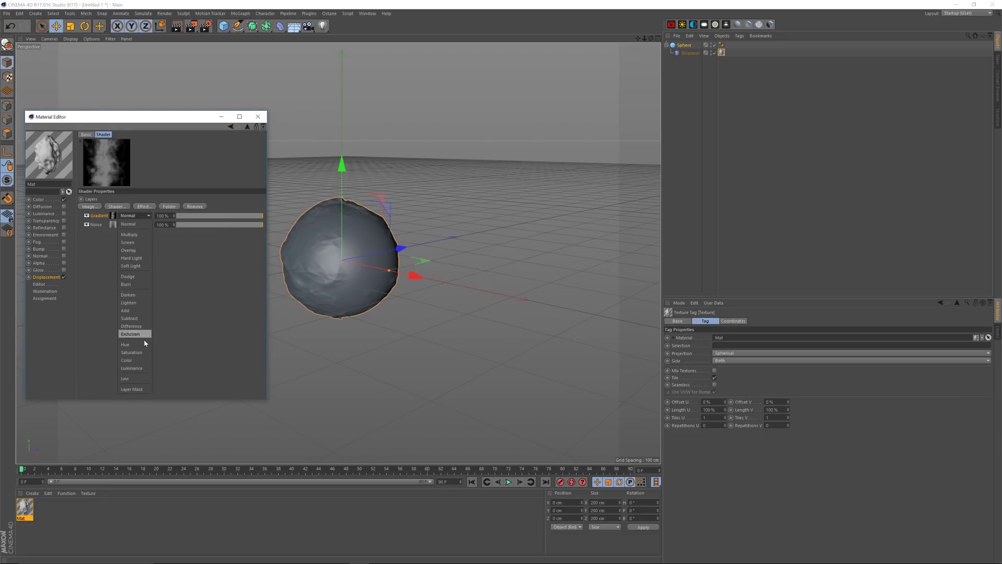
click(148, 325)
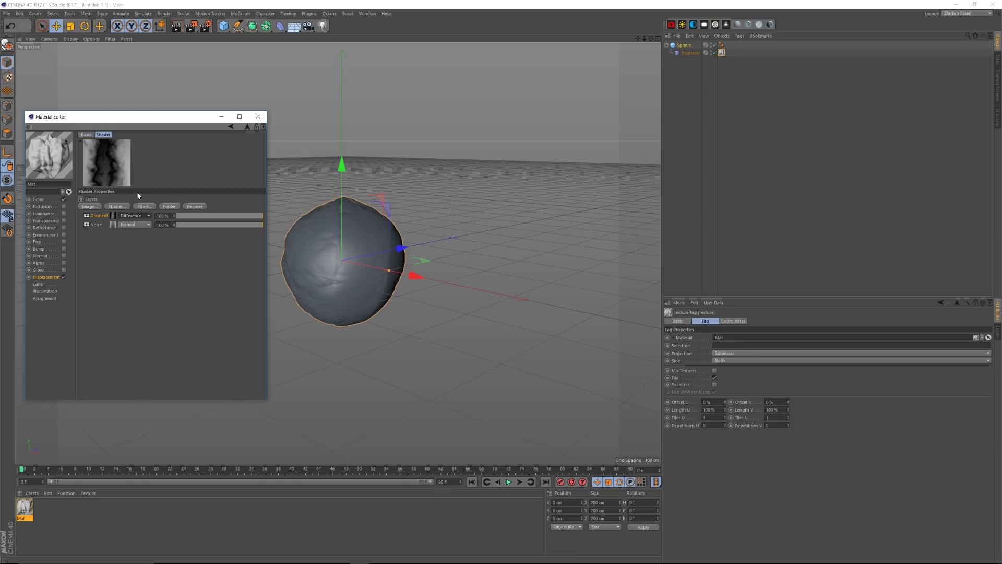
drag(162, 216, 145, 226)
text(5)
key(Return)
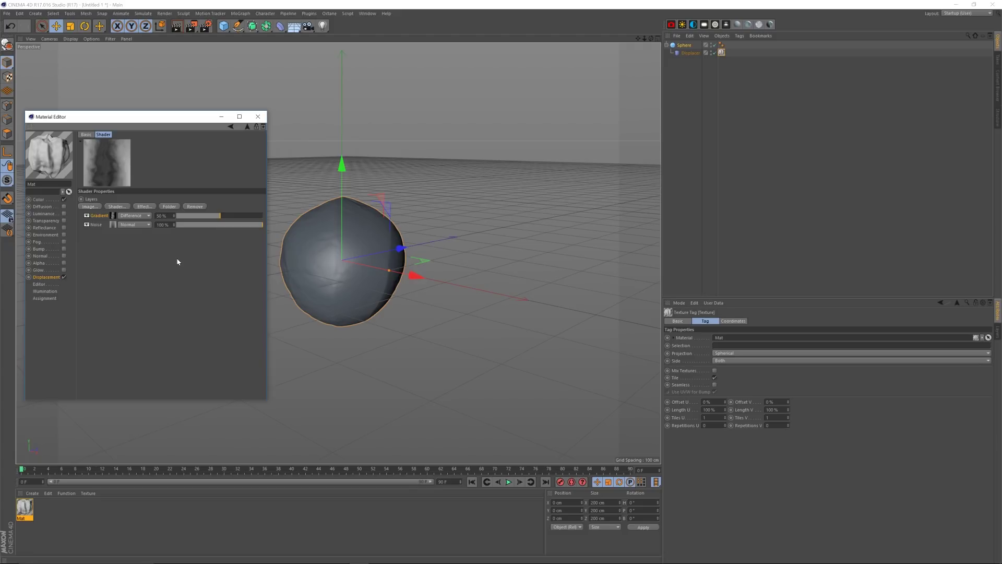
Step: Raise the Noise layer's seed to 667, then check the Gradient layer's settings and return to the layer list
click(112, 224)
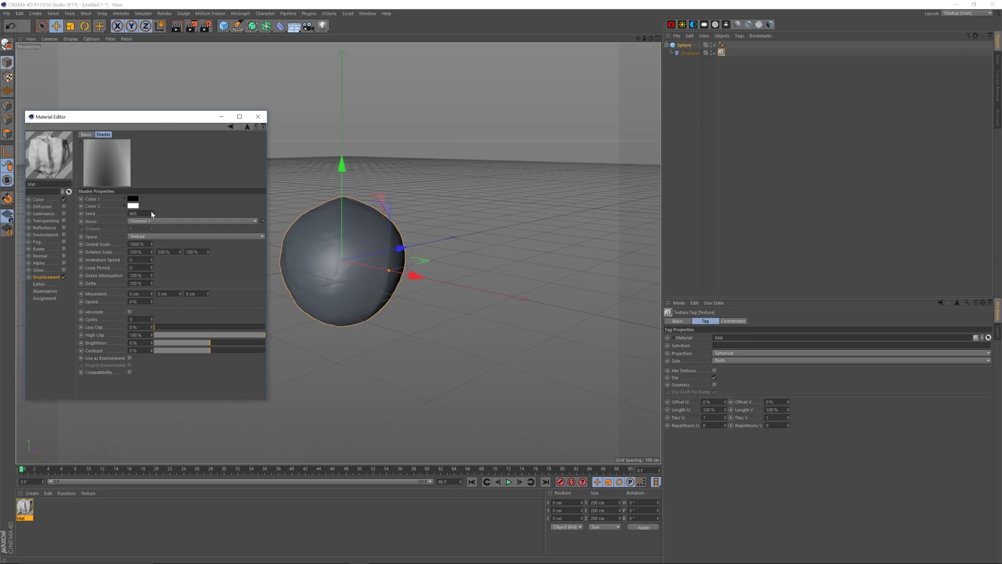
click(151, 211)
click(151, 211)
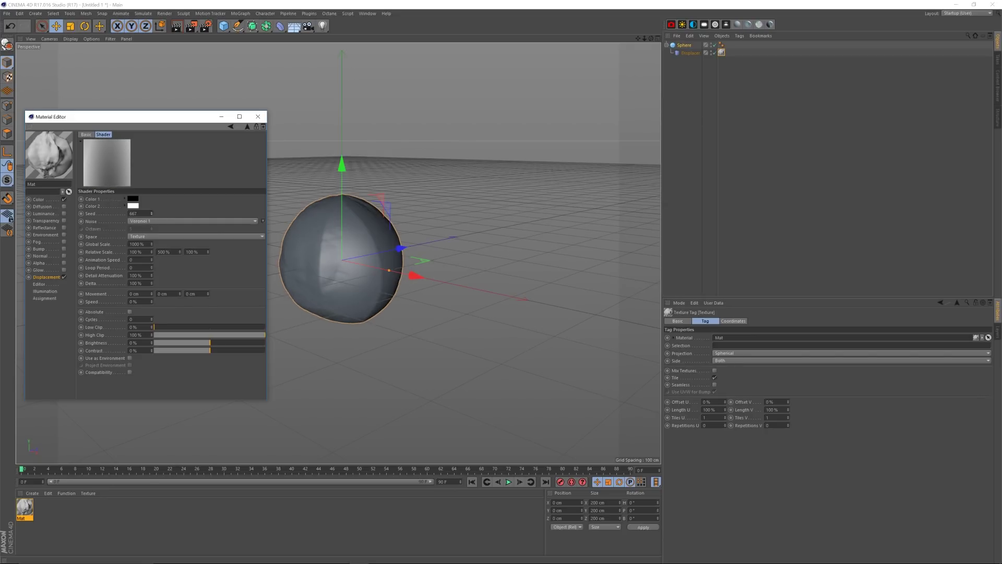
click(247, 127)
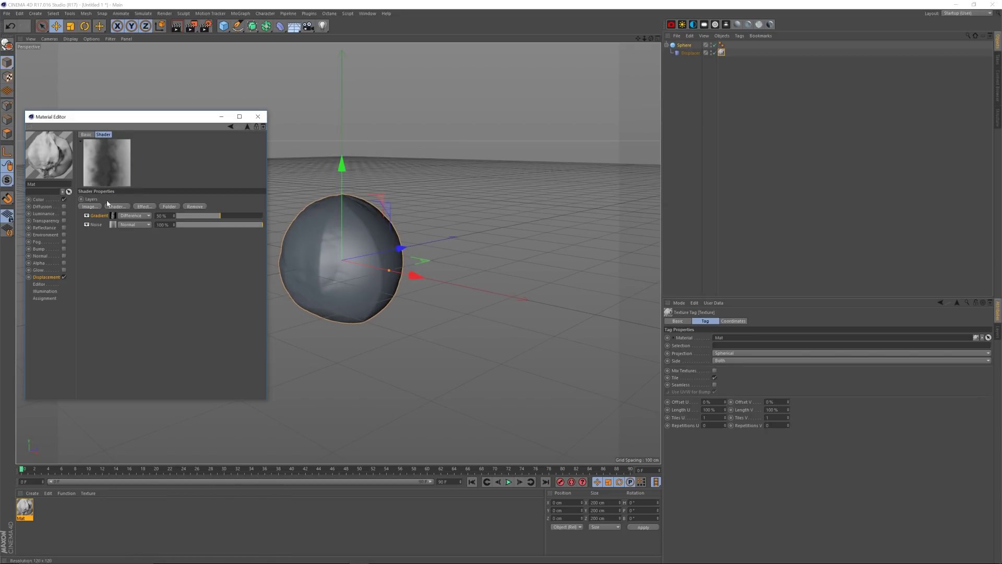
click(114, 216)
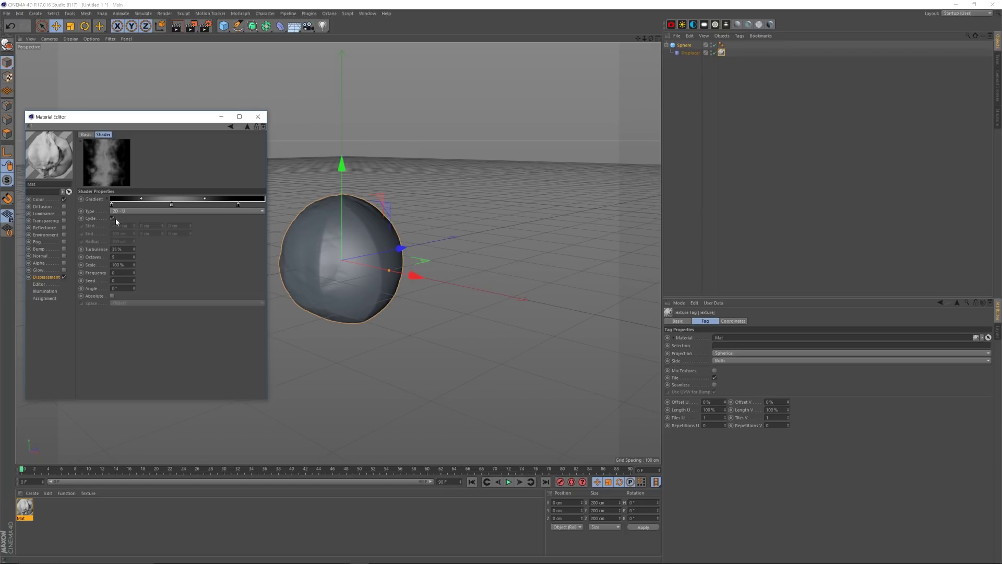
click(246, 128)
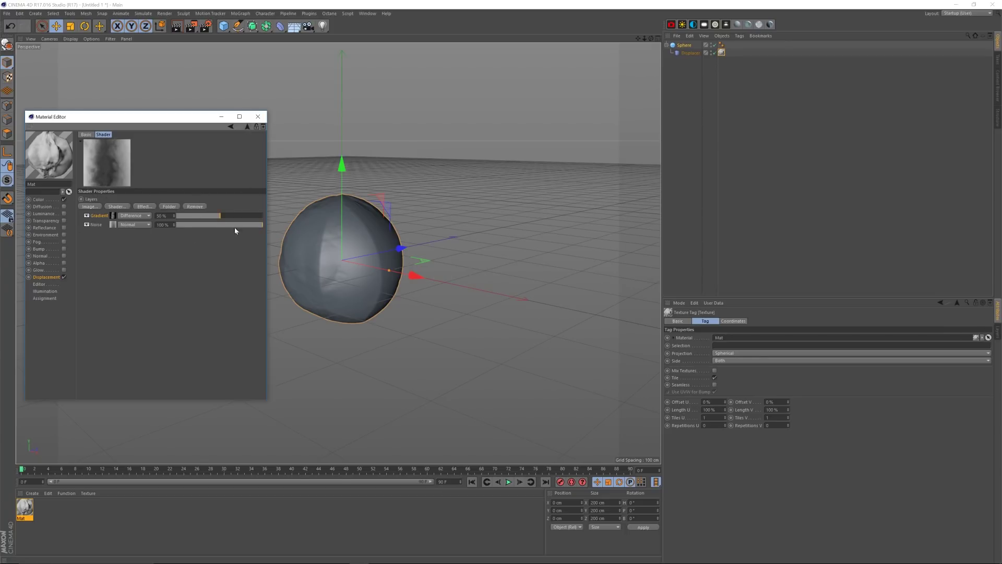
Step: Increase the Displacer's height to strengthen the sphere's deformation
click(690, 53)
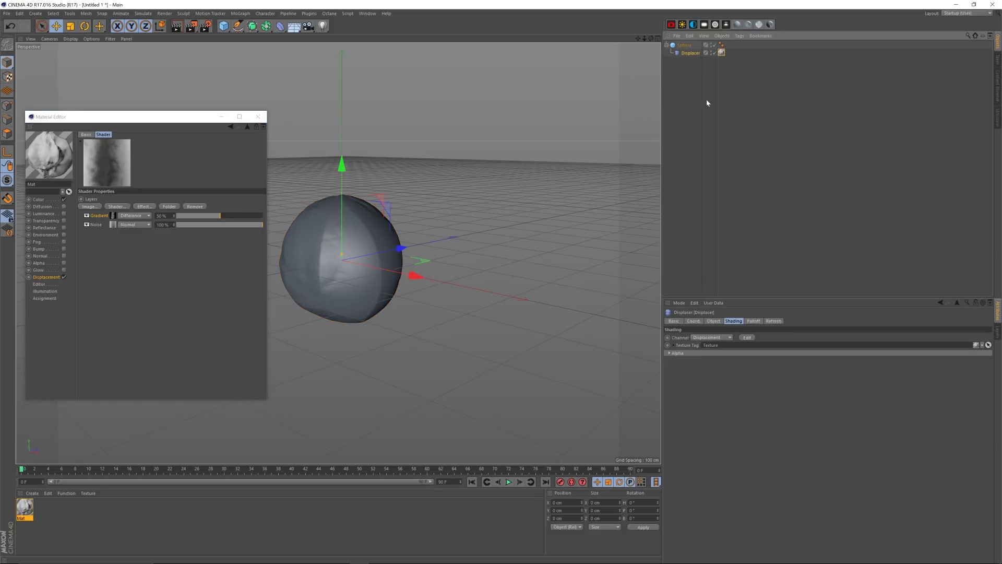
click(714, 321)
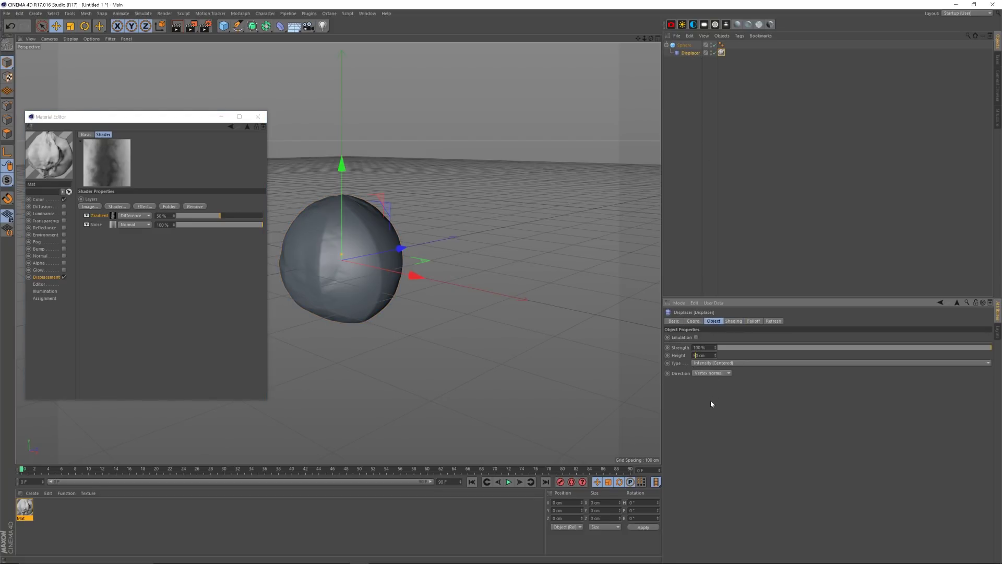
drag(651, 38, 646, 64)
Step: Step the Noise layer's seed up one value at a time to 677, comparing the sphere's shape at each seed
click(113, 225)
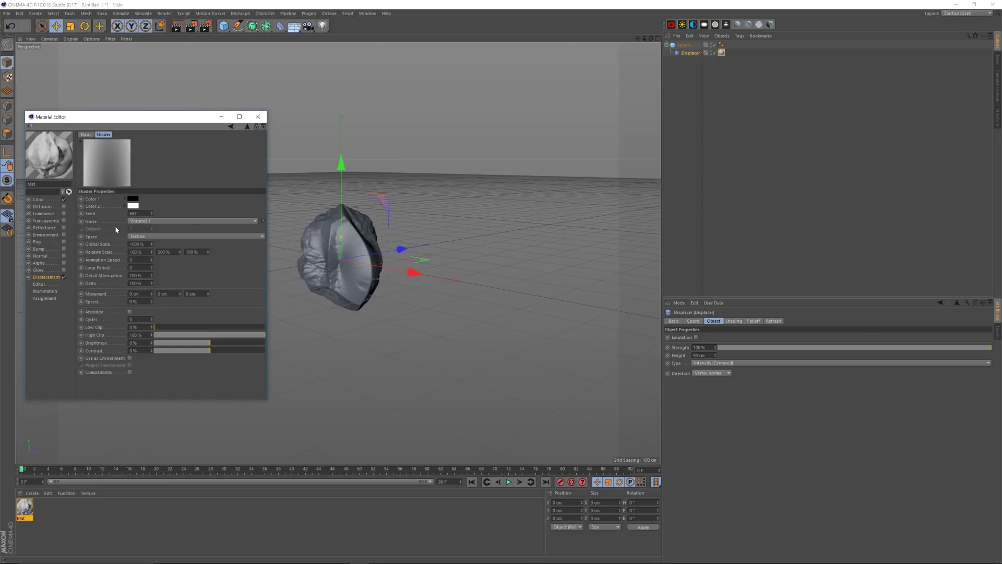
click(152, 212)
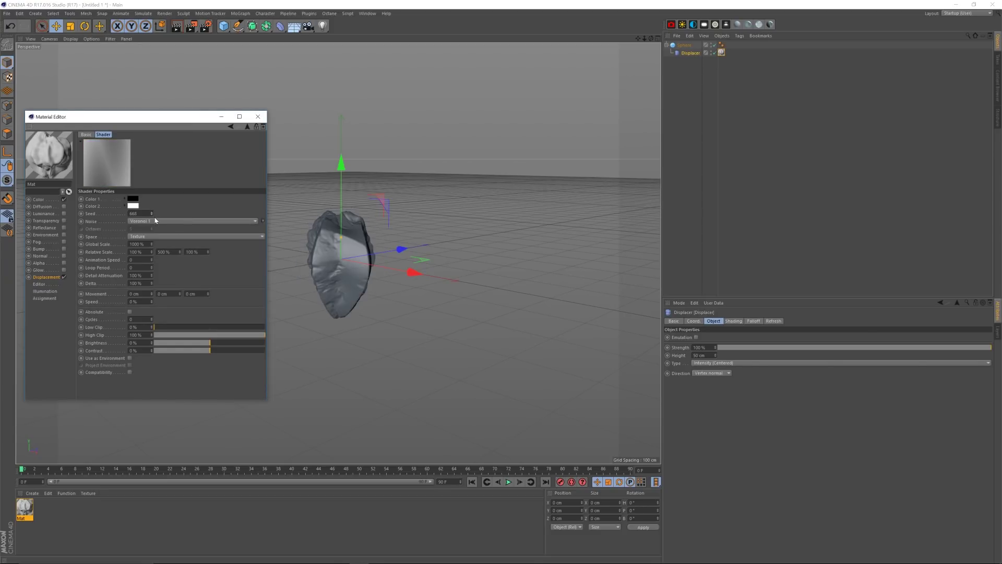
click(151, 212)
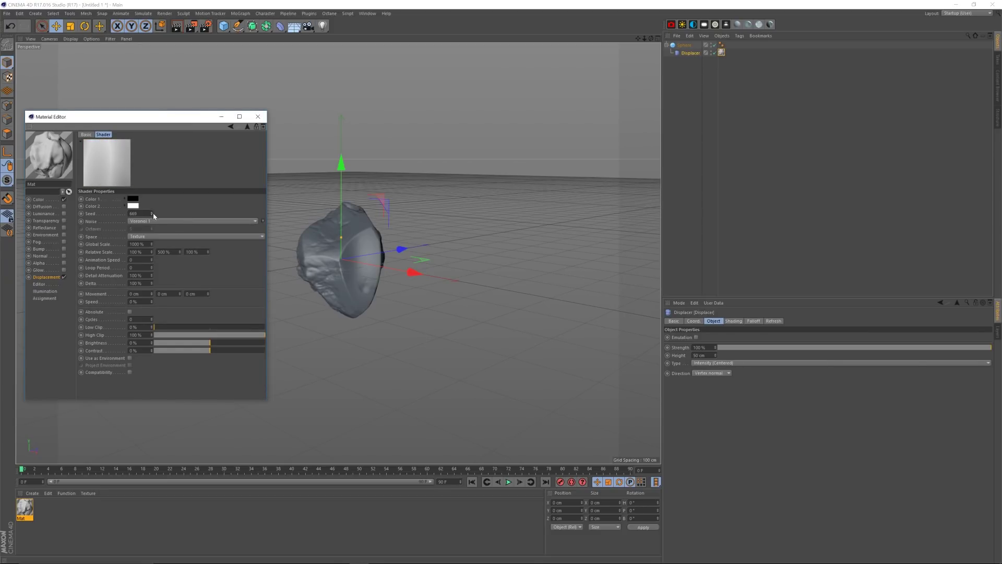
drag(182, 117, 186, 110)
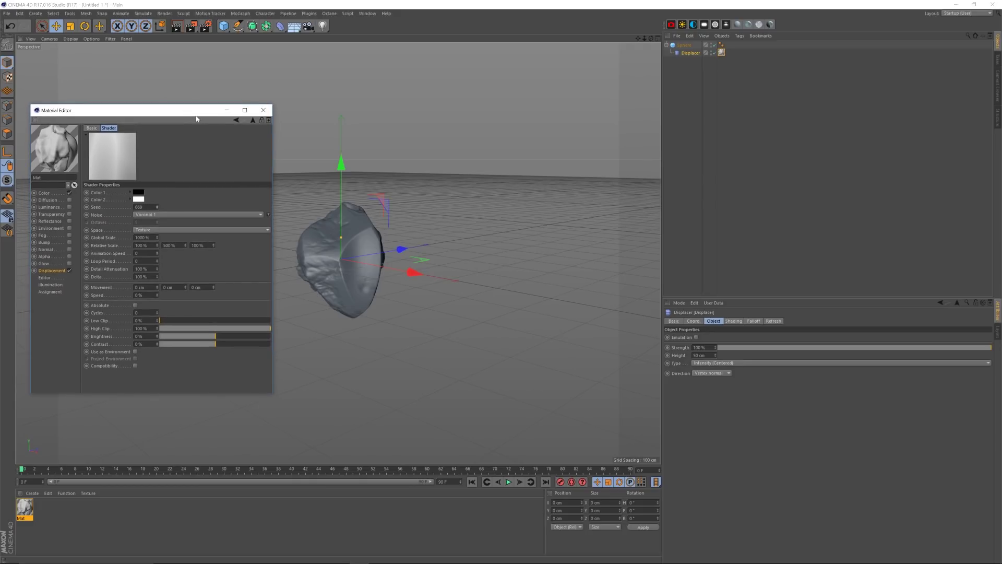
click(157, 206)
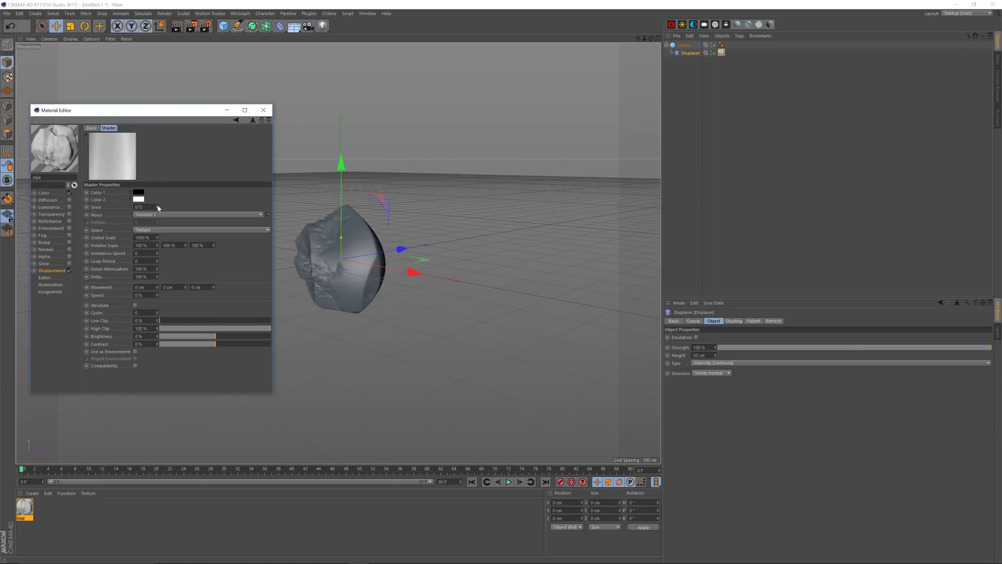
click(157, 206)
click(157, 206)
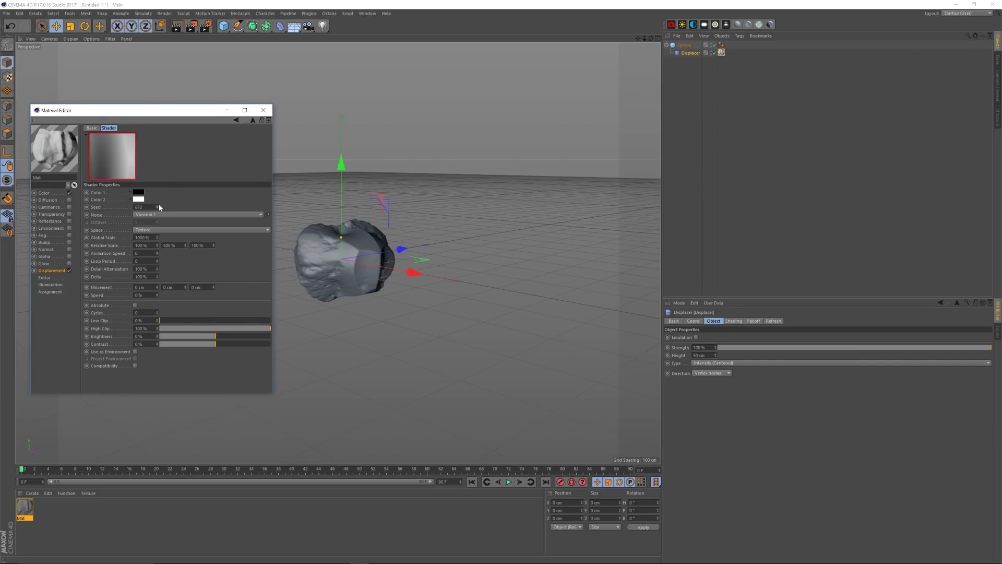
click(157, 205)
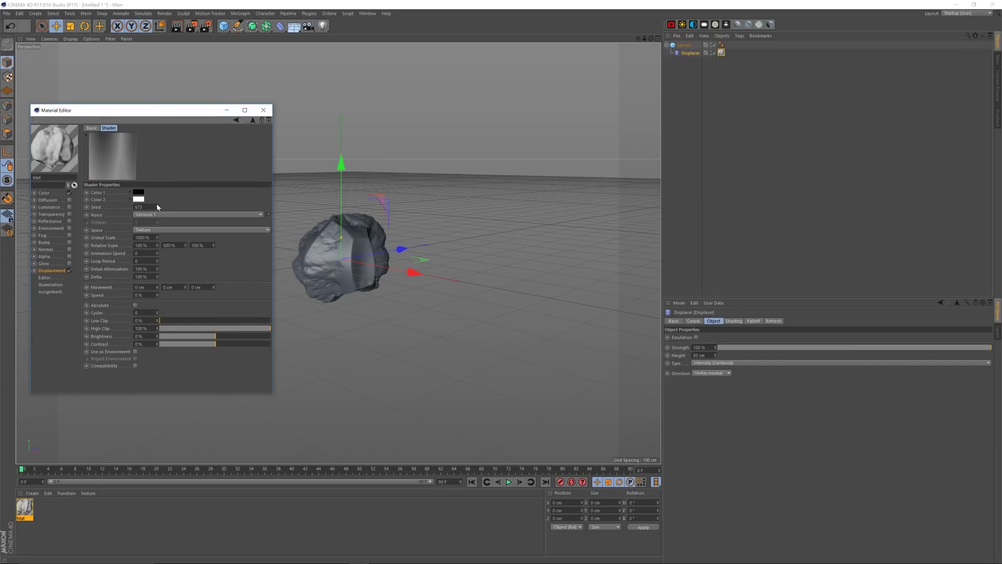
click(157, 206)
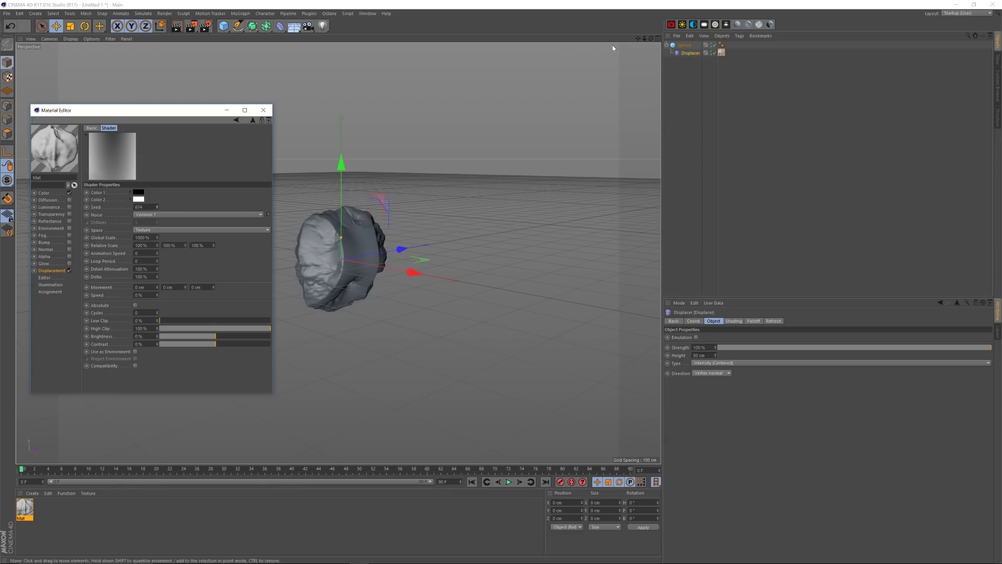
drag(651, 38, 586, 63)
click(157, 206)
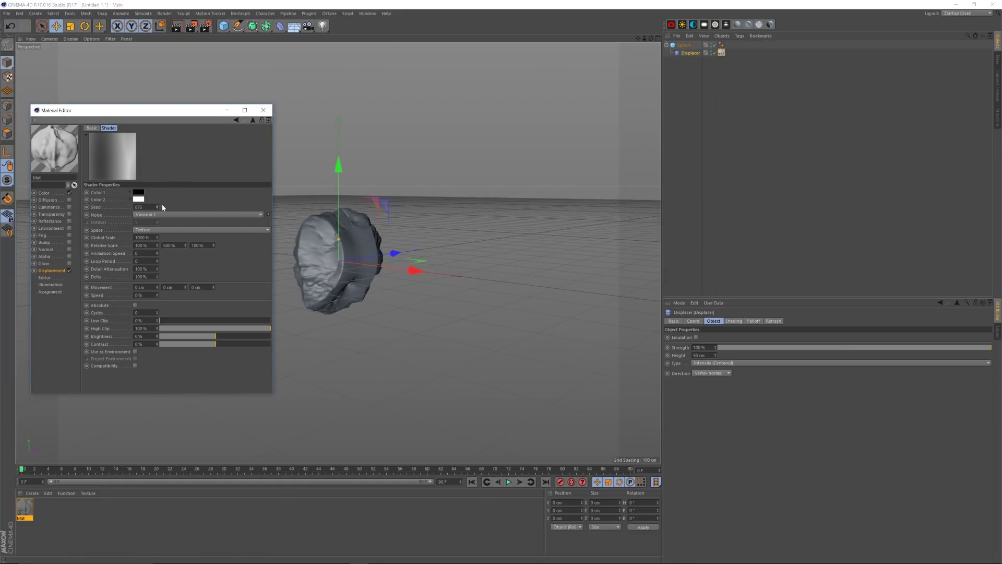
click(157, 206)
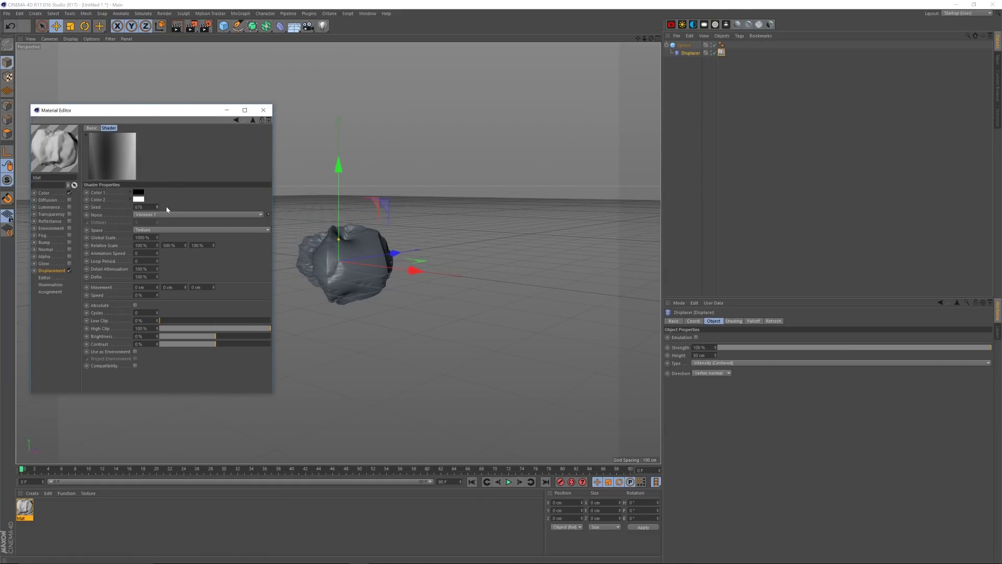
click(158, 205)
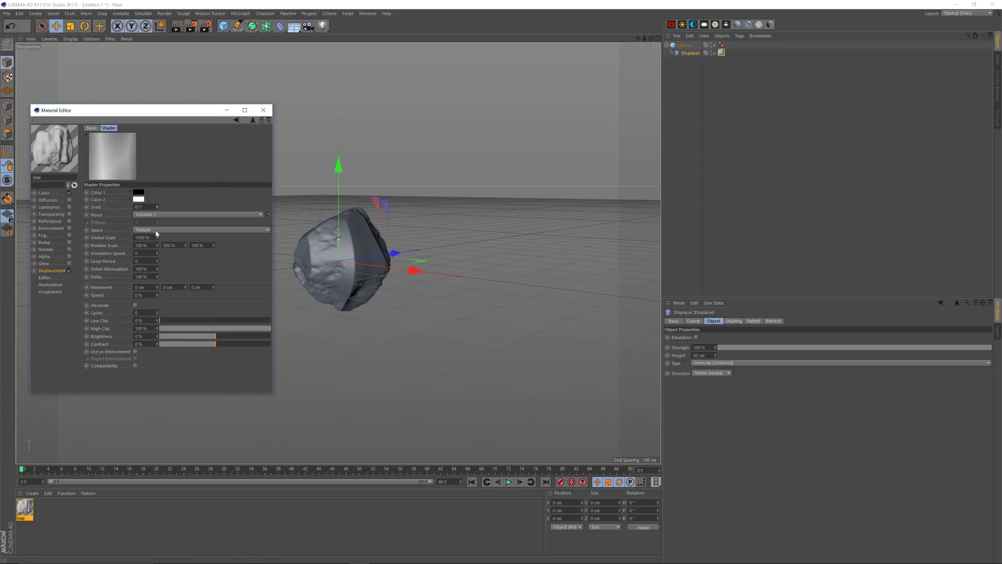
Step: Set the Gradient layer's scale to 200% and close the Material Editor
click(244, 120)
click(118, 219)
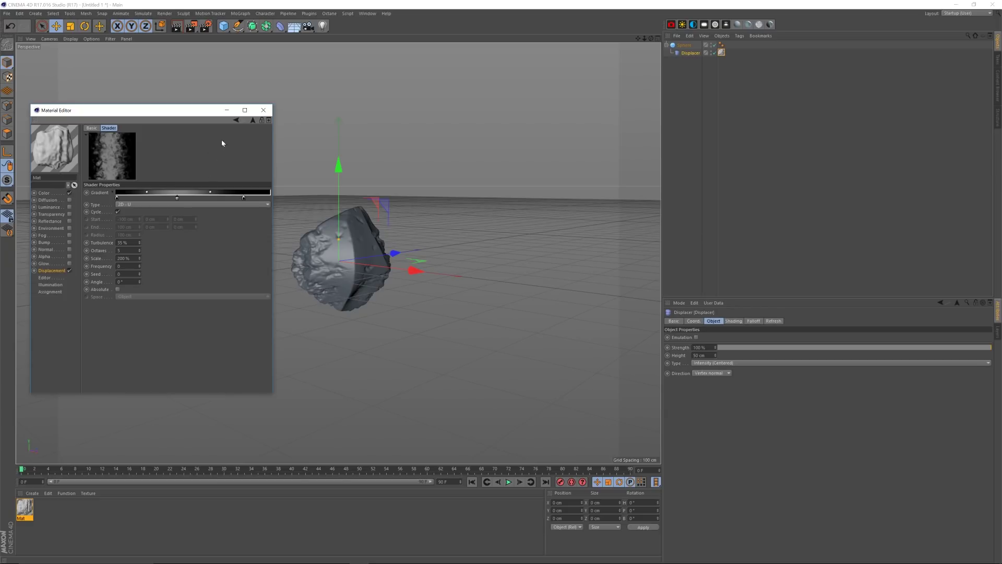
click(263, 110)
drag(651, 38, 643, 76)
mouse_move(650, 38)
mouse_down()
mouse_move(568, 27)
mouse_move(533, 45)
mouse_move(645, 39)
mouse_move(646, 26)
mouse_up()
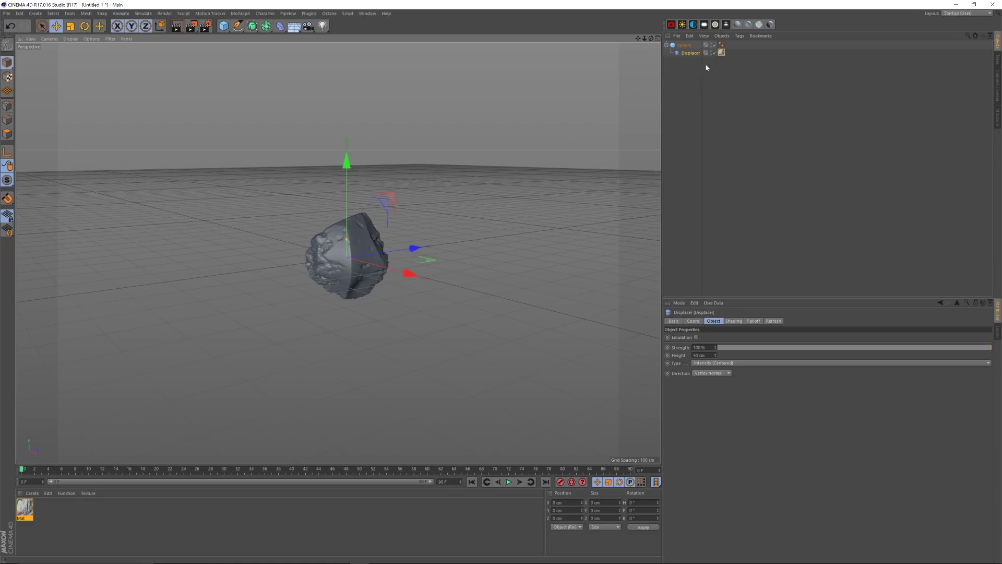
Step: Collapse the Sphere's hierarchy and add a Cone primitive to the scene
click(667, 45)
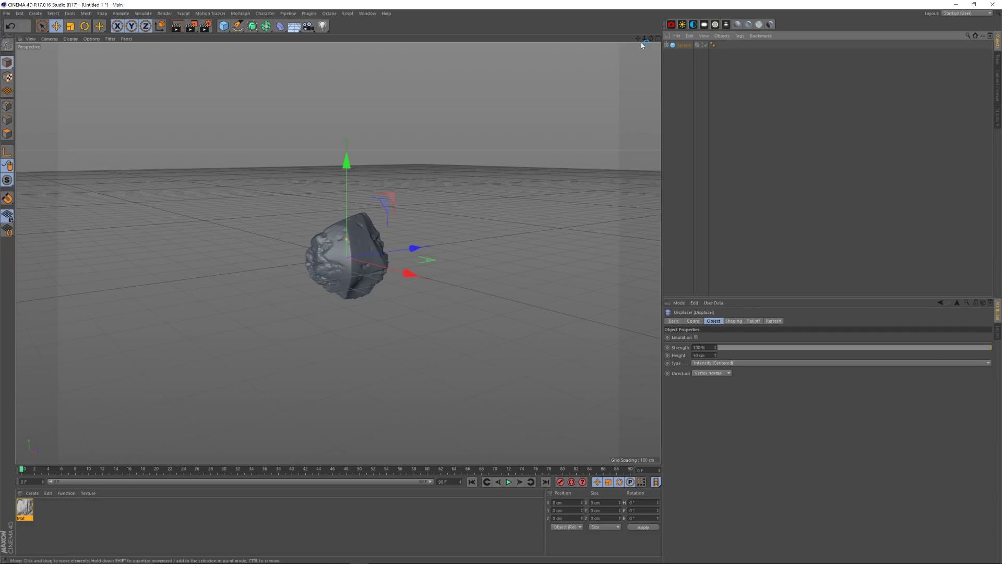
drag(642, 43, 608, 43)
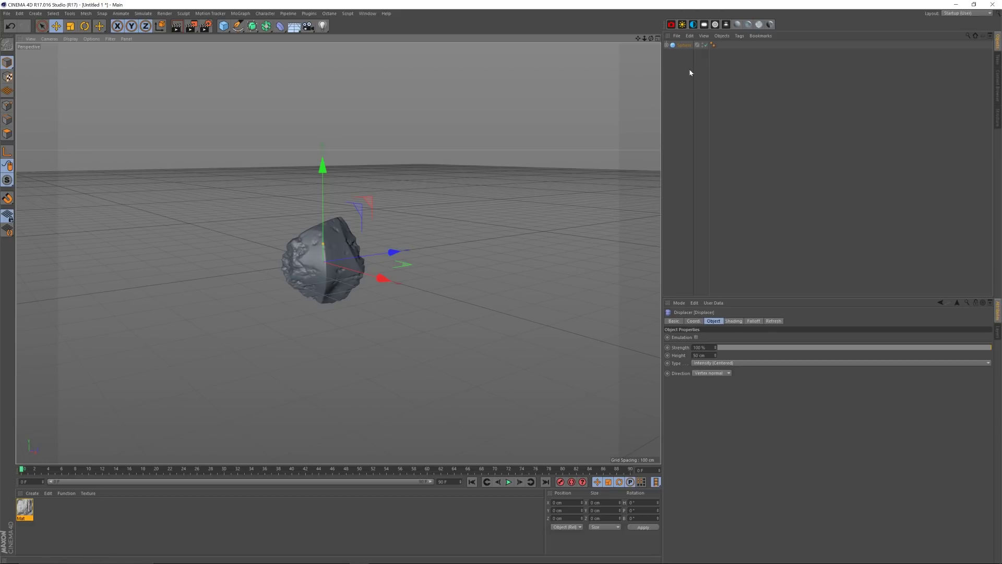
click(225, 27)
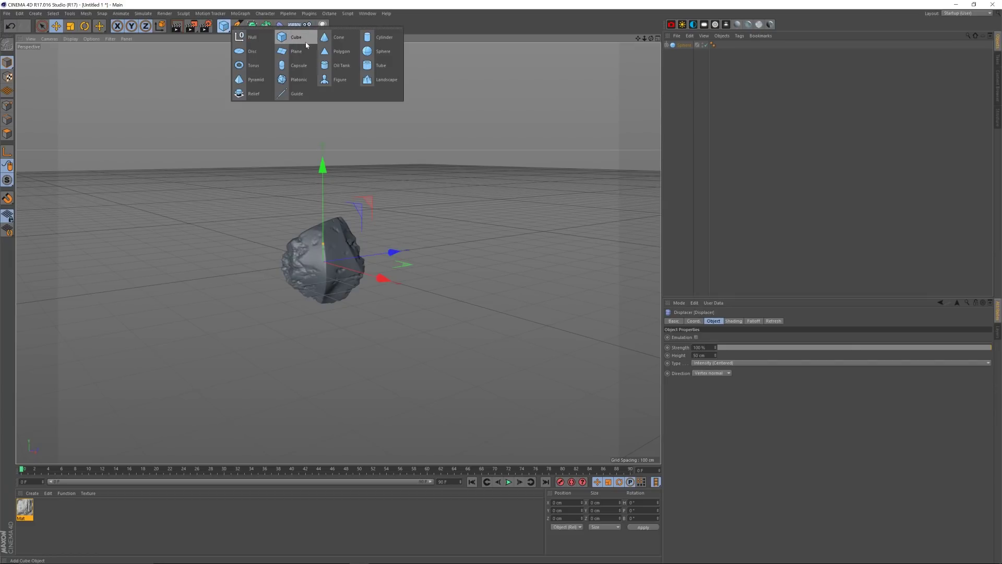
click(340, 37)
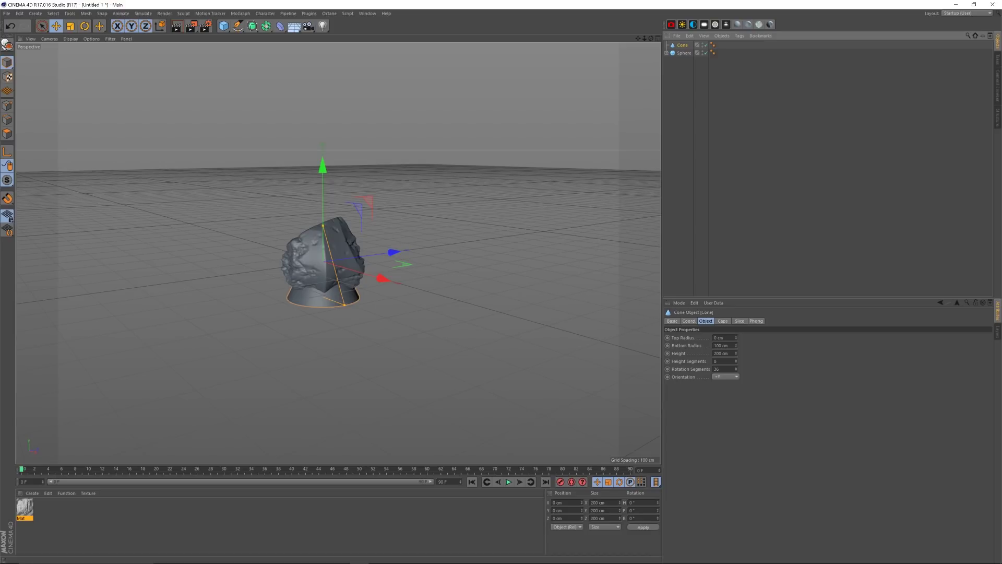
Step: Set the Cone's height to 7500 cm, bottom radius to 3500 cm and top radius to 750 cm
drag(717, 354, 704, 355)
text(75)
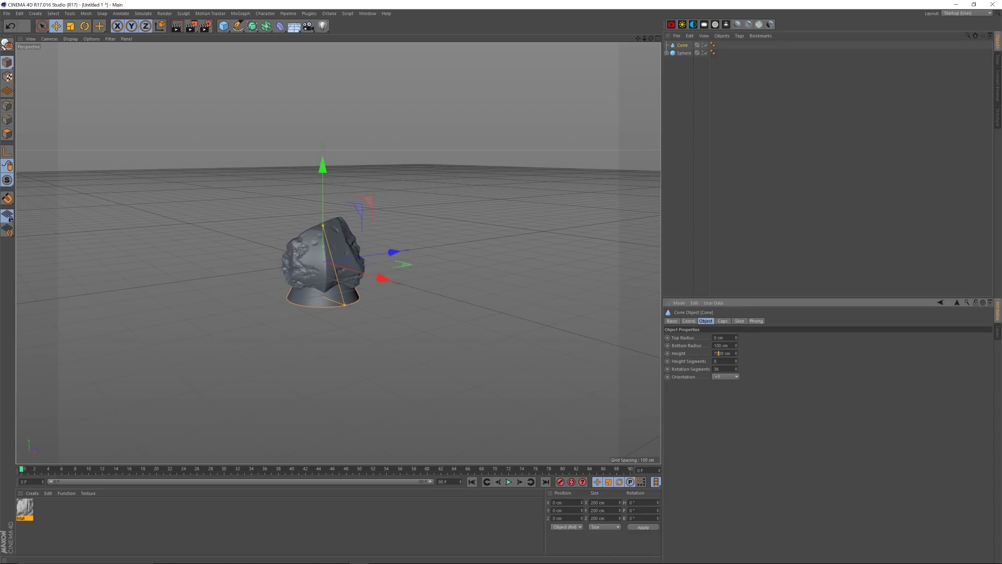
key(Return)
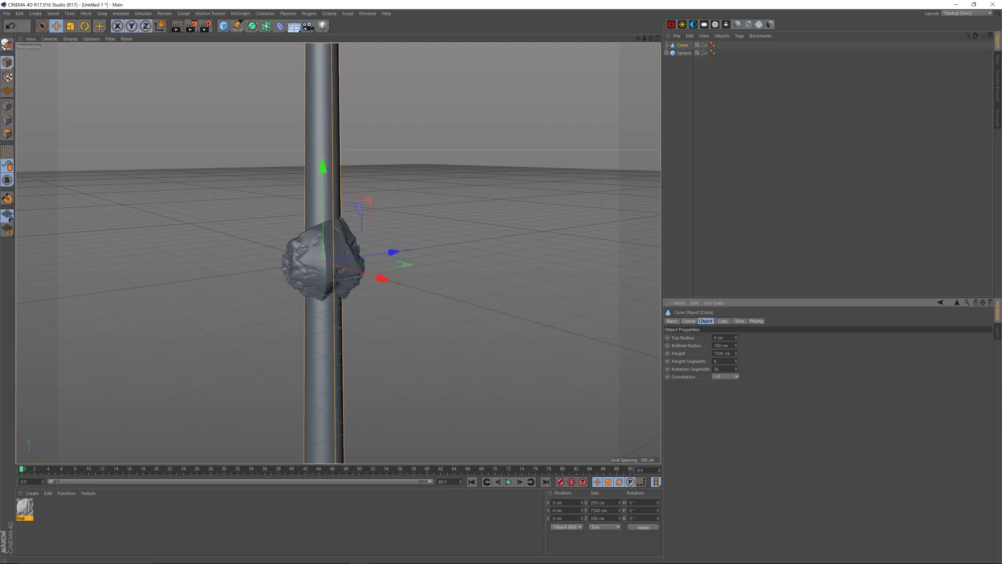
text(35)
key(Return)
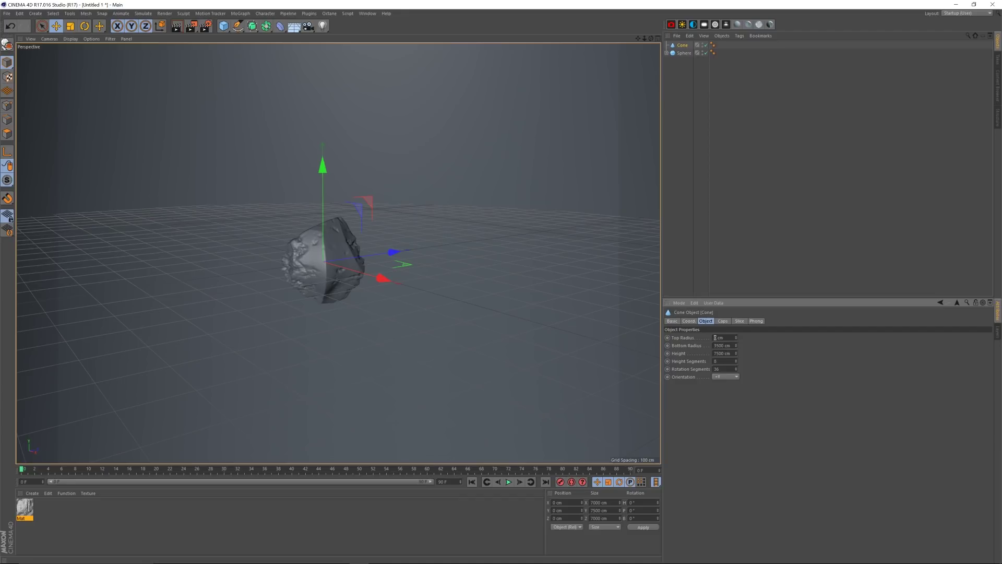
text(750)
key(Return)
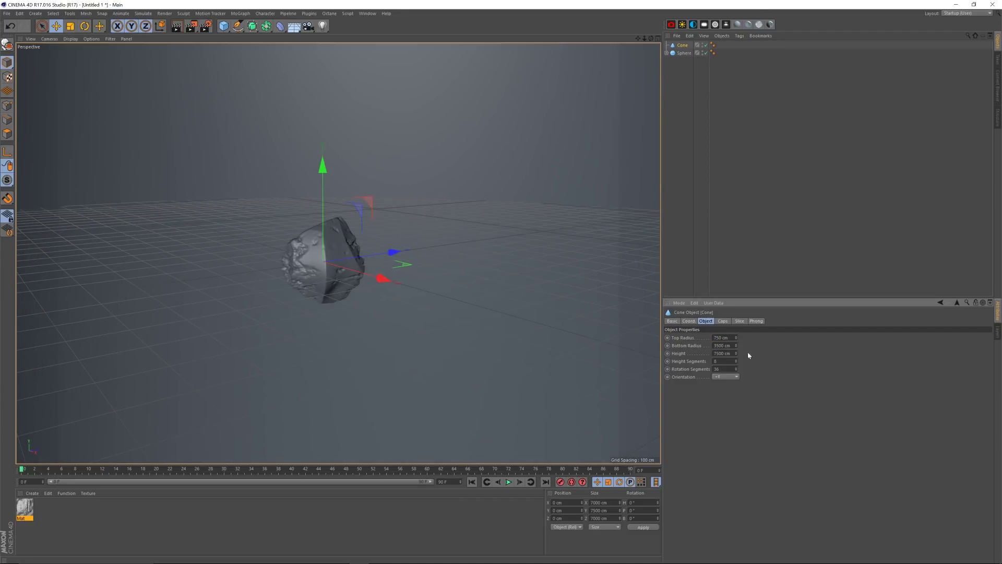
drag(645, 39, 536, 265)
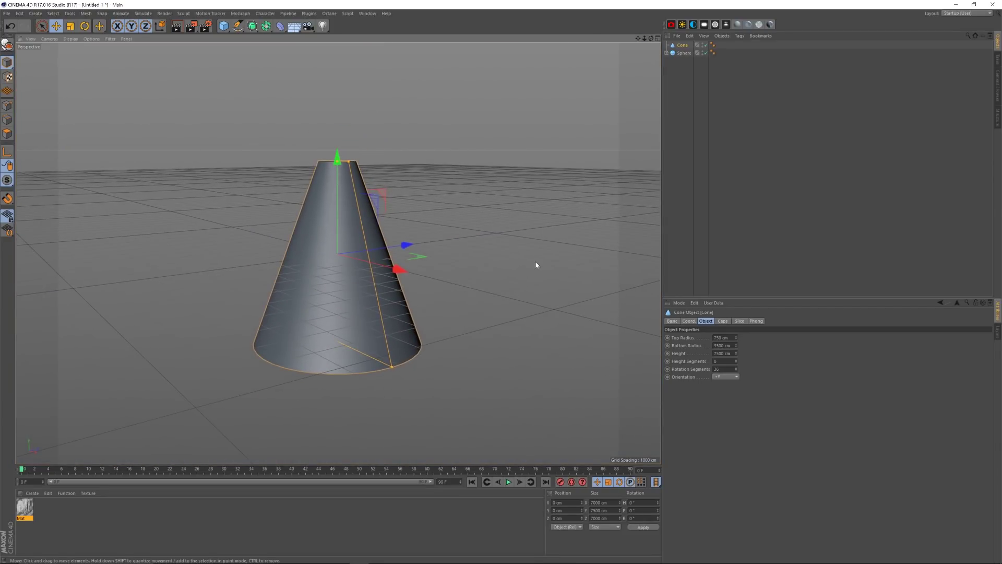
click(223, 26)
click(308, 64)
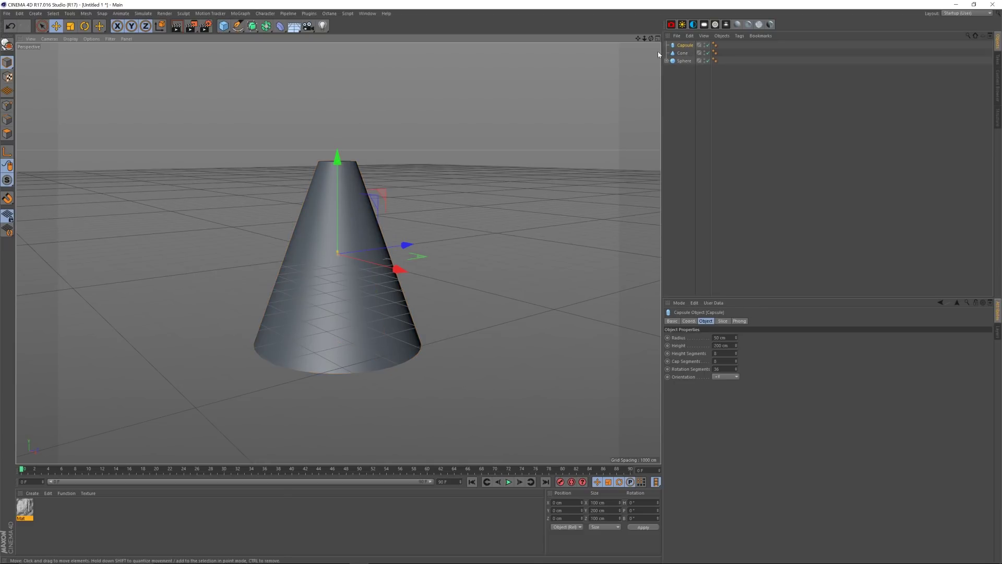
click(680, 49)
click(683, 47)
key(Delete)
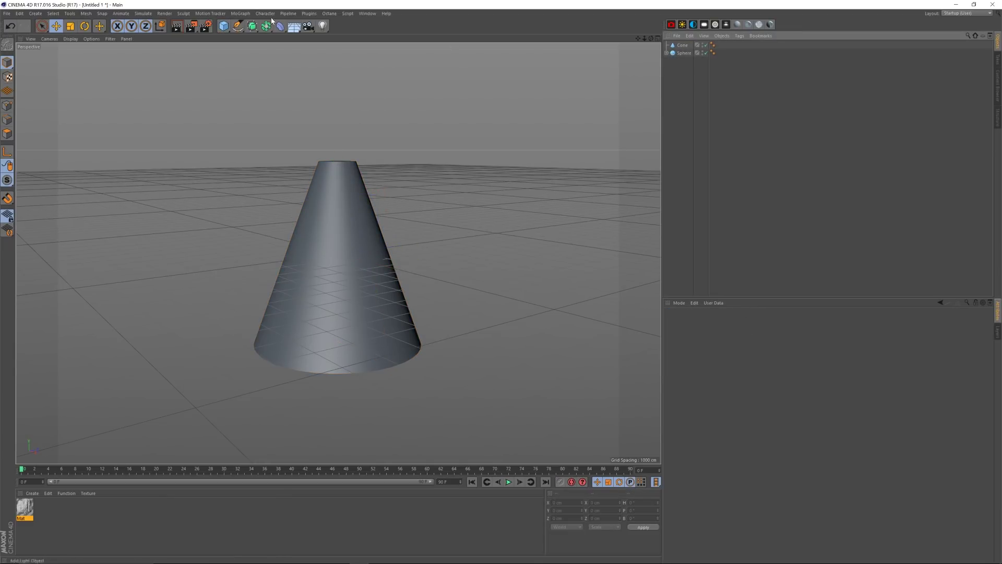
Step: Add a Plane primitive and set its width and height to 5000 cm
click(223, 25)
click(295, 50)
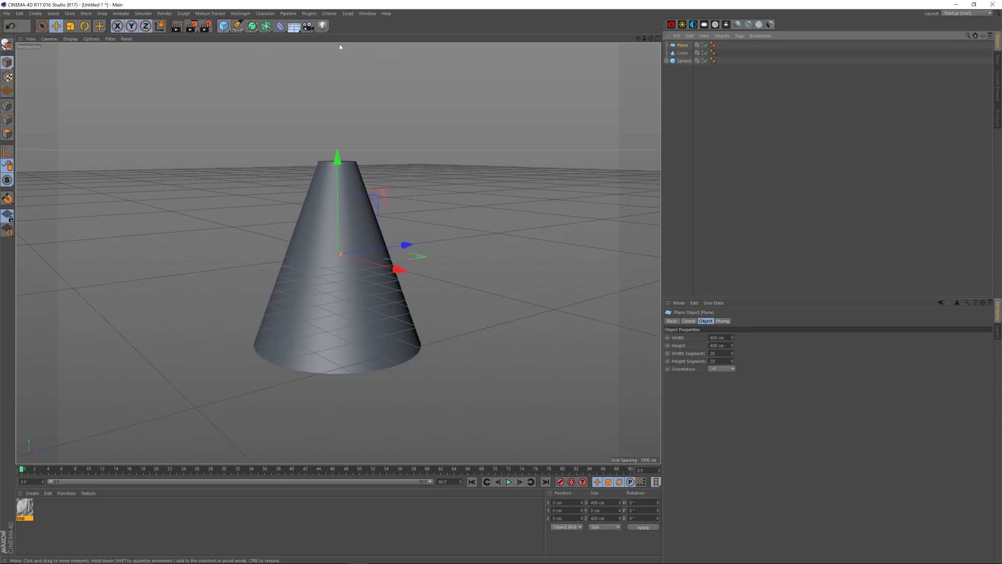
click(710, 338)
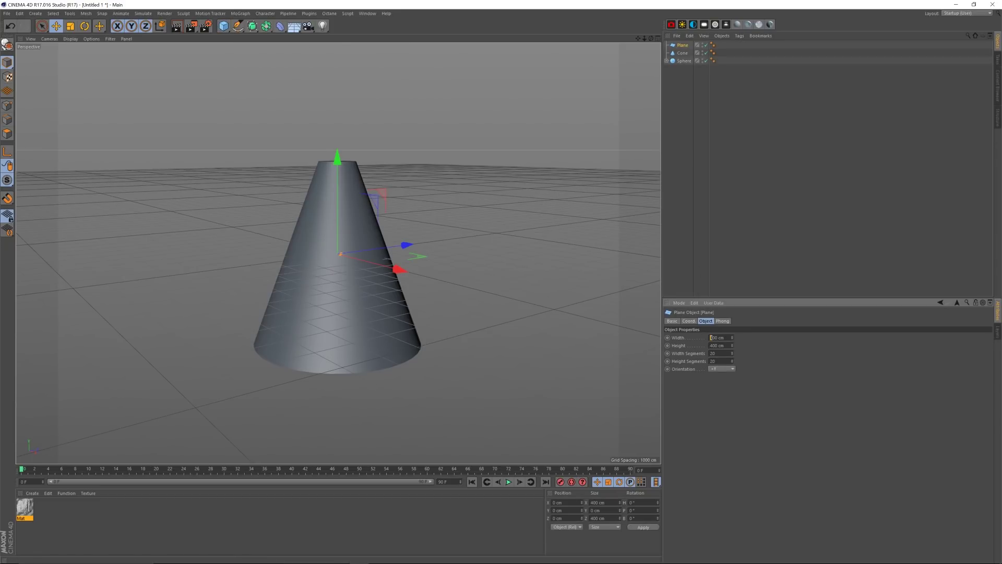
click(713, 346)
text(0)
key(Return)
click(713, 345)
key(BackSpace)
text(5)
key(Return)
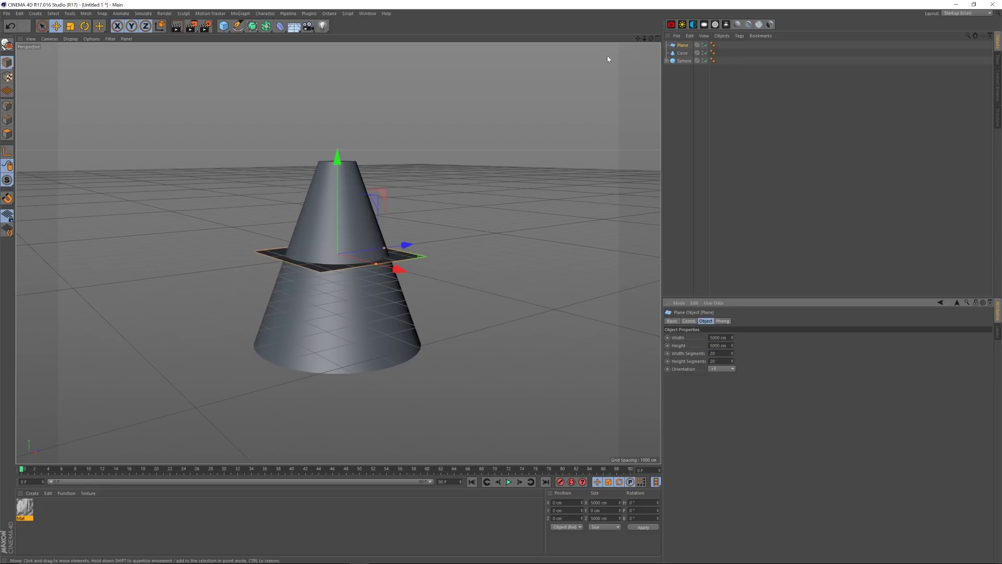
Step: Disable the Cone's caps so both of its ends are open
drag(647, 39, 635, 92)
click(682, 54)
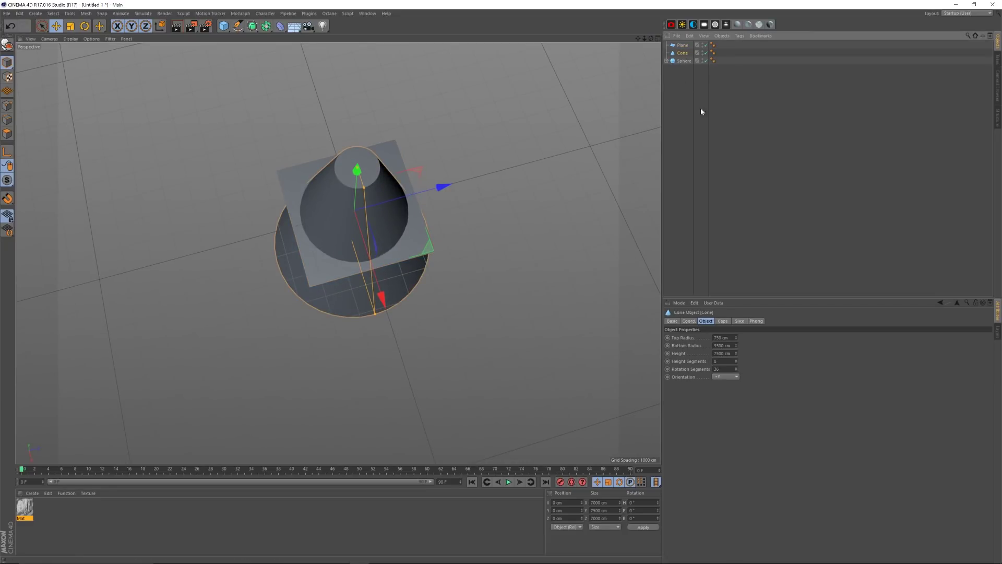
click(722, 320)
click(706, 337)
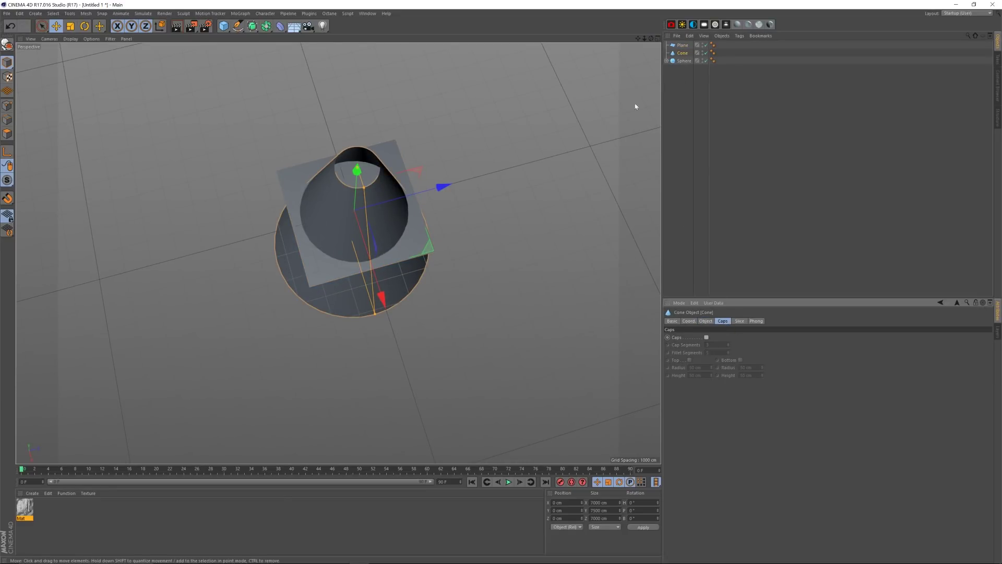
mouse_move(651, 40)
mouse_down()
mouse_move(641, 66)
mouse_move(649, 22)
mouse_move(650, 34)
mouse_move(700, 32)
mouse_move(651, 36)
mouse_up()
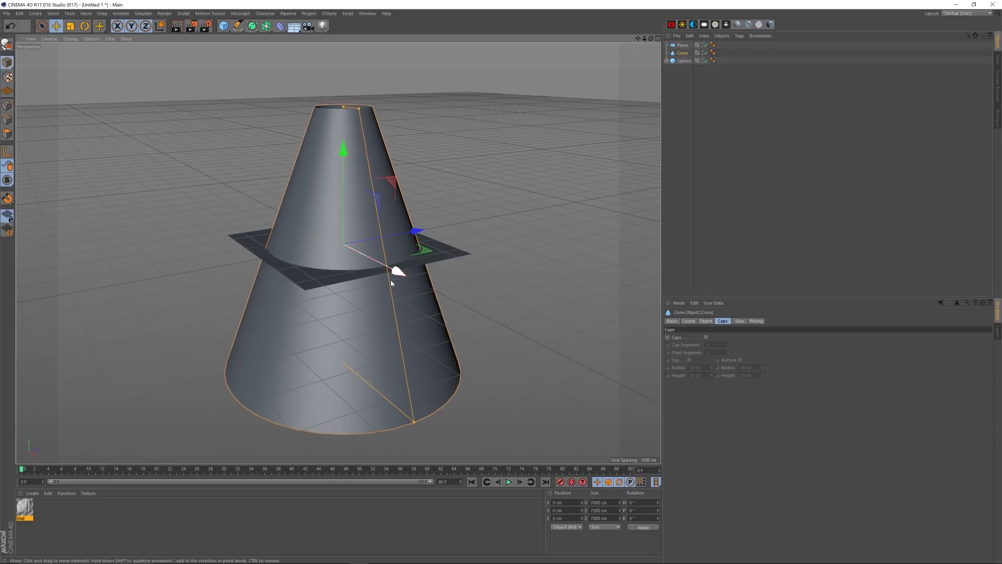
mouse_move(638, 38)
mouse_down()
mouse_move(624, 72)
mouse_move(630, 47)
mouse_up()
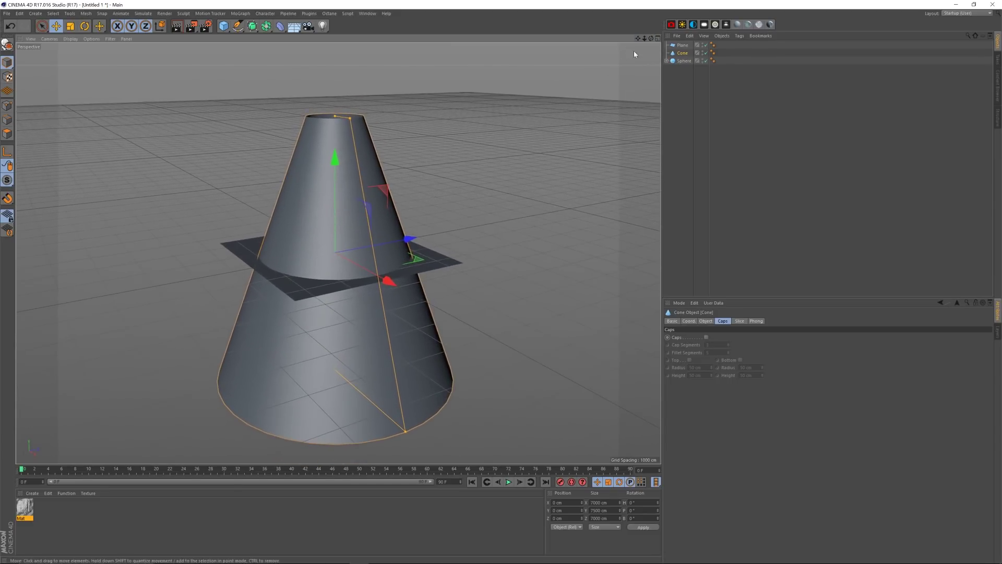
click(684, 62)
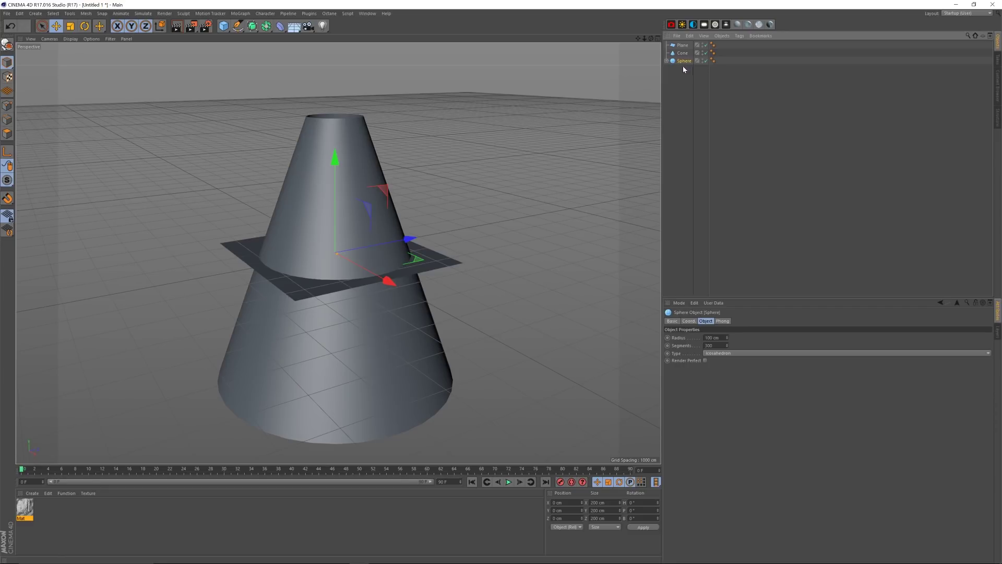
click(684, 54)
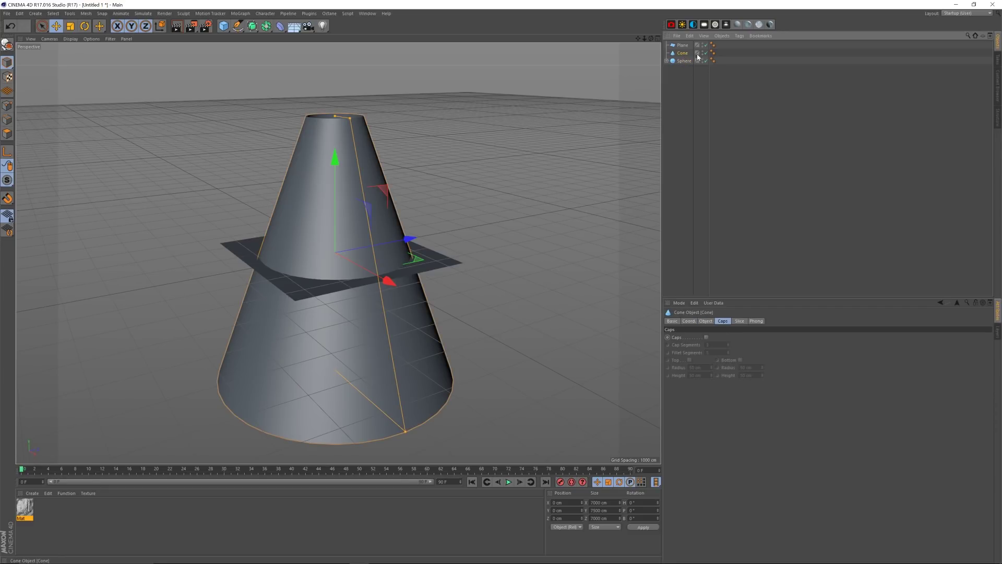
Step: Open the Octane Live Viewer window and place it over the perspective view
click(329, 15)
click(346, 35)
drag(357, 169, 276, 172)
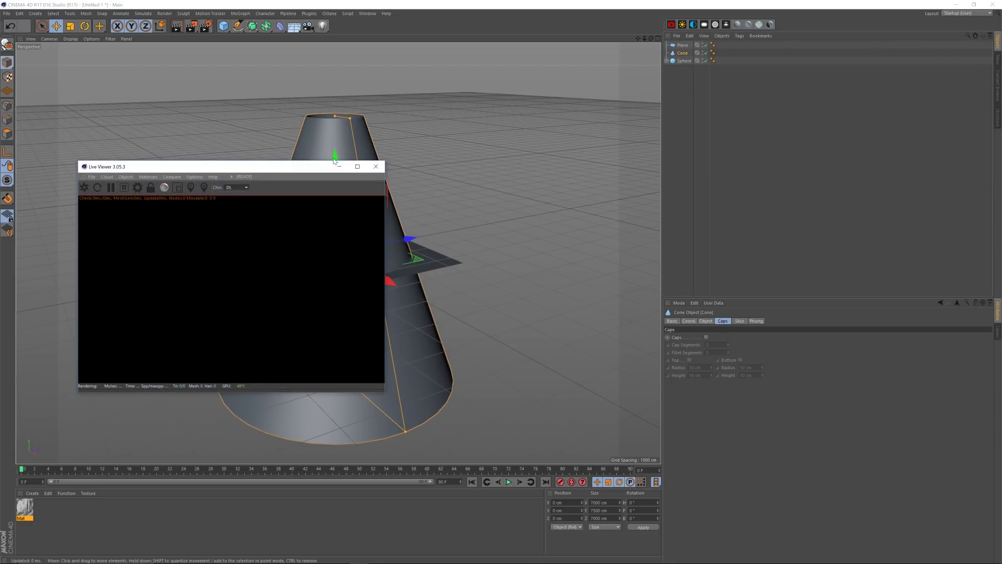
Step: Add an Octane Daylight to the scene and start the live render
click(682, 25)
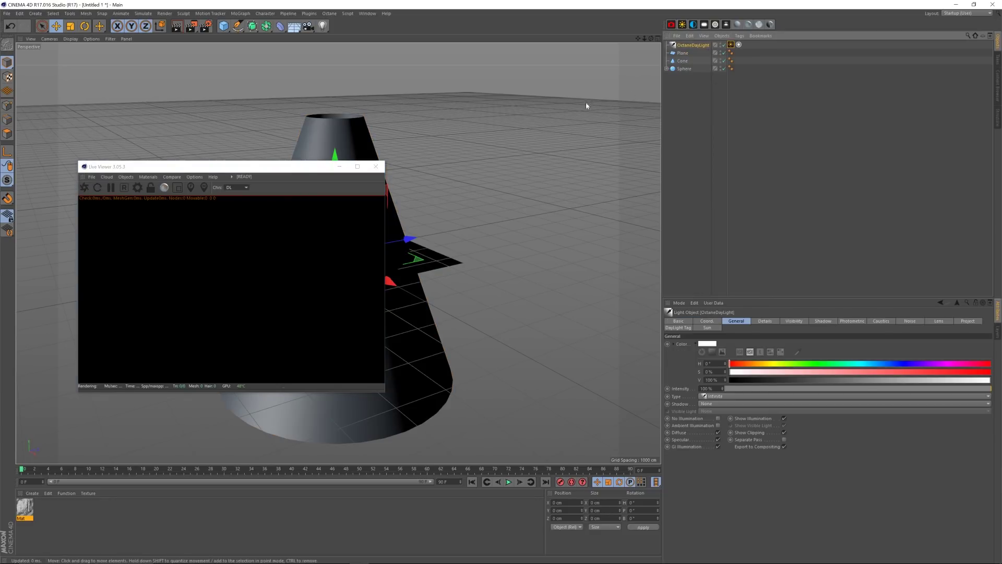
click(84, 187)
drag(162, 170, 113, 169)
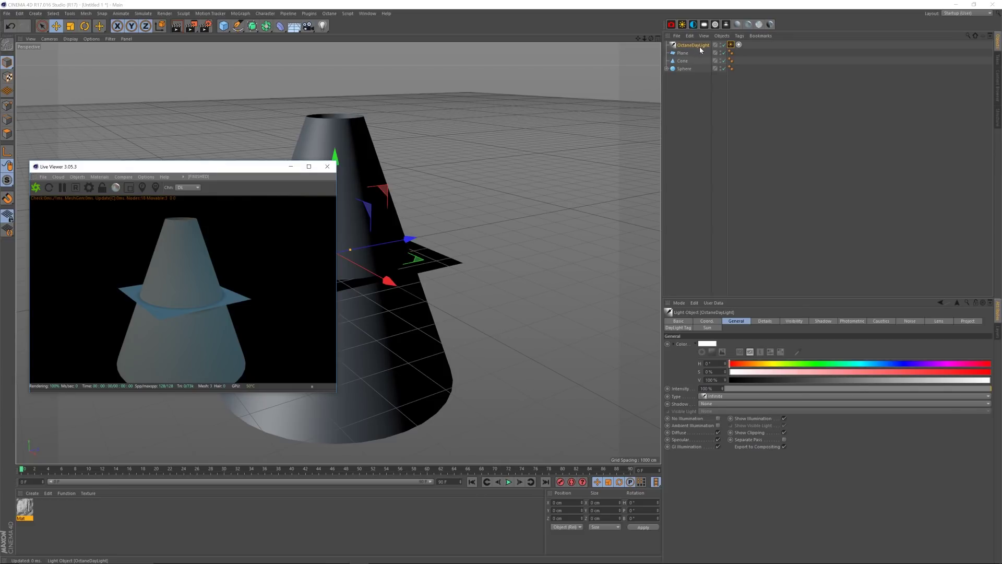
drag(222, 172, 201, 179)
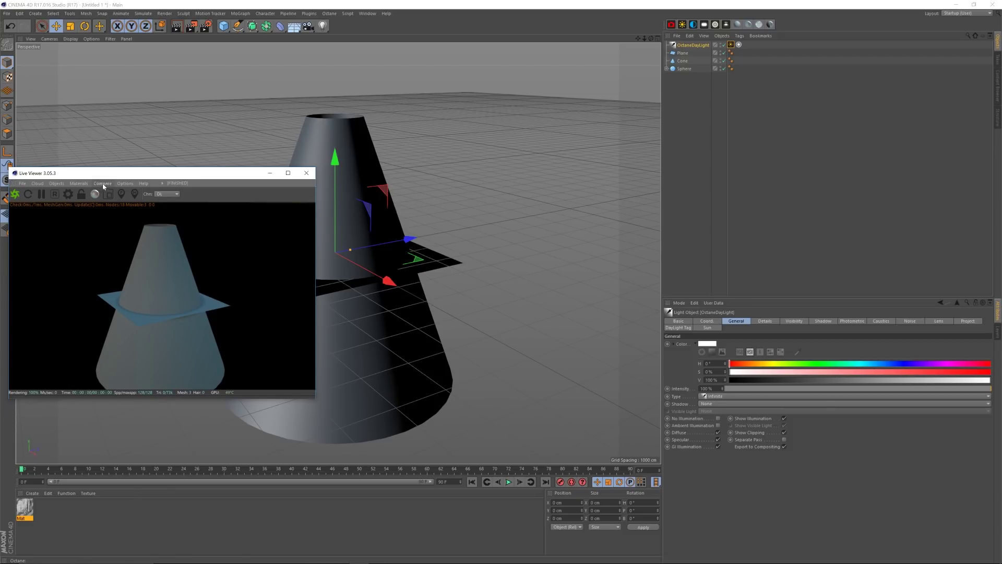
Step: Add an Octane Scatter object and place it between the Plane and the Cone in the object hierarchy
click(82, 183)
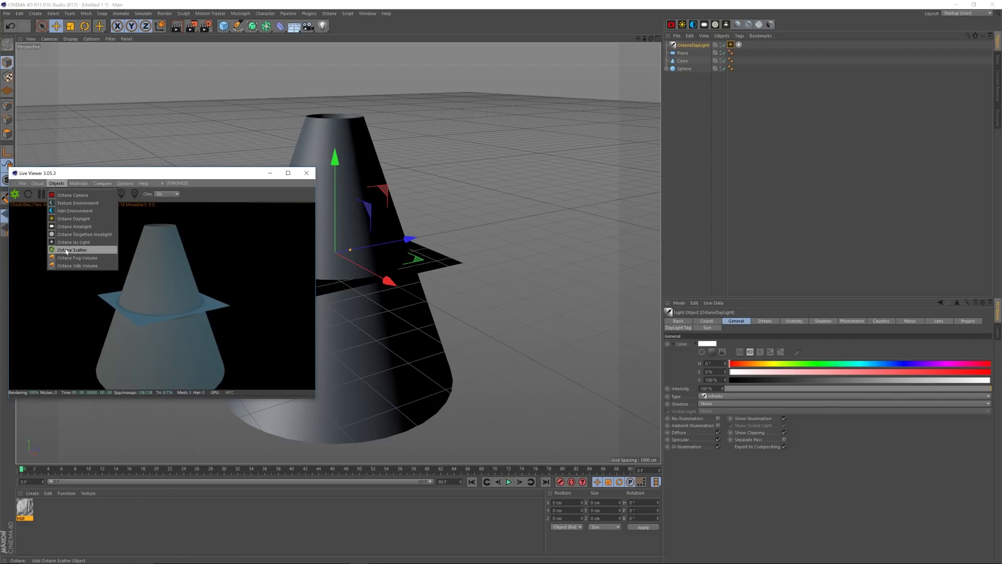
click(68, 251)
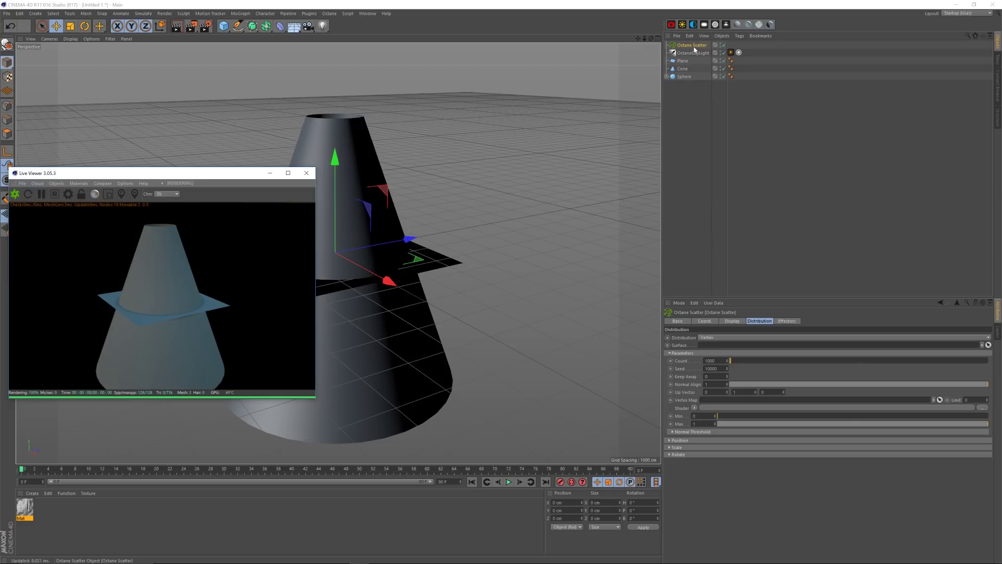
drag(693, 47, 699, 64)
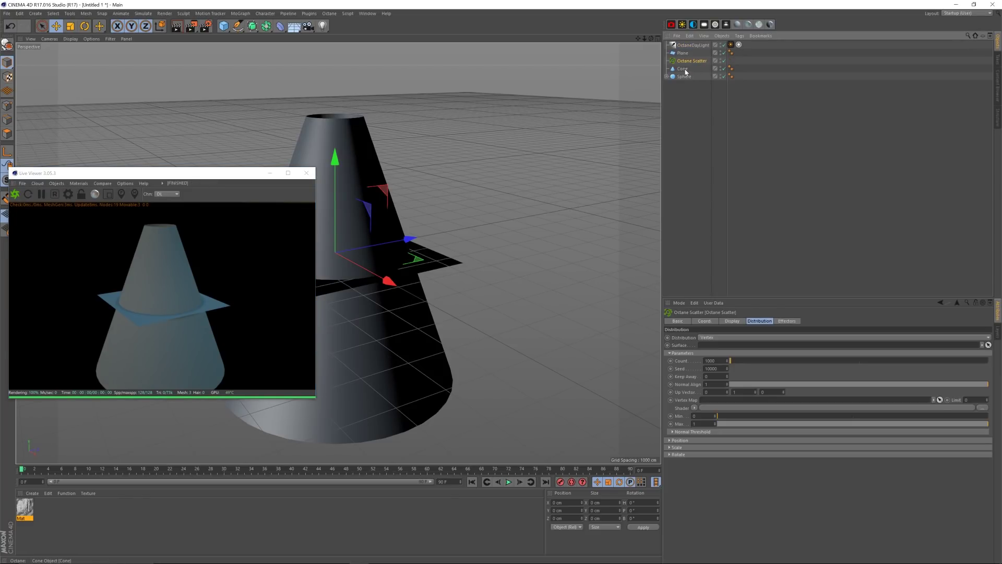
Step: Scatter over the Cone using the Surface distribution, and make the Sphere a child of the Octane Scatter
click(717, 338)
click(724, 354)
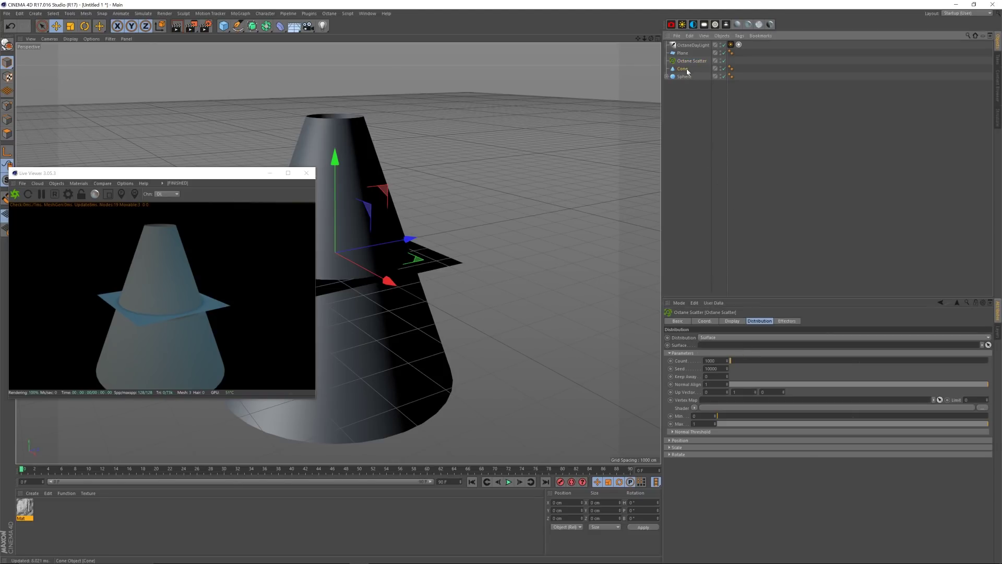
drag(712, 349, 713, 349)
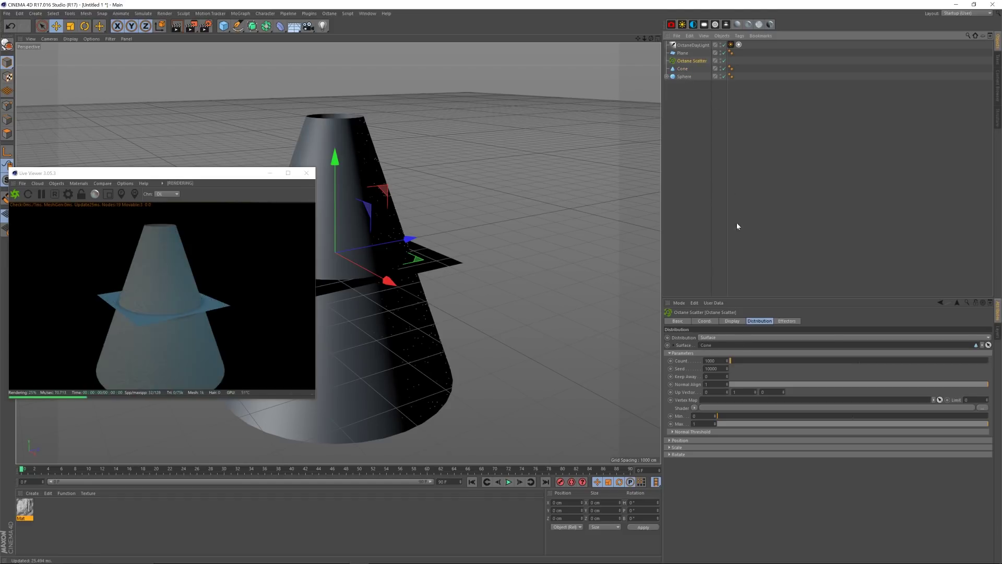
drag(688, 77, 699, 62)
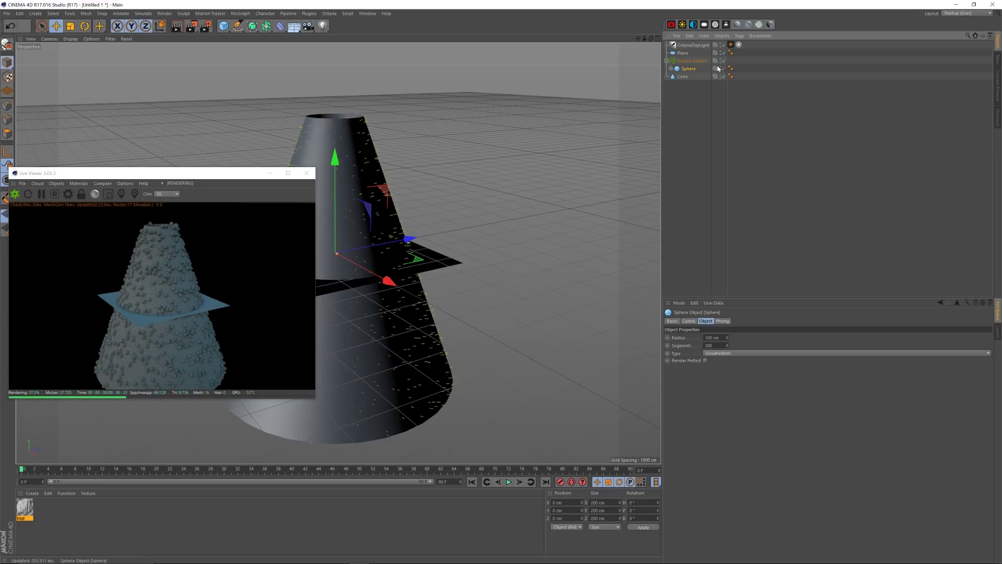
Step: Examine the scattered rocks on the cone up close in the live render
drag(227, 174, 506, 171)
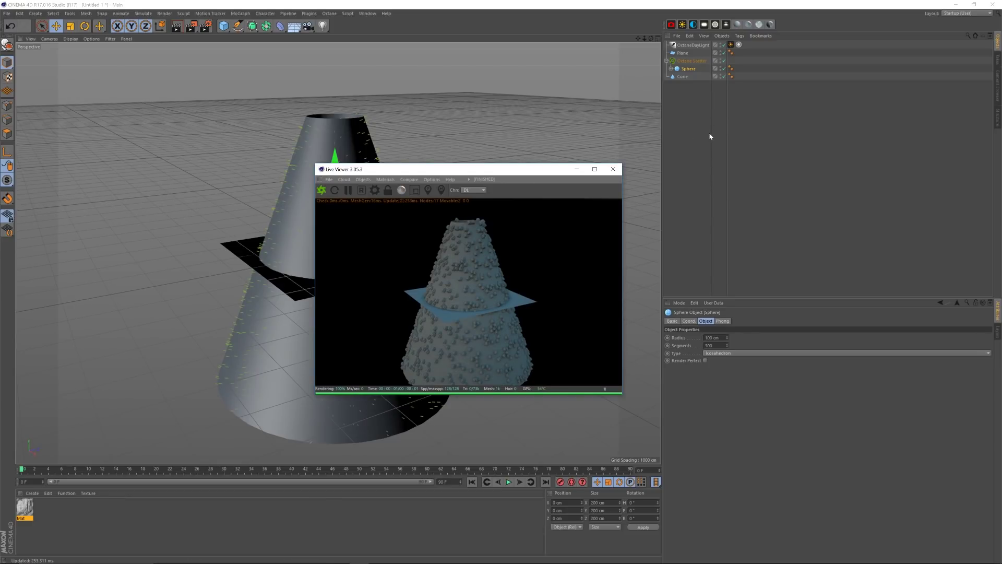
drag(511, 169, 313, 192)
drag(644, 39, 643, 40)
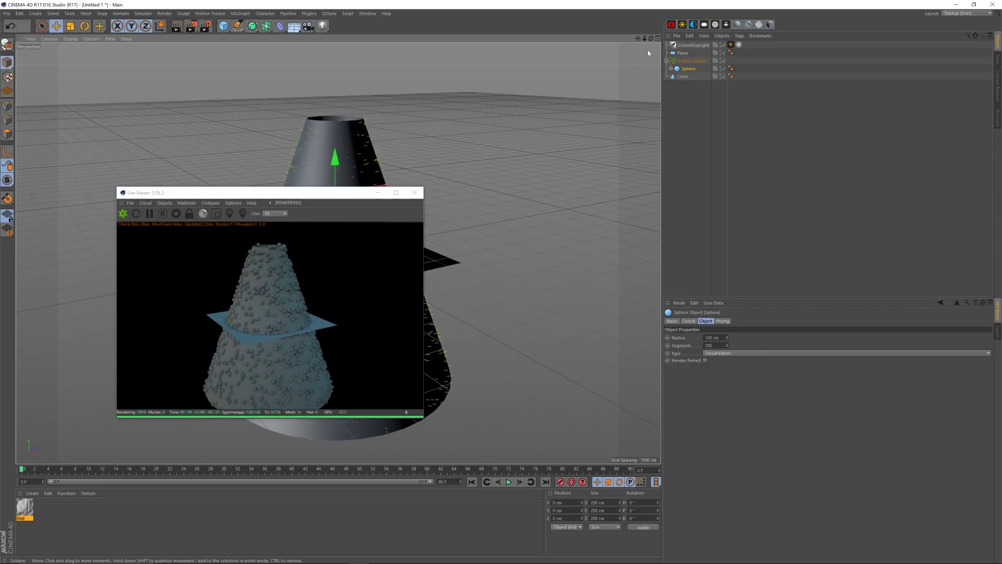
drag(645, 39, 661, 55)
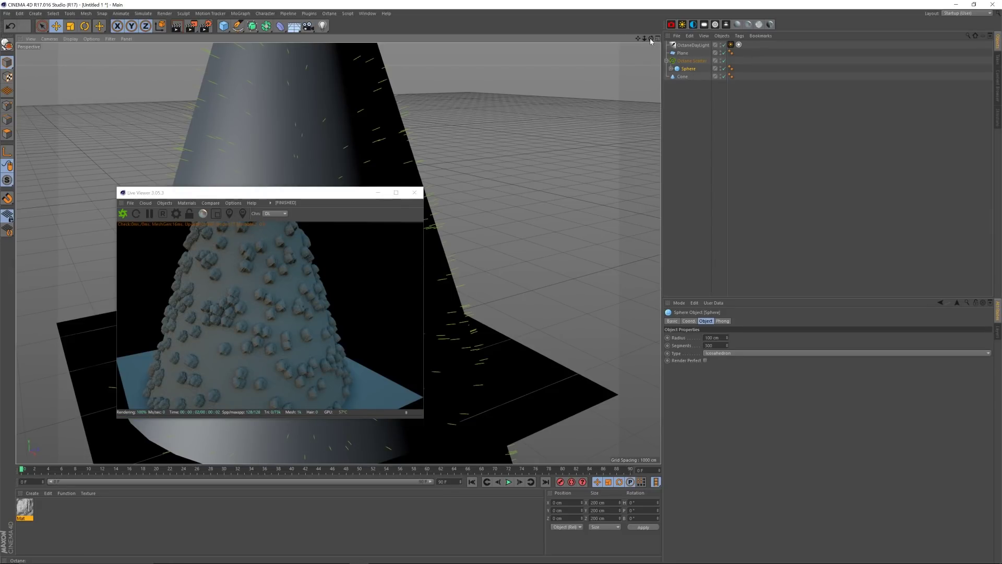
drag(651, 41, 644, 43)
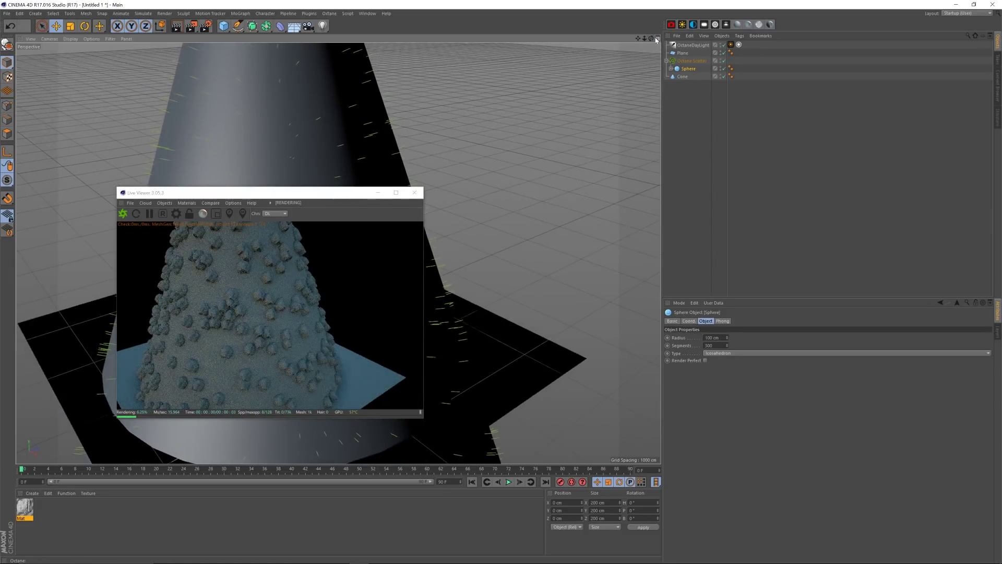
Step: Switch to the four-view layout, make the Live Viewer narrower and taller, and frame the perspective view inside the cone above the plane
click(657, 39)
drag(313, 192, 240, 257)
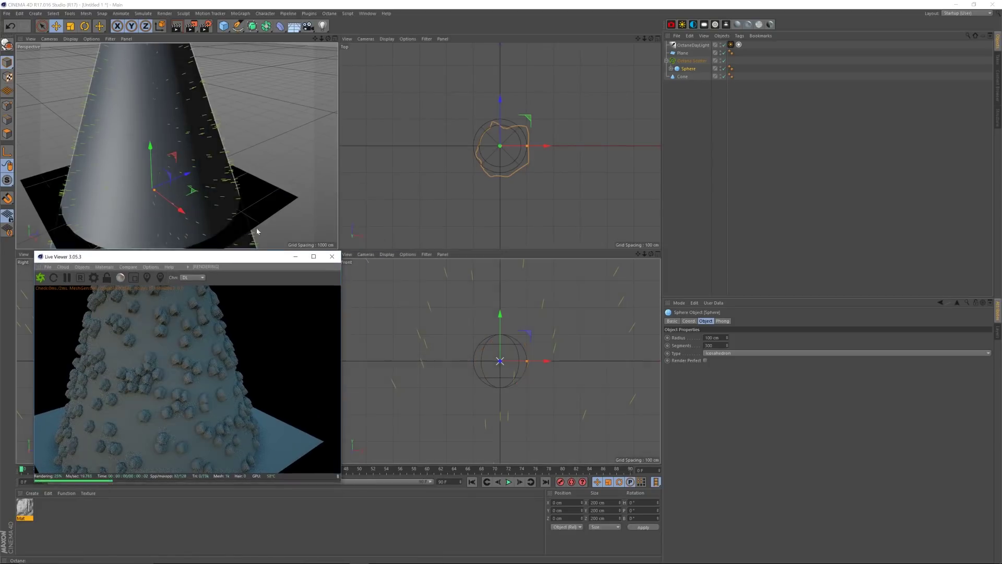
drag(328, 39, 385, 16)
mouse_move(327, 39)
mouse_down()
mouse_move(177, 146)
mouse_move(328, 29)
mouse_up()
drag(238, 259, 524, 164)
drag(628, 387, 565, 458)
drag(463, 160, 551, 217)
drag(329, 39, 327, 33)
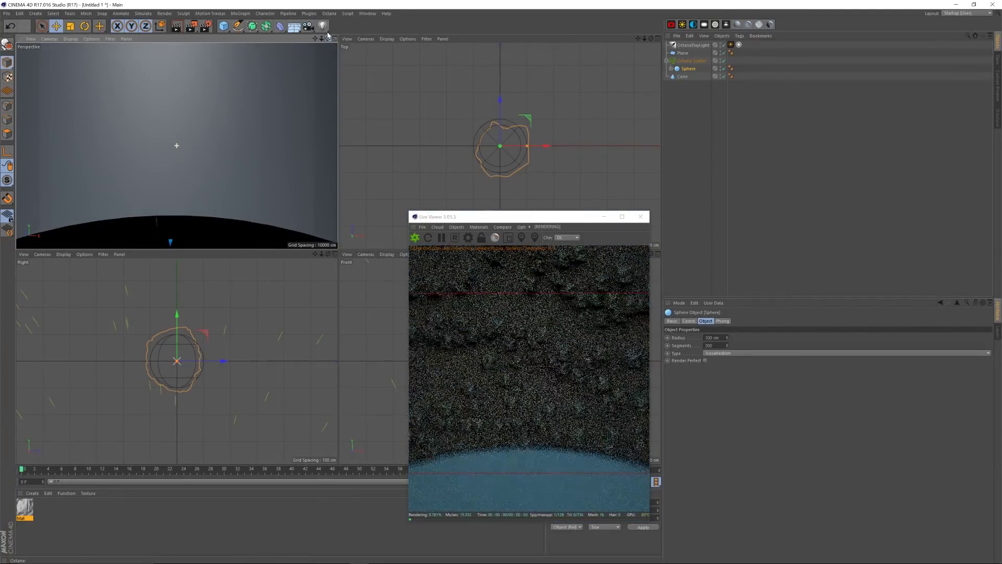
Step: Add an Octane Camera at the current perspective view, look through it and open its coordinate settings
click(671, 25)
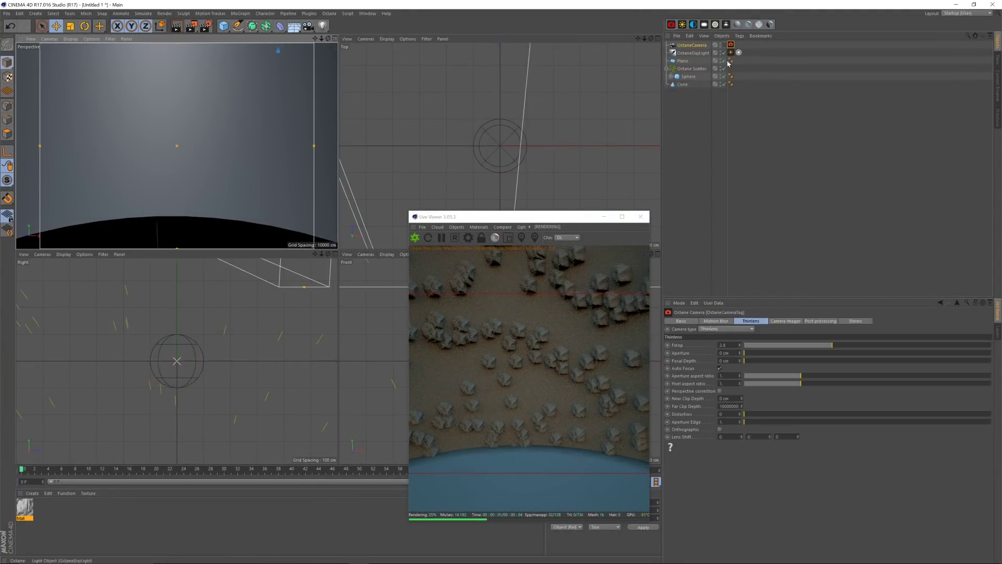
click(701, 45)
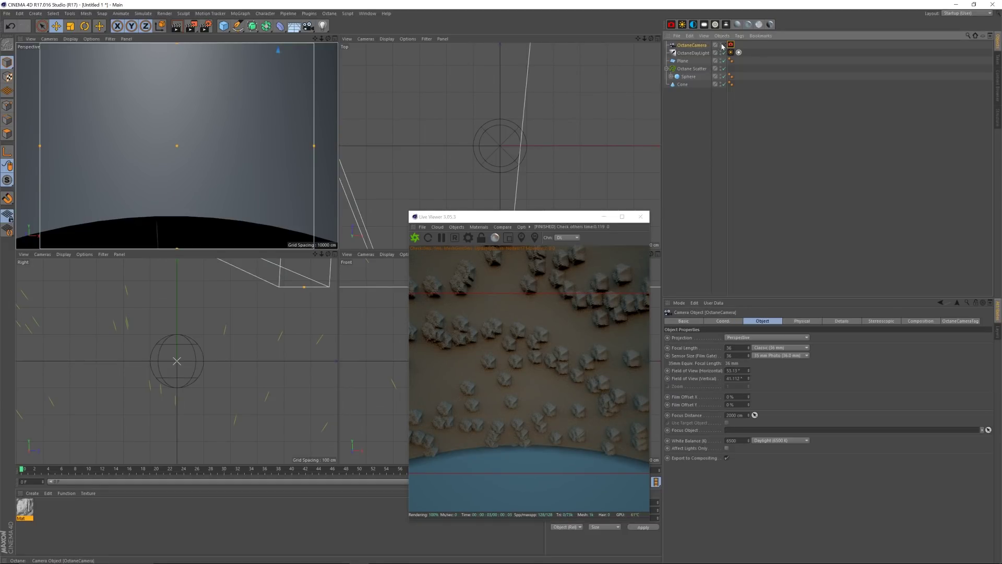
click(727, 322)
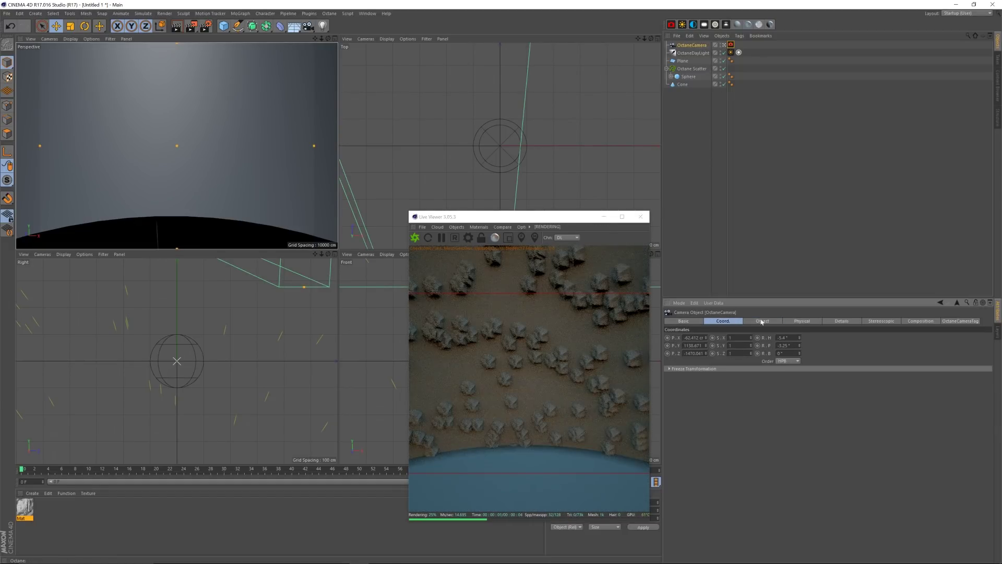
Step: Set the Octane camera's heading rotation to 0° and its X position to 0 cm
double_click(782, 338)
text(0)
key(Return)
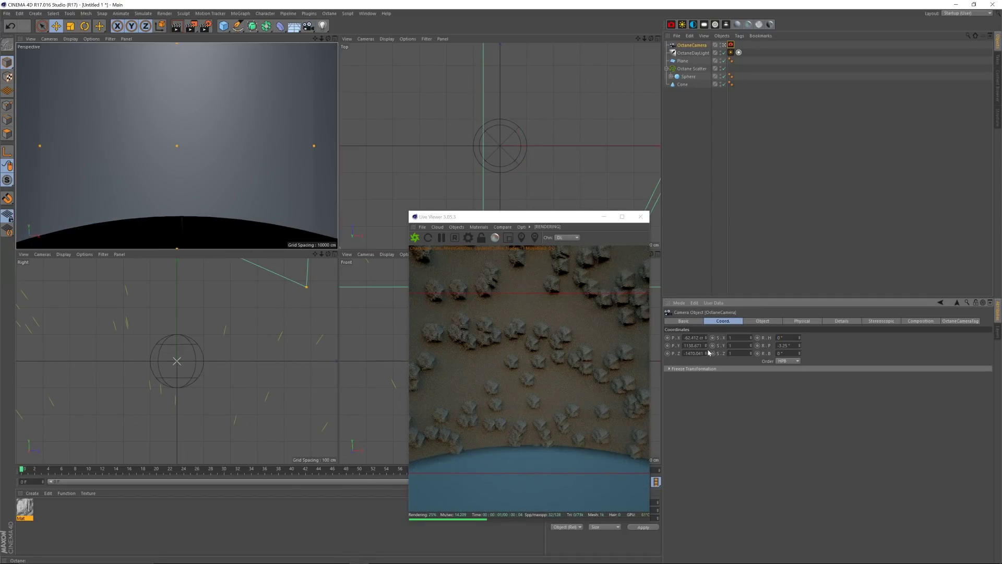
drag(644, 38, 630, 112)
drag(543, 197, 548, 197)
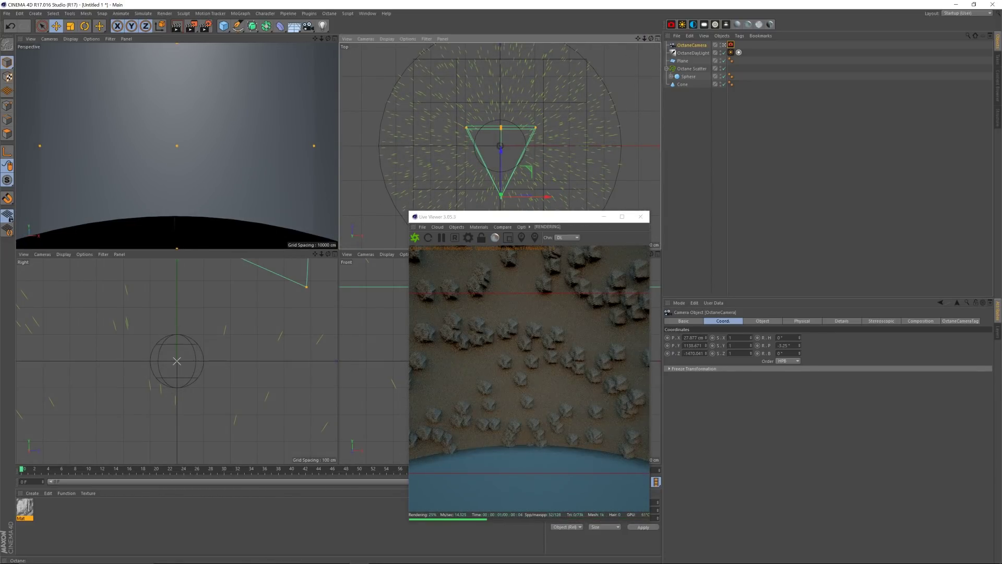
double_click(693, 338)
text(0)
key(Return)
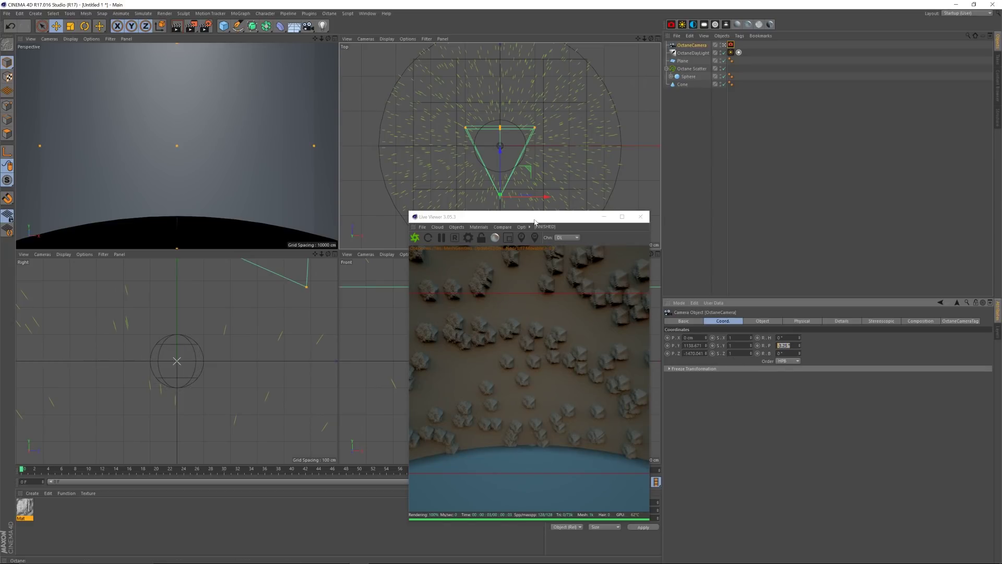
Step: Tilt the Octane camera upward by setting its pitch rotation to 20°
drag(535, 221, 530, 198)
drag(321, 258, 316, 315)
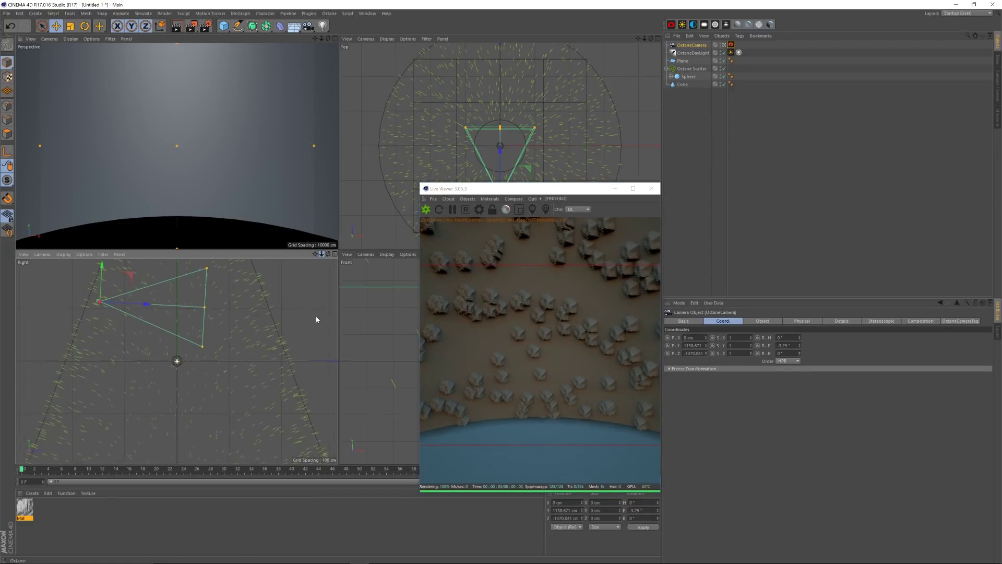
drag(314, 254, 326, 307)
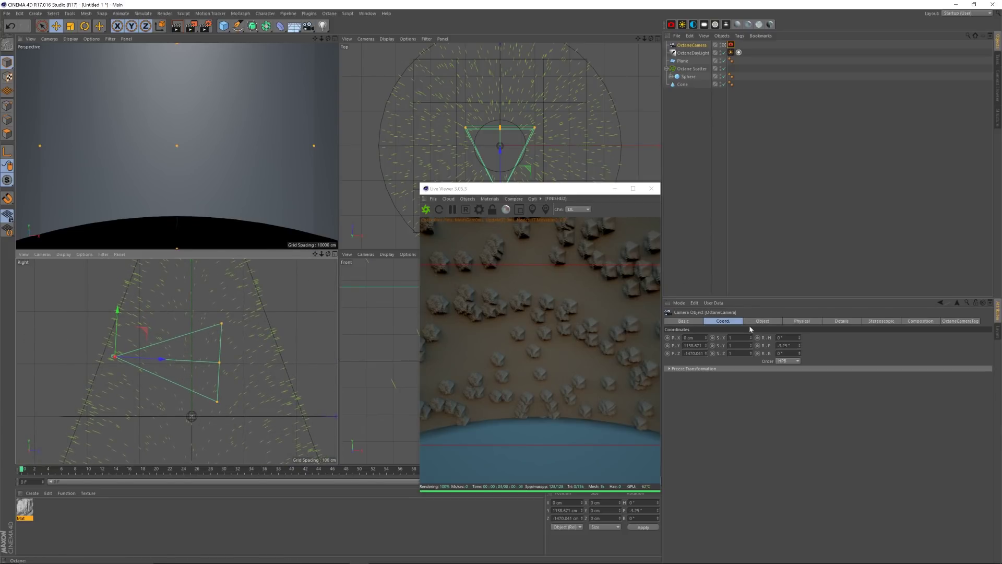
drag(799, 347, 800, 334)
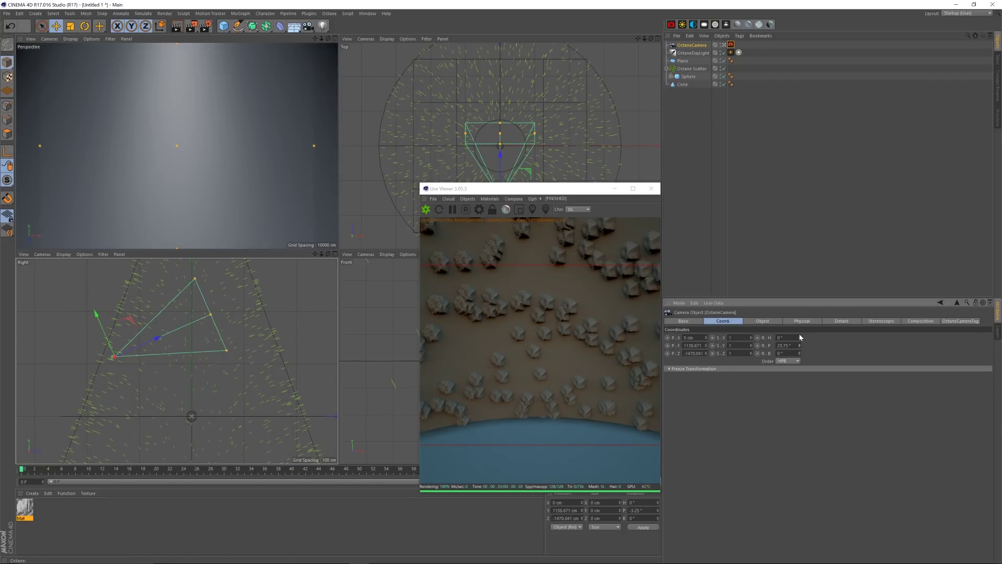
click(789, 346)
text(20)
key(Return)
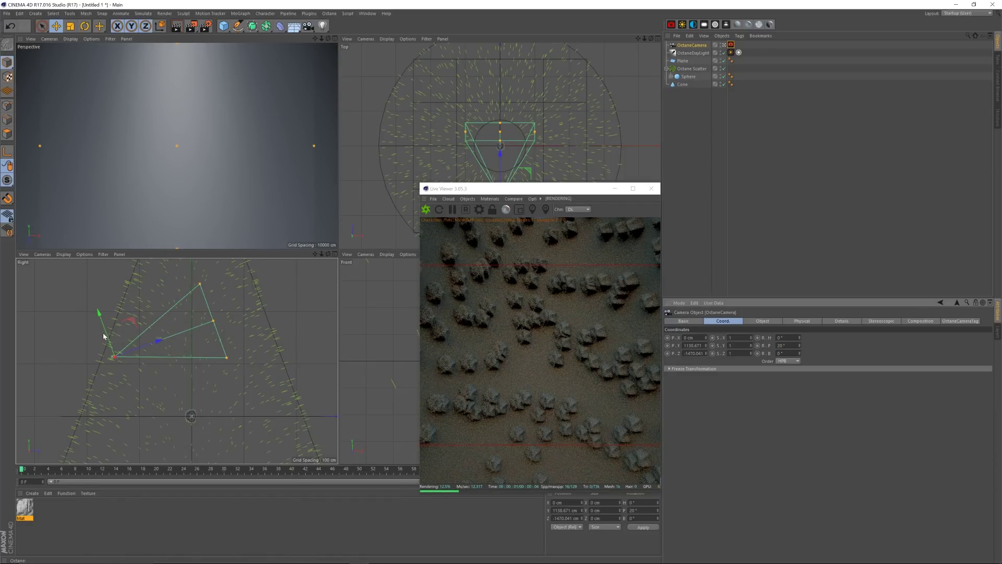
Step: Using world-aligned axes, lower the camera to about 93 cm in Y and move it back to about -1769 cm in Z
click(161, 28)
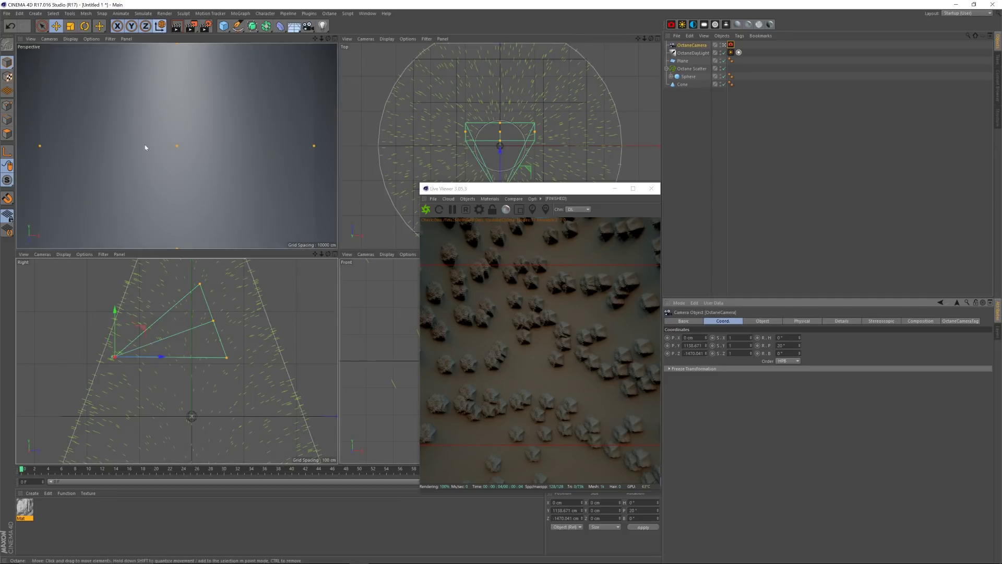
drag(116, 311, 122, 365)
drag(160, 416, 144, 416)
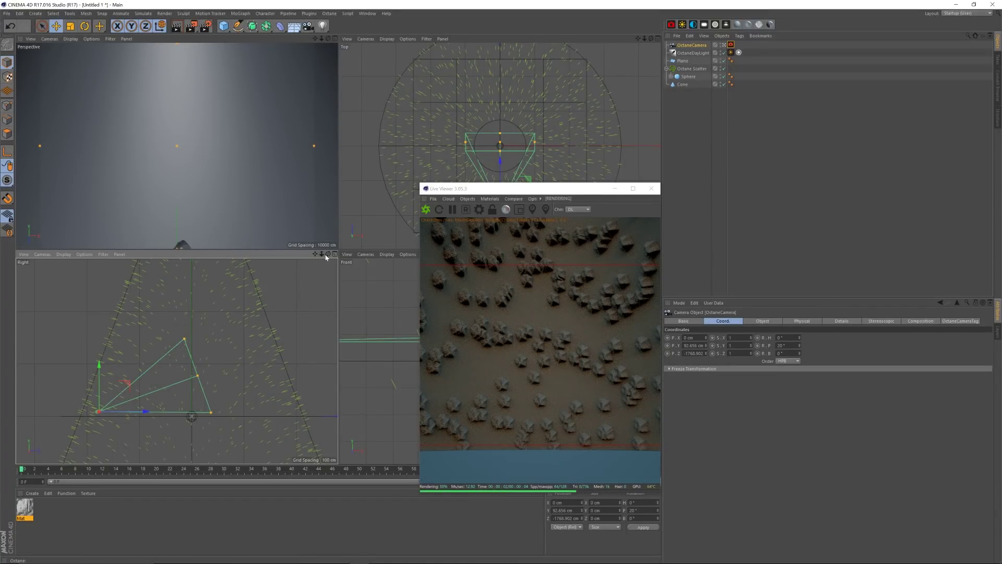
Step: Set the render output size to 1200 by 1200 pixels and change the renderer in the render settings
drag(566, 188, 456, 110)
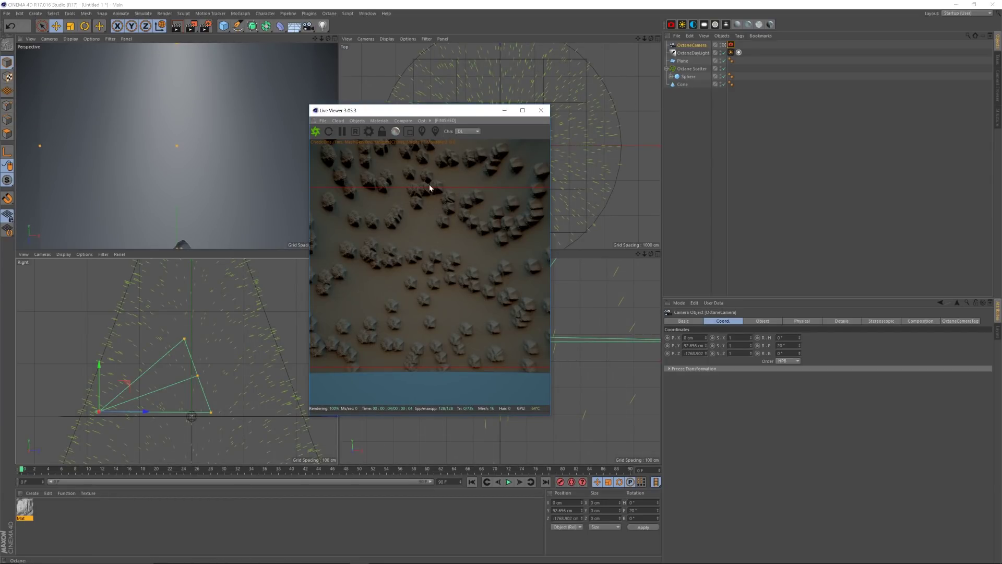
drag(412, 111, 396, 111)
click(205, 25)
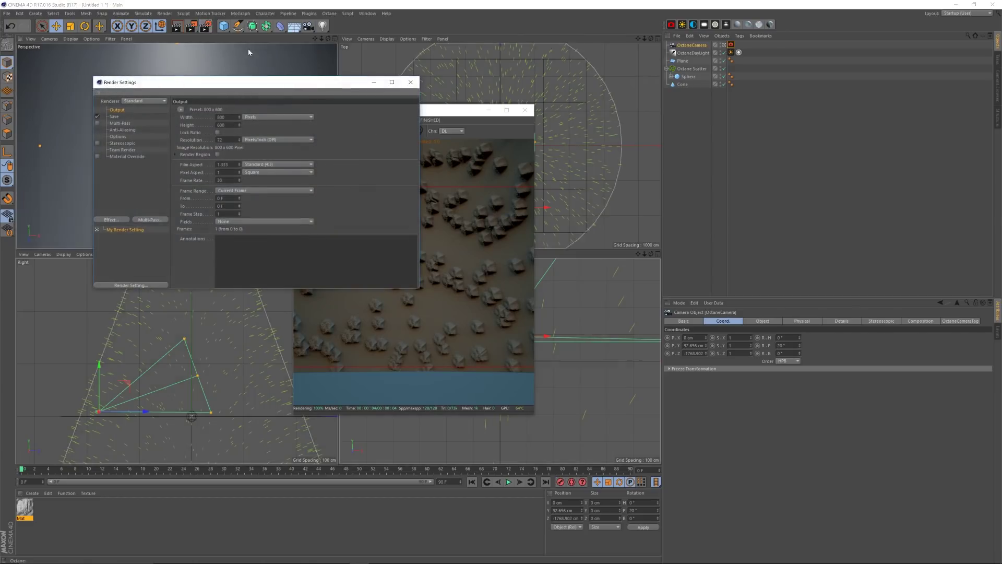
drag(461, 113, 548, 120)
drag(339, 86, 291, 94)
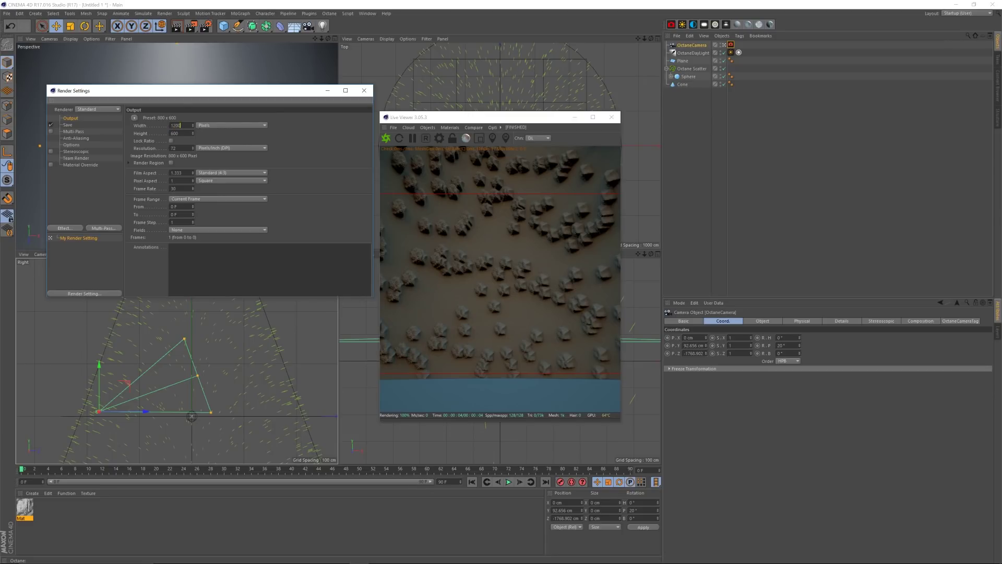
key(Tab)
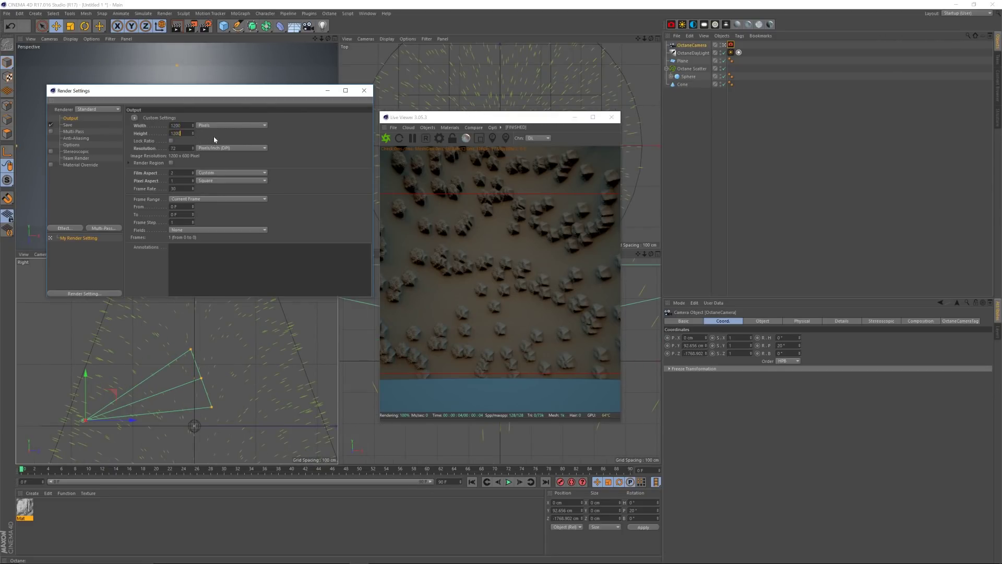
text(1200)
key(Return)
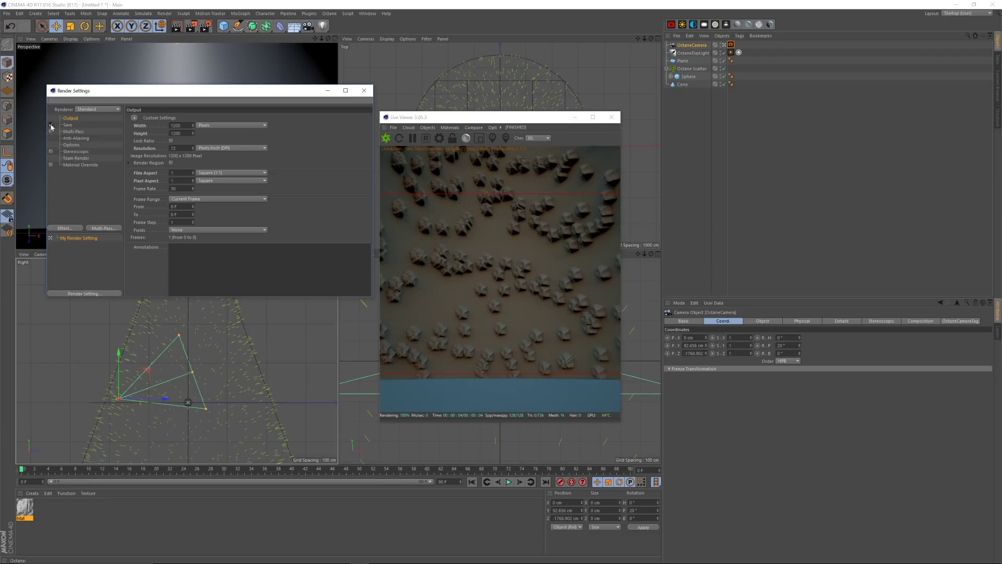
click(99, 110)
click(106, 150)
click(365, 91)
Step: Restart the live render, shorten the Live Viewer window slightly and move it over the perspective view
drag(471, 118, 437, 99)
click(354, 119)
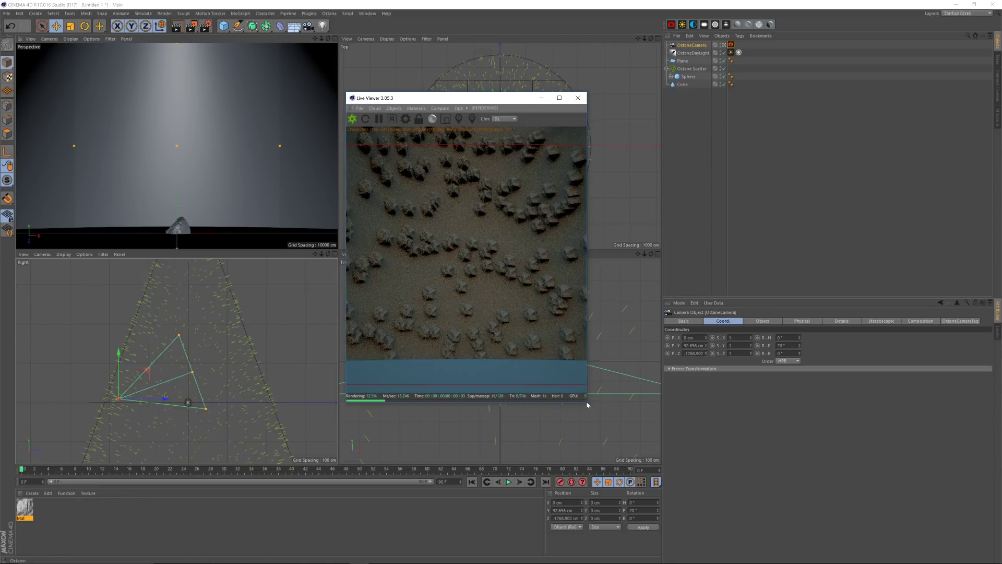
drag(588, 404, 585, 395)
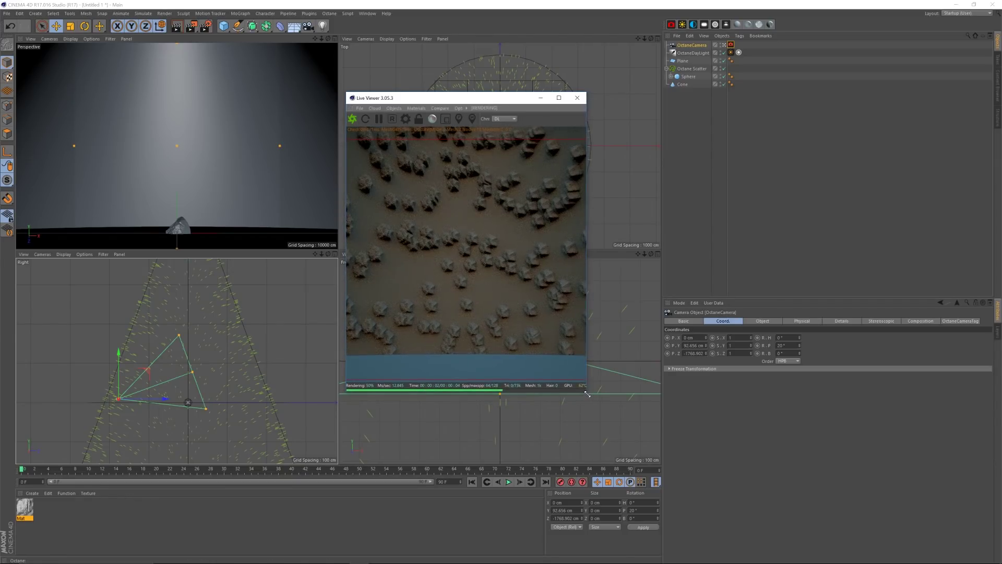
drag(454, 98, 209, 78)
Step: Save the scene as rock-cave03 in the project's C4D folder
key(ctrl+s)
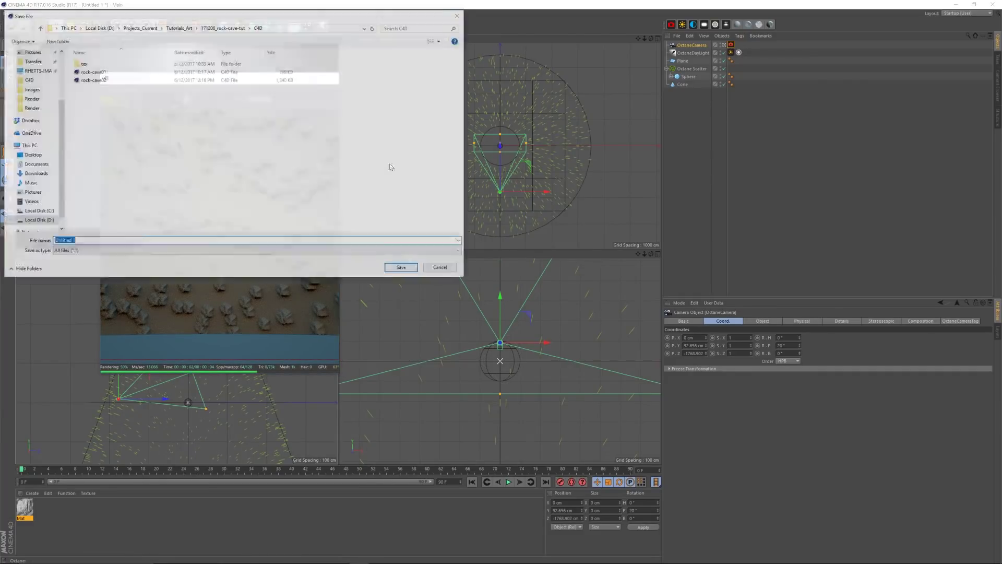
click(39, 28)
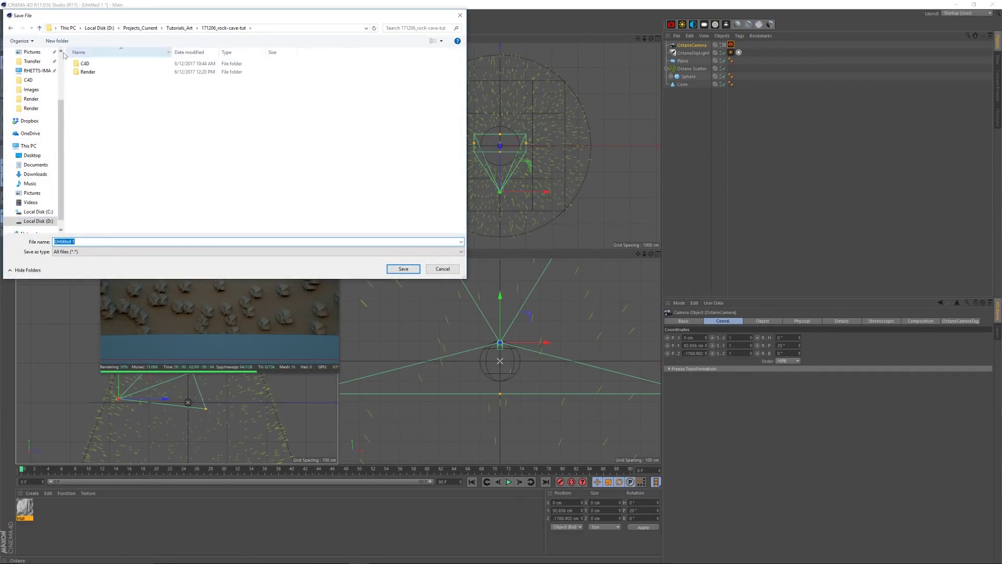
double_click(84, 63)
click(92, 80)
key(Tab)
click(80, 242)
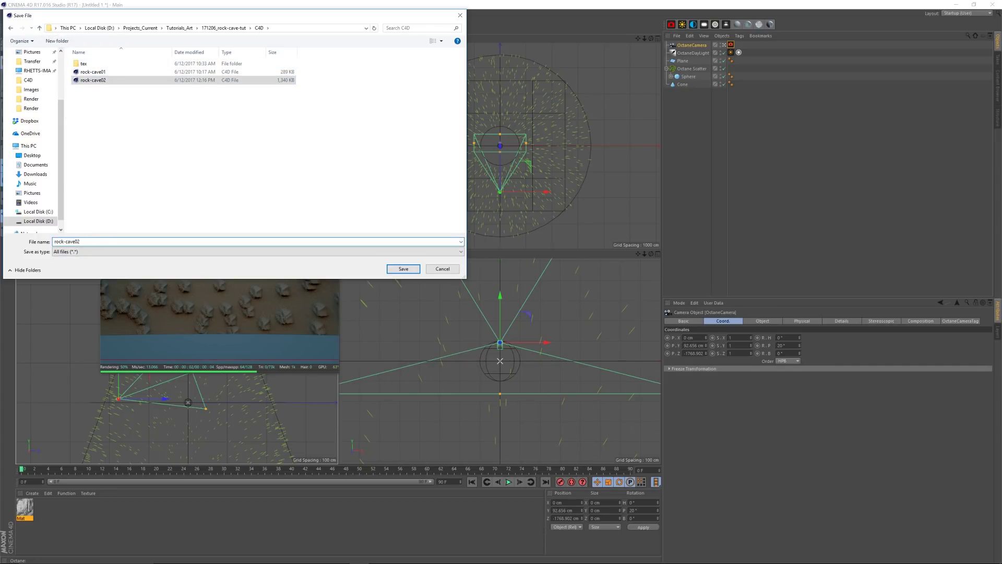
key(BackSpace)
text(3)
click(403, 268)
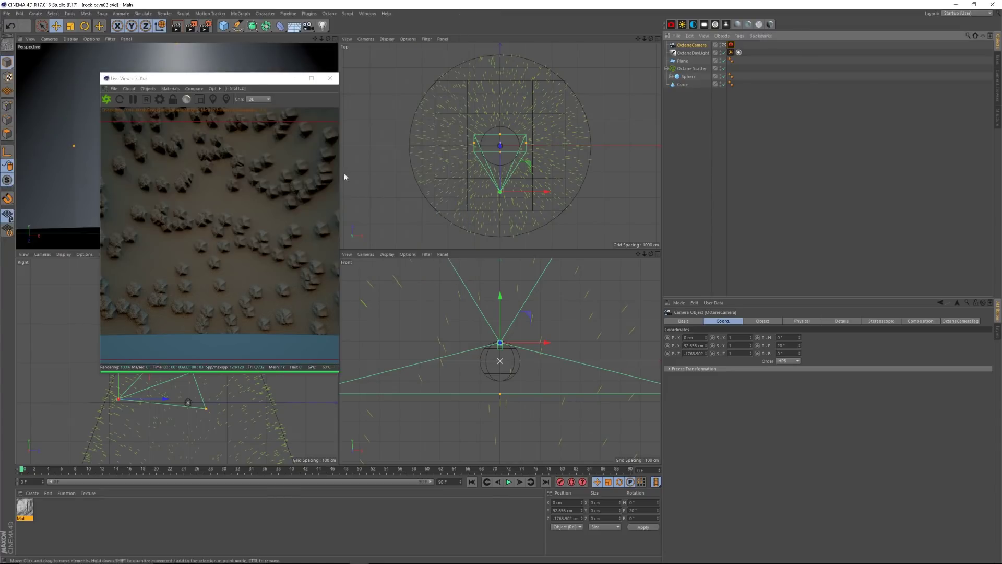
Step: Reduce the Octane Scatter's distribution count to 200
drag(242, 80, 244, 71)
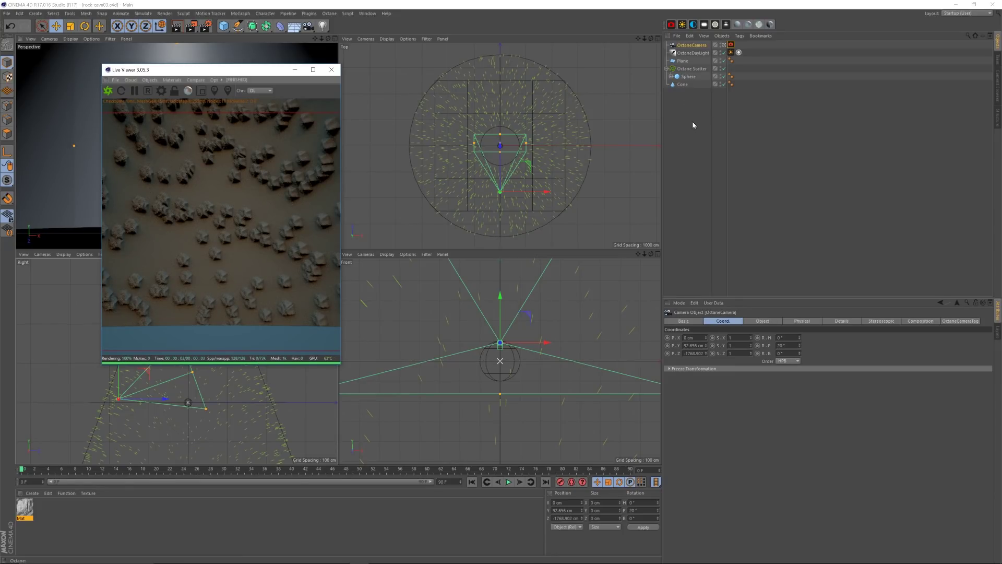
click(688, 69)
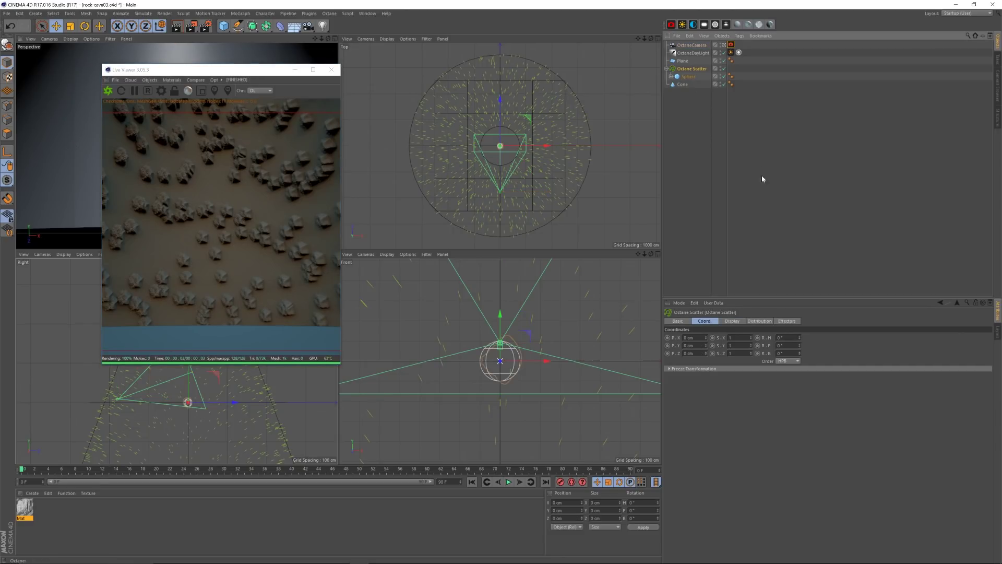
click(732, 321)
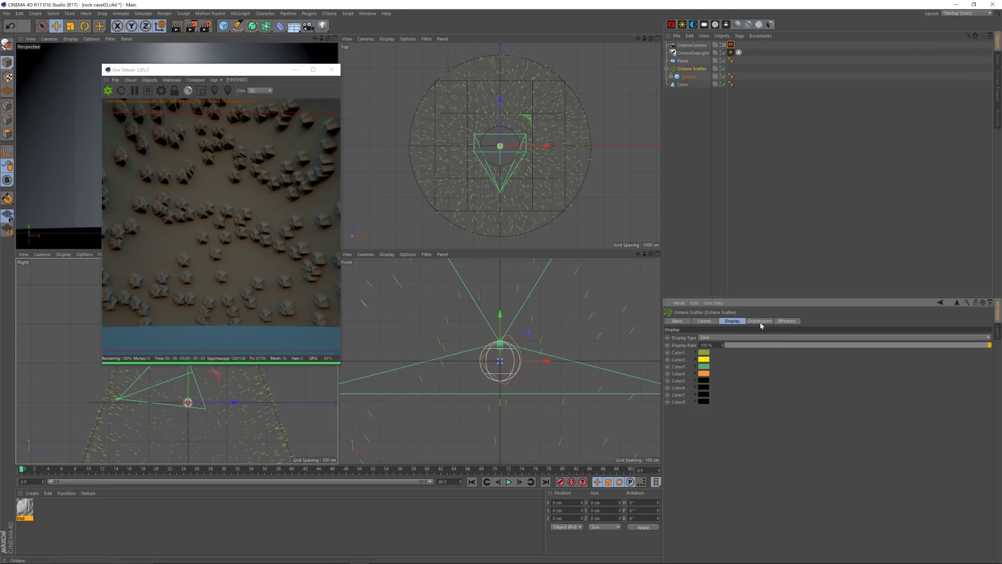
click(759, 322)
drag(704, 360, 710, 360)
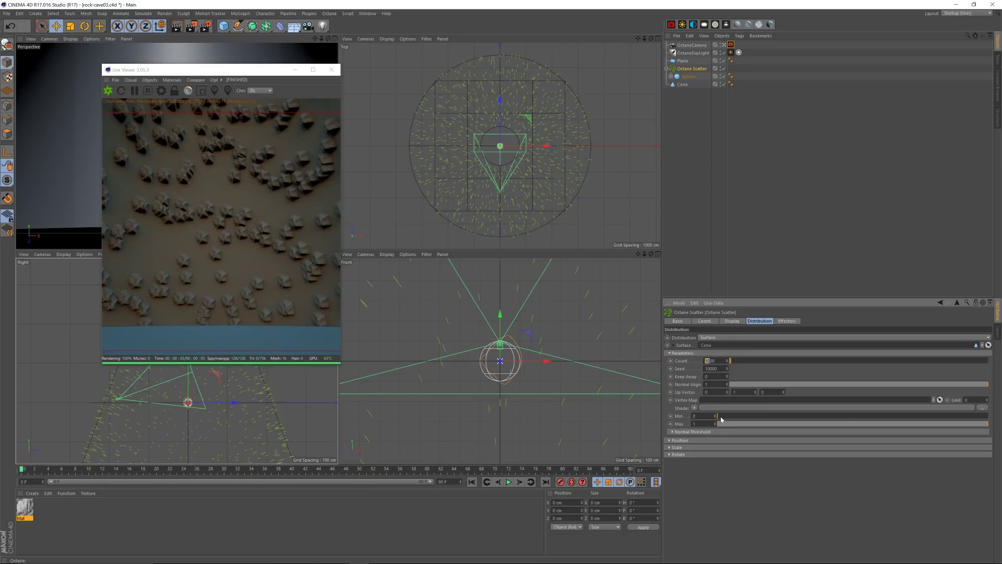
text(2)
key(Return)
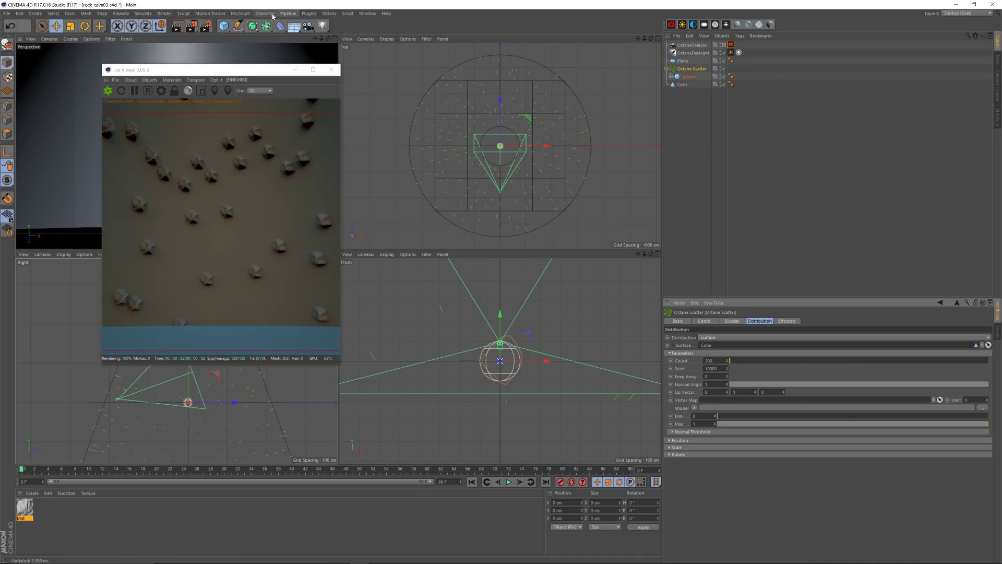
Step: Add a Random effector, place it above the Octane Scatter in the hierarchy and assign it to the scatter's effectors
click(244, 13)
mouse_move(252, 25)
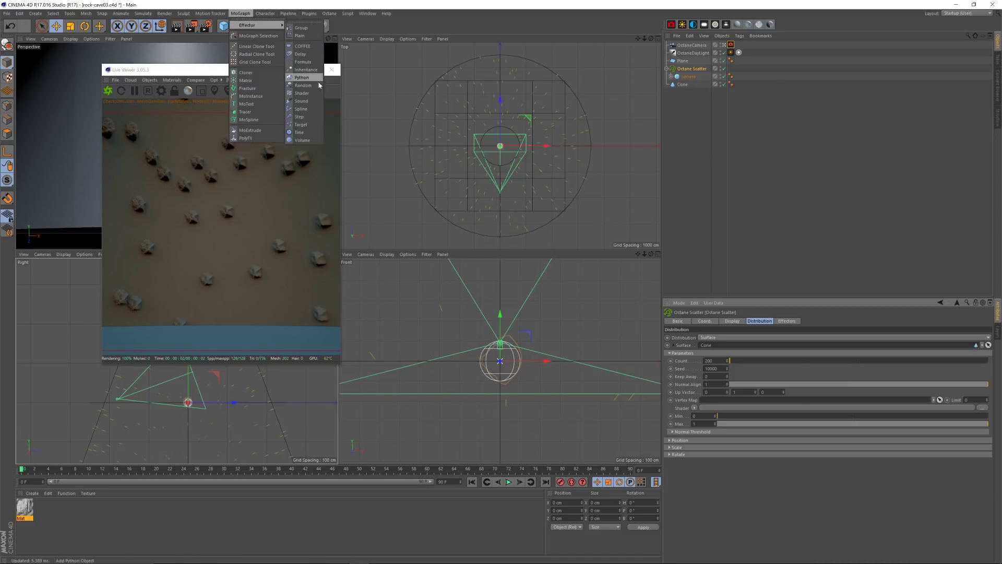
click(304, 85)
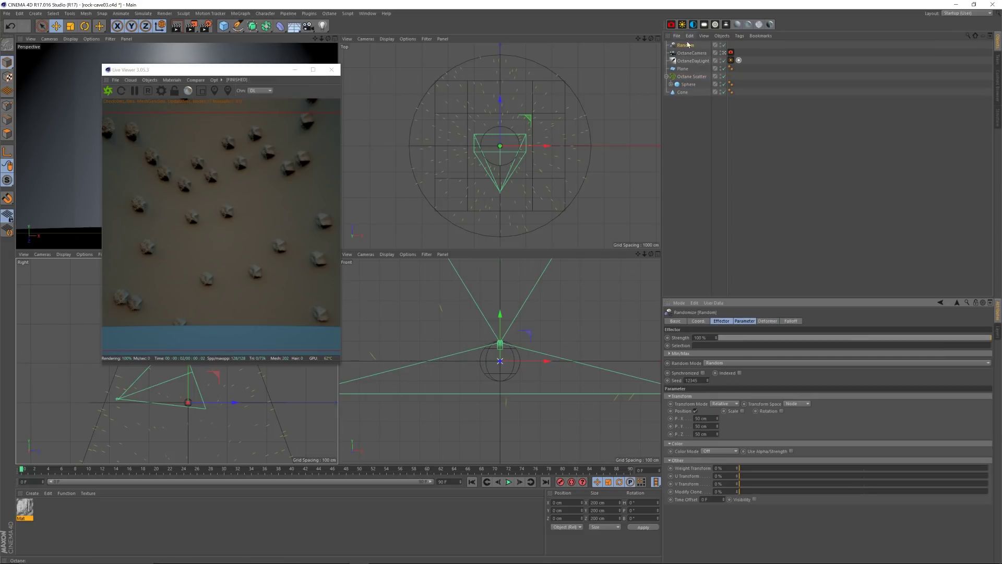
drag(687, 46, 688, 73)
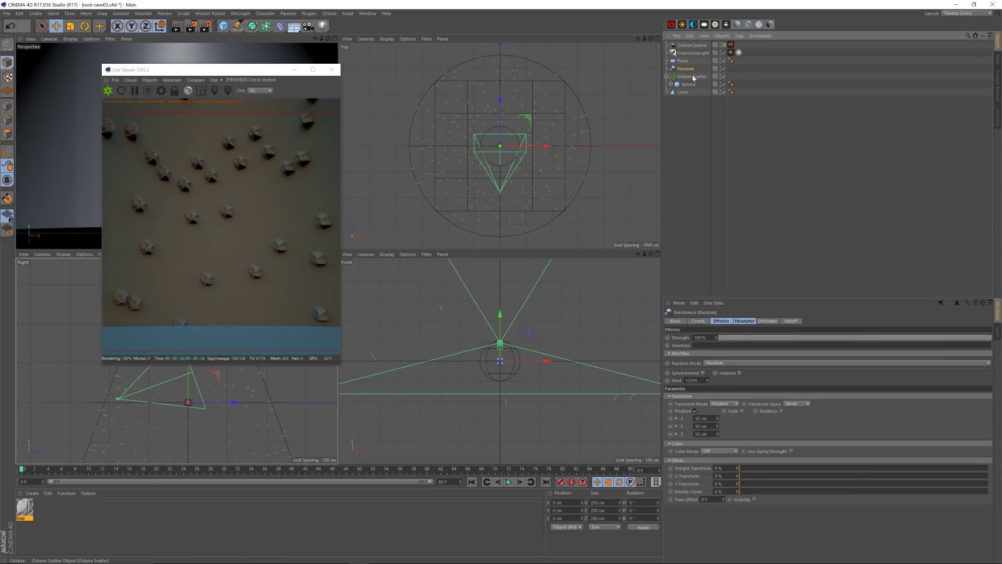
click(696, 79)
click(787, 321)
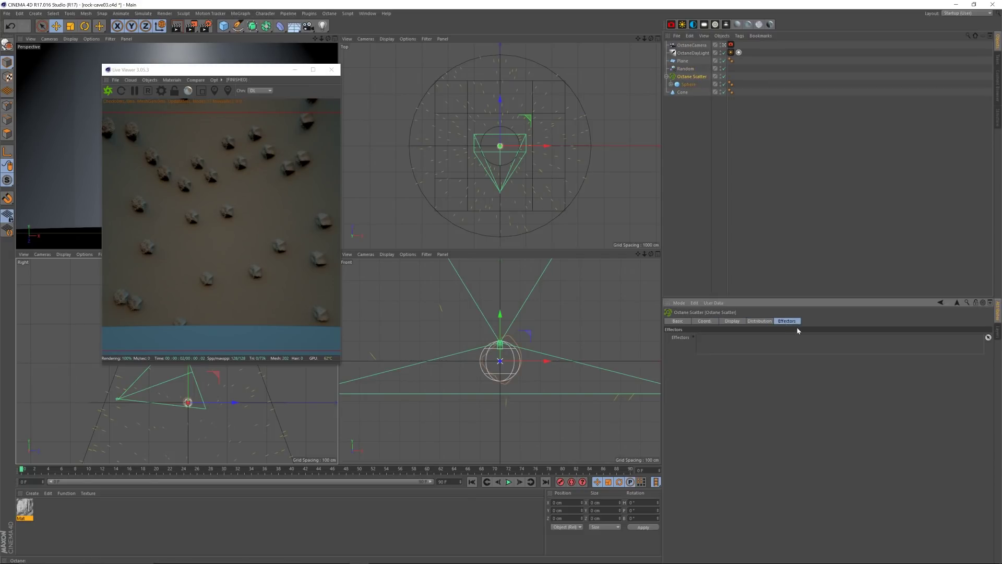
drag(686, 68, 730, 339)
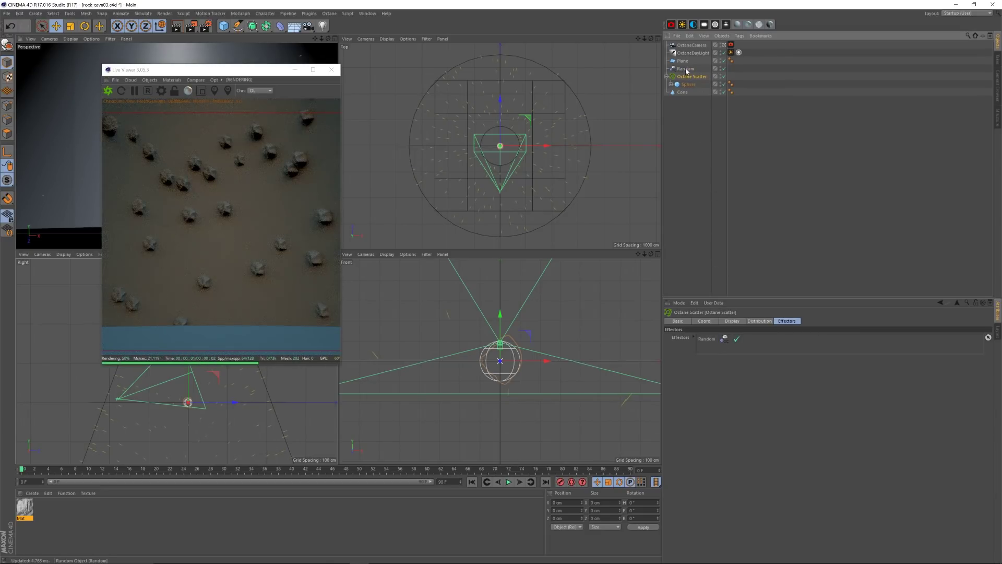
Step: Switch the Random effector from position to scale variation, with scale values of X 10, Y 2 and Z 20
click(685, 68)
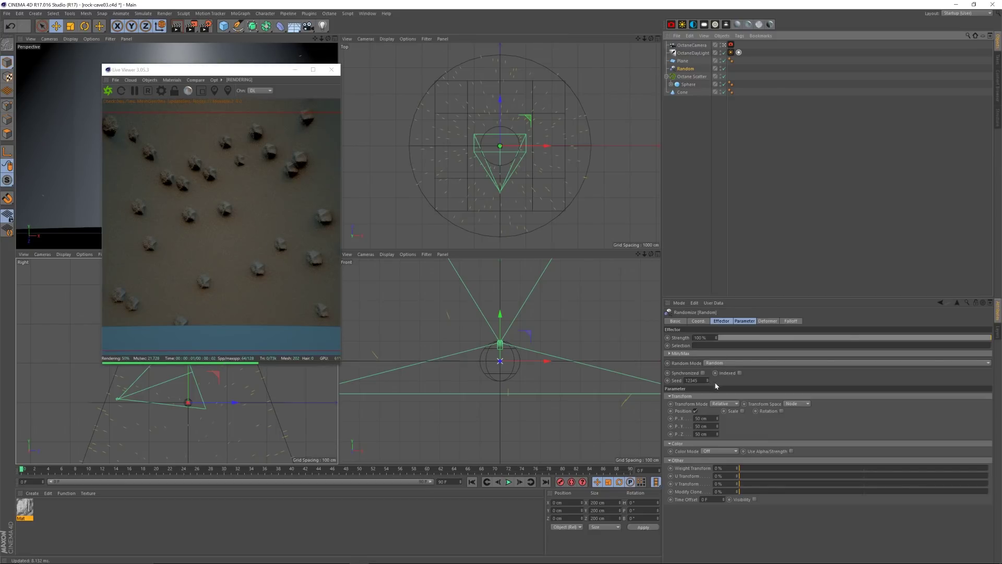
click(695, 410)
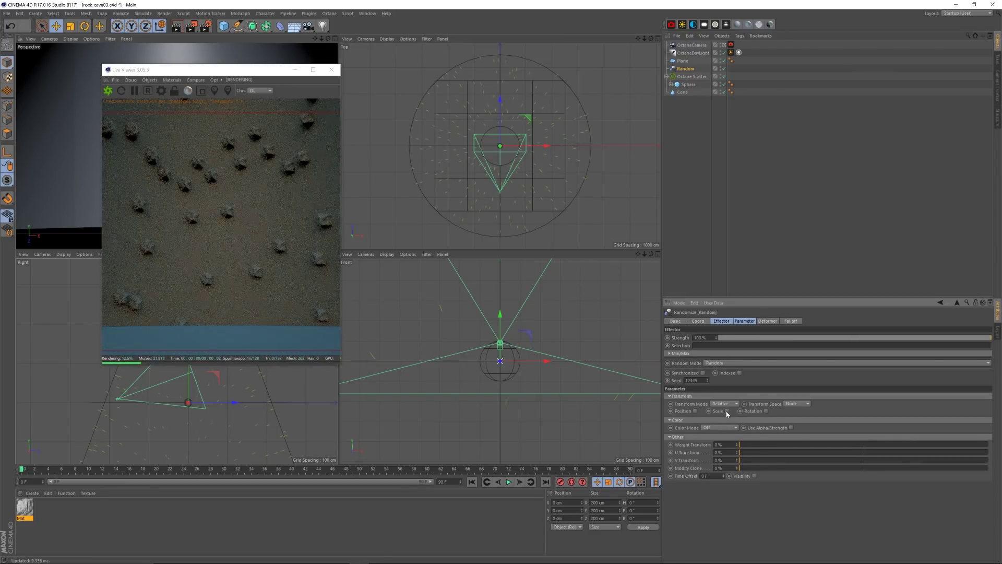
click(746, 410)
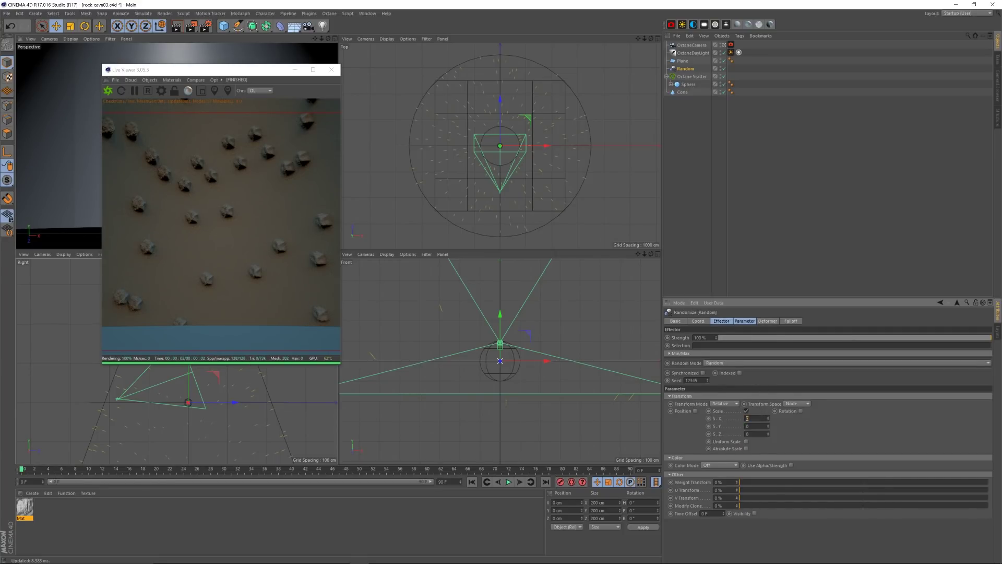
key(Return)
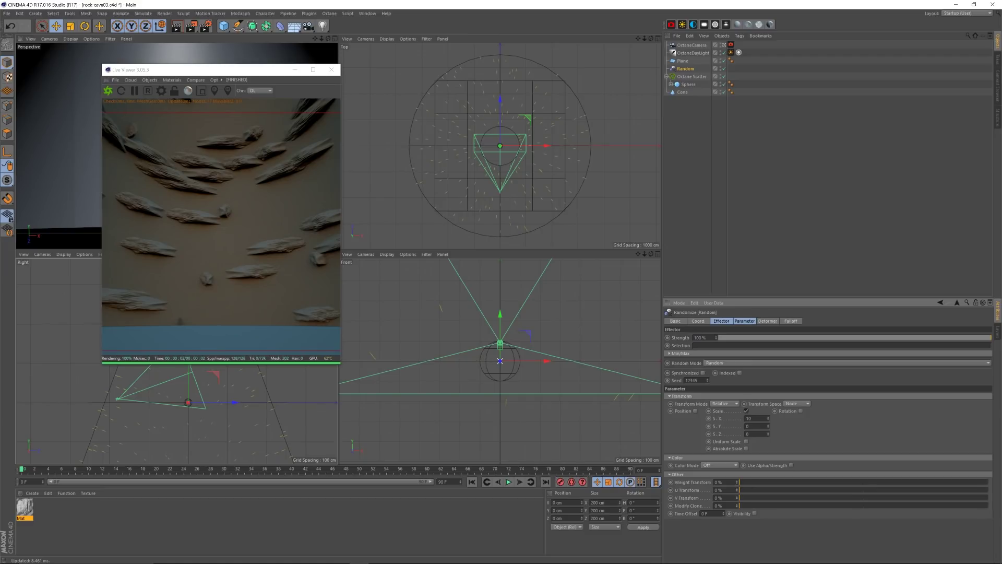
text(2)
key(Tab)
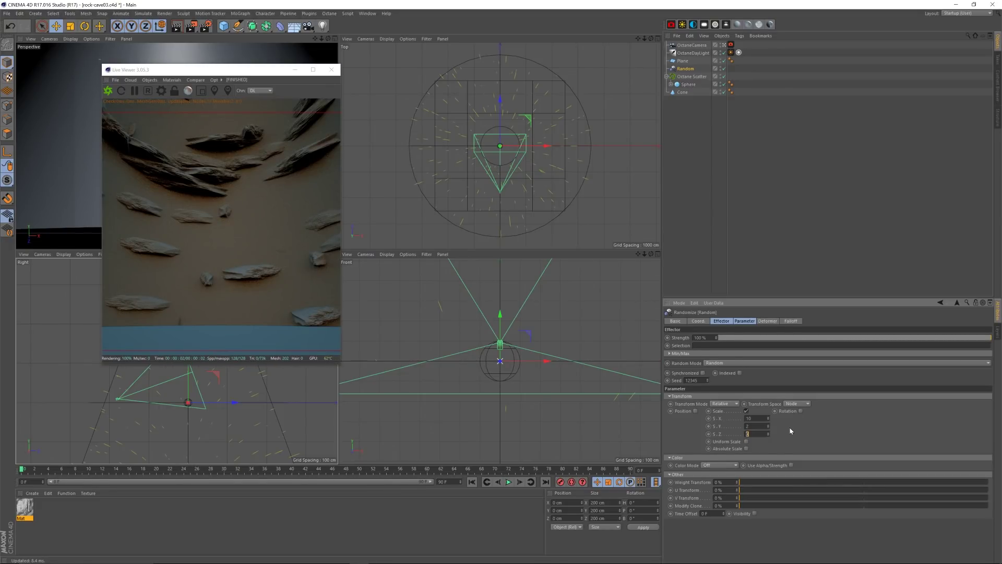
text(3)
key(Return)
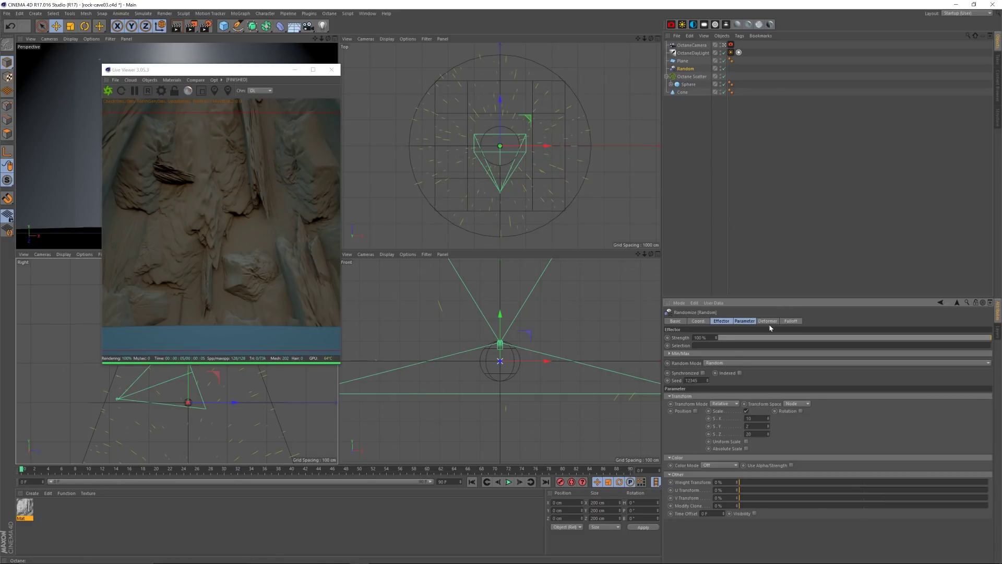
Step: Try successive seed values on the Random effector to vary the rock layout, ending at 12352
click(708, 380)
click(708, 379)
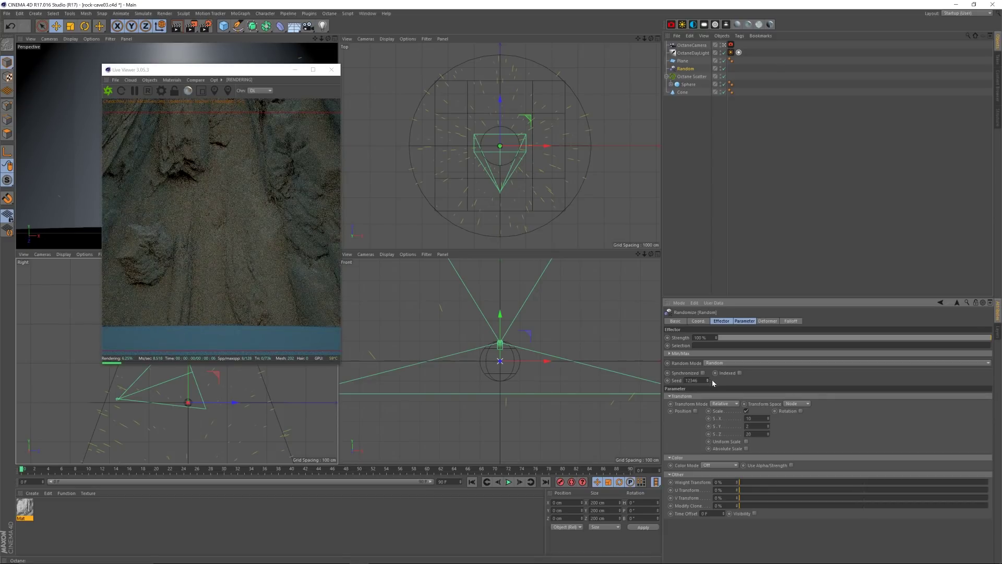
click(707, 380)
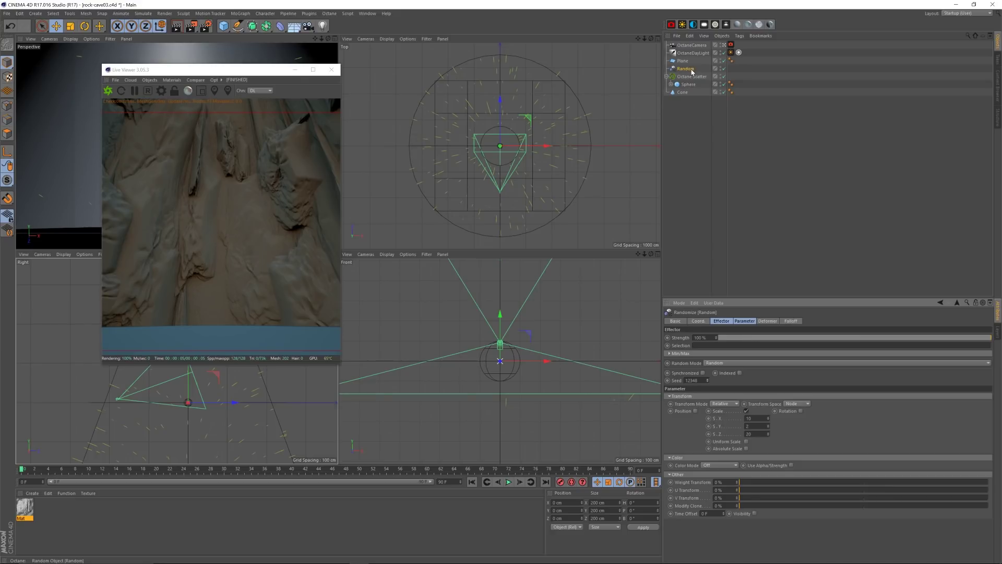
click(708, 379)
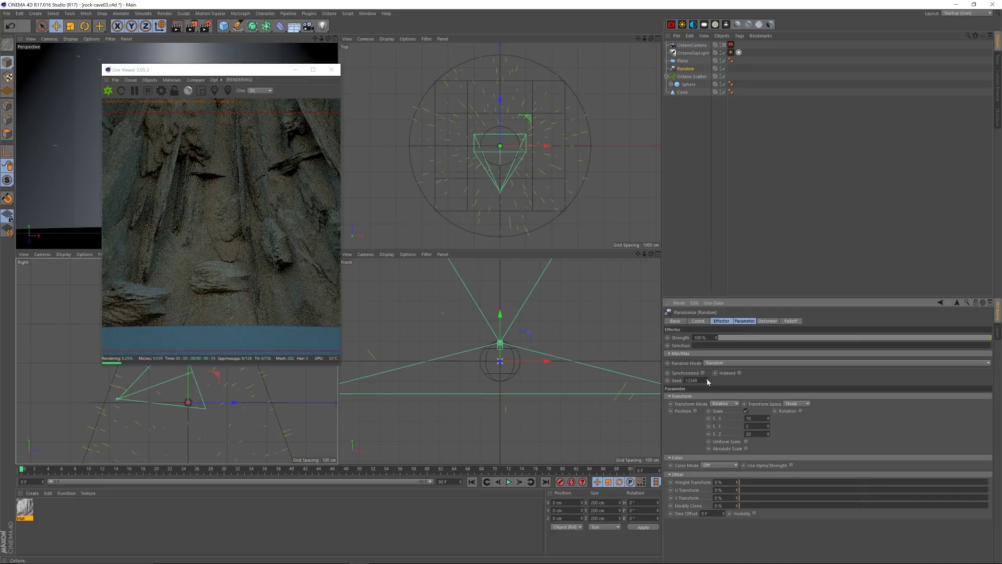
click(707, 379)
click(709, 380)
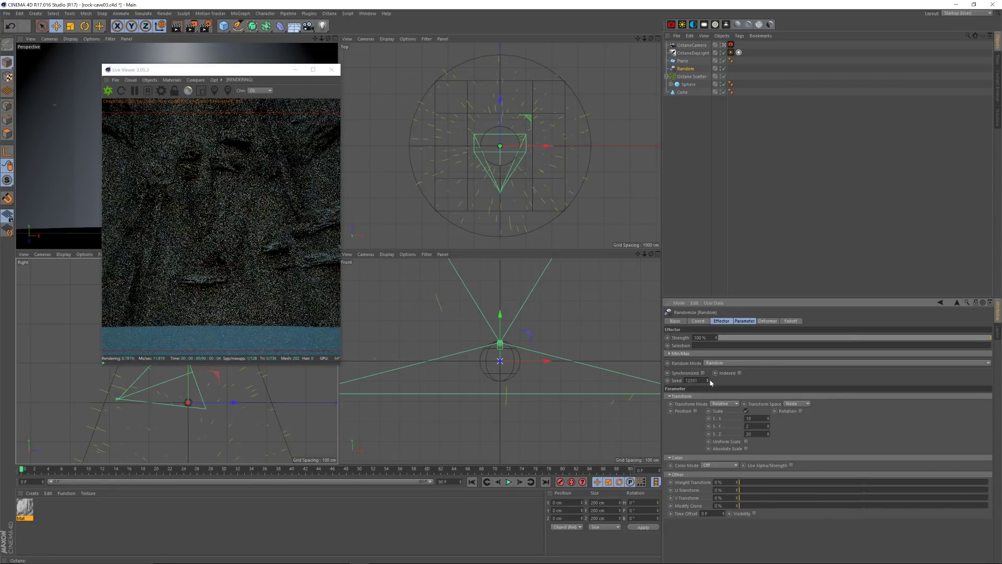
click(708, 379)
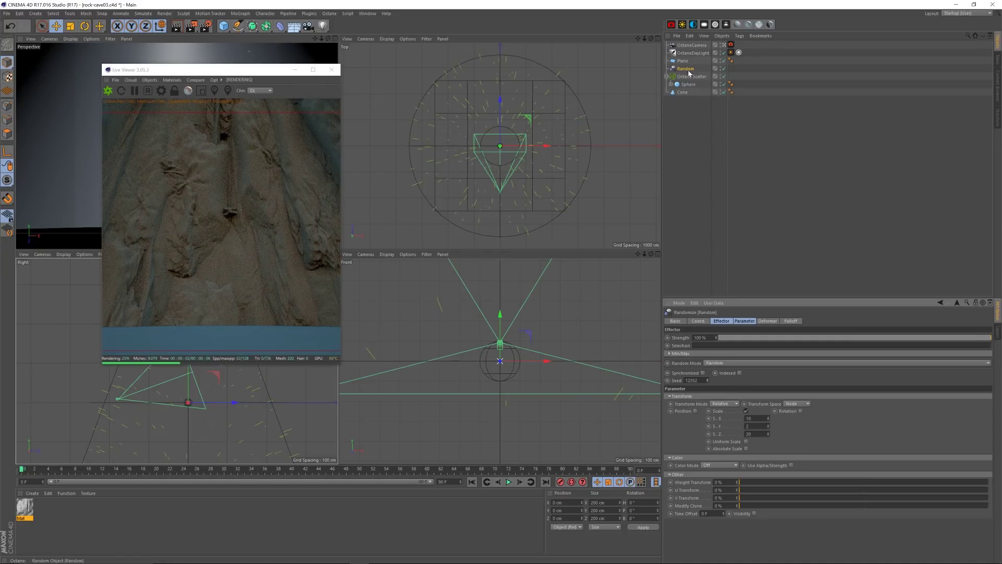
Step: Group the Random effector, Octane Scatter, Sphere and Cone under a null named Wall
shift+click(687, 93)
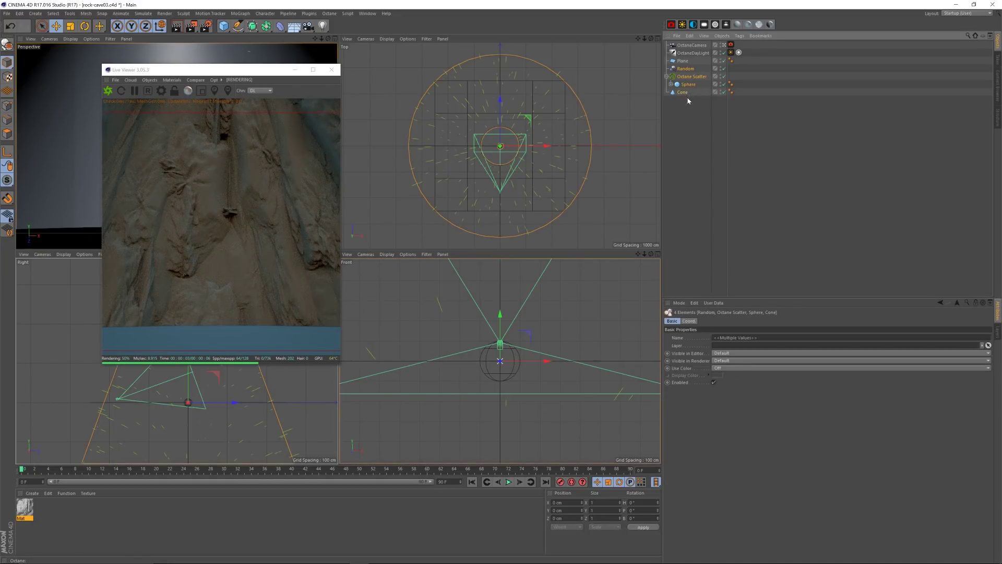
key(alt+g)
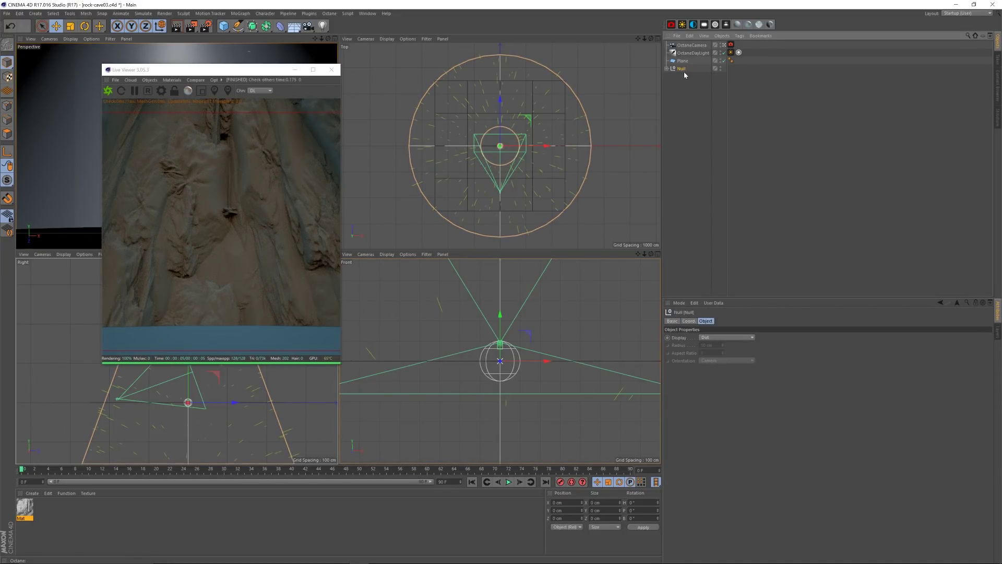
text(Wall)
key(Return)
click(694, 94)
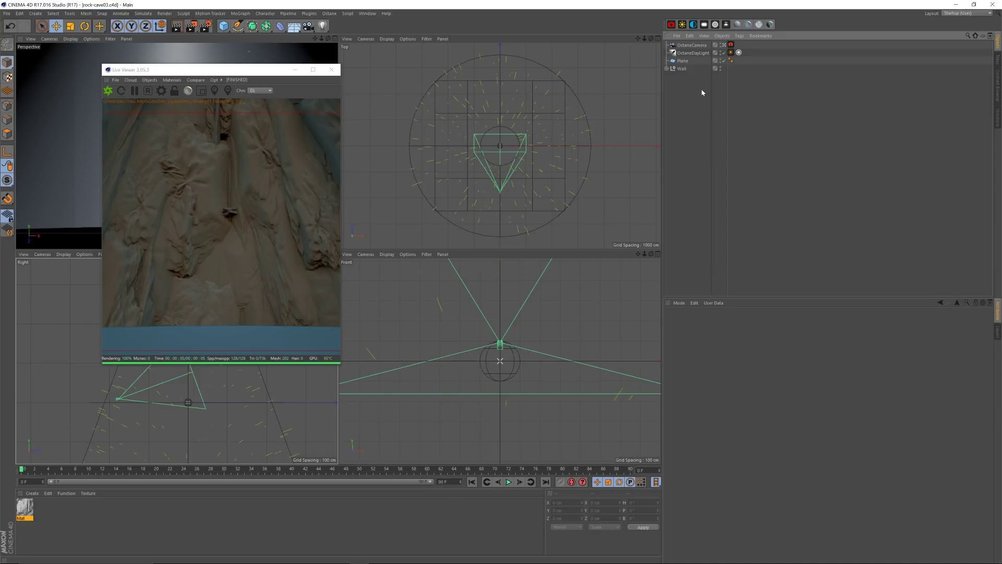
Step: Draw an open, arch-shaped Bezier spline of six points around the camera in the Front view with the Pen tool
drag(272, 71, 298, 69)
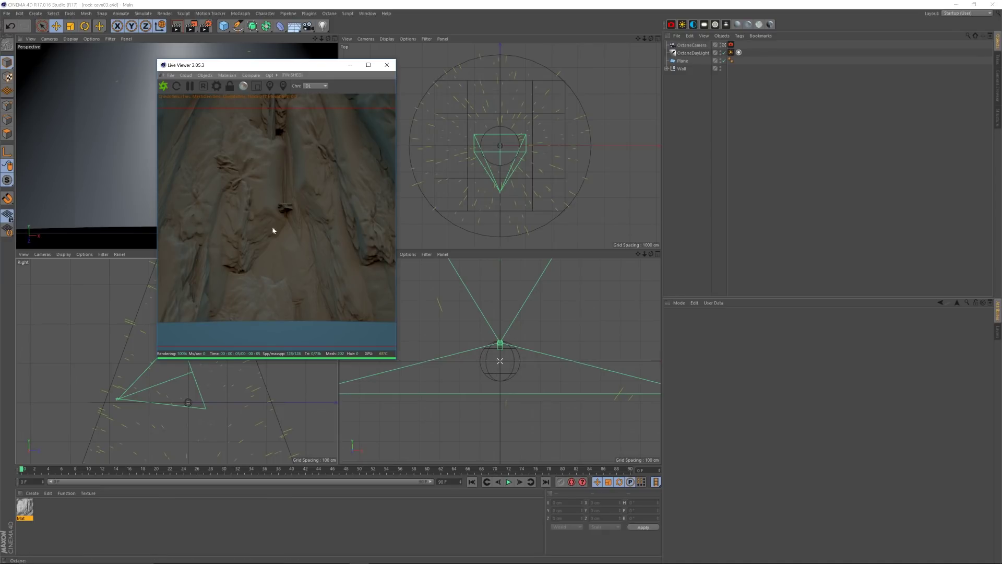
drag(282, 66, 259, 70)
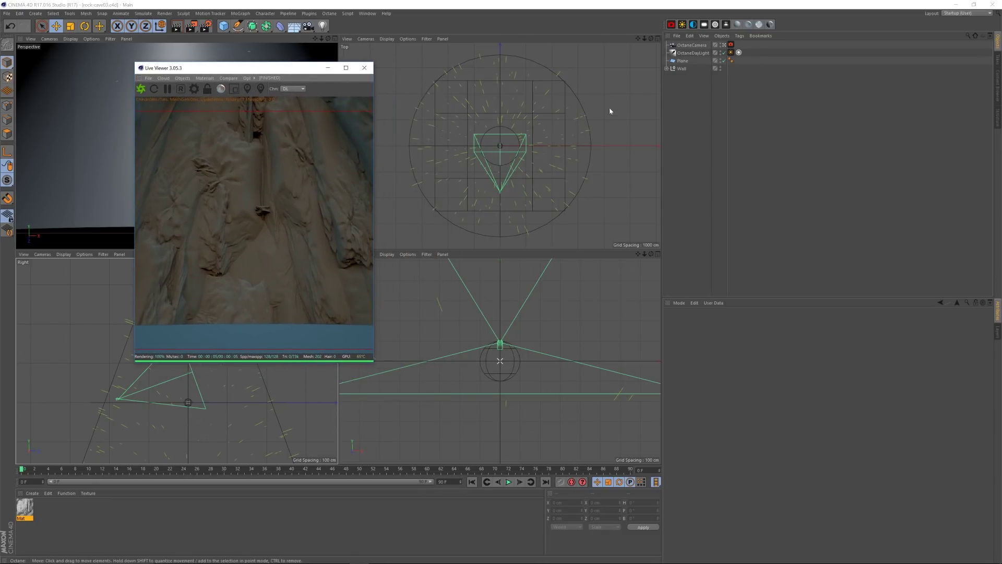
click(241, 27)
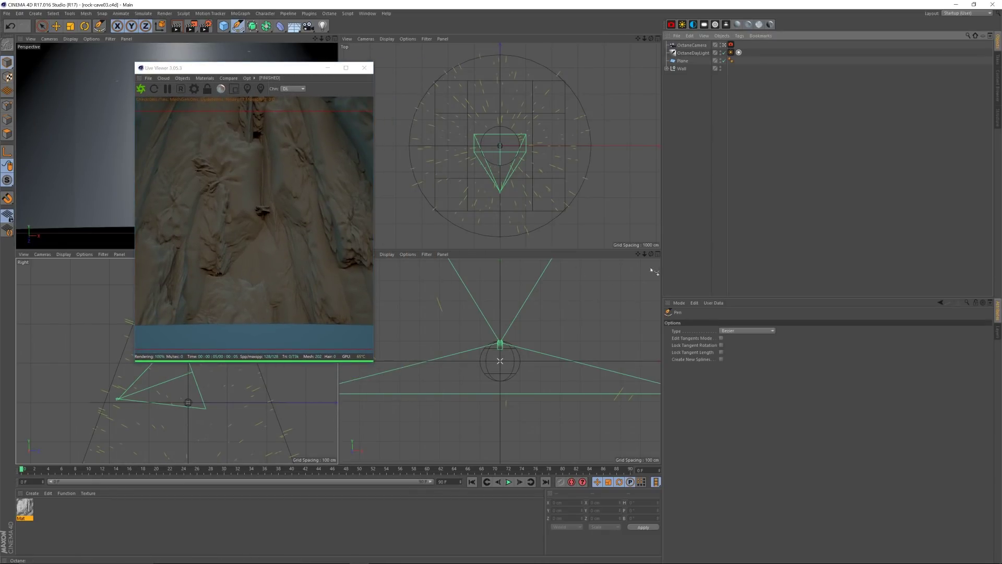
drag(644, 254, 644, 290)
drag(645, 254, 652, 250)
click(402, 421)
drag(437, 359, 440, 353)
click(473, 302)
drag(518, 276, 533, 277)
drag(562, 316, 568, 324)
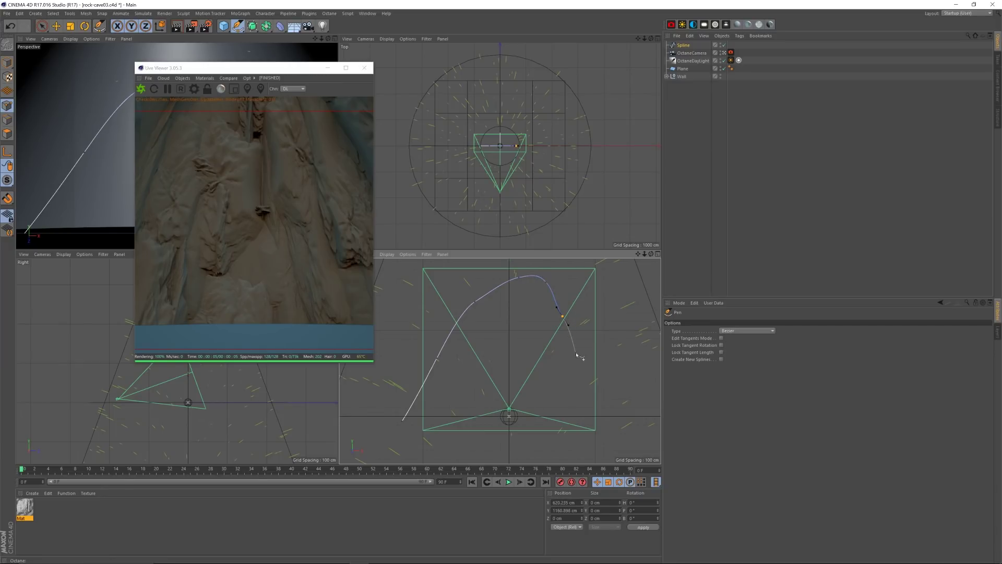
click(610, 436)
key(space)
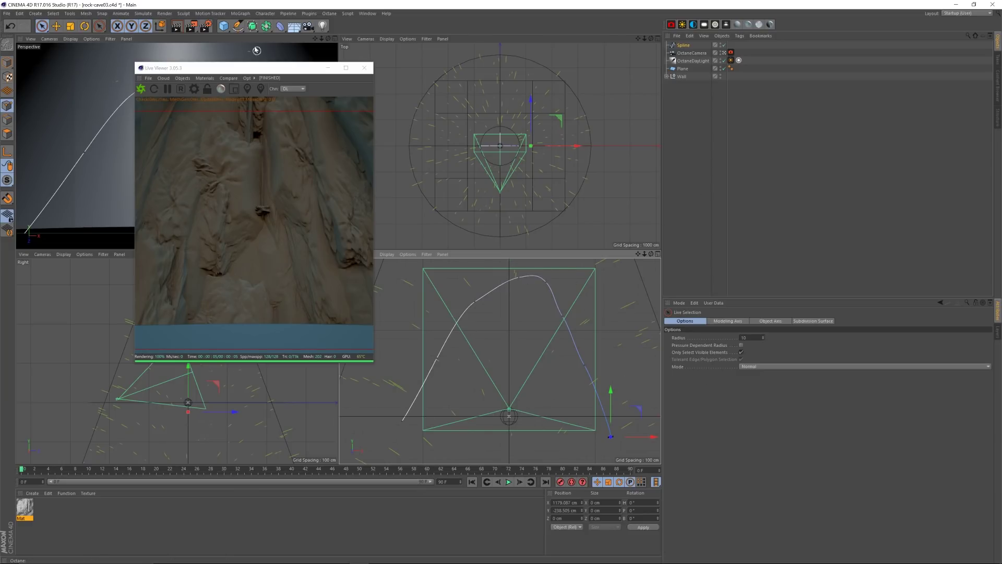
Step: Add an Extrude object, nest the arch spline under it and show the Extrude's object properties
click(252, 25)
alt+click(333, 40)
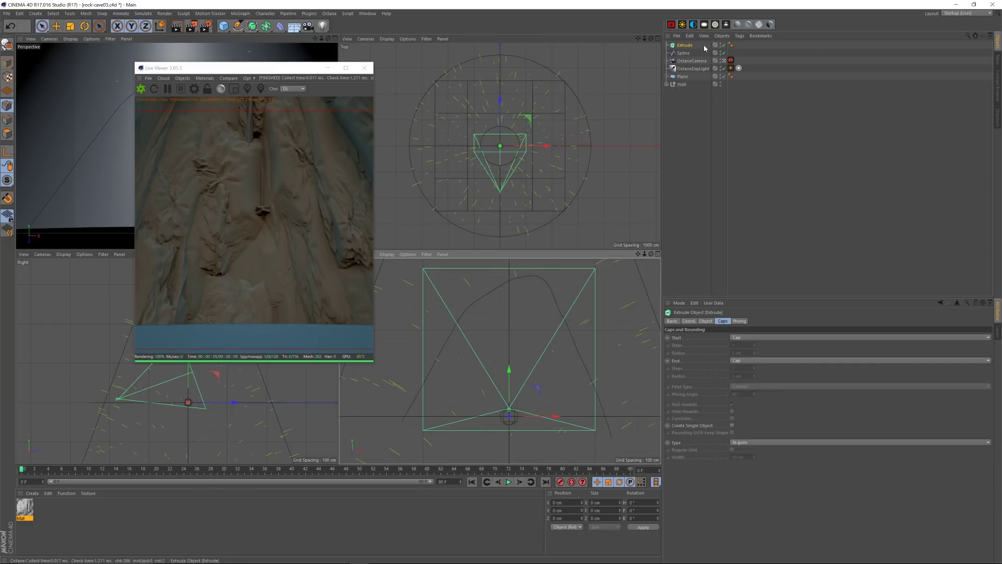
click(701, 53)
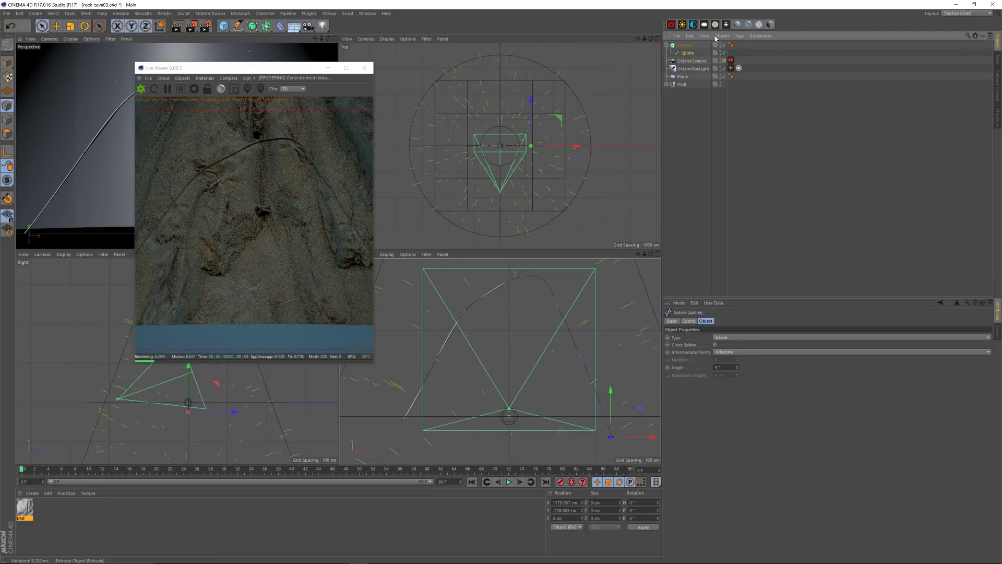
click(684, 45)
click(722, 321)
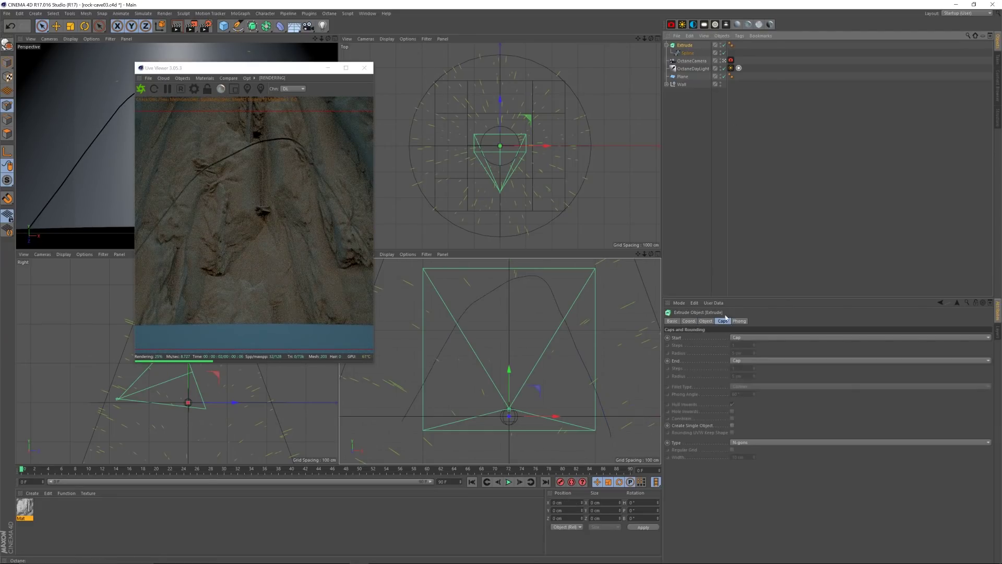
click(706, 320)
Step: Set the Extrude's Z movement to 1200 cm
drag(783, 339, 797, 212)
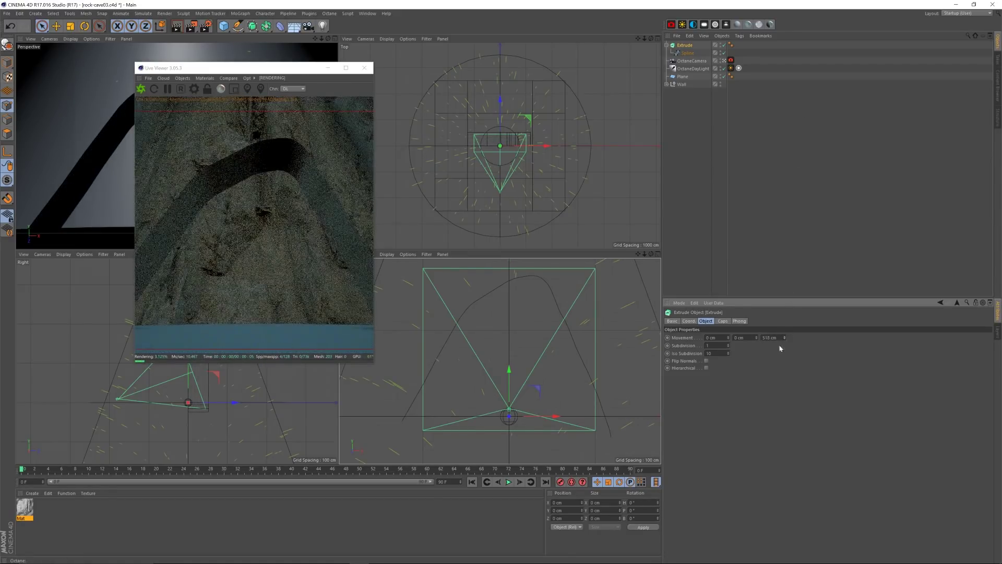
text(1)
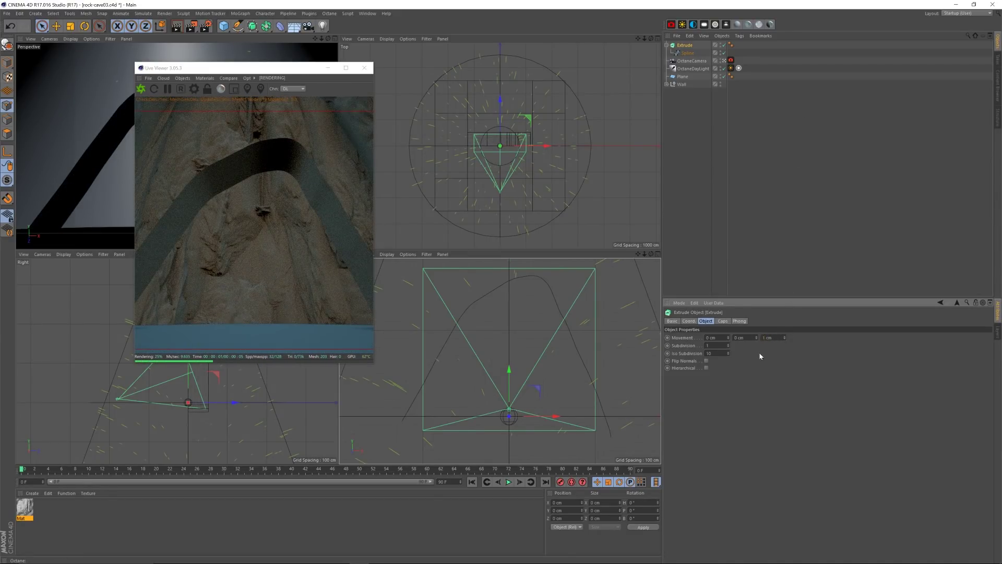
text(200)
key(Return)
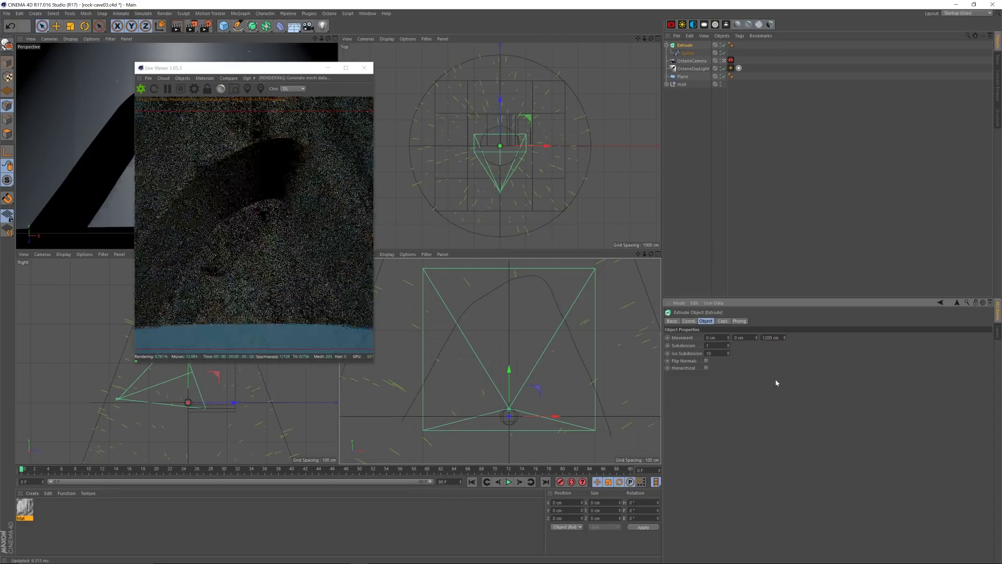
Step: Extrude the arch 2000 cm along Z and move it back along the Z axis so it starts behind the camera
drag(500, 100, 500, 145)
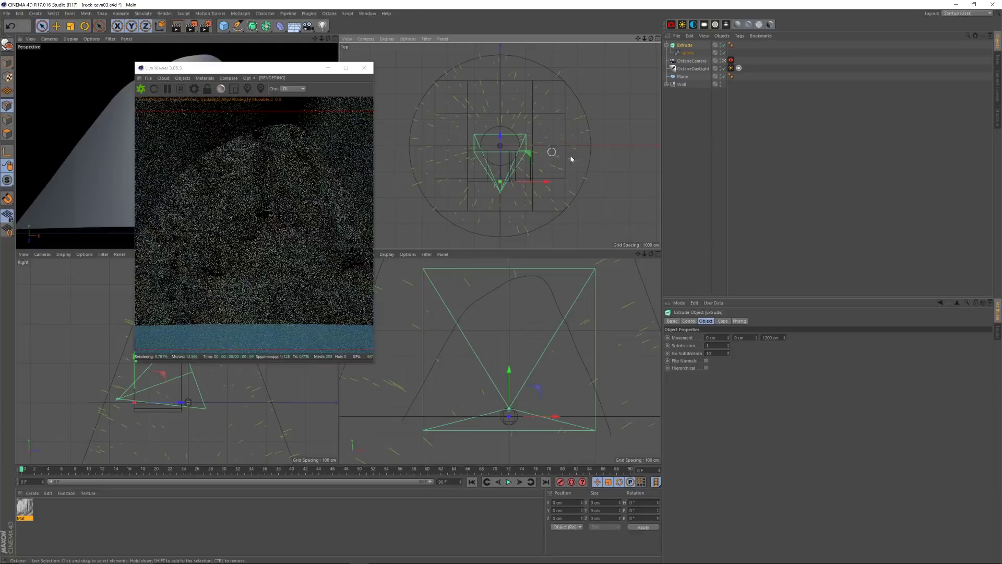
drag(771, 338, 752, 346)
text(2000)
click(775, 383)
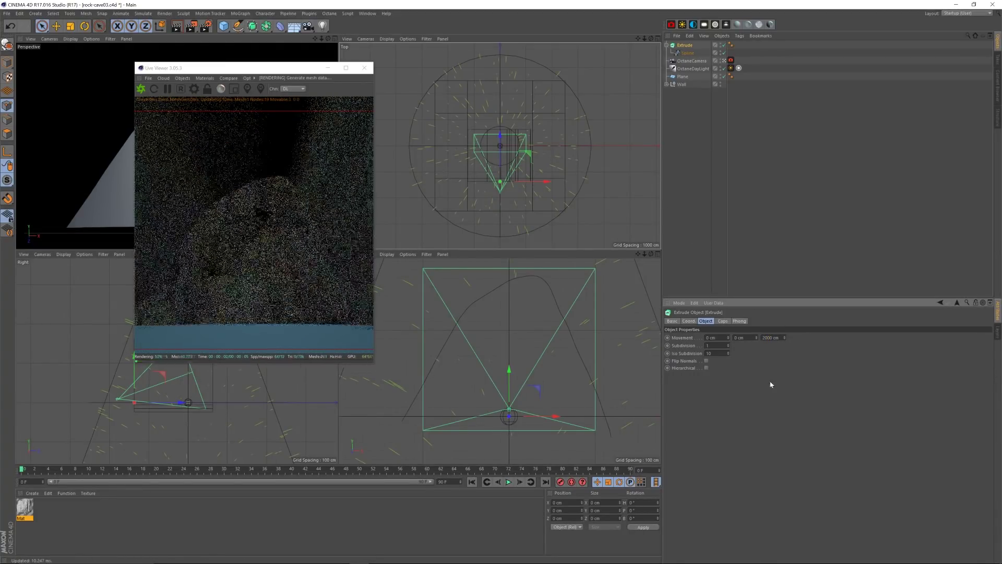
drag(500, 140, 501, 159)
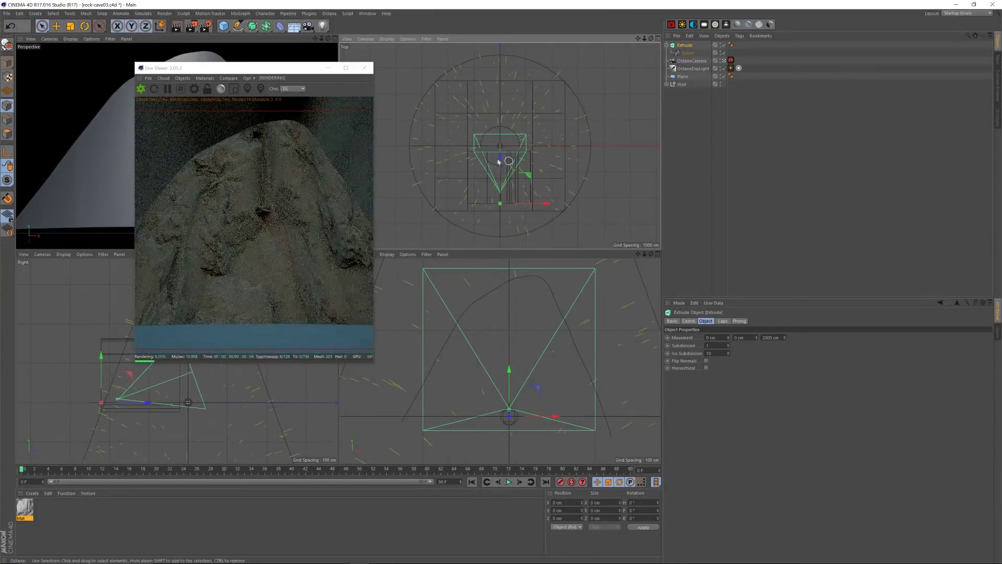
Step: Move the Live Viewer window lower to uncover most of the perspective view
drag(291, 74, 382, 184)
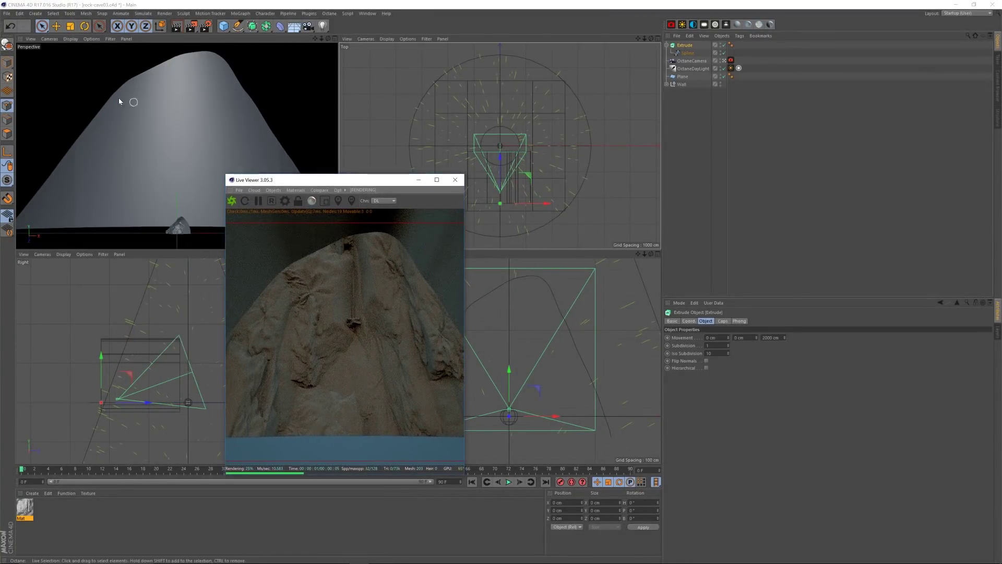
drag(315, 168, 328, 151)
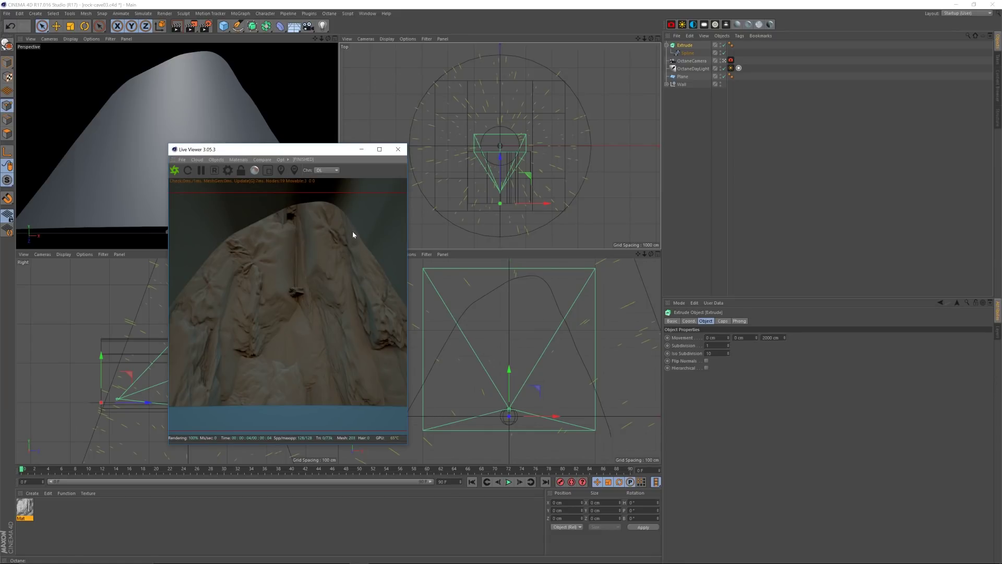
drag(332, 152, 306, 146)
Step: Duplicate the Wall group with its scatter setup and rename the copy to Arch
key(e)
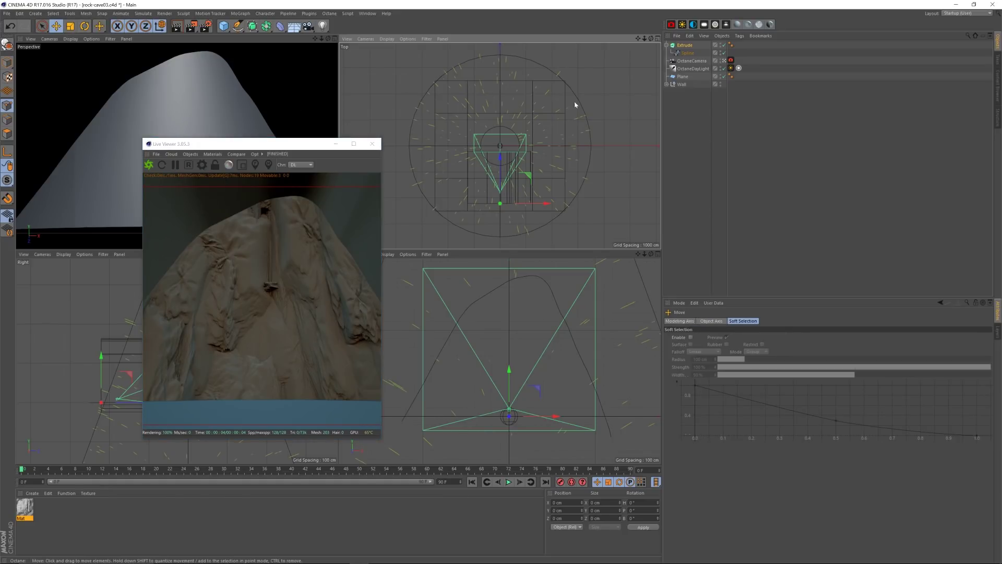
click(8, 63)
click(698, 99)
click(667, 45)
click(682, 76)
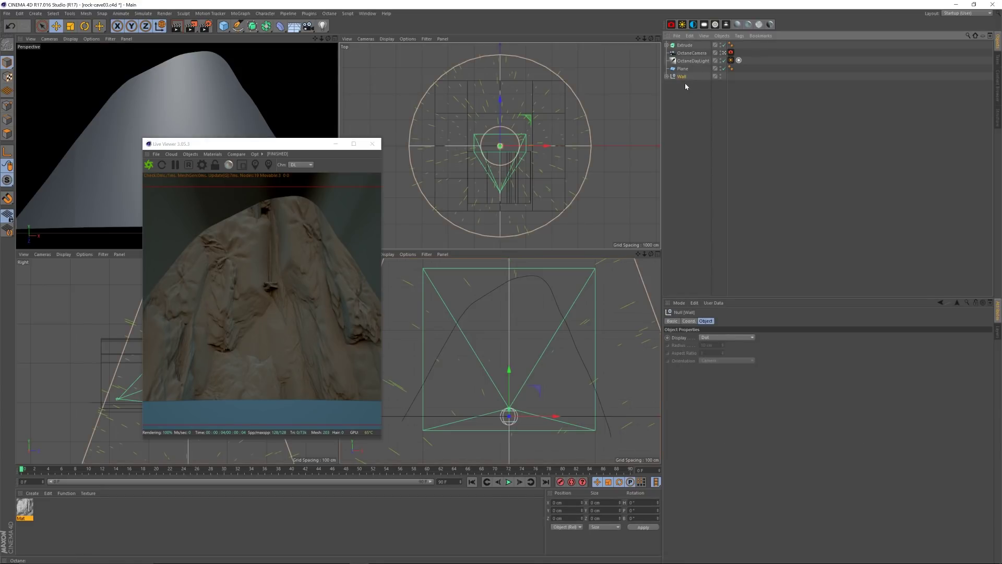
key(ctrl+c)
key(ctrl+v)
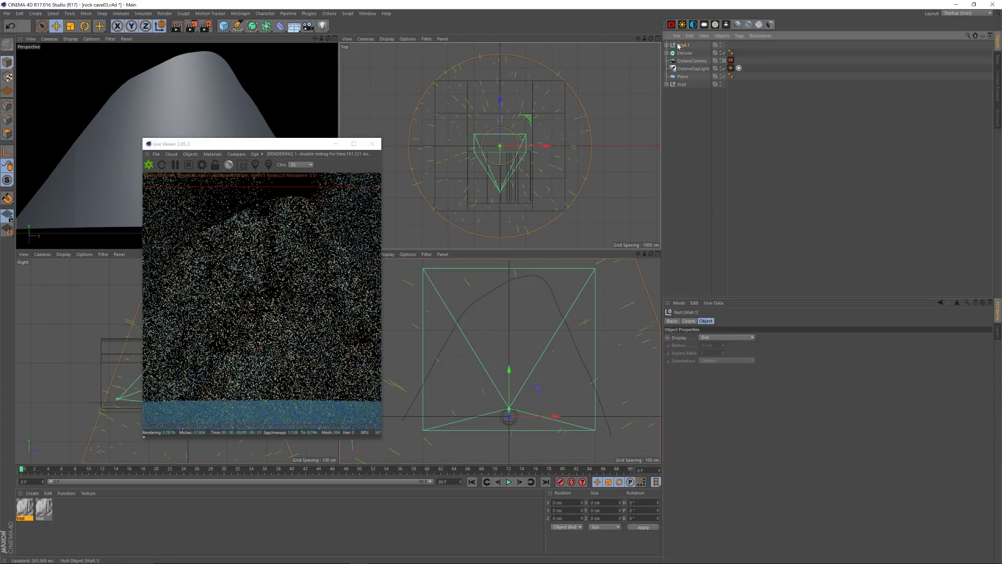
double_click(683, 46)
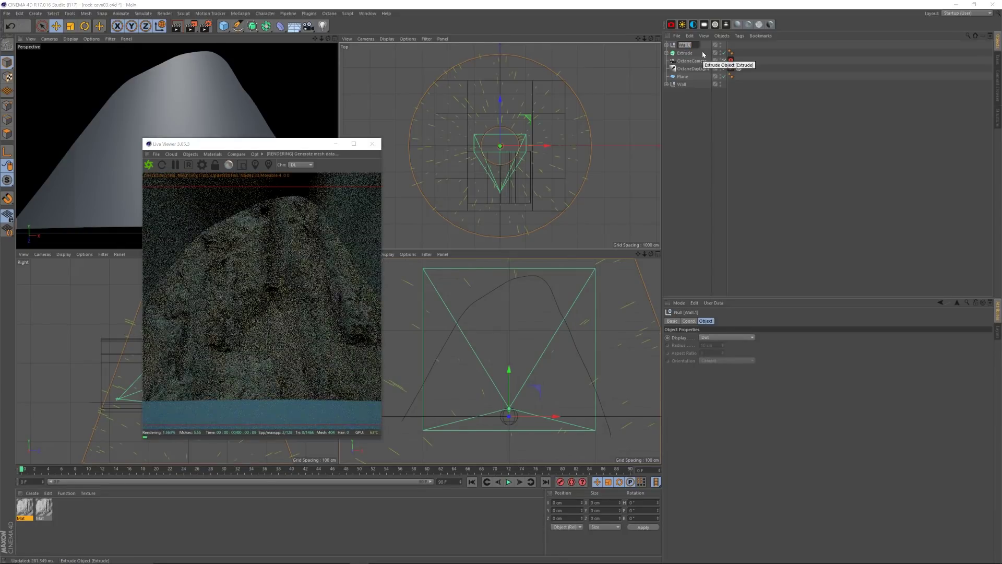
text(Arch)
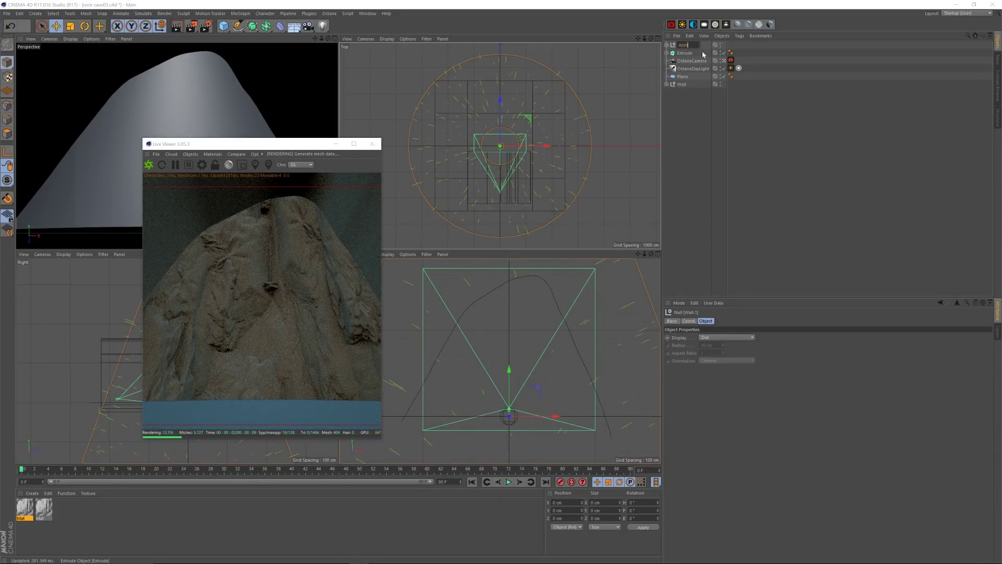
key(Return)
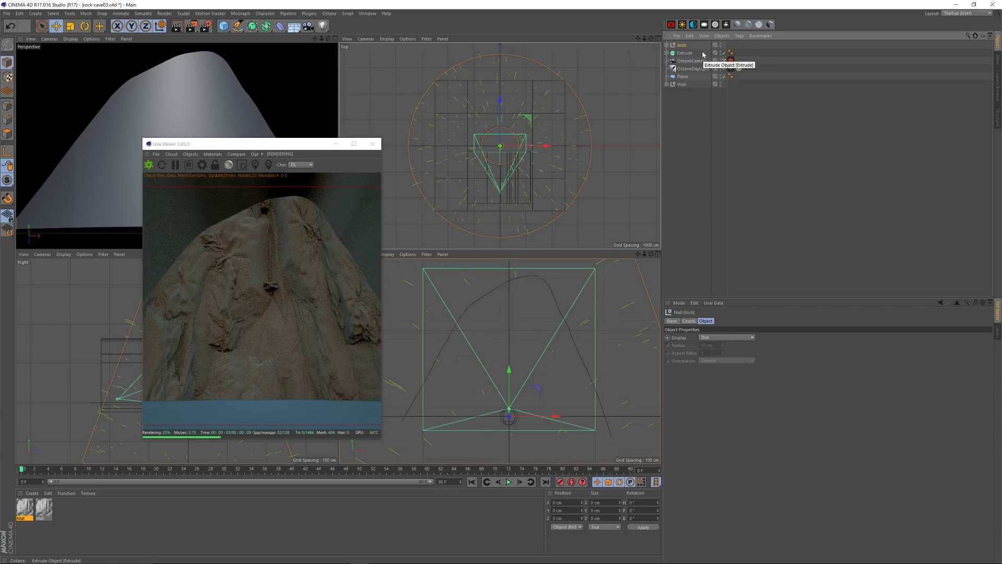
Step: Set the Extrude as the distribution surface of the Arch group's Octane Scatter
click(667, 45)
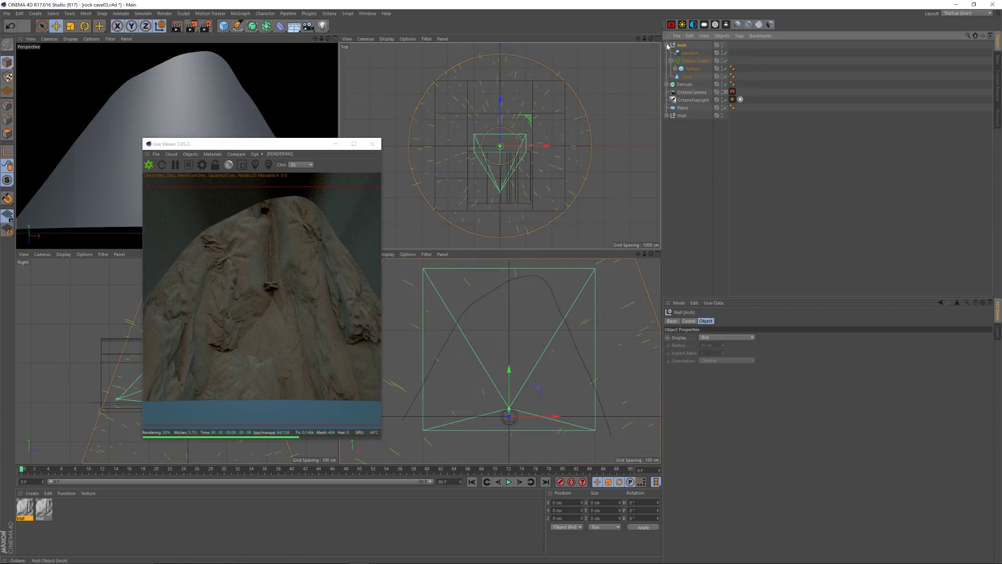
click(692, 61)
click(732, 321)
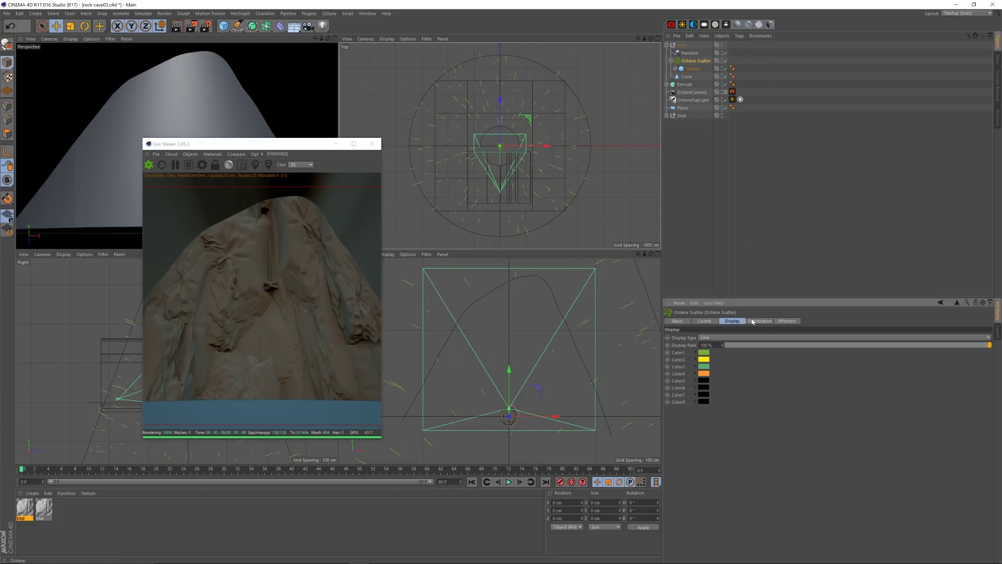
click(757, 322)
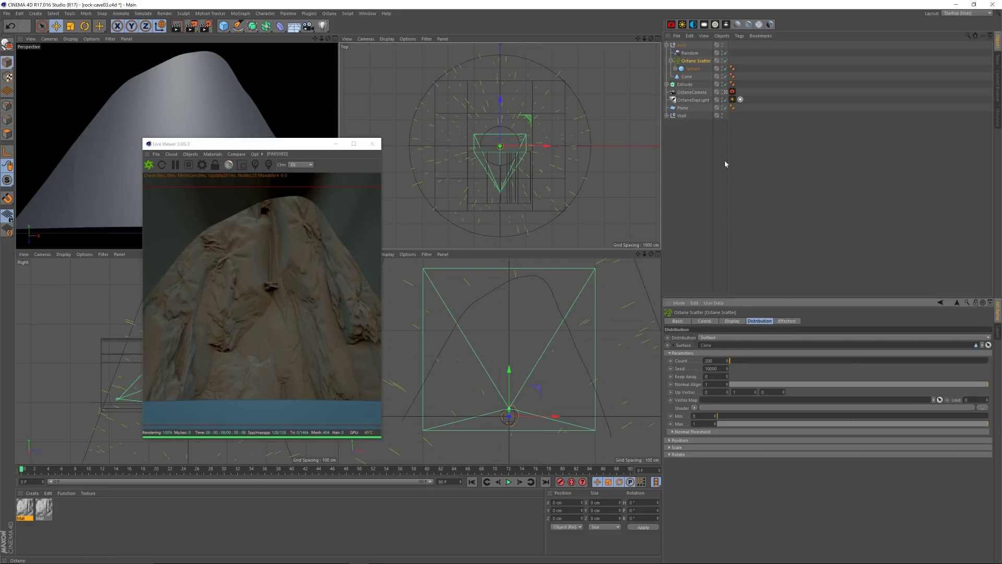
drag(685, 84, 716, 345)
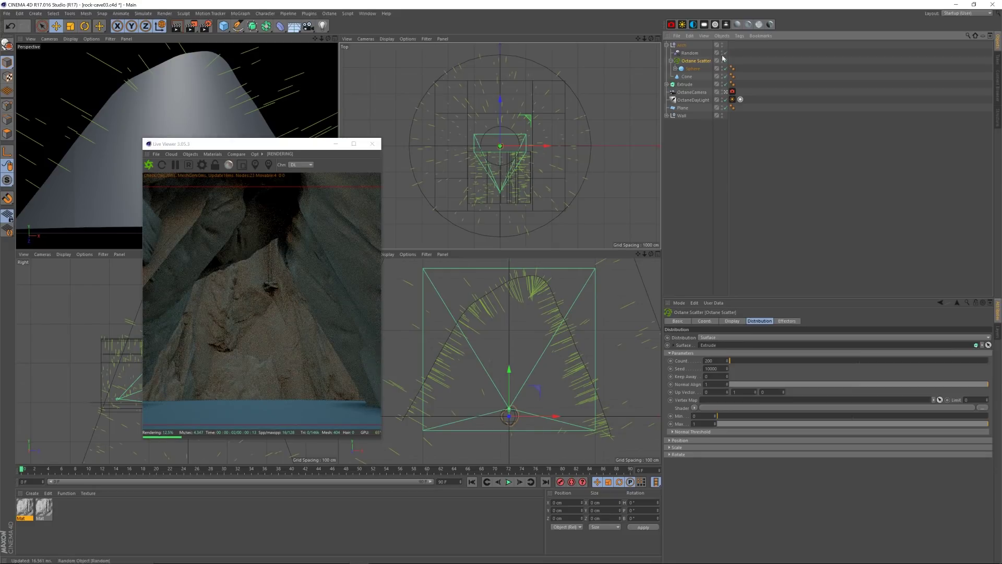
Step: Delete the cone from the Arch group and nest the Extrude inside that group
click(688, 76)
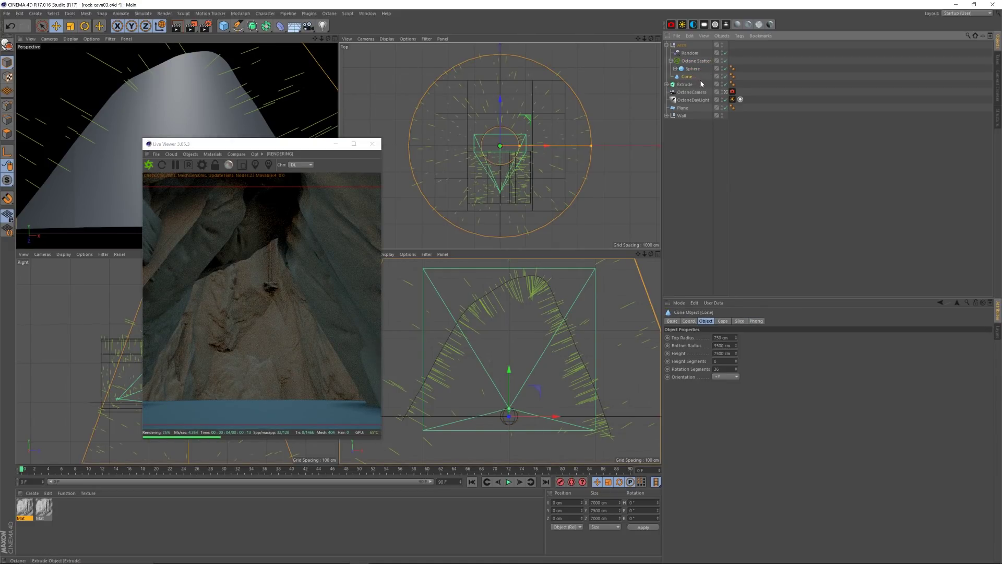
key(Delete)
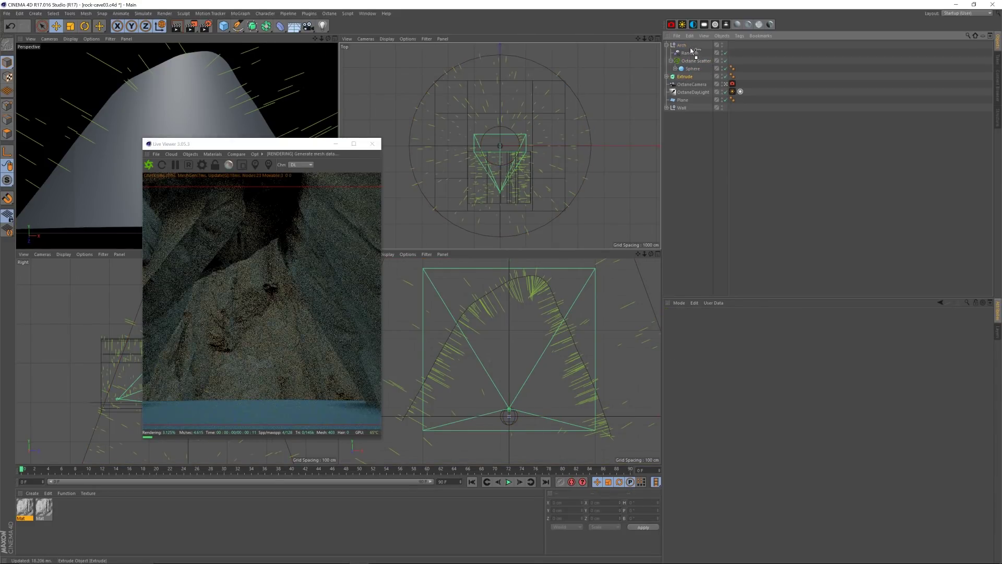
click(666, 45)
click(667, 45)
click(666, 46)
drag(681, 46, 686, 72)
click(666, 68)
Step: Set the scale of the Arch group's Random effector to X 4, Y 1 and Z 8
click(689, 84)
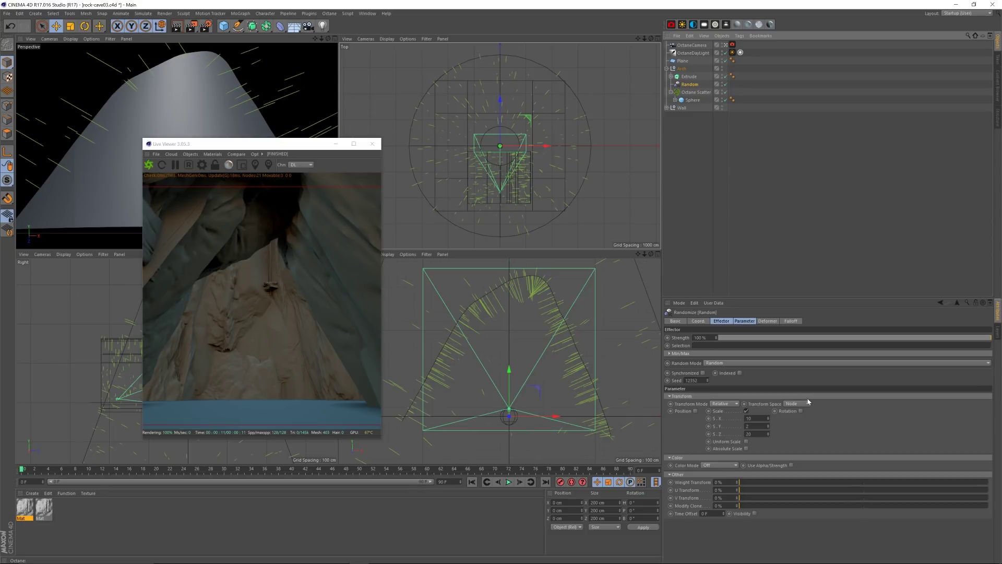
click(750, 418)
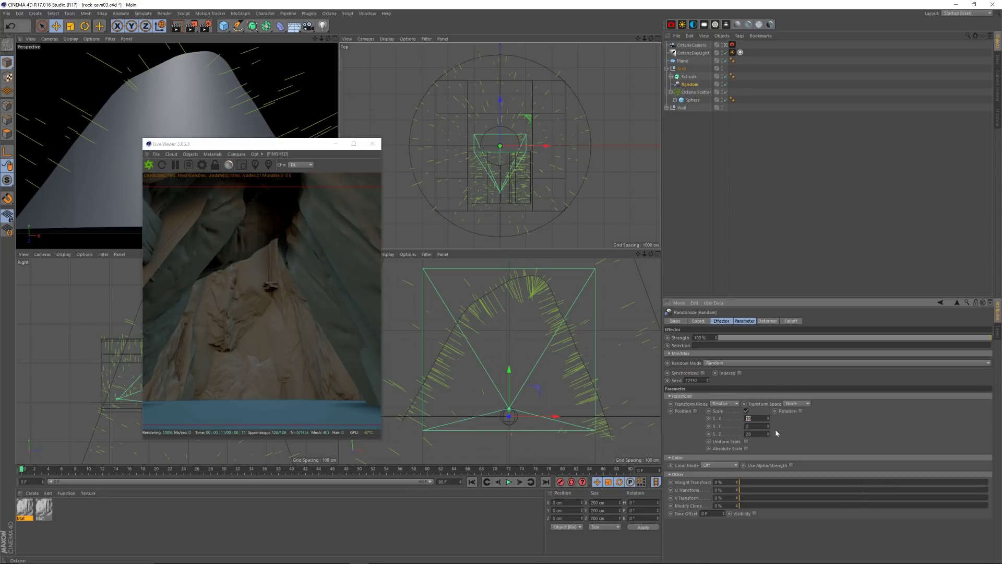
key(Return)
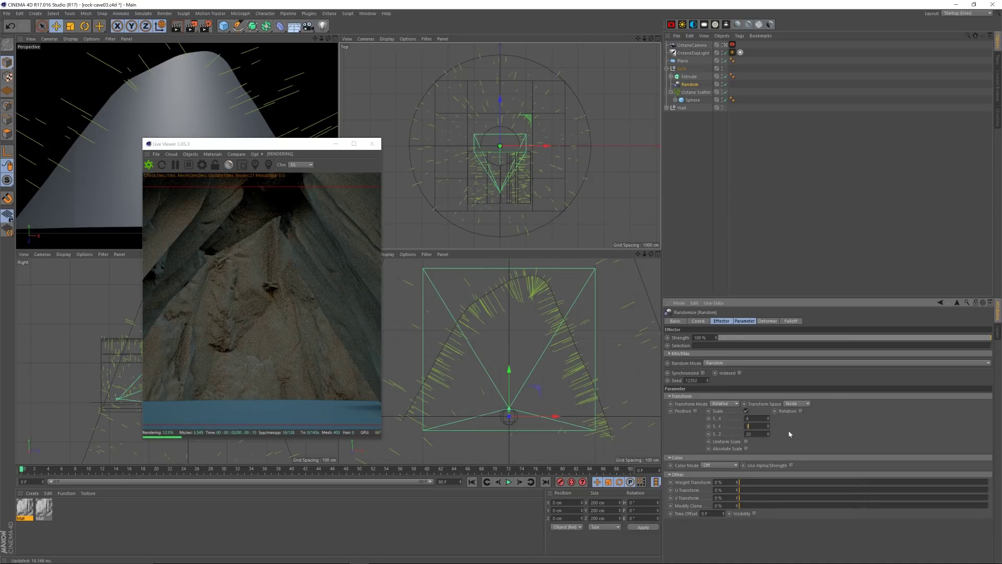
text(1)
key(Tab)
text(8)
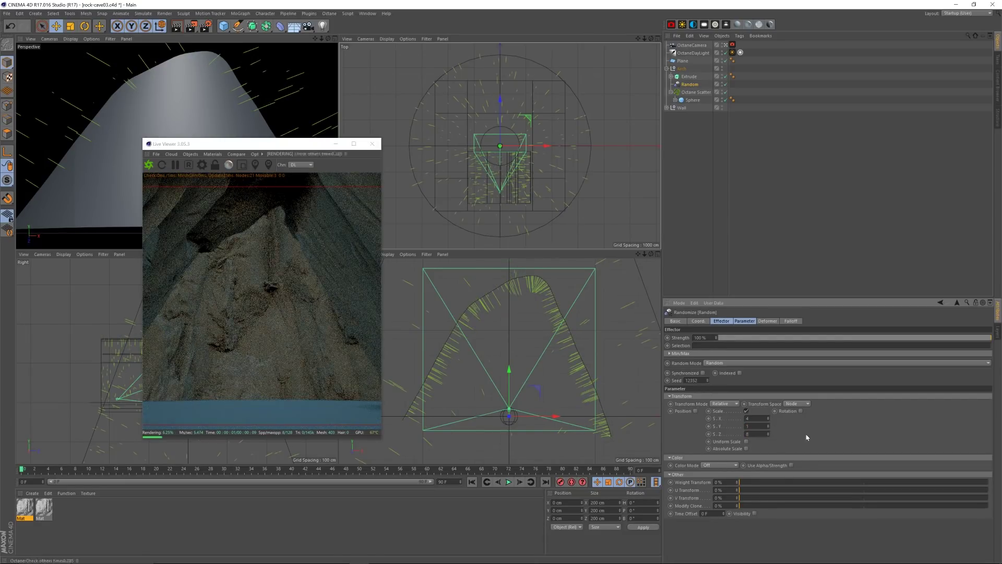
key(Return)
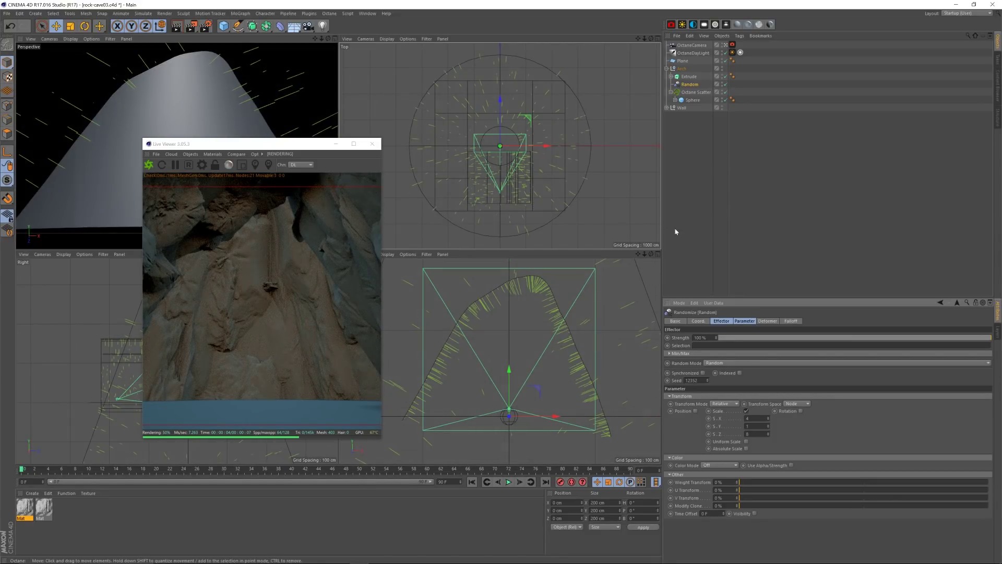
Step: Set the Arch Random effector's seed to 12353 and collapse the Arch group
click(708, 379)
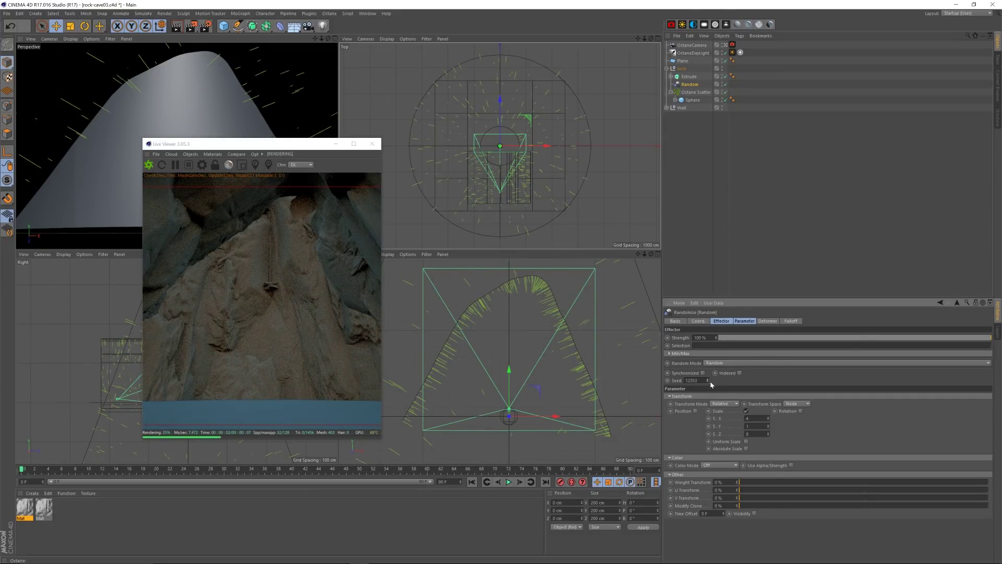
click(708, 380)
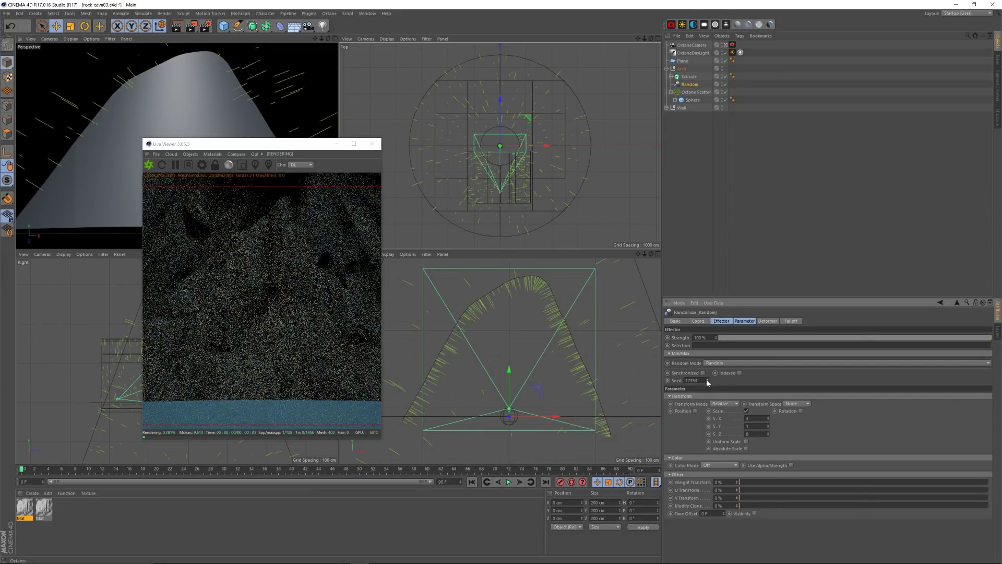
click(708, 382)
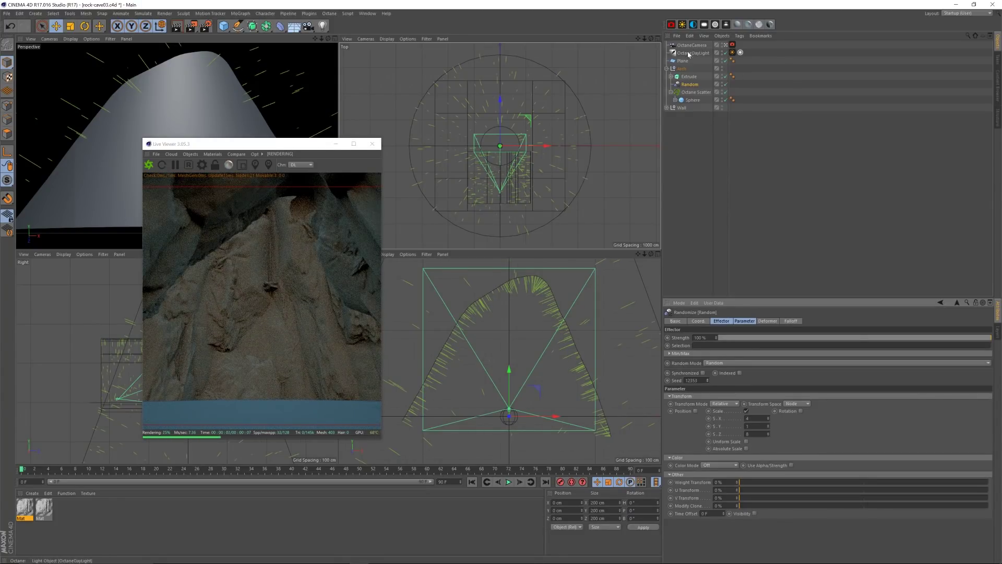
click(666, 68)
click(701, 90)
Step: Add a Landscape object and raise it to about 204 cm on Y, repositioning the Live Viewer clear of the front view
drag(282, 146, 263, 134)
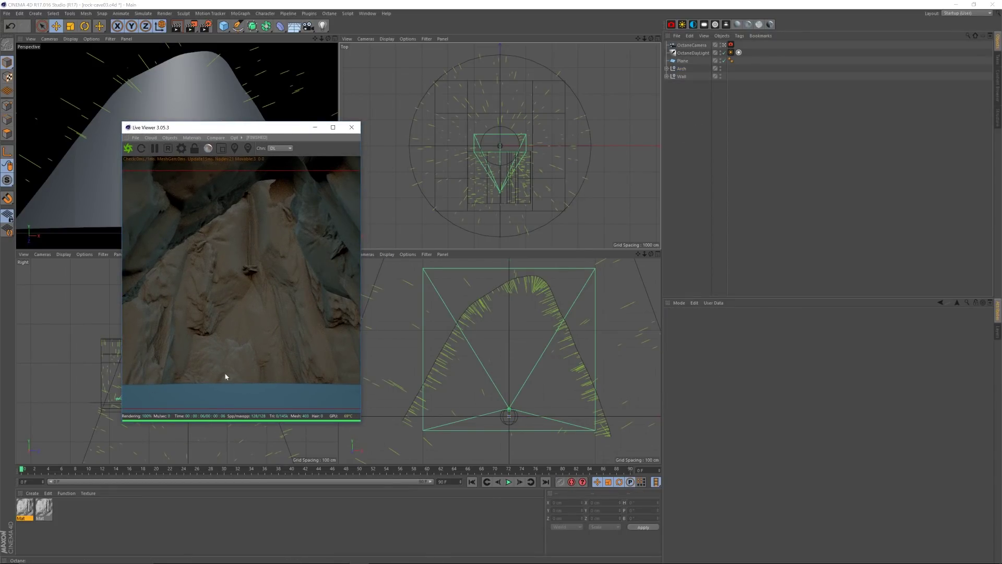
drag(258, 129, 257, 128)
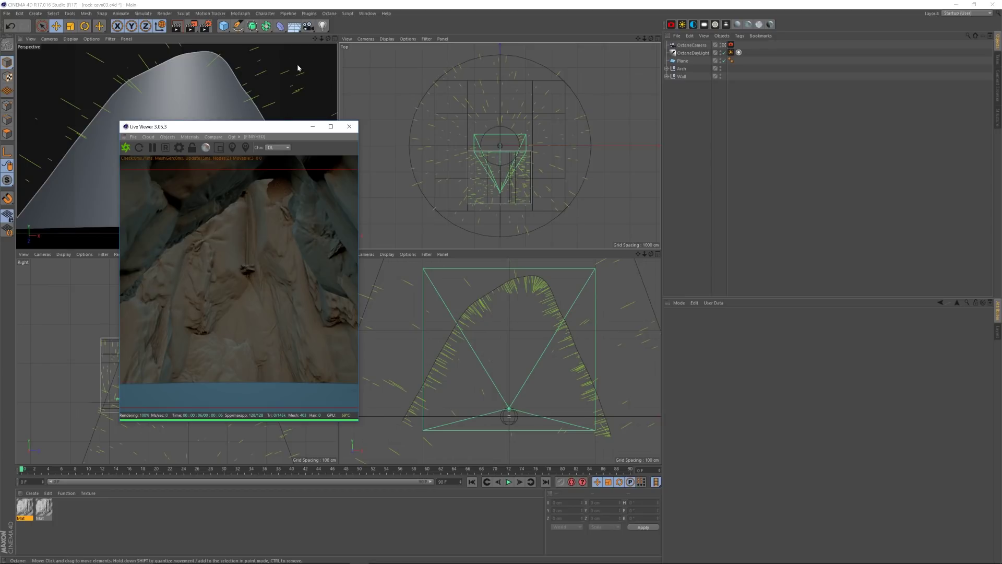
click(223, 28)
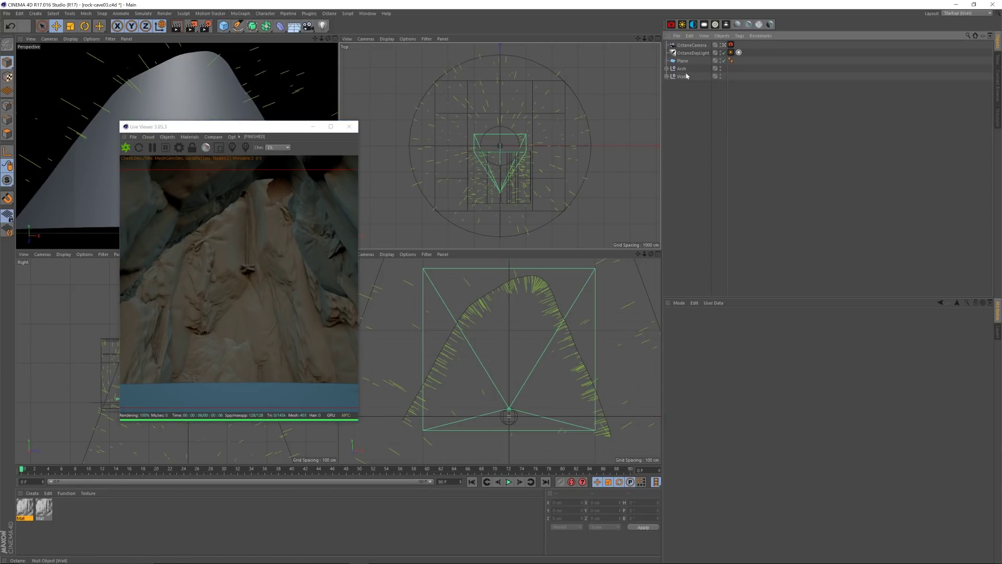
click(225, 28)
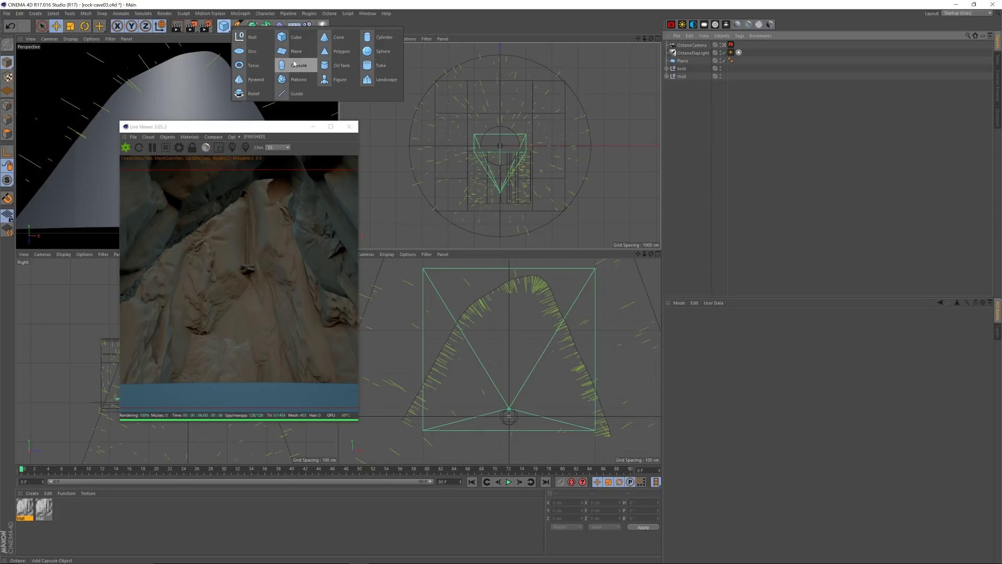
click(385, 79)
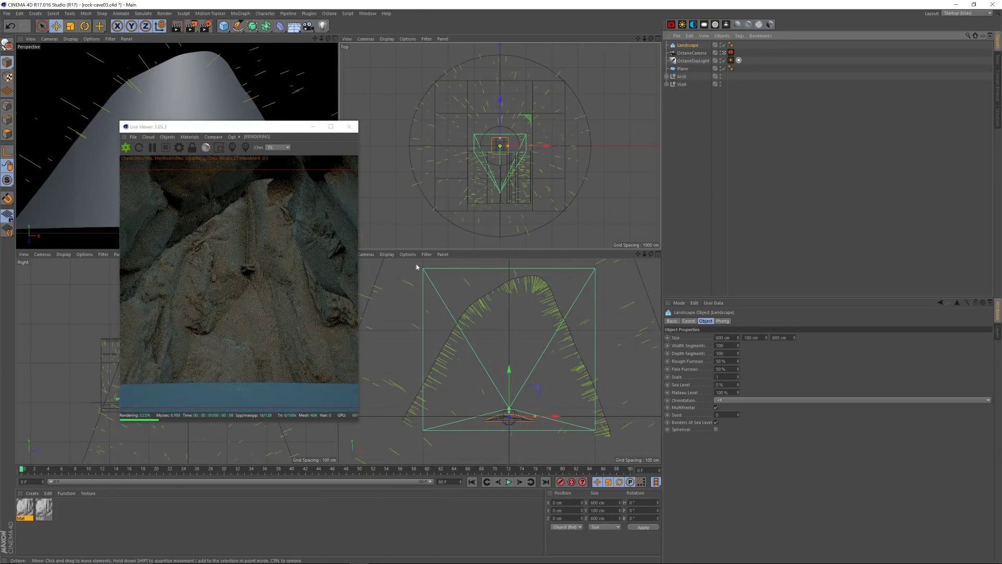
drag(269, 130, 299, 124)
drag(509, 375, 511, 360)
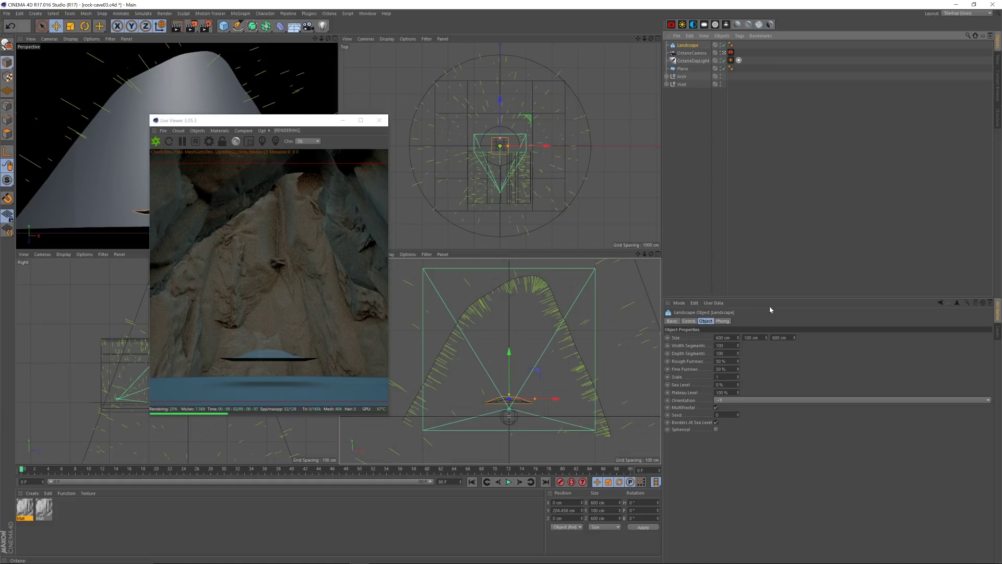
Step: Set the Landscape's size to 1200 × 200 × 1200 cm
drag(719, 338, 716, 337)
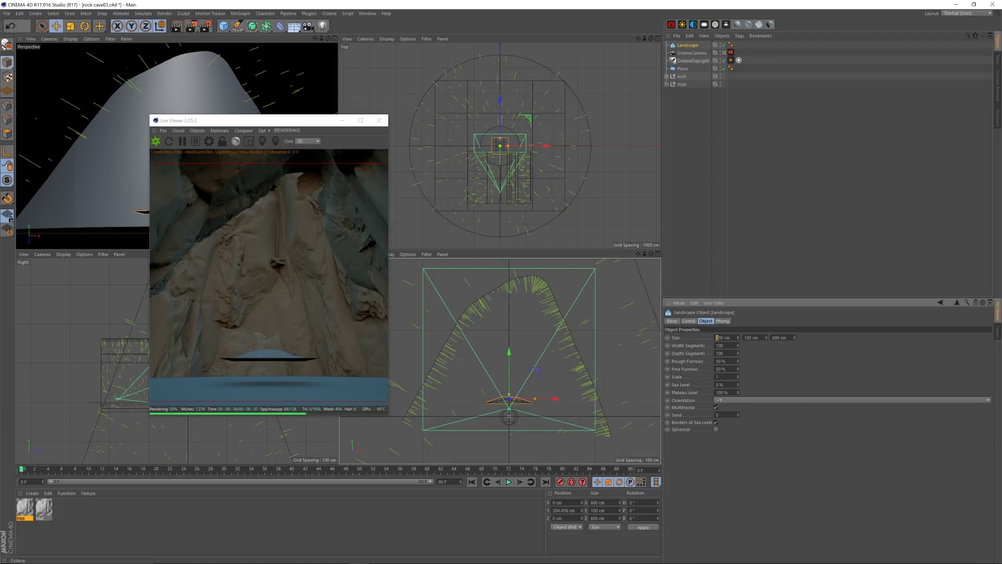
text(12)
key(Return)
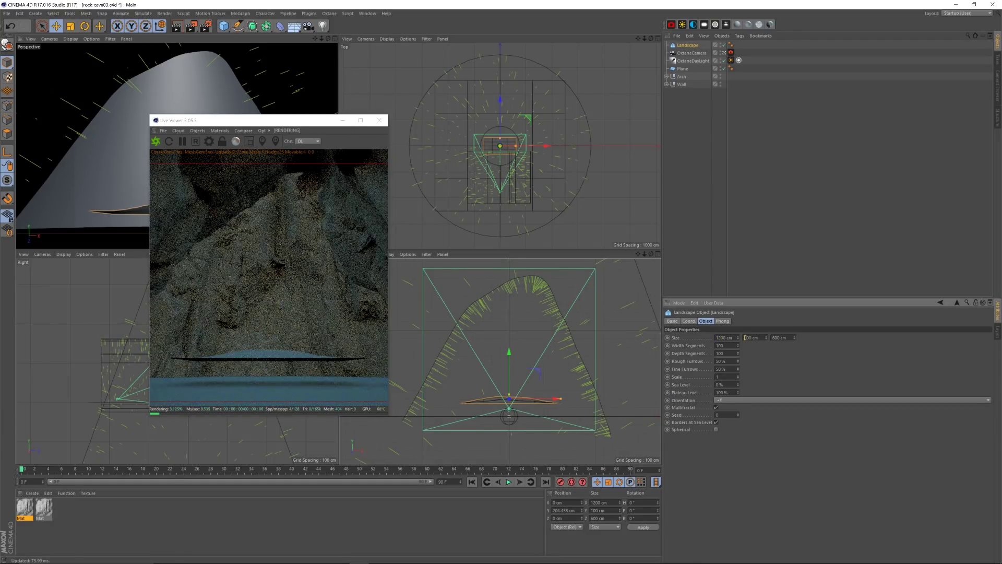
text(2)
key(Tab)
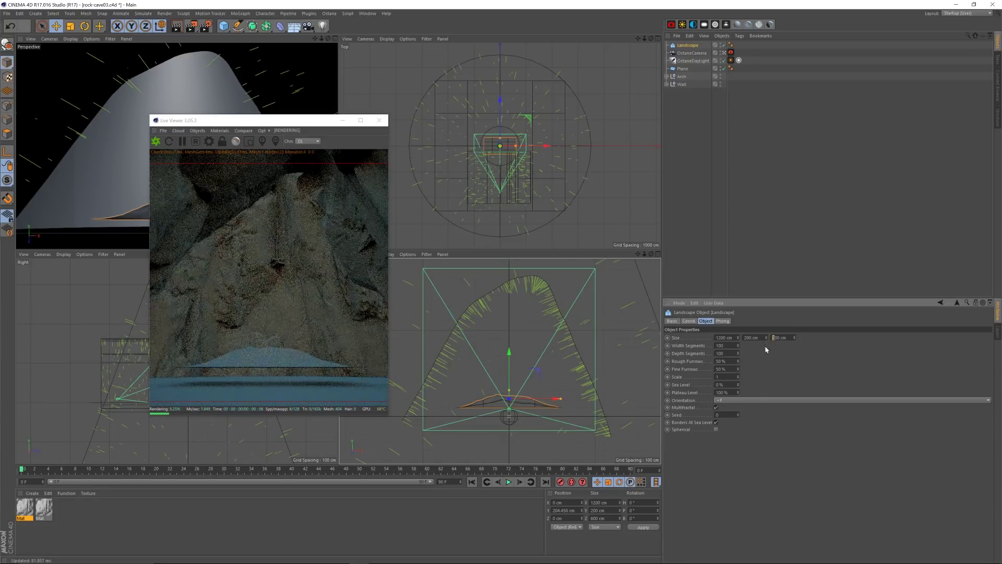
text(12)
key(Return)
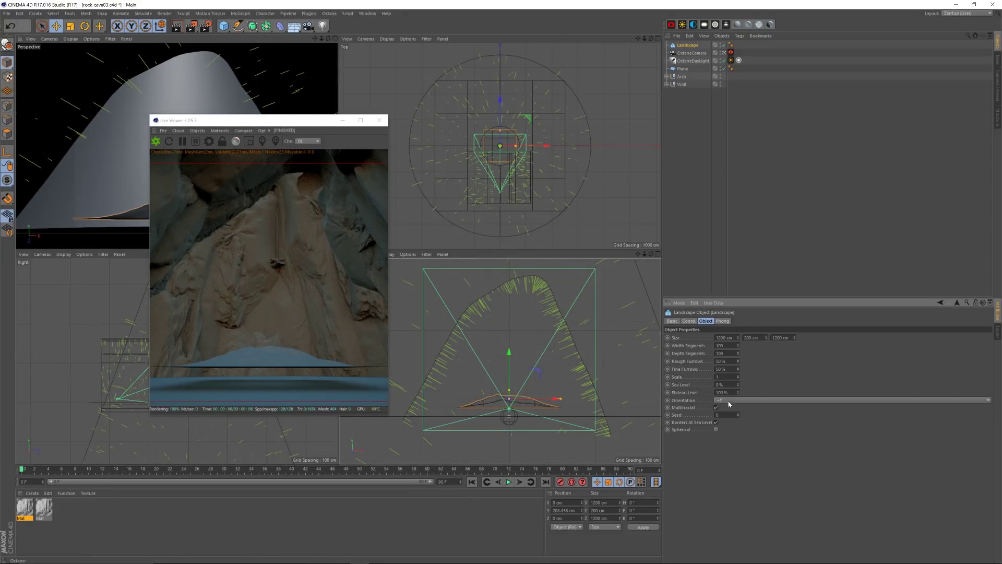
Step: Lower the Landscape's plateau level to 45% and set its width and depth segments to 10
drag(739, 394, 643, 406)
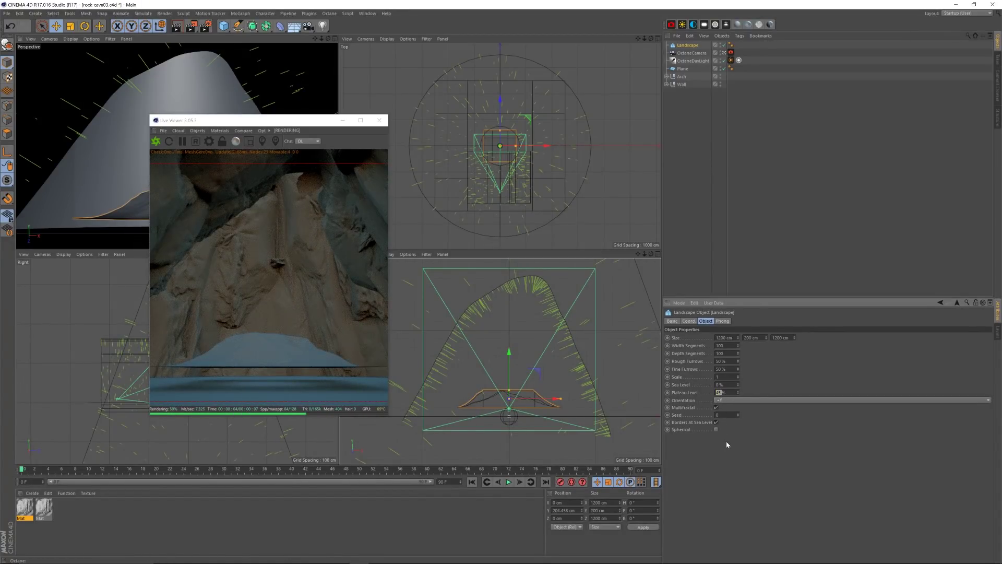
click(733, 465)
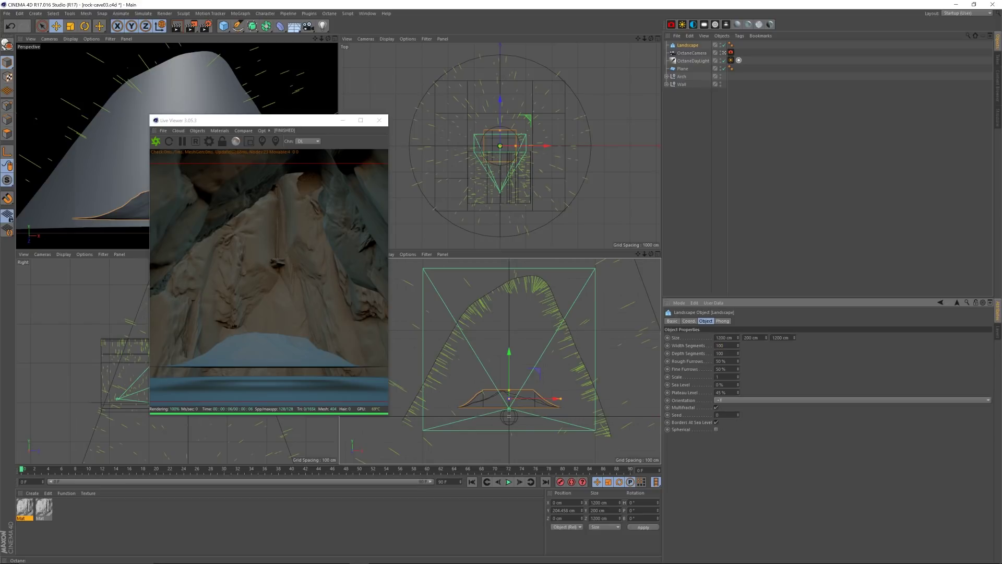
key(Tab)
text(10)
key(Return)
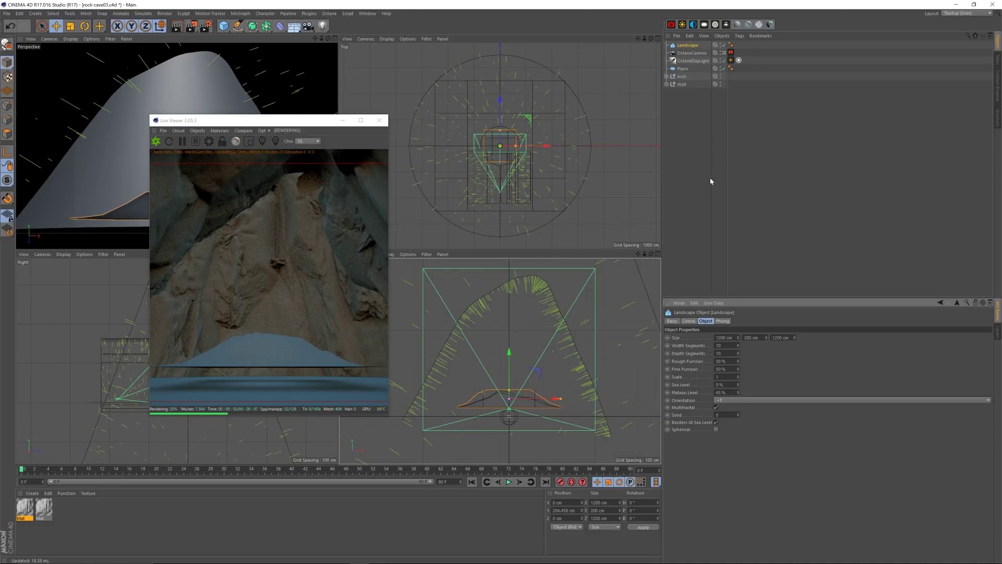
Step: Duplicate the Wall group to get a scatter setup for the Landscape
click(682, 83)
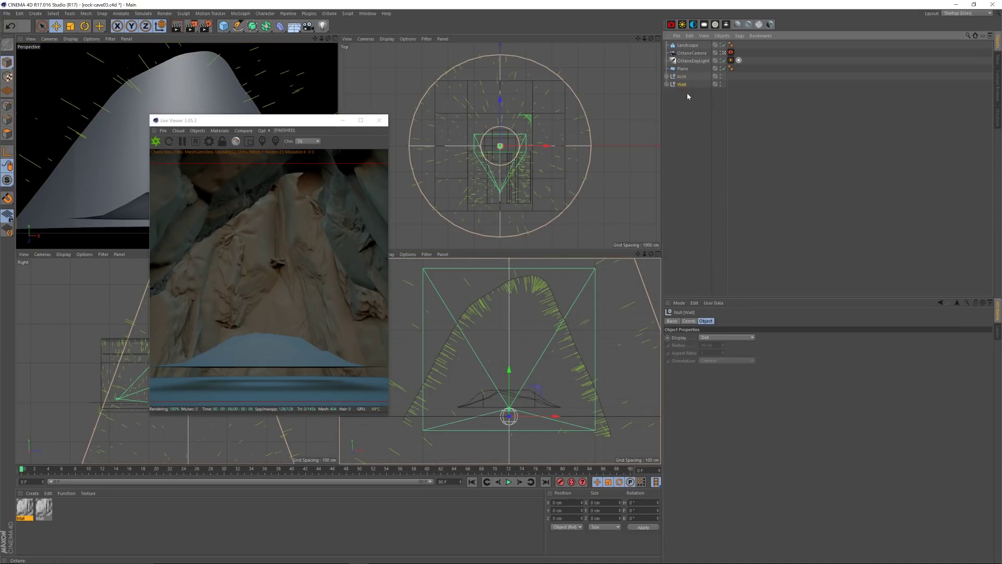
key(ctrl+c)
key(ctrl+v)
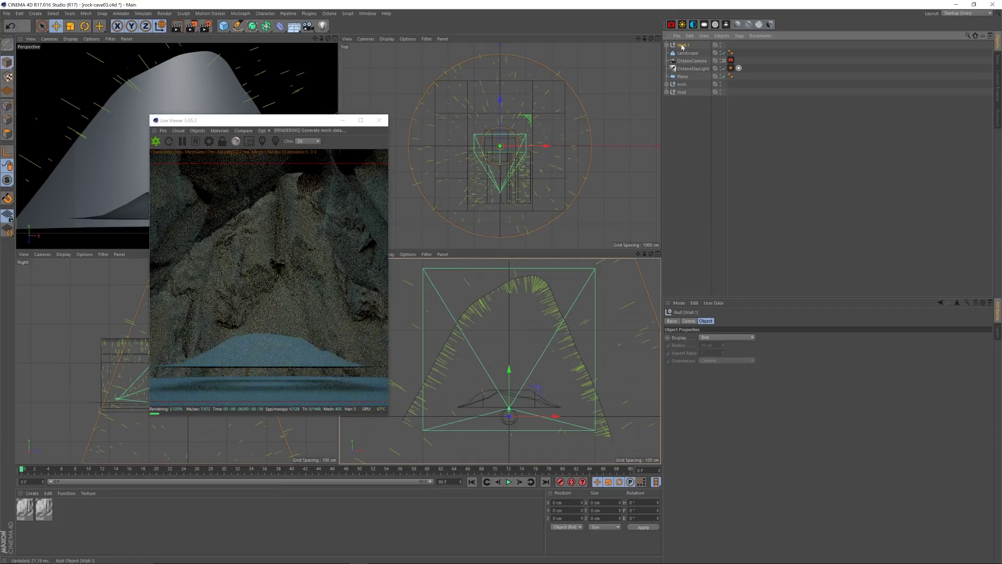
Step: Rename the duplicated Wall group as Floor
double_click(683, 47)
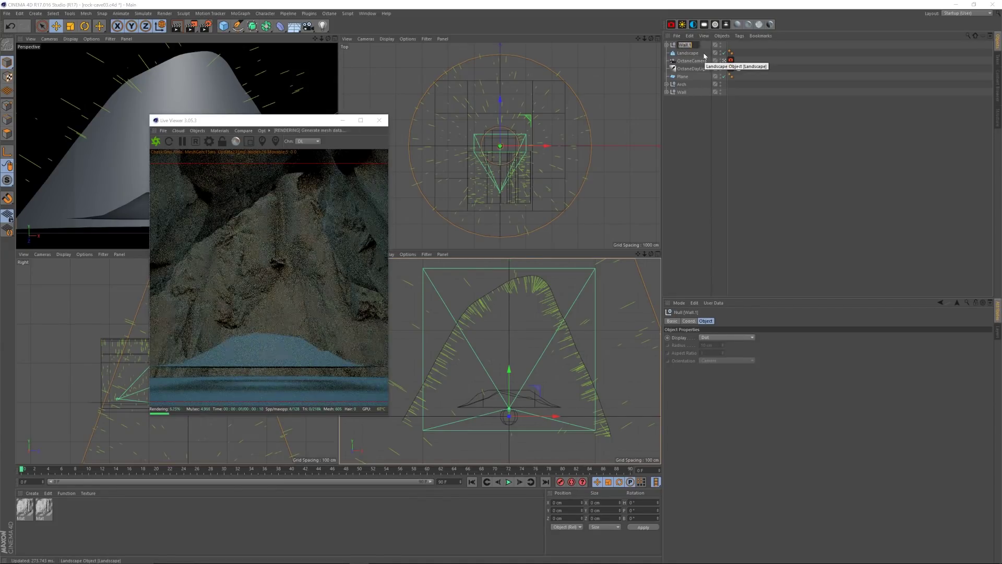
text(floo)
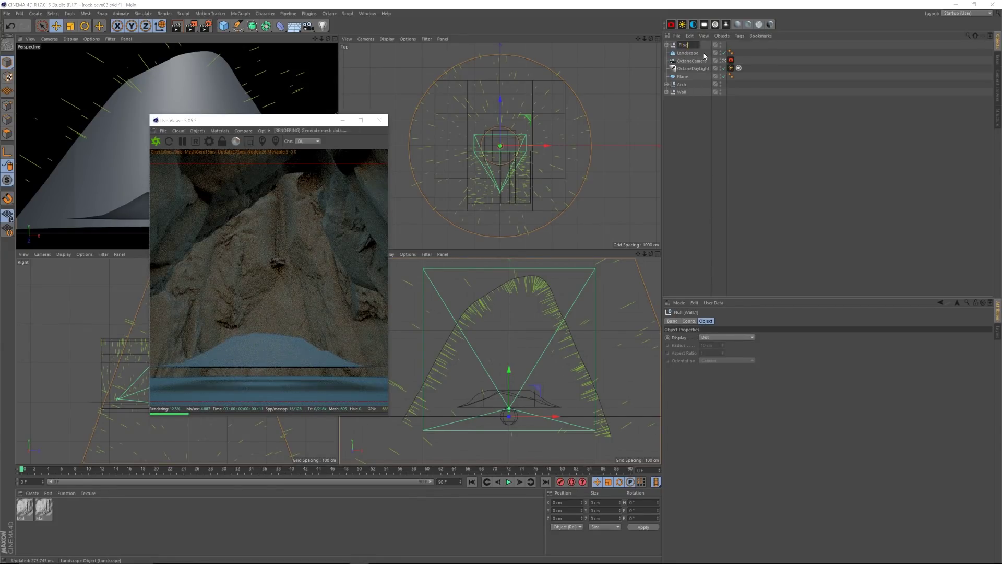
text(r)
key(Return)
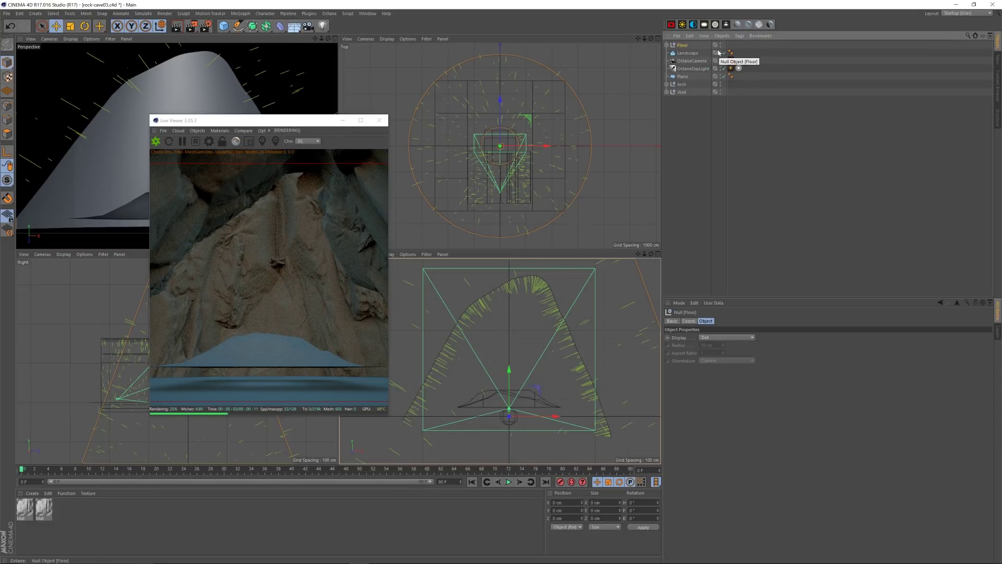
Step: Set the Landscape as the distribution surface of the Floor group's Octane Scatter and lower the scatter count to 100
click(667, 45)
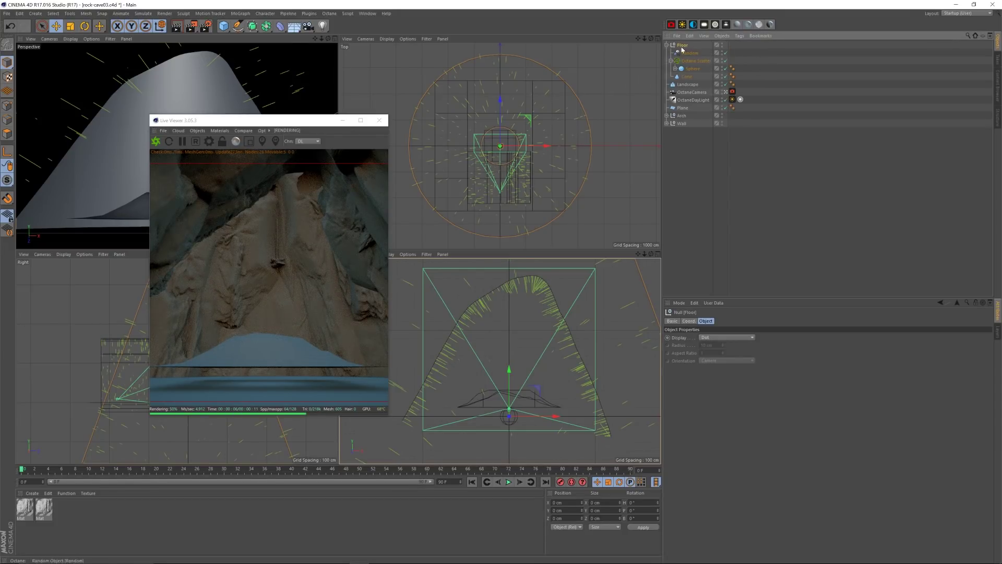
click(695, 60)
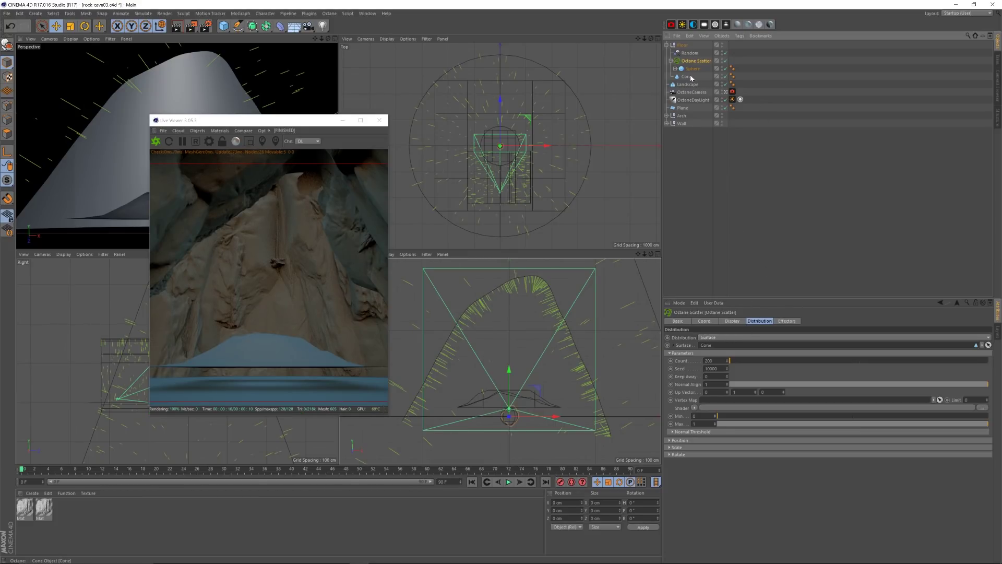
drag(688, 84, 723, 345)
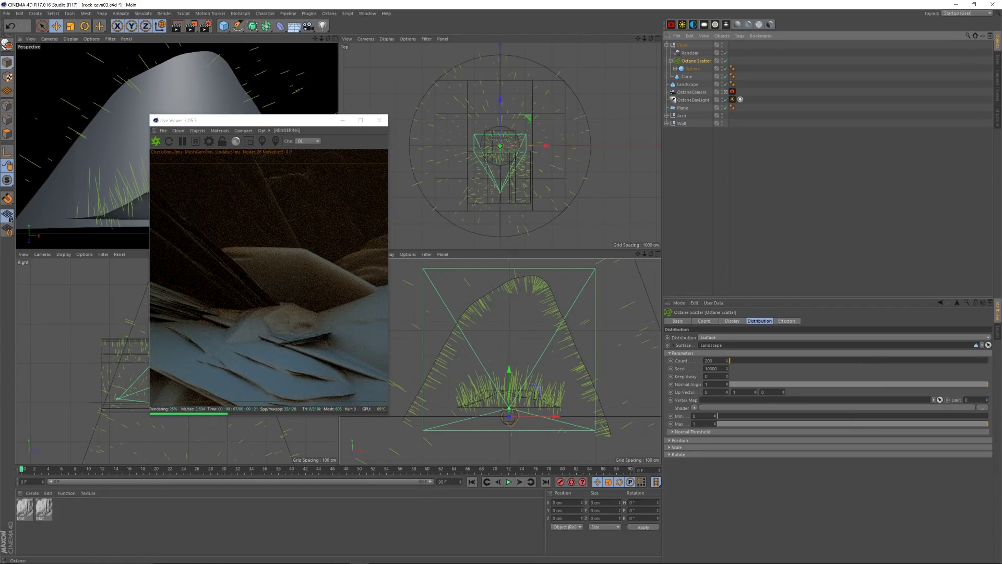
drag(707, 361, 705, 360)
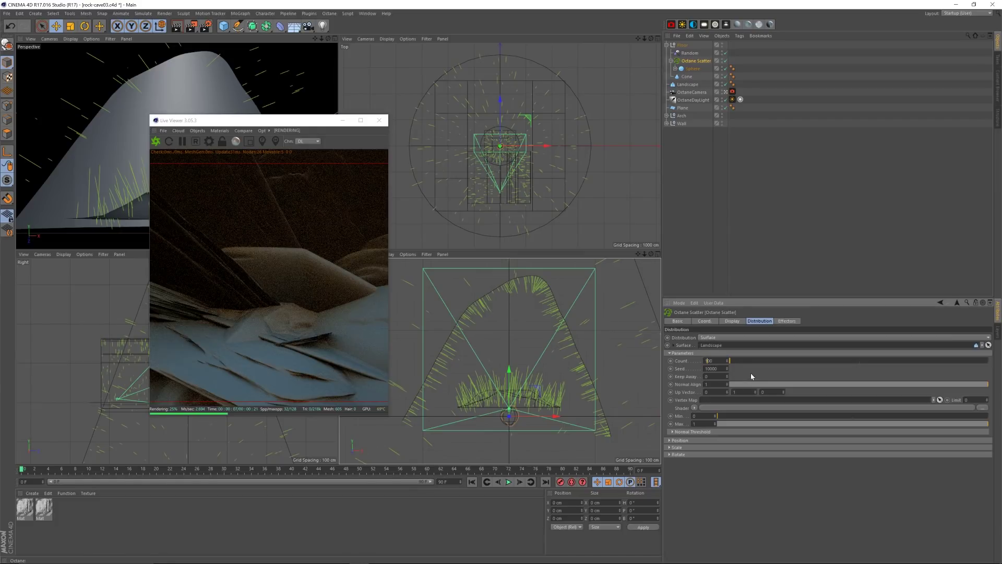
text(1)
key(Return)
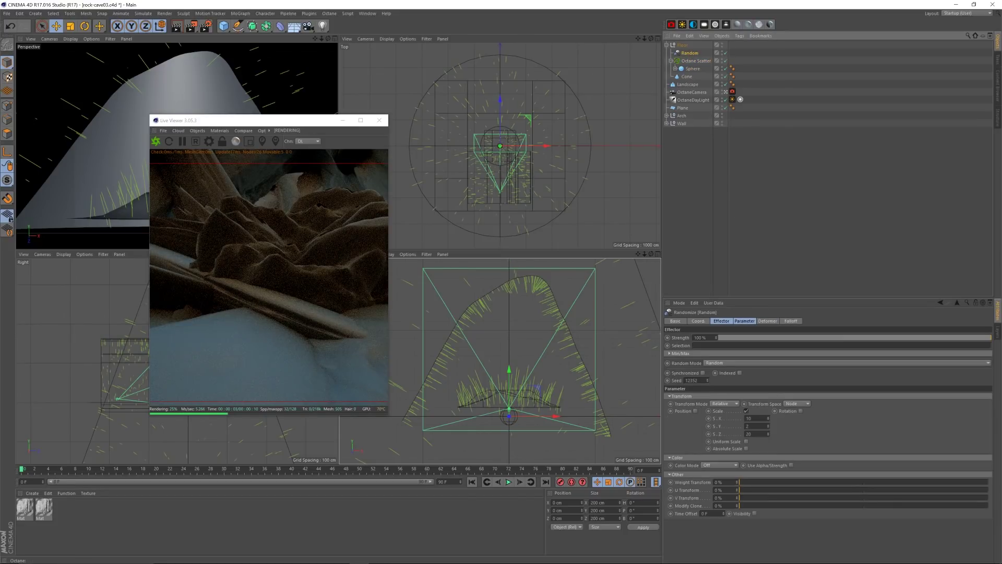
Step: Turn on Absolute Scale in the Floor's Random effector and reduce its scale variation, with Z set to 2
click(746, 448)
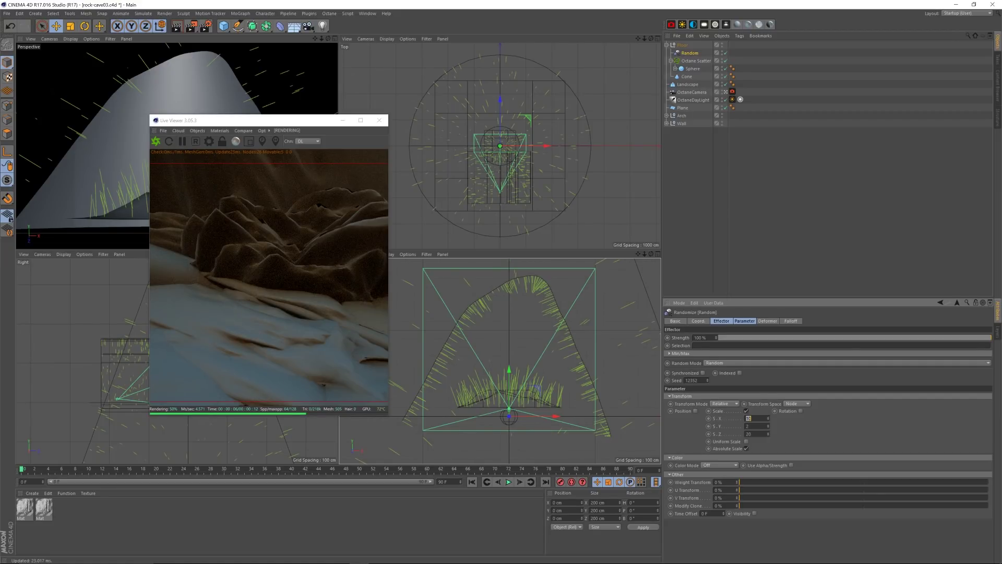
key(Return)
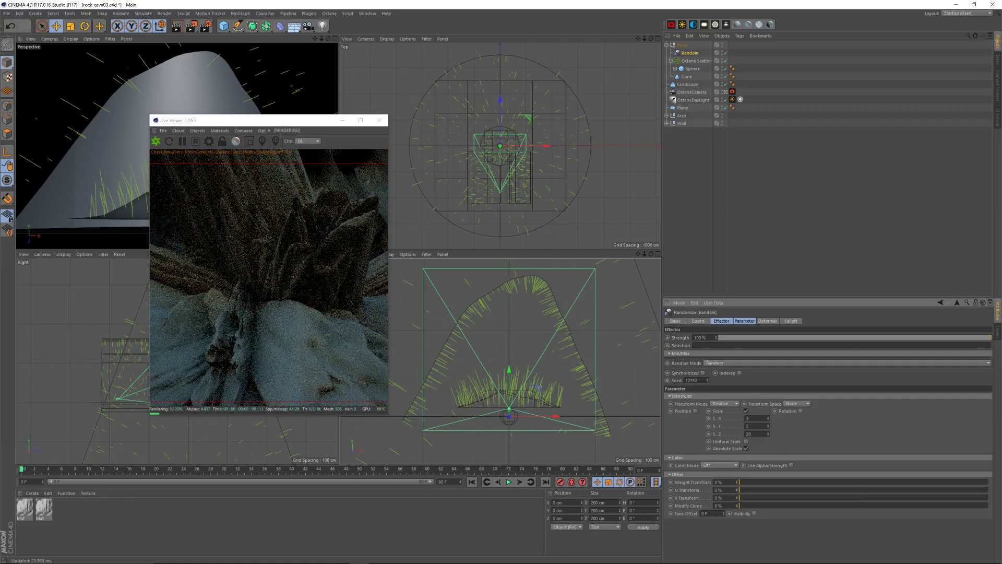
key(Tab)
text(2)
key(Return)
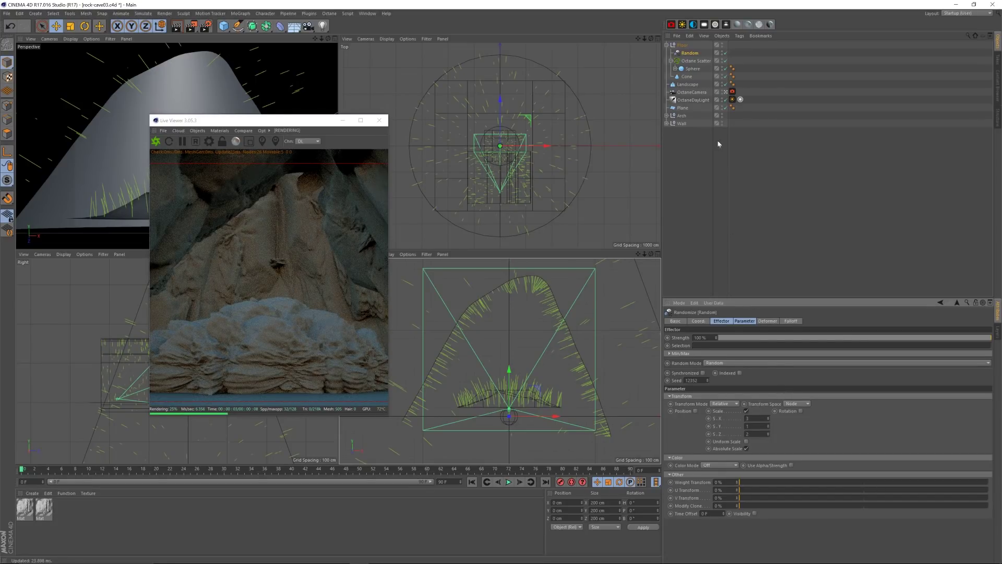
Step: Change the Random effector's seed to 12355 to vary the floor rocks
click(707, 379)
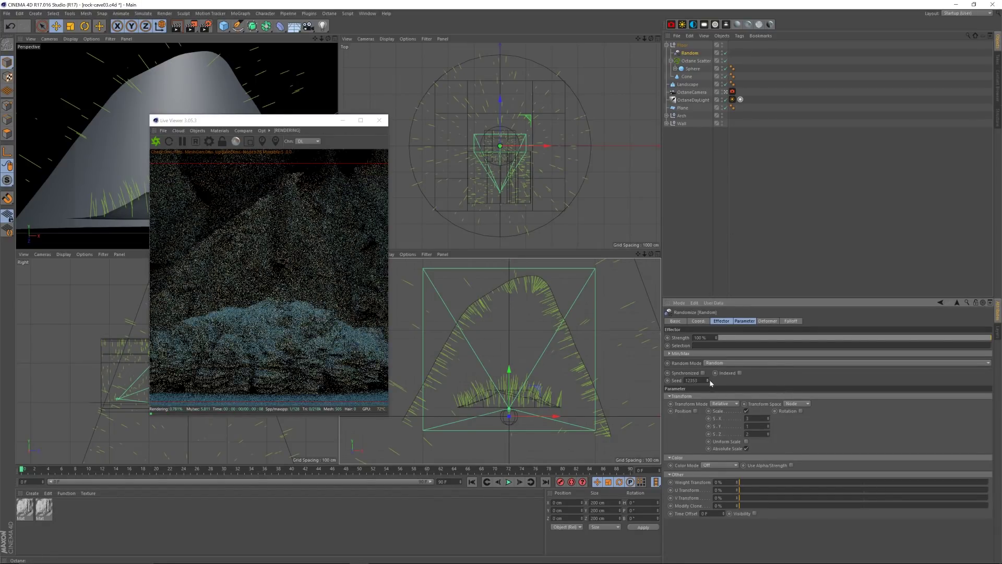
click(707, 379)
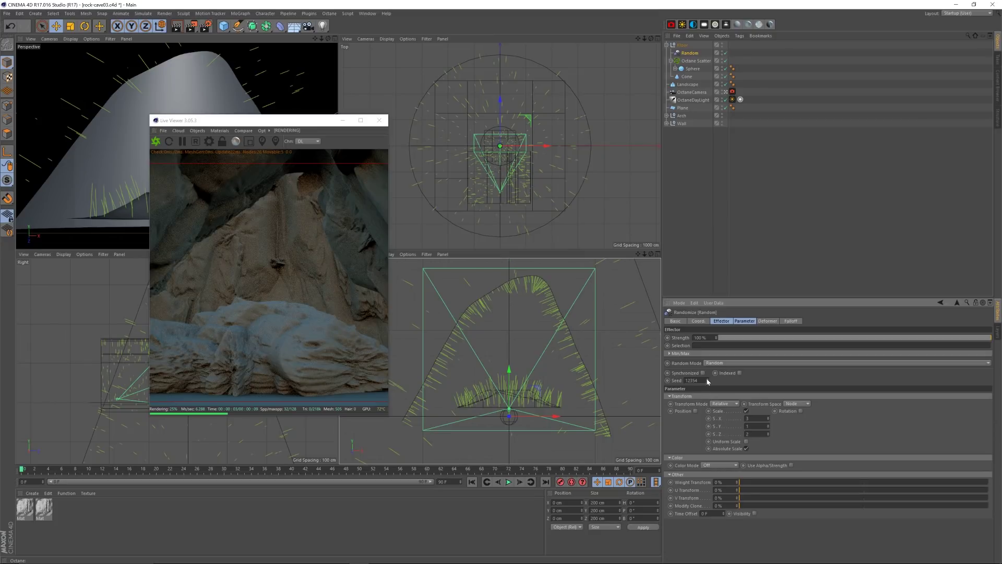
click(708, 379)
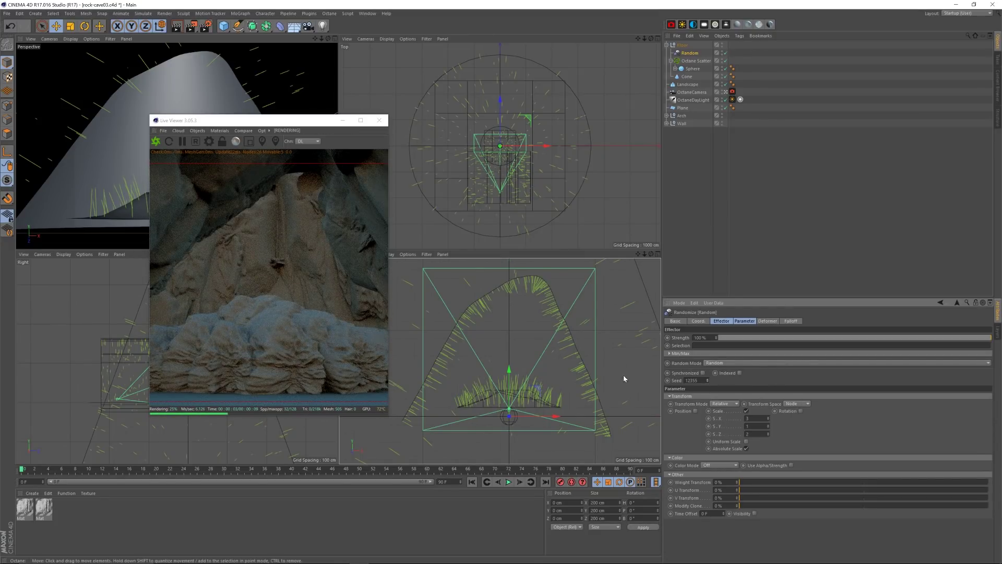
Step: Enable rotation in the Random effector and set its pitch variation to 90°
click(801, 411)
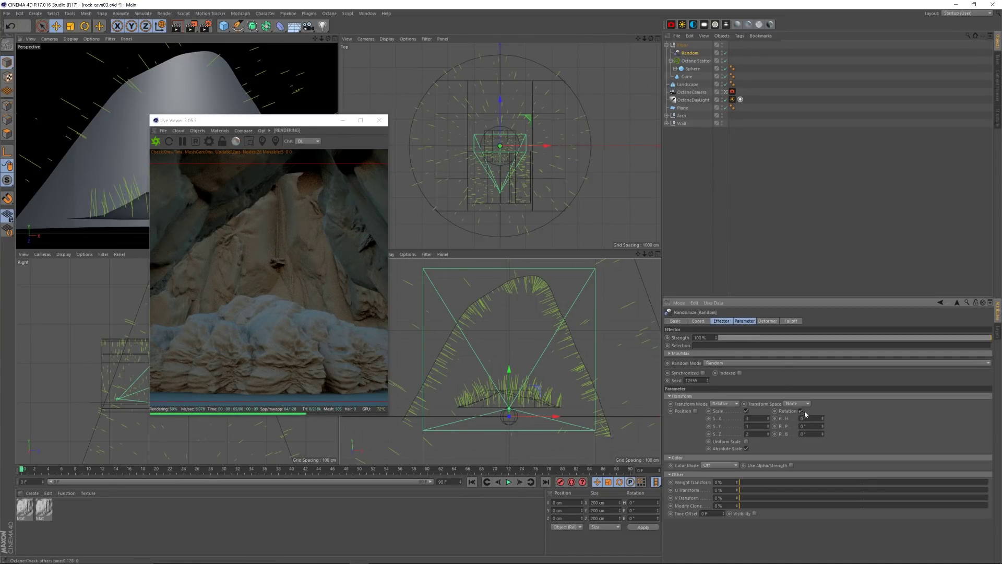
mouse_move(823, 427)
mouse_down()
mouse_move(819, 330)
mouse_move(819, 468)
mouse_move(817, 425)
mouse_up()
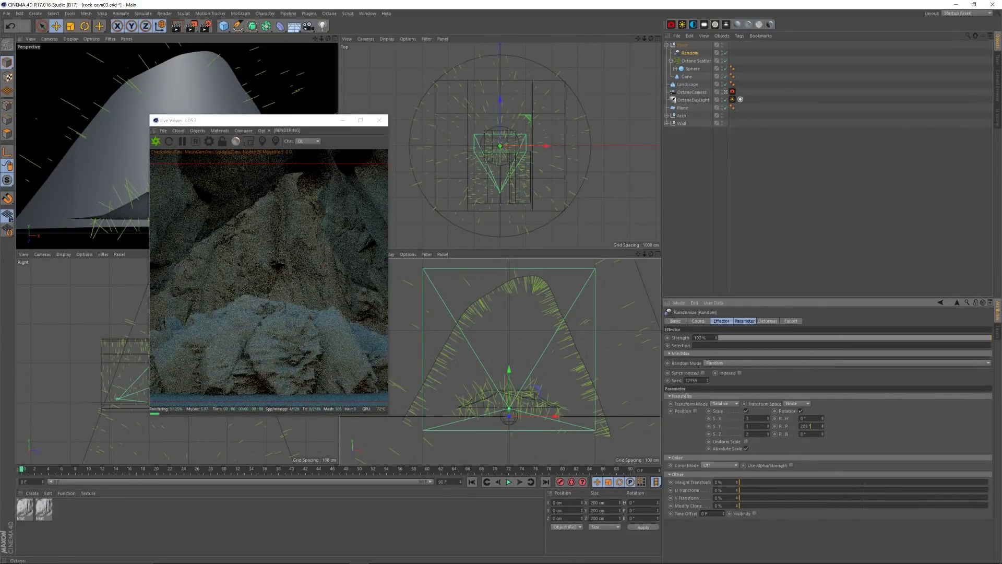
key(Return)
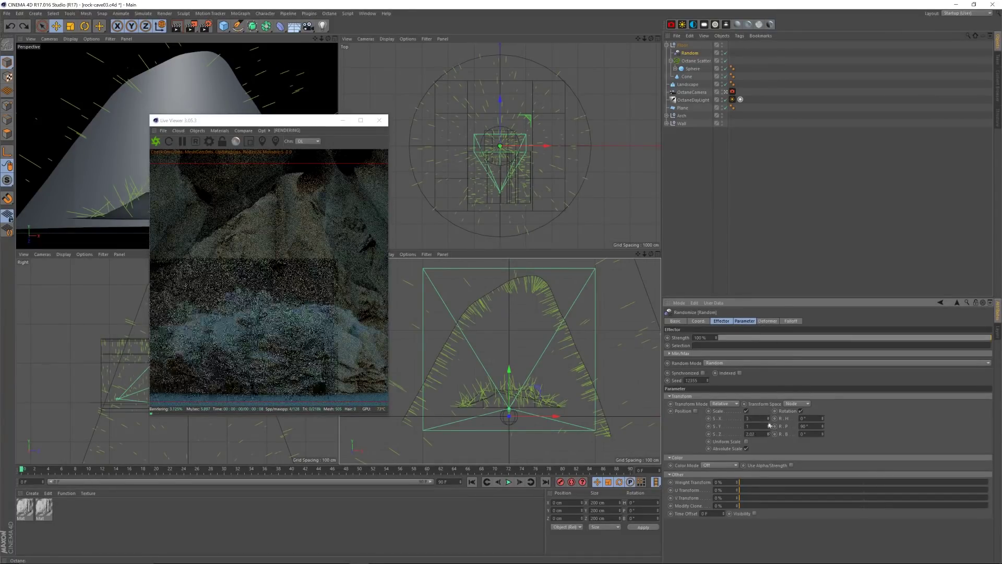
Step: Undo a trial change to the Random effector's scale values and set its seed to 12356
drag(755, 321, 758, 353)
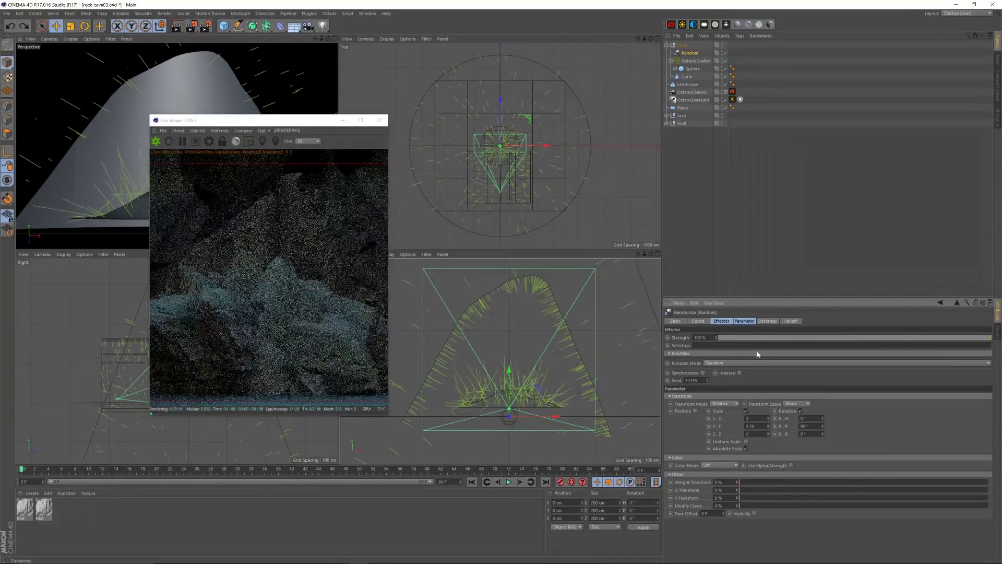
key(ctrl+z)
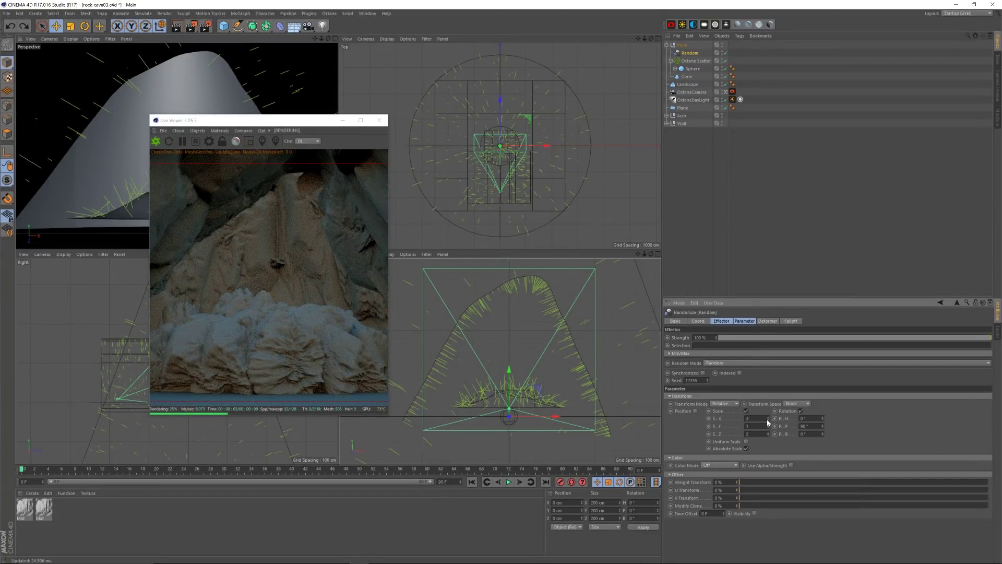
click(708, 379)
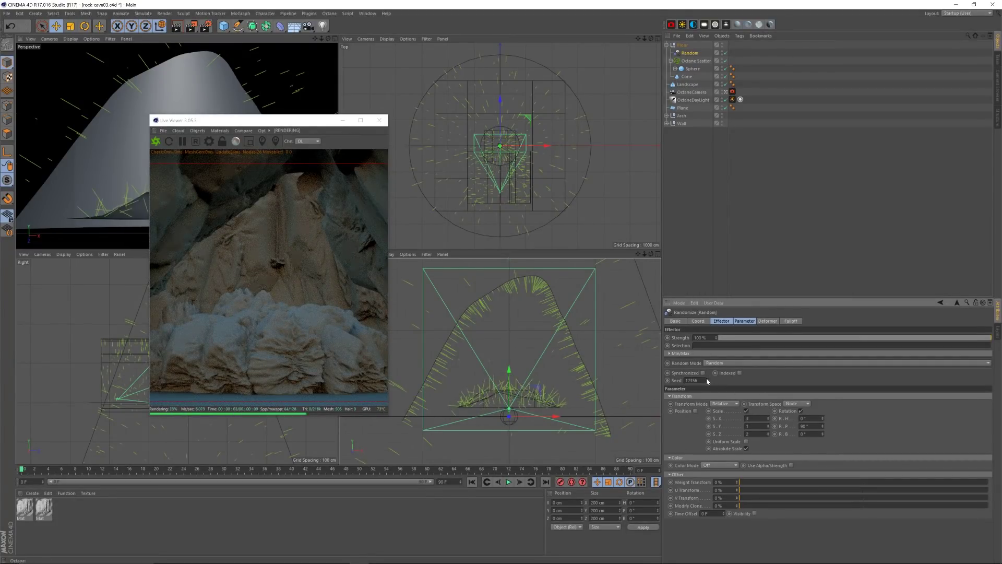
Step: Lower the Landscape to about 114 cm on Y and stretch its depth to about 1655 cm
key(e)
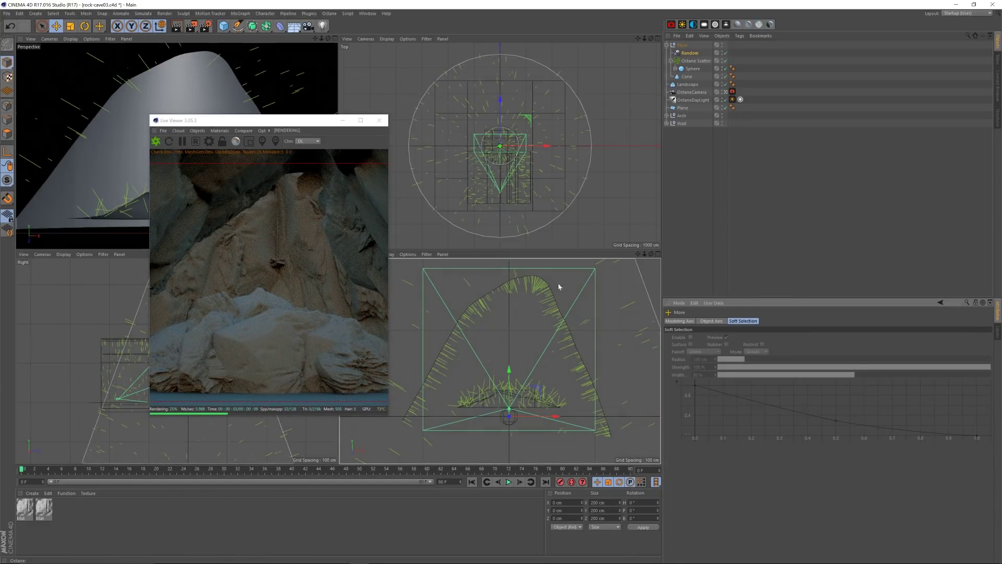
click(686, 85)
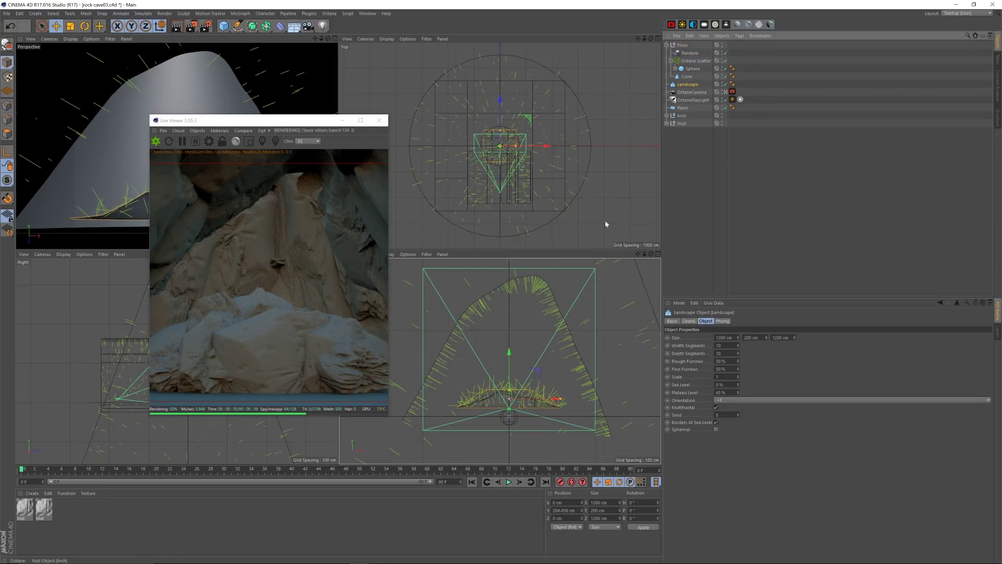
drag(510, 371, 510, 364)
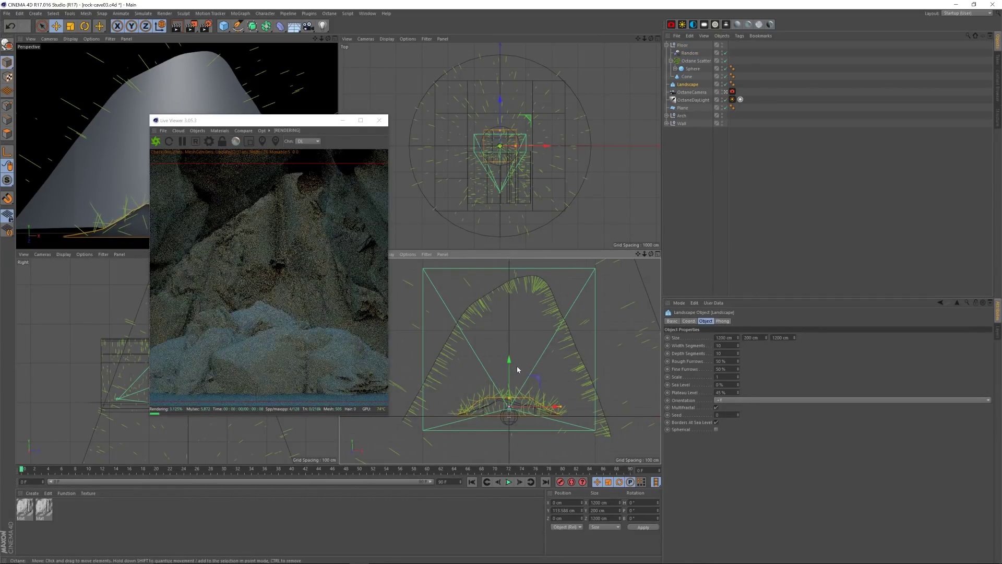
drag(302, 125, 310, 112)
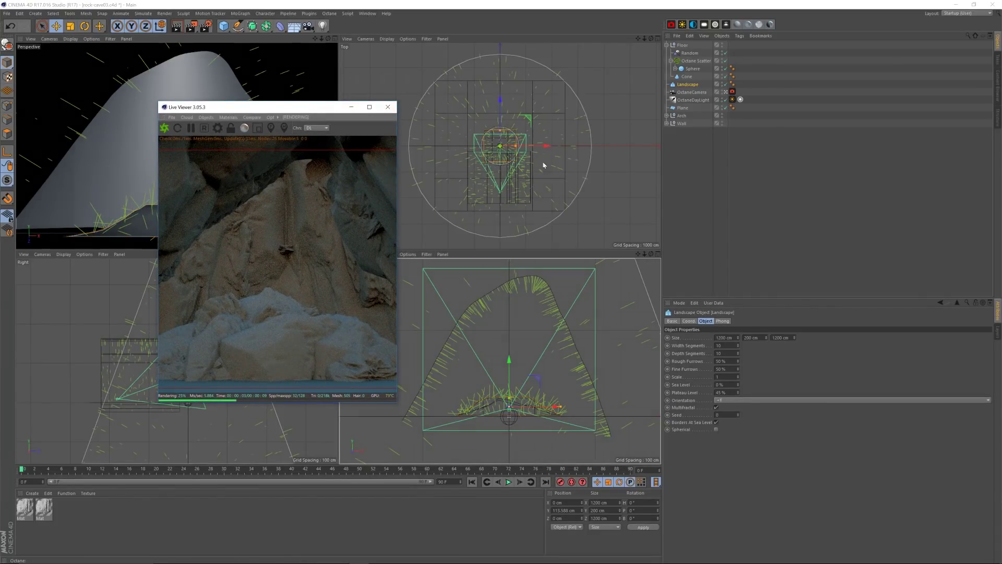
drag(501, 131, 501, 131)
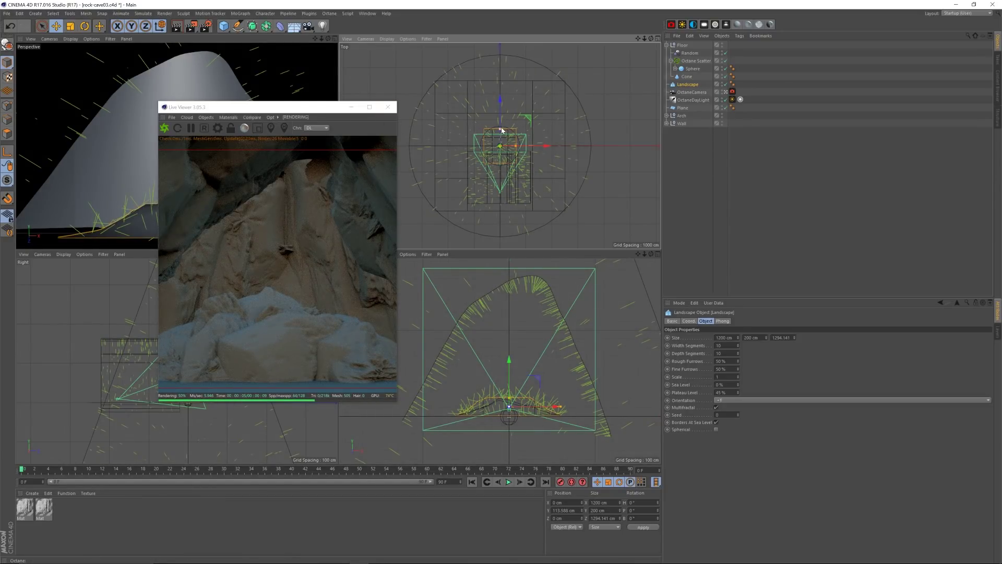
drag(499, 128, 500, 123)
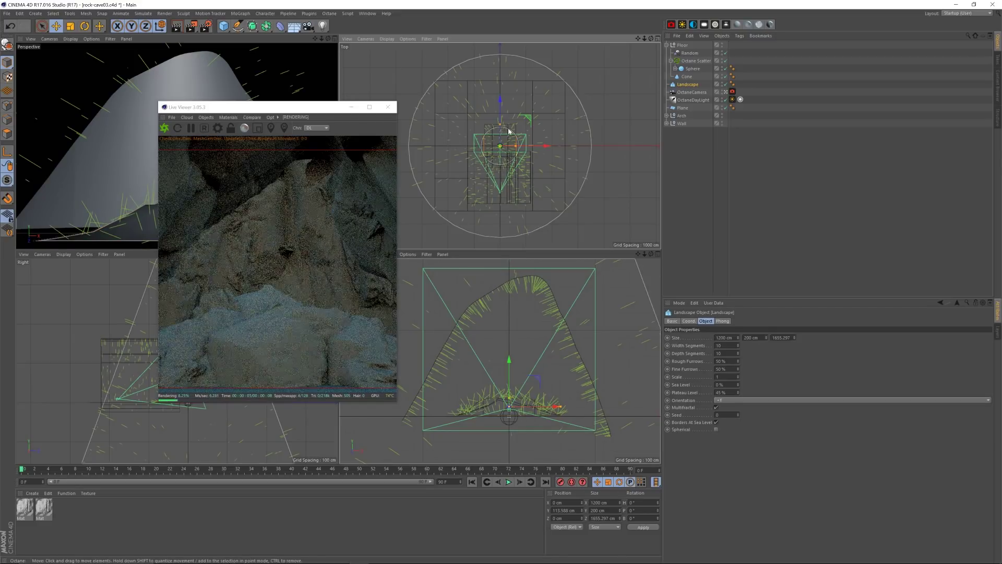
Step: Shift the Landscape to about -105 cm on Z and lower it to about 50 cm on Y
click(56, 26)
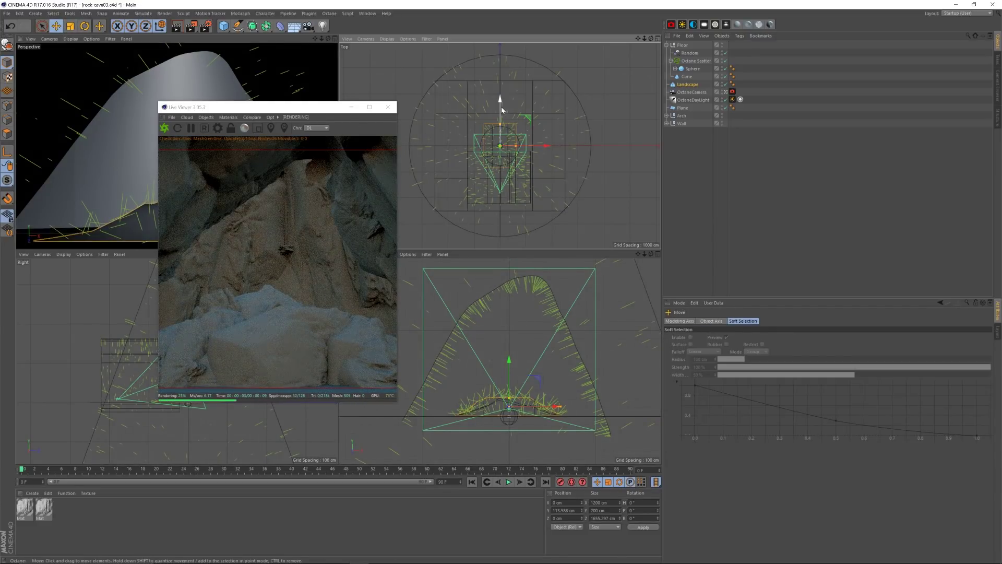
drag(500, 111, 500, 114)
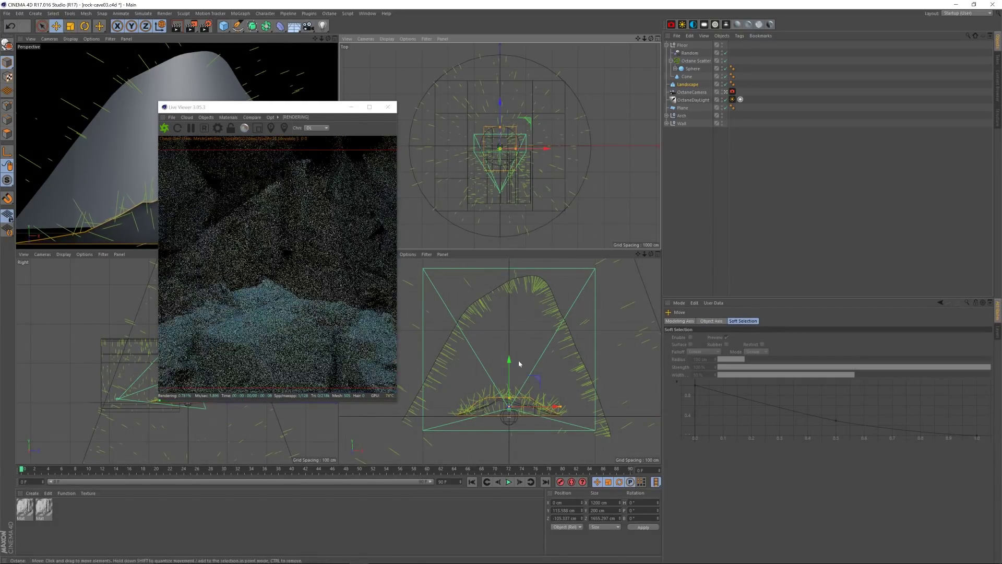
drag(510, 362, 510, 369)
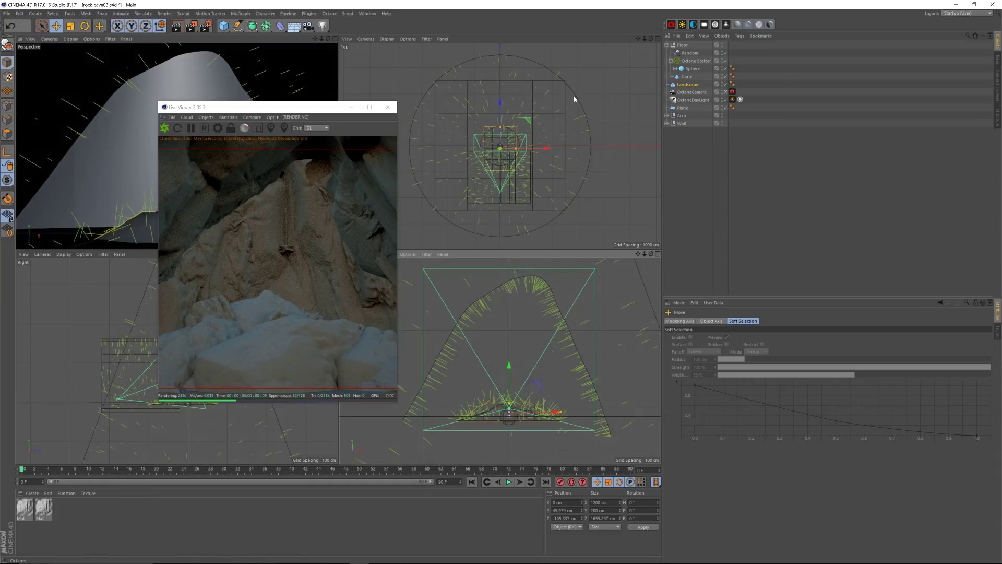
Step: Delete the Cone from the Floor group, then place the Landscape inside the group and collapse it above Arch
click(686, 76)
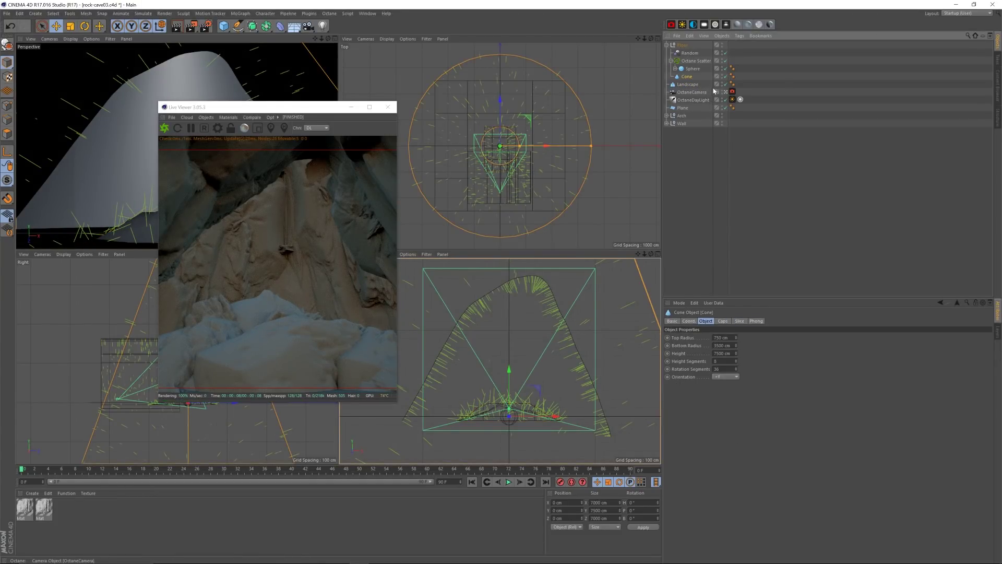
key(Delete)
mouse_move(692, 80)
mouse_down()
mouse_move(690, 53)
mouse_move(669, 47)
mouse_move(683, 73)
mouse_up()
click(667, 45)
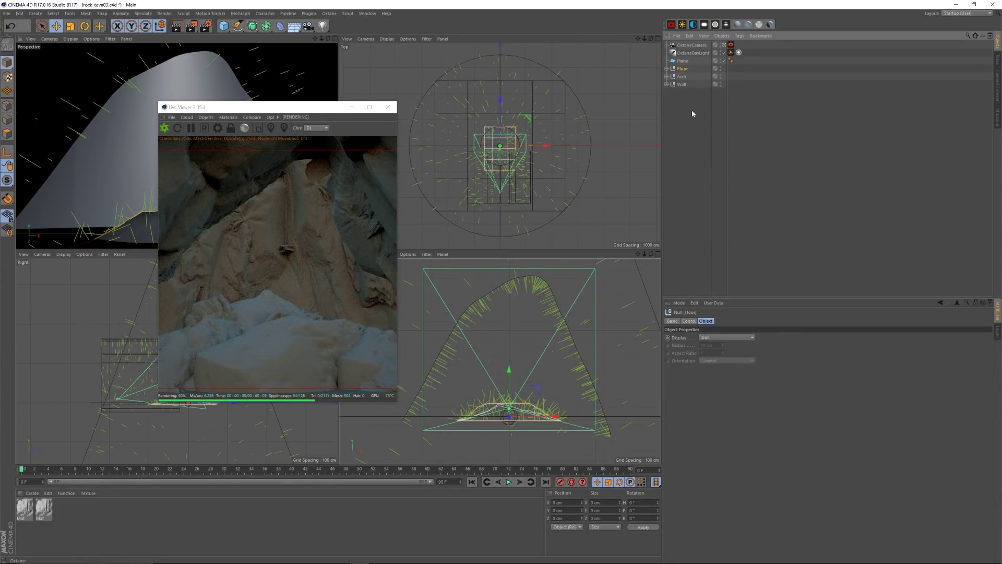
Step: Reposition the Live Viewer window clear of the side view's floor area and save the scene
drag(306, 109, 300, 92)
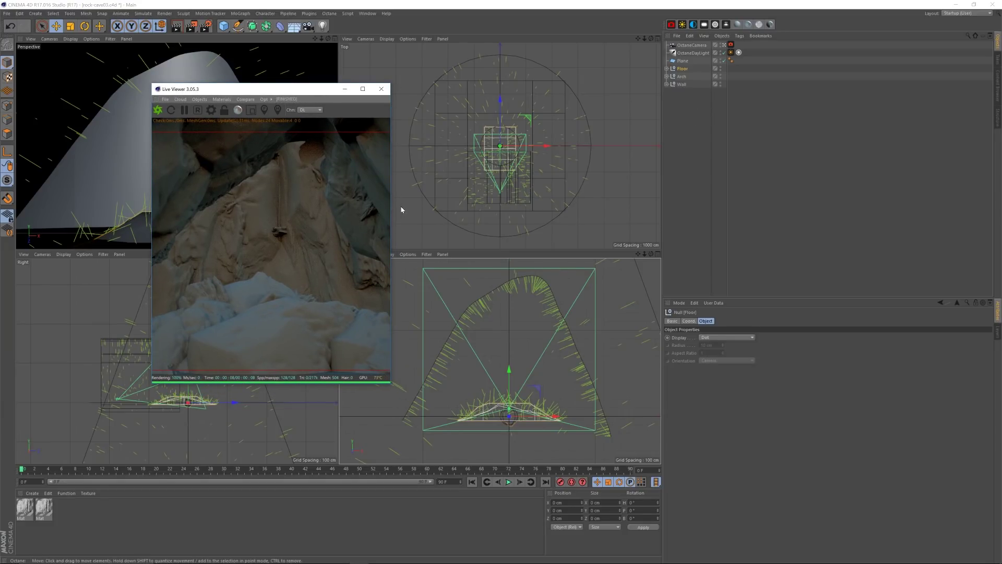
drag(290, 89, 311, 87)
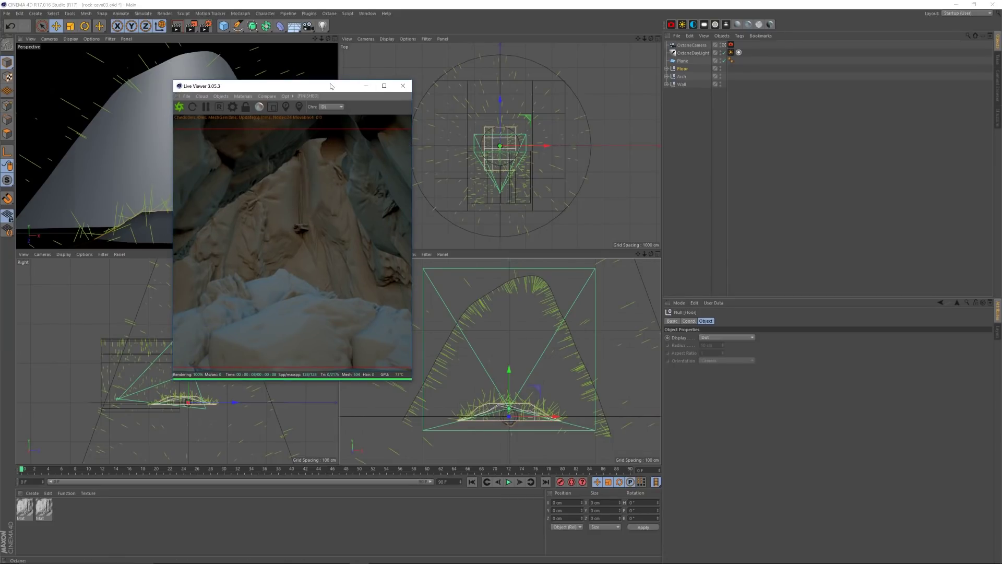
drag(330, 86, 332, 84)
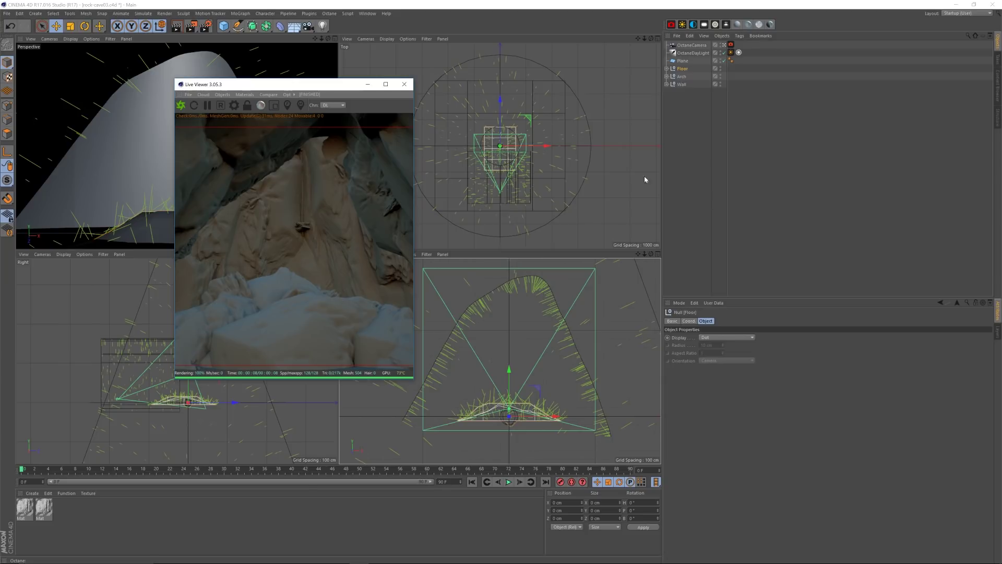
drag(315, 81, 254, 68)
key(ctrl+s)
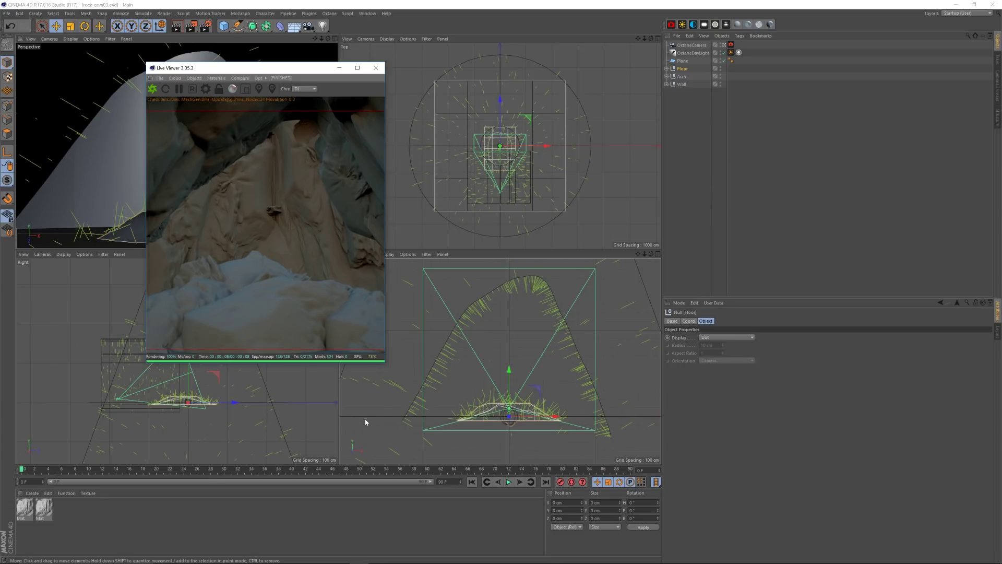
Step: Switch to the browser to examine the image results for rock cave texture, then return to Cinema 4D
mouse_move(300, 558)
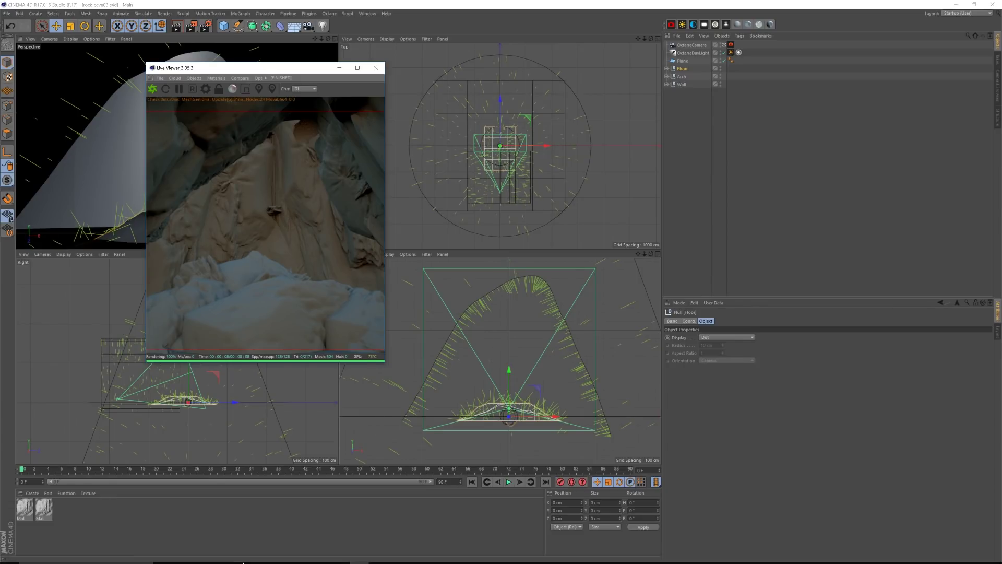
click(242, 556)
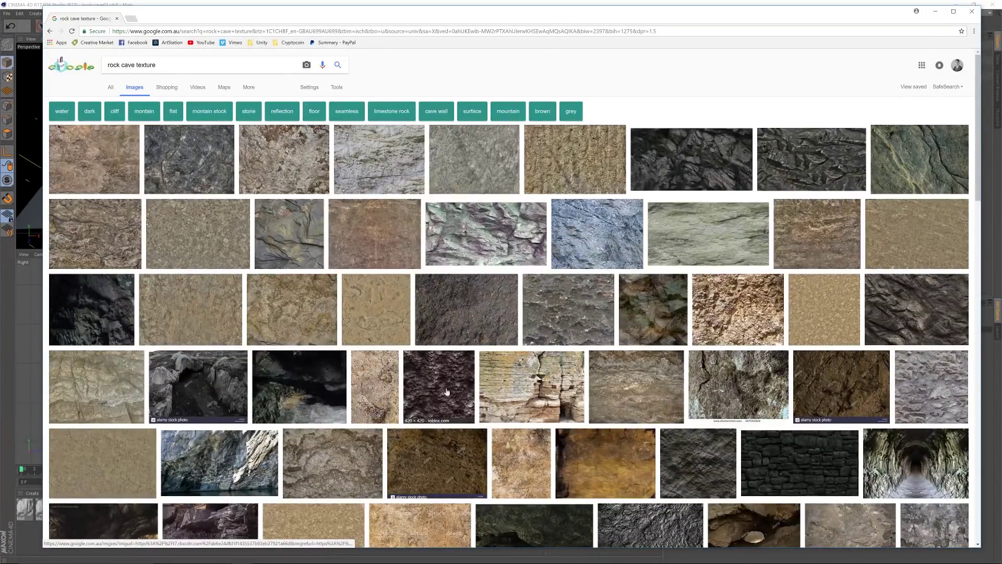
click(31, 532)
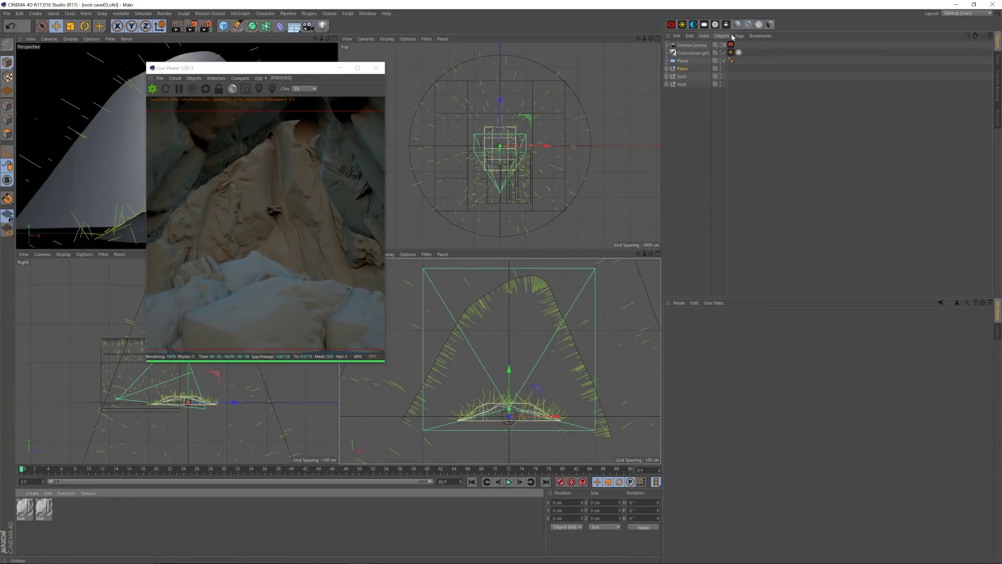
Step: Create an Octane glossy material and open it in the Octane Node Editor, placed clear of the Live Viewer
click(748, 26)
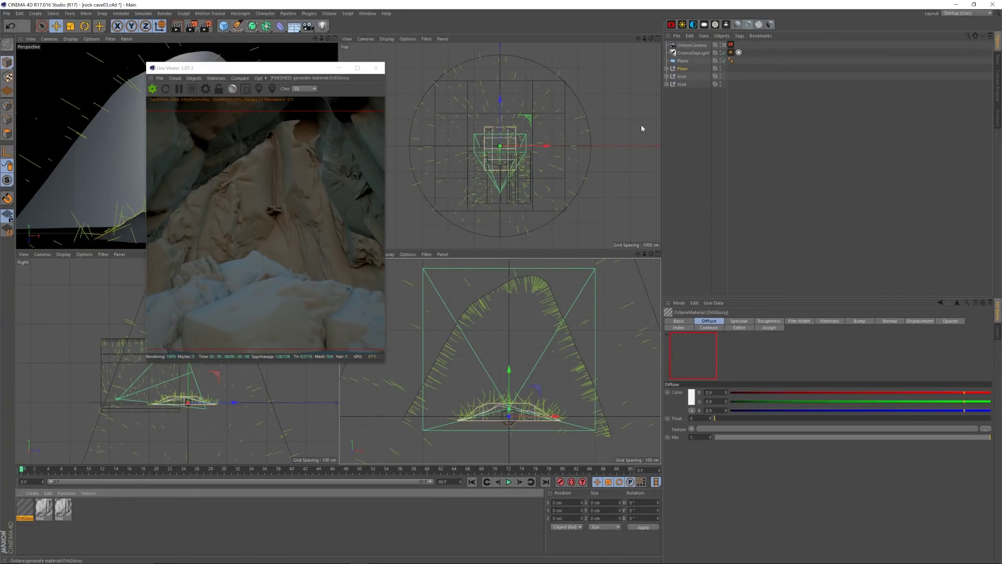
double_click(23, 510)
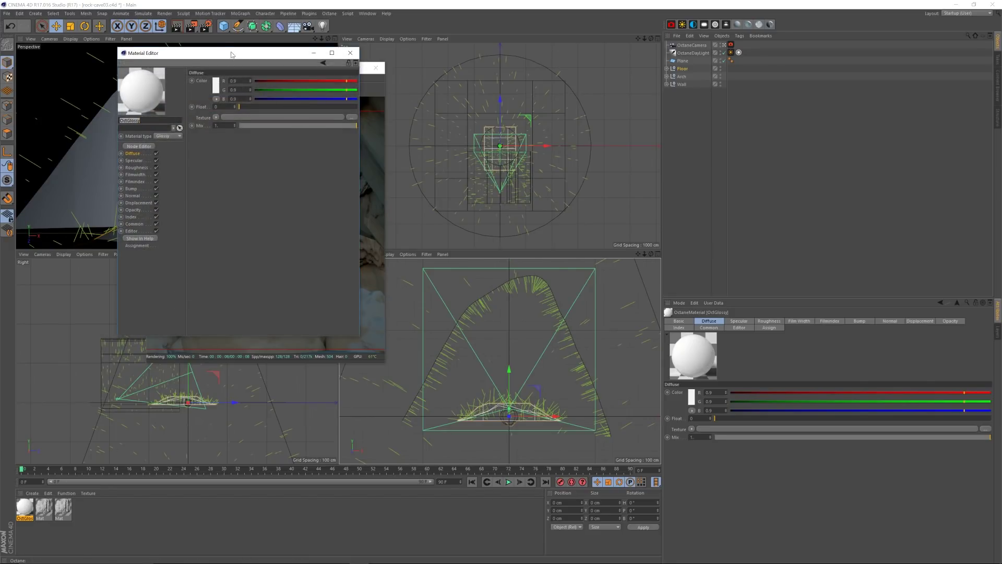
drag(232, 54, 541, 95)
click(447, 187)
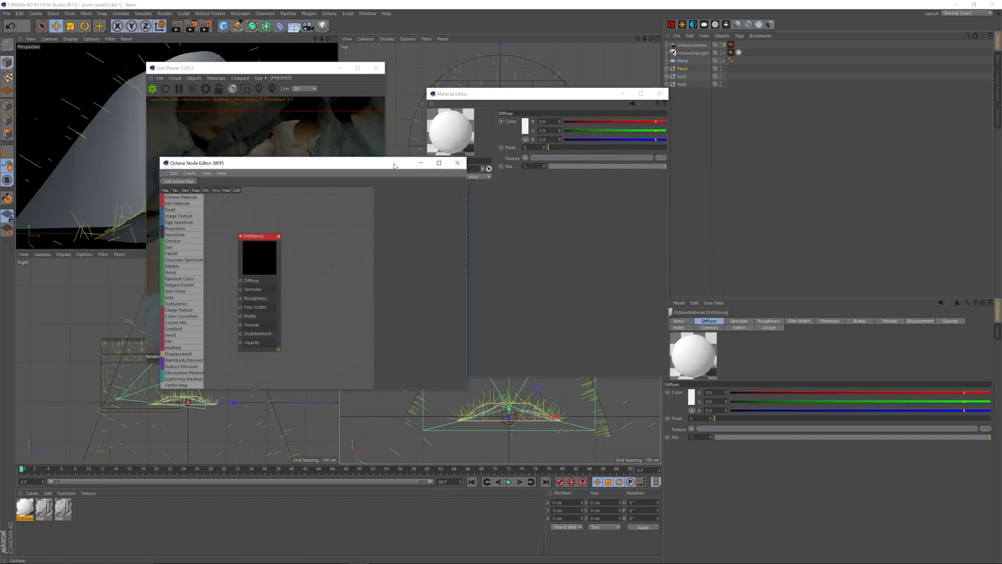
drag(394, 166, 656, 167)
Step: Add an Image Texture node to the glossy material and connect it to both Diffuse and Bump
drag(521, 238, 576, 234)
drag(441, 217, 560, 314)
click(517, 267)
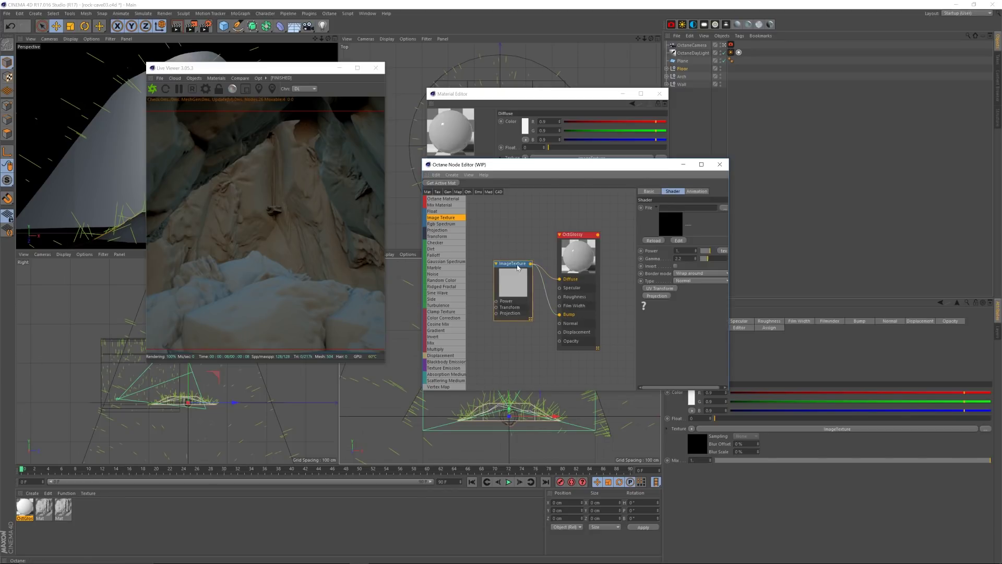
click(723, 208)
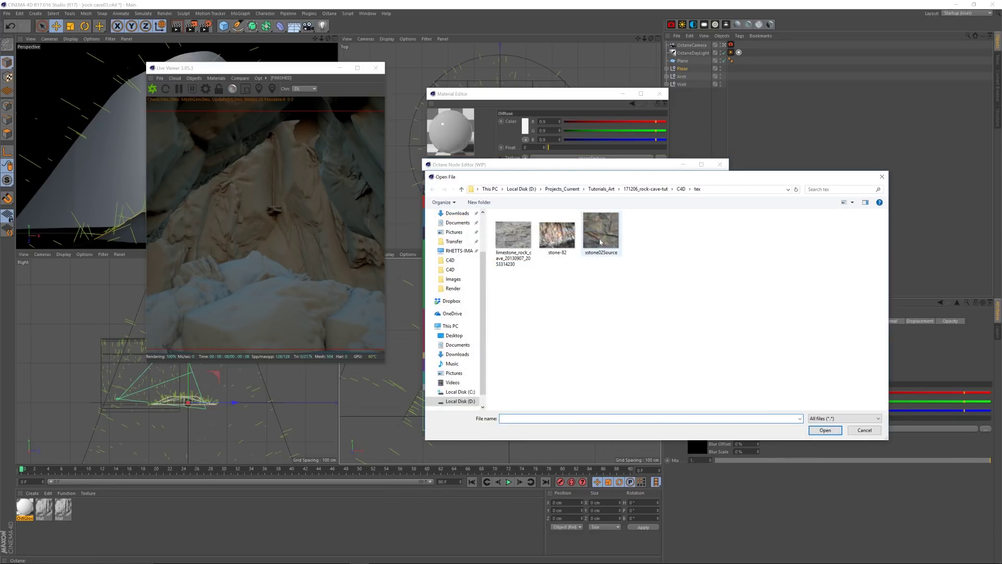
drag(621, 181, 603, 191)
click(514, 247)
click(806, 439)
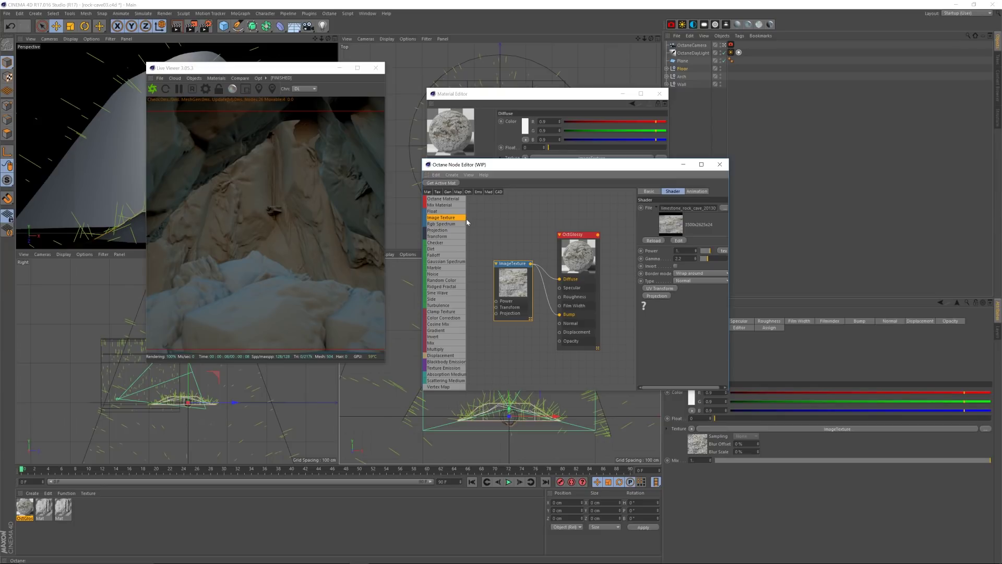
drag(505, 259, 514, 262)
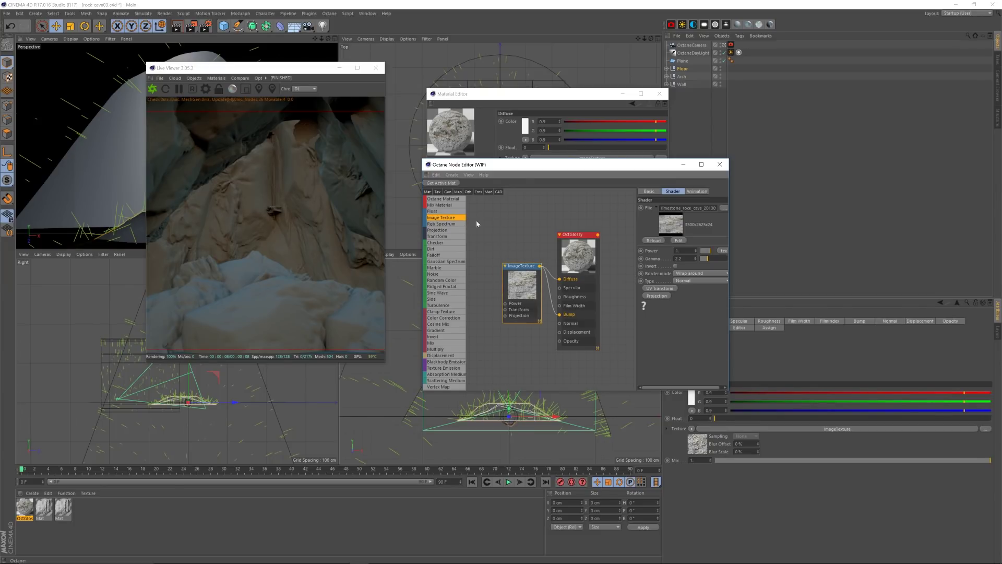
drag(520, 169, 501, 188)
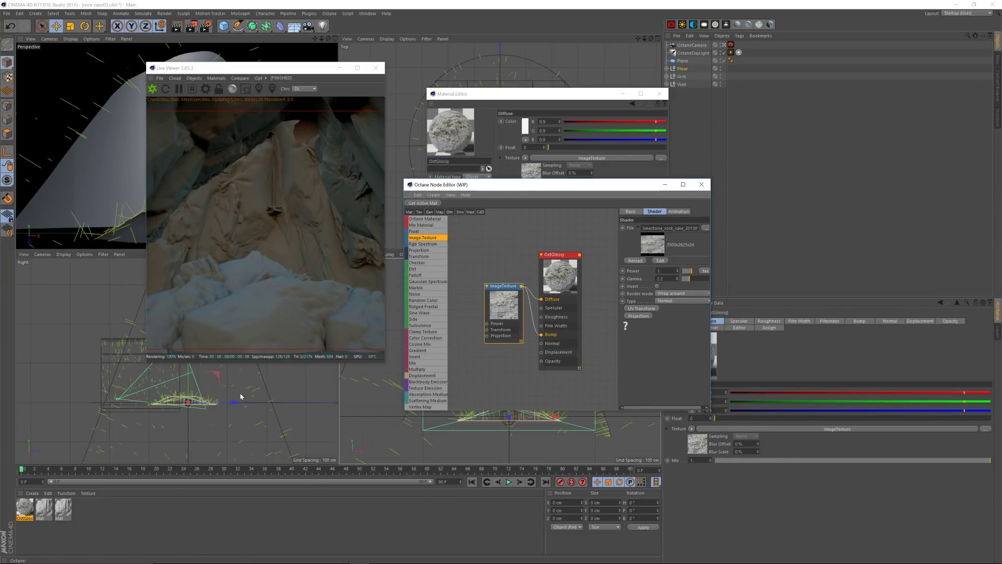
click(659, 93)
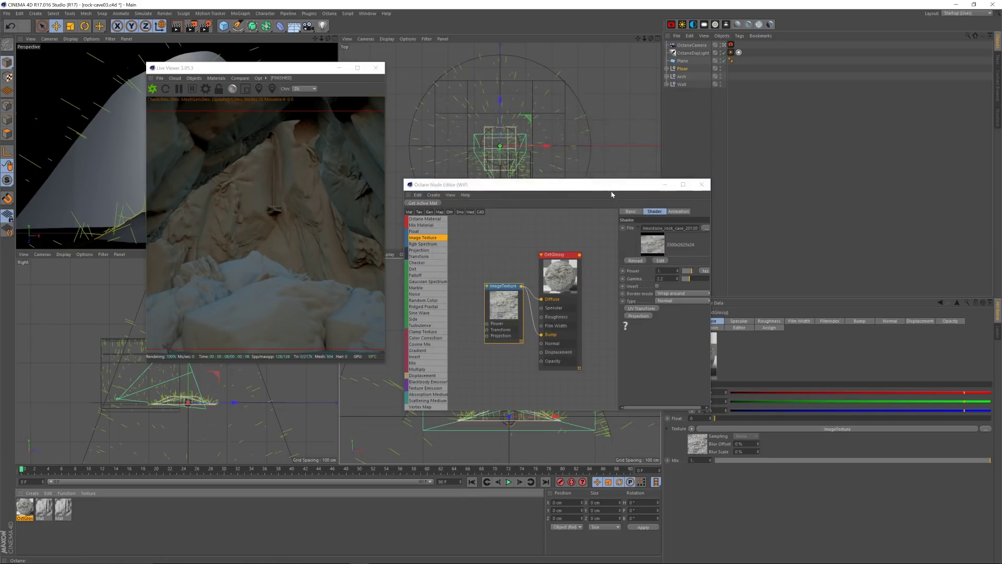
Step: Expand the Wall, Arch and Floor groups and apply the limestone material to the Sphere in each group
click(668, 84)
click(667, 76)
click(667, 69)
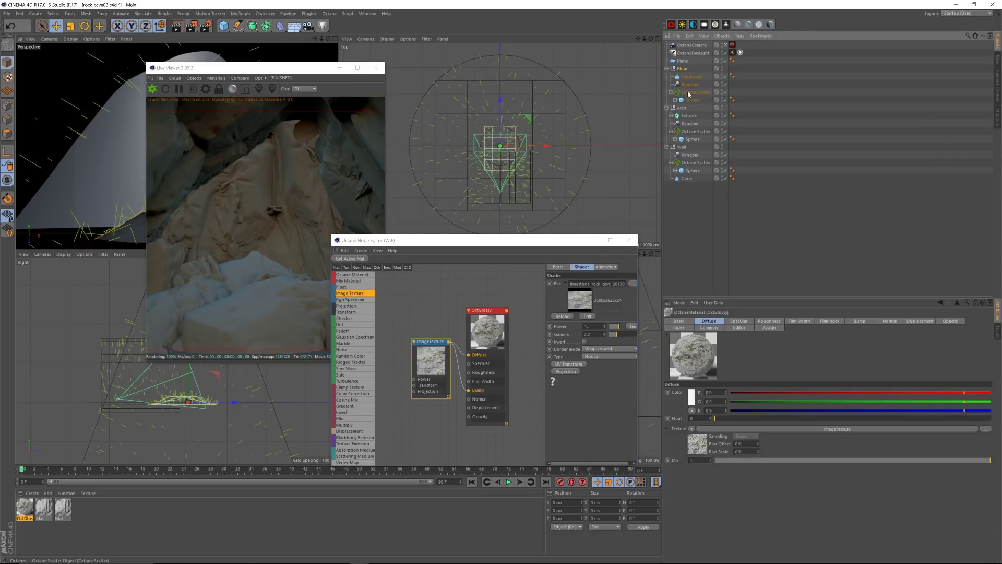
drag(27, 509, 191, 439)
drag(691, 178, 702, 170)
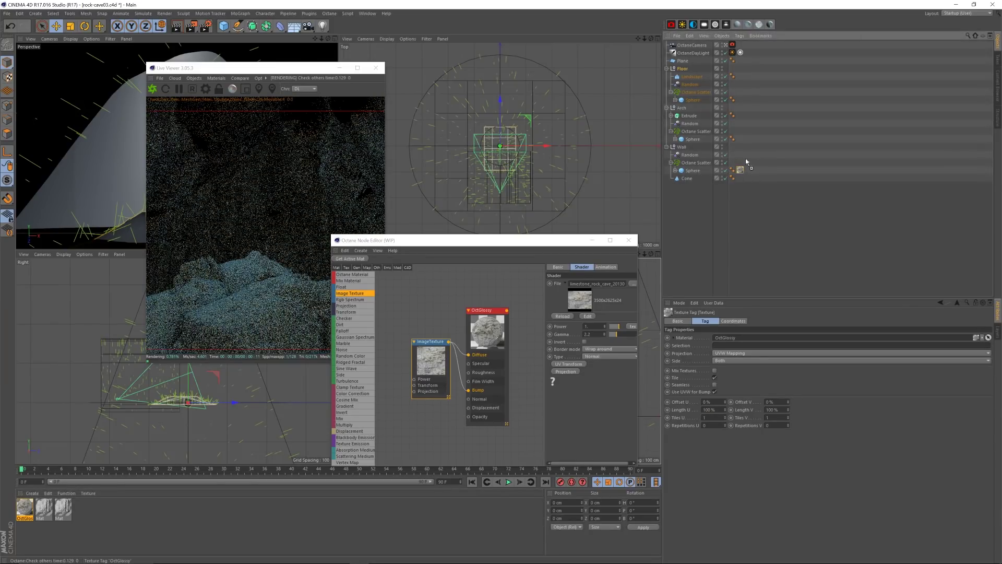
drag(743, 142, 742, 139)
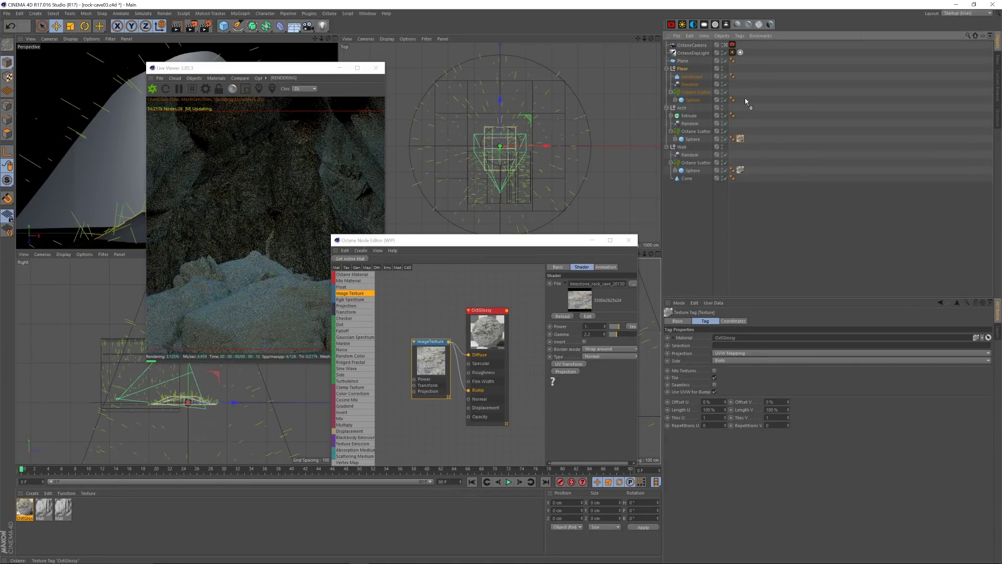
drag(747, 102, 745, 100)
Step: Connect a Transform node to the image texture and scale it to 1.5 with the aspect ratio locked
drag(490, 245, 559, 243)
drag(290, 68, 296, 60)
drag(491, 242, 452, 234)
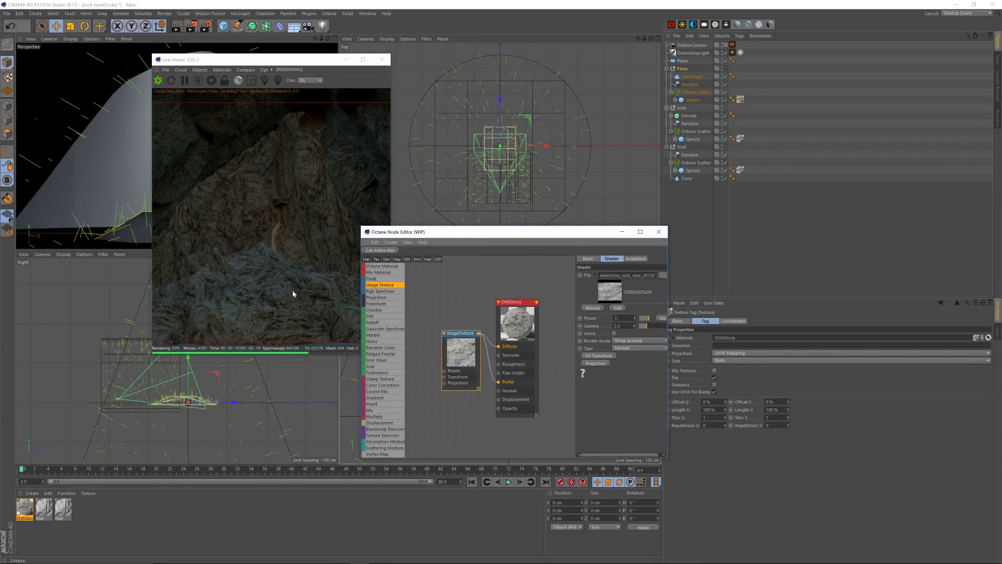
drag(390, 303, 444, 376)
drag(450, 297, 443, 293)
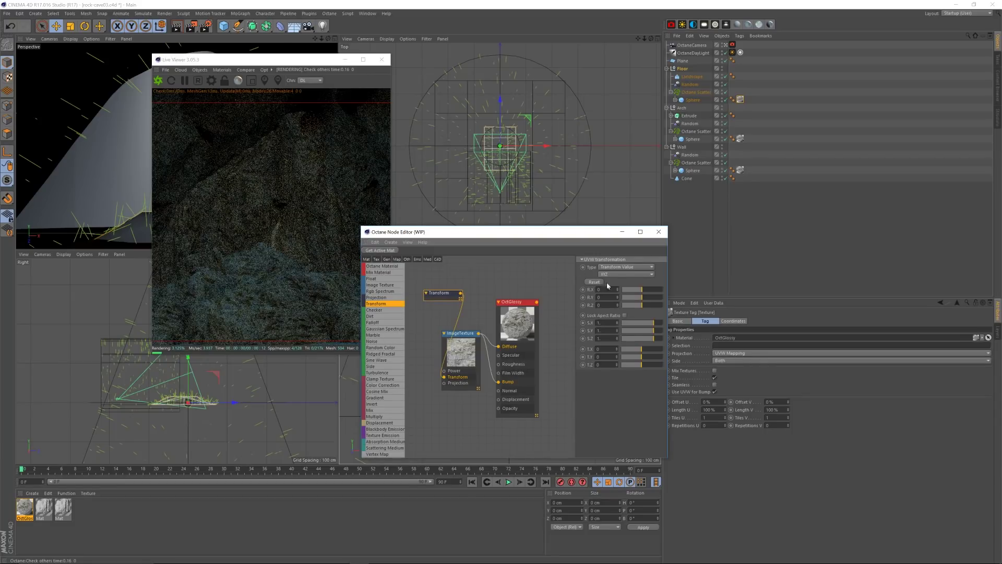
click(624, 315)
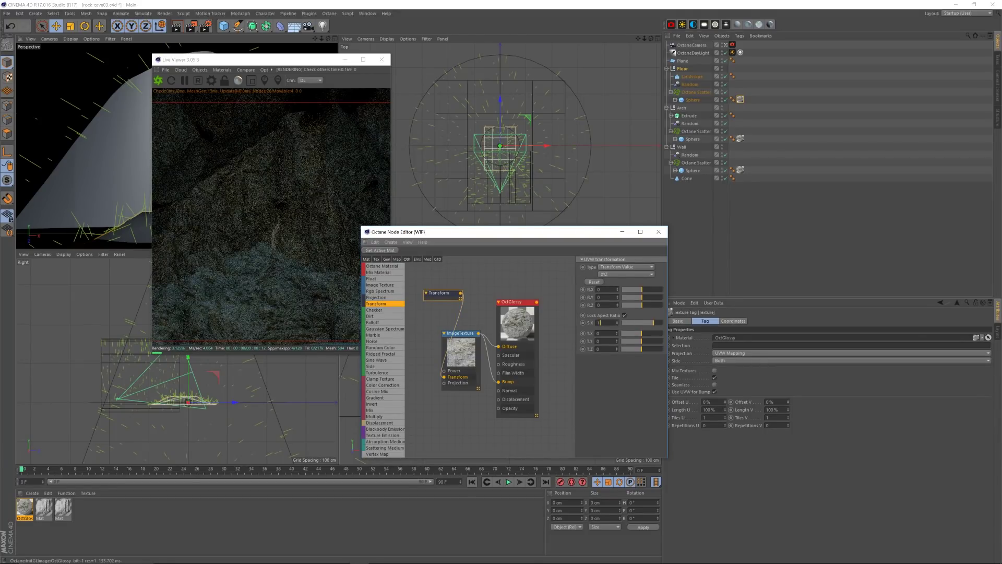
key(Return)
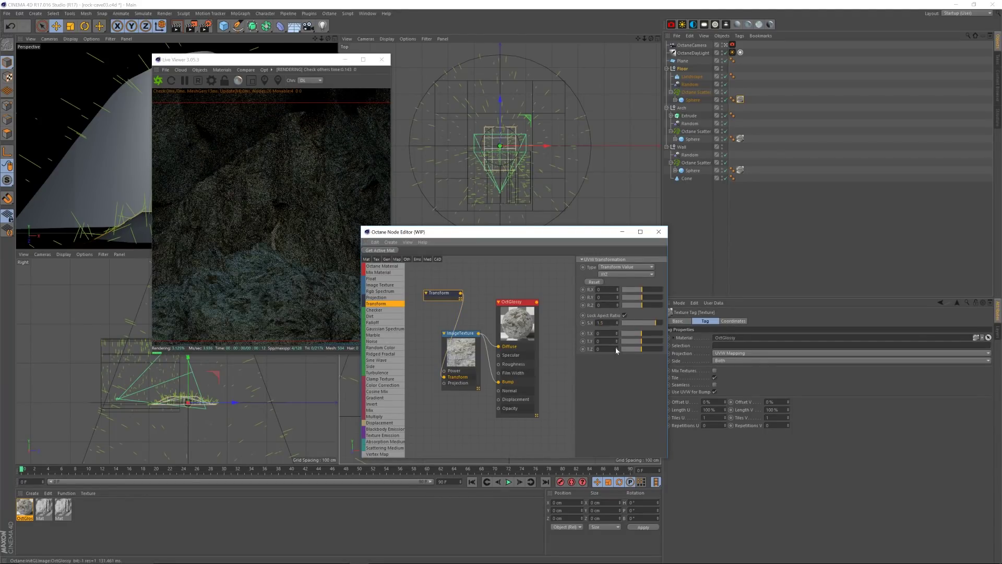
click(659, 232)
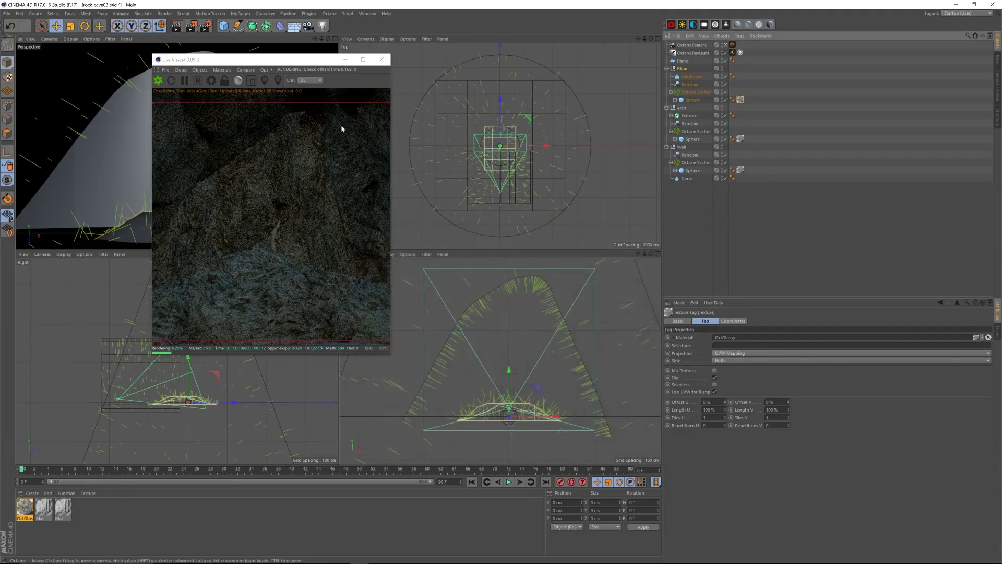
Step: Add an Octane area light to the scene and reposition the Live Viewer window clear of the top and front views
drag(298, 63, 302, 106)
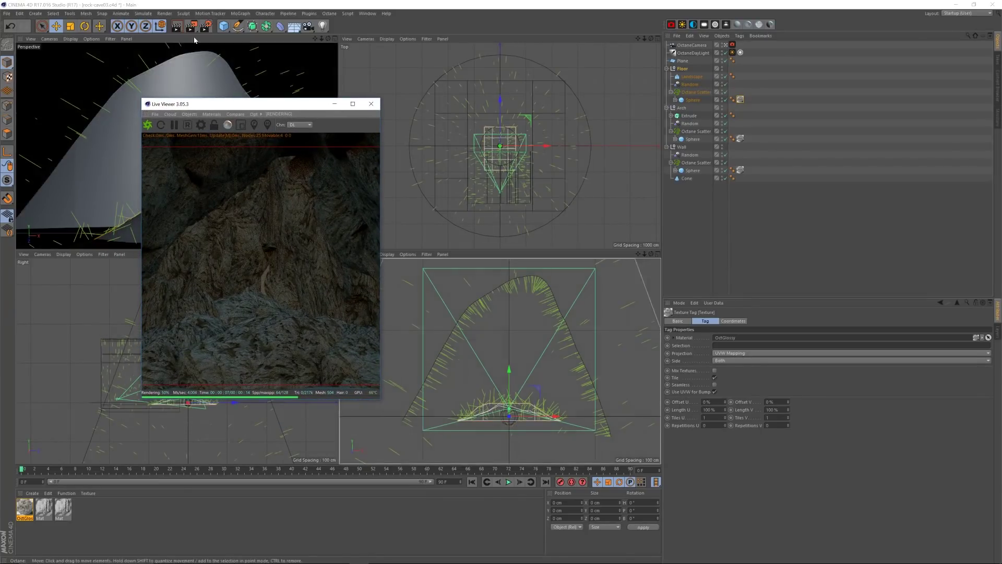
click(705, 26)
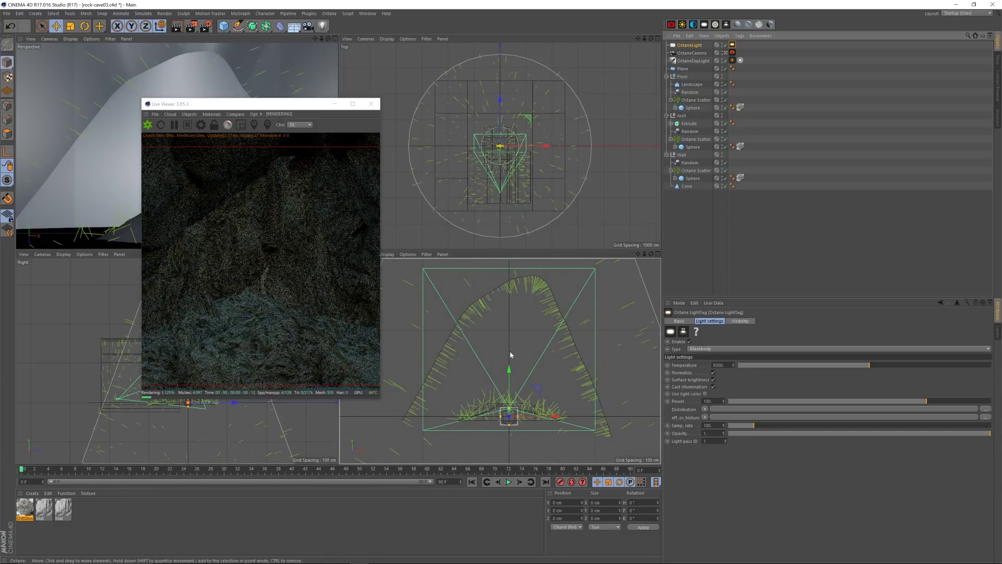
mouse_move(287, 107)
mouse_down()
mouse_move(324, 183)
mouse_move(288, 123)
mouse_up()
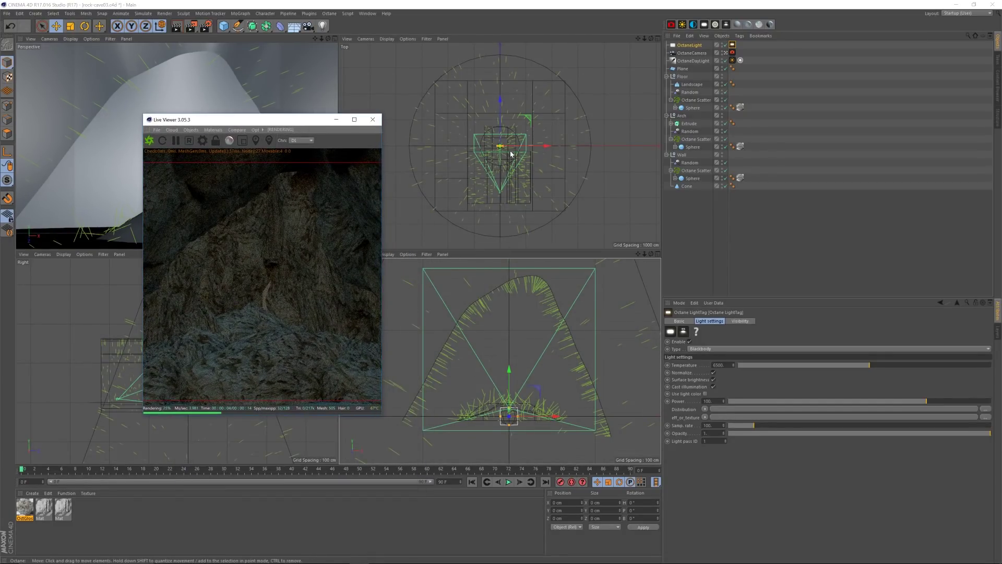
drag(271, 122, 257, 114)
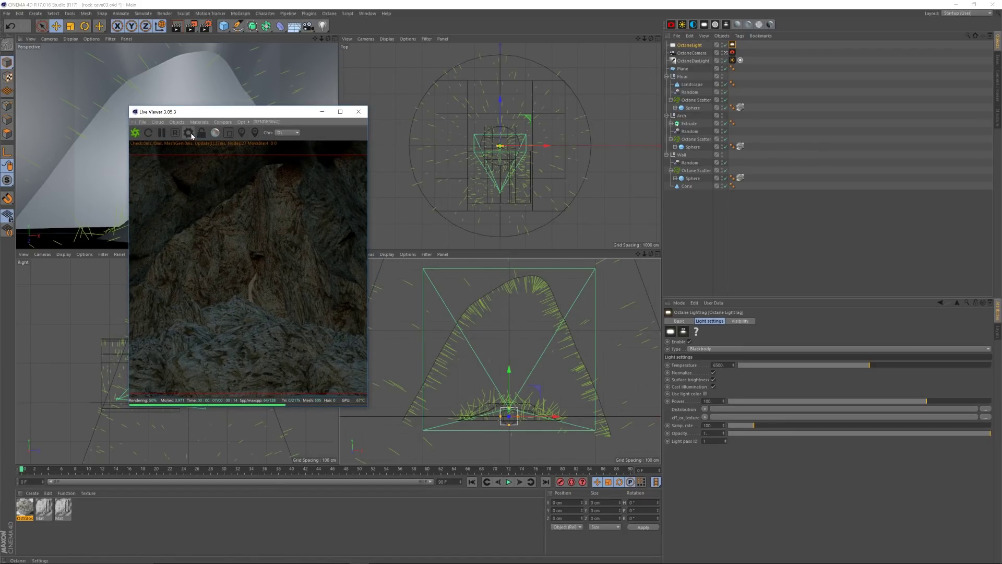
Step: Set the Directlighting GI mode to GI_DIFFUSE in the Octane render settings
click(193, 135)
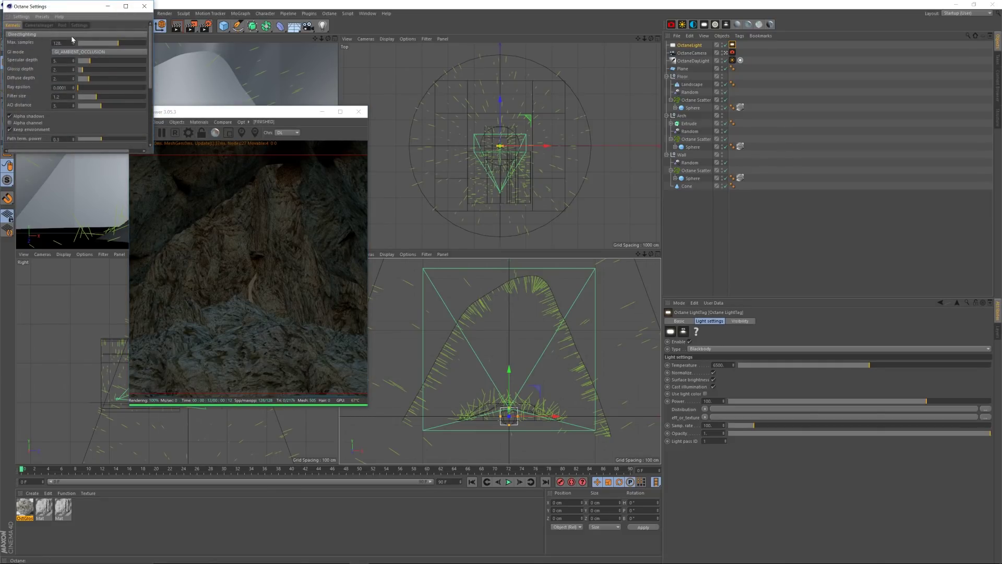
drag(86, 10, 101, 39)
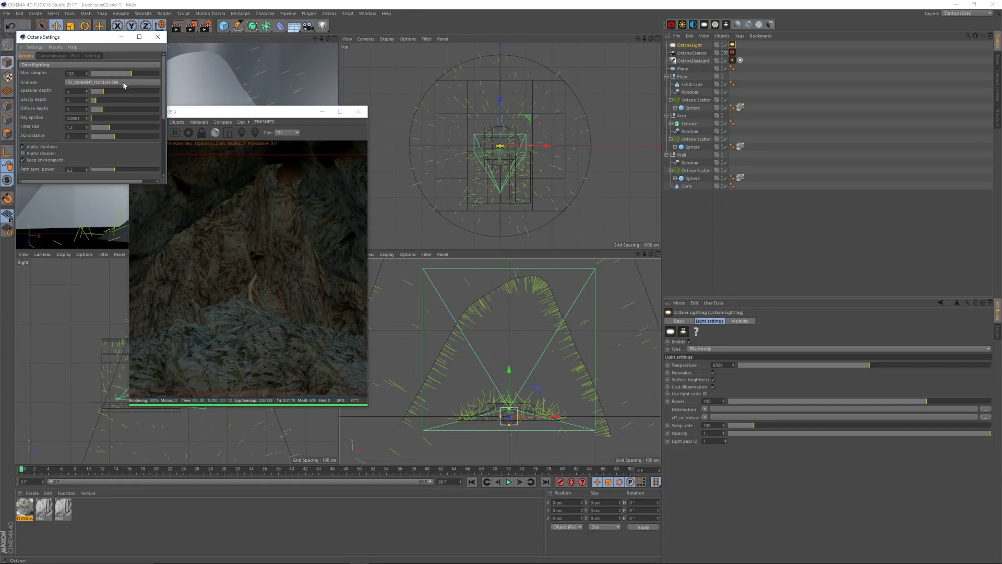
click(125, 83)
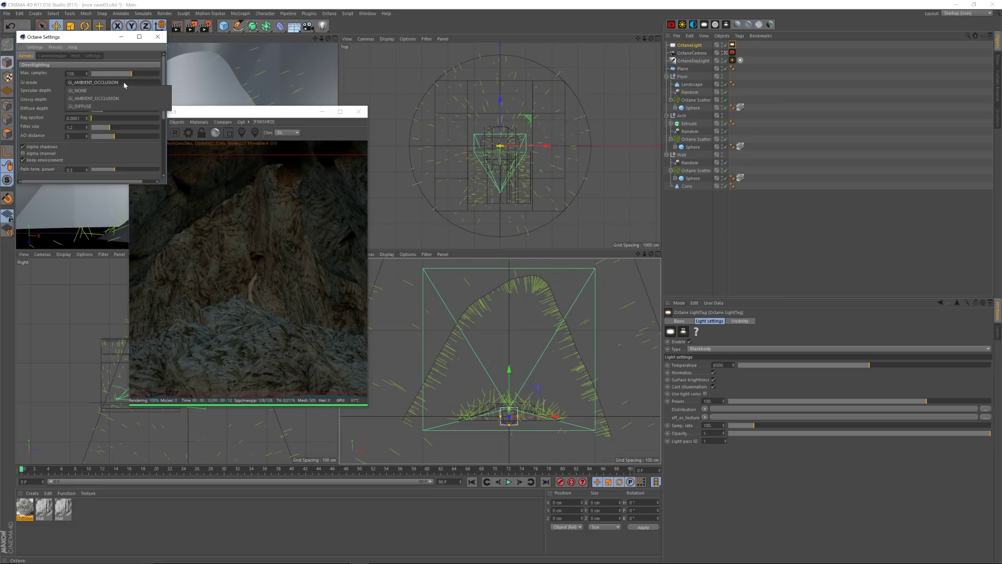
click(126, 106)
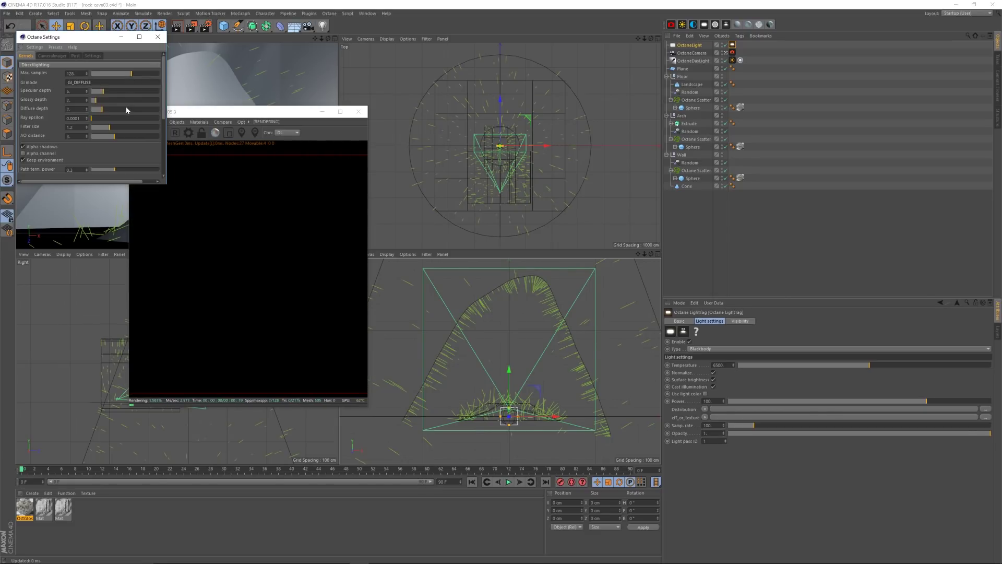
drag(250, 113, 269, 133)
Step: Move the Octane light to about 767 cm on Z and rotate its heading to 90°
drag(501, 102, 502, 85)
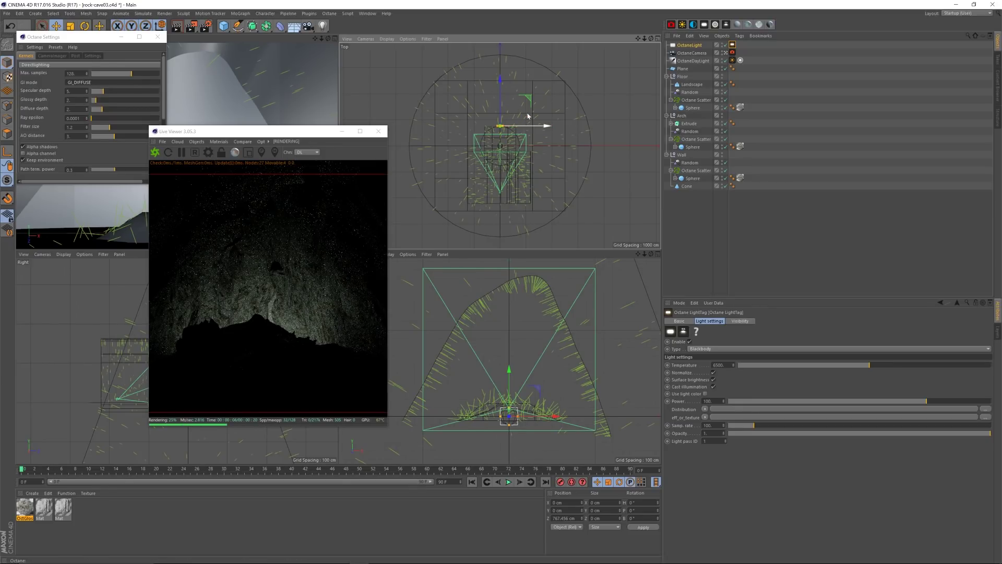
scroll(510, 97, up, 4)
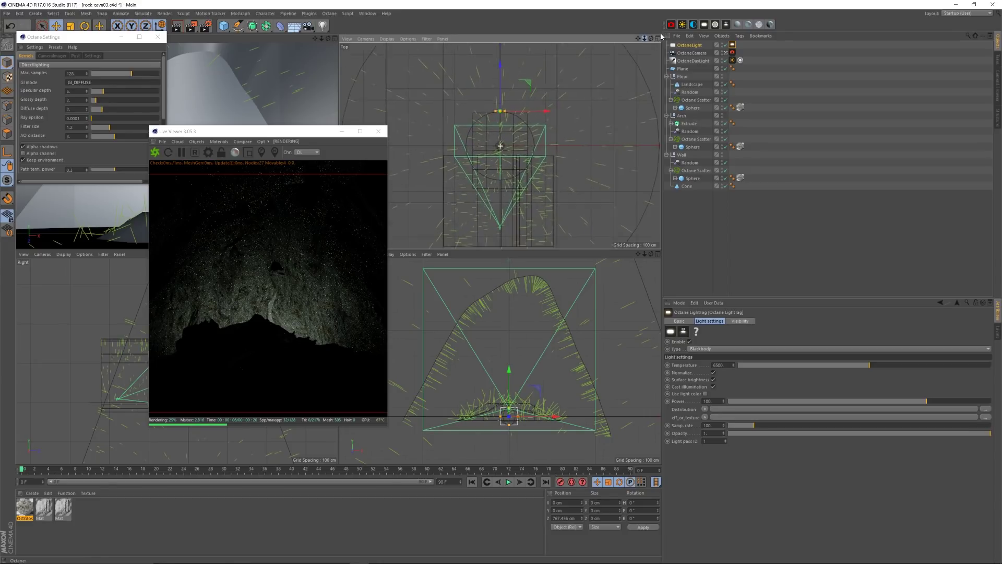
key(r)
drag(475, 107, 491, 143)
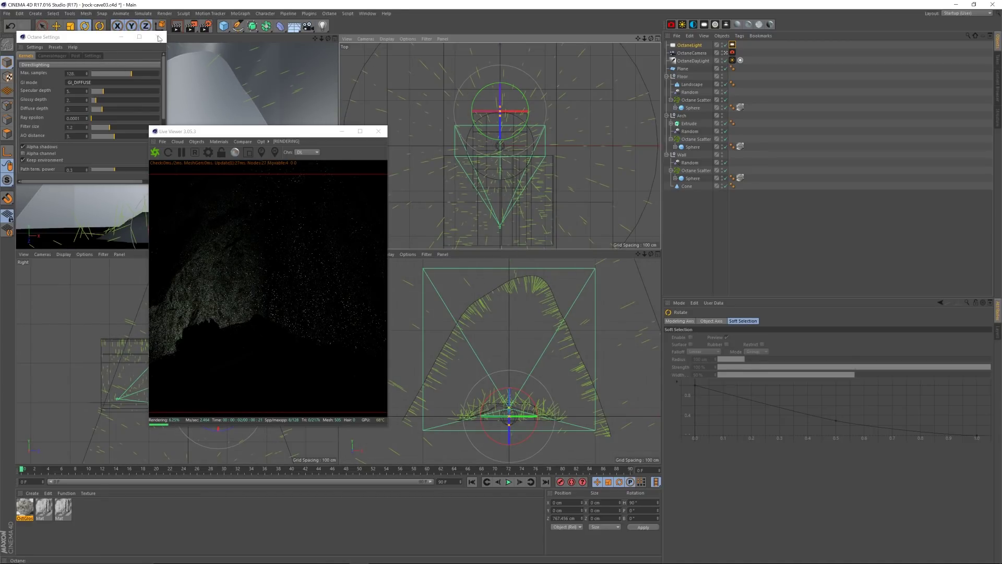
click(157, 38)
drag(208, 131, 150, 104)
Step: Move the Octane light sideways to about 1566 cm on X and raise it to about 127 cm on Y
click(57, 26)
drag(552, 111, 574, 112)
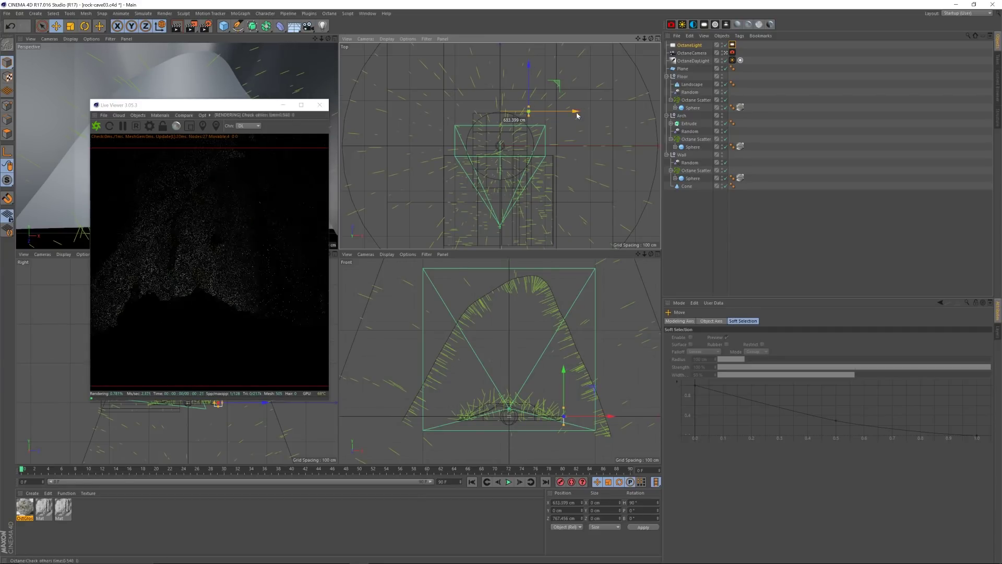
drag(565, 372, 566, 356)
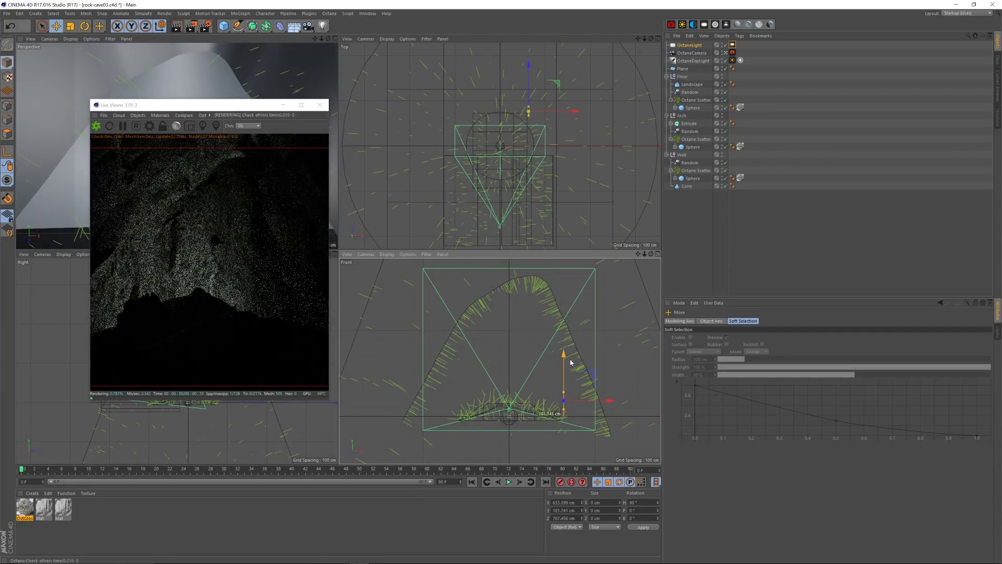
drag(618, 401, 671, 398)
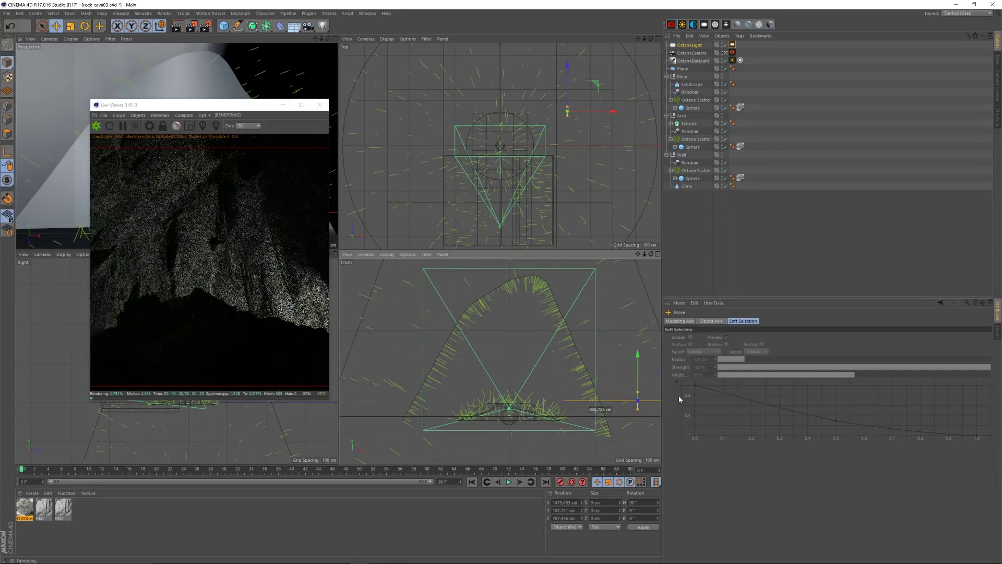
drag(645, 359, 647, 363)
click(692, 46)
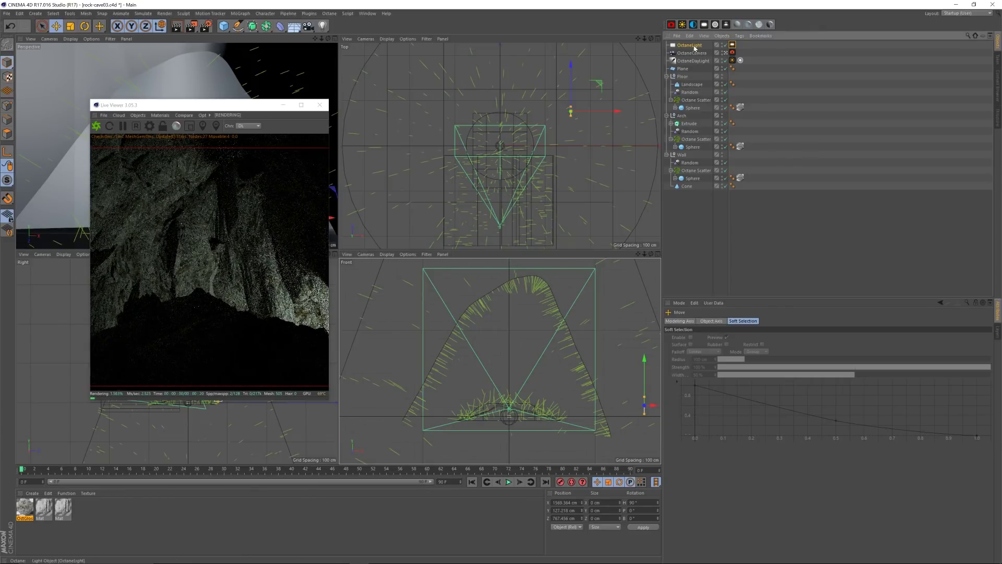
Step: Raise the power in the Octane light's light tag, trying 200 and 1000 before settling on 800
click(732, 45)
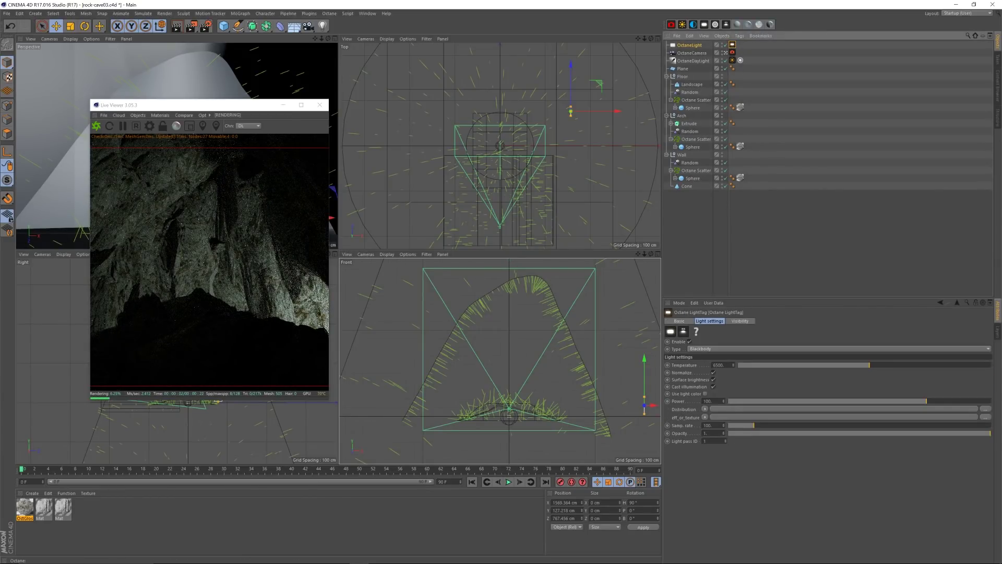
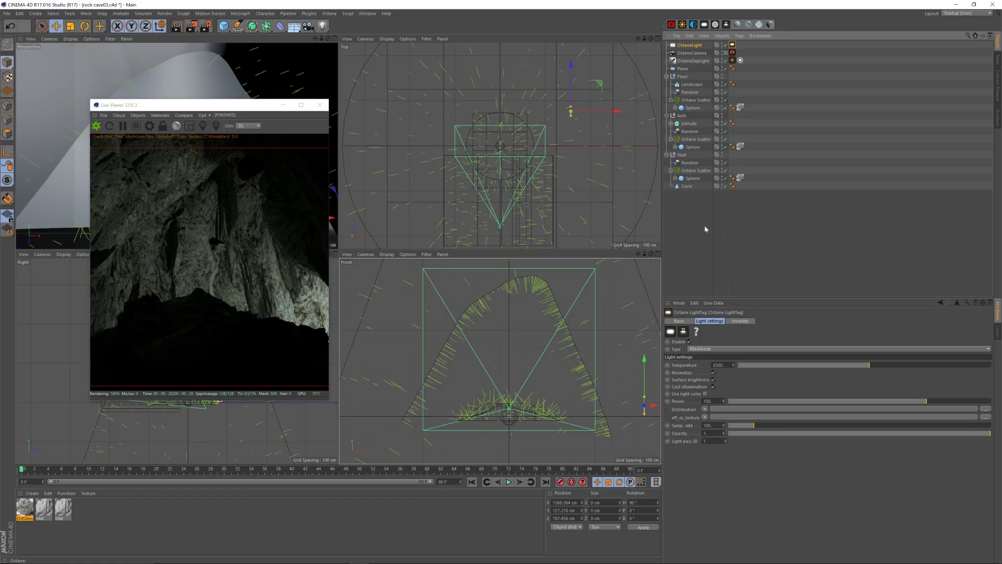
click(705, 401)
text(200)
key(Return)
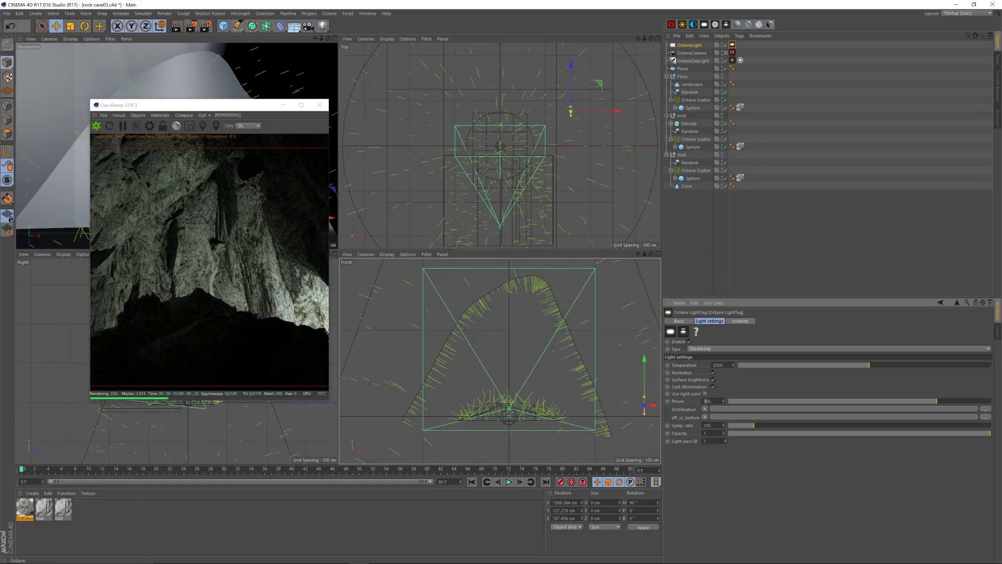
key(Return)
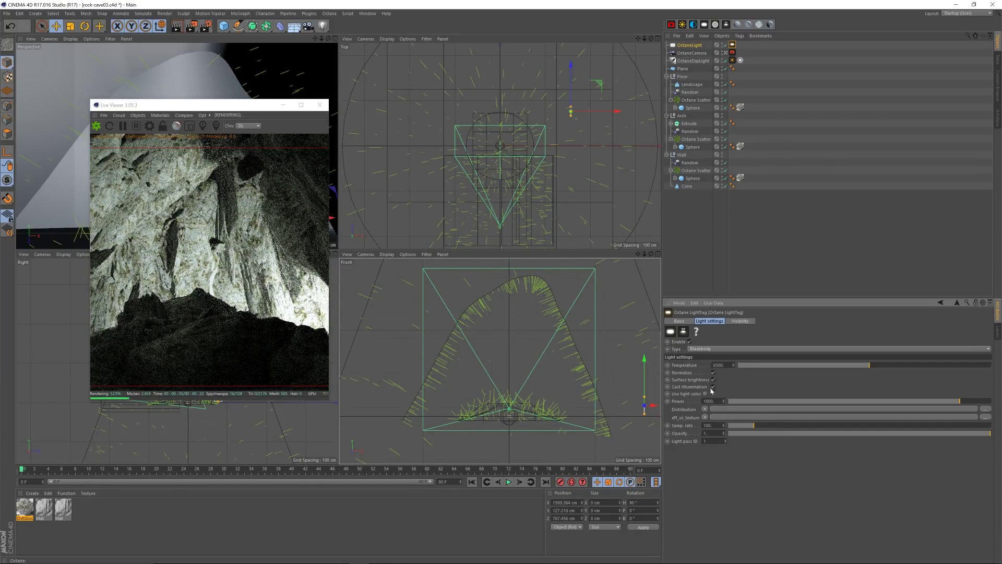
text(800)
key(Return)
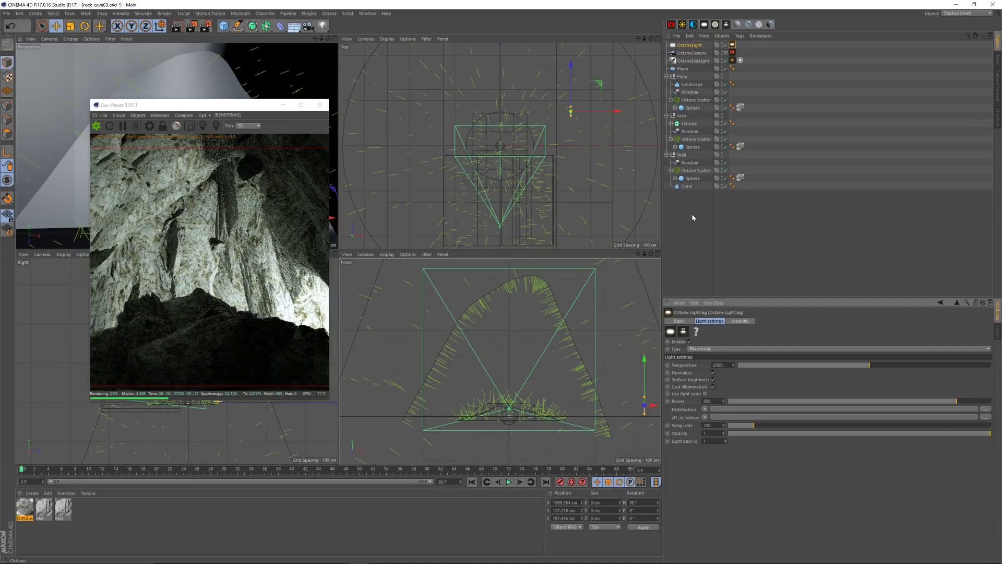
Step: Try the Pathtracing kernel with 1000 max samples in the Octane render settings
mouse_move(213, 106)
mouse_down()
mouse_move(208, 96)
mouse_move(200, 102)
mouse_move(229, 100)
mouse_up()
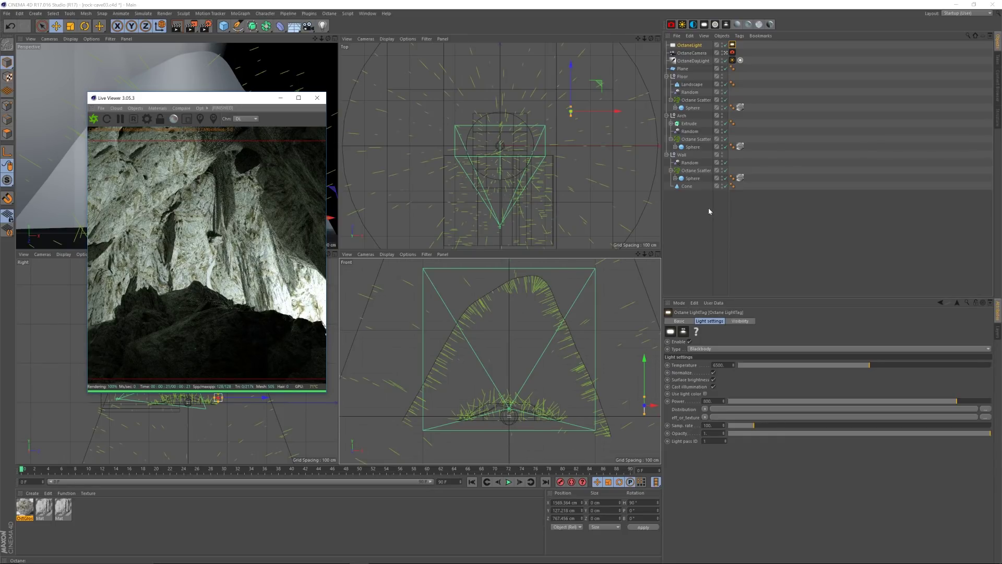
click(147, 119)
drag(65, 7, 421, 70)
click(397, 98)
click(398, 125)
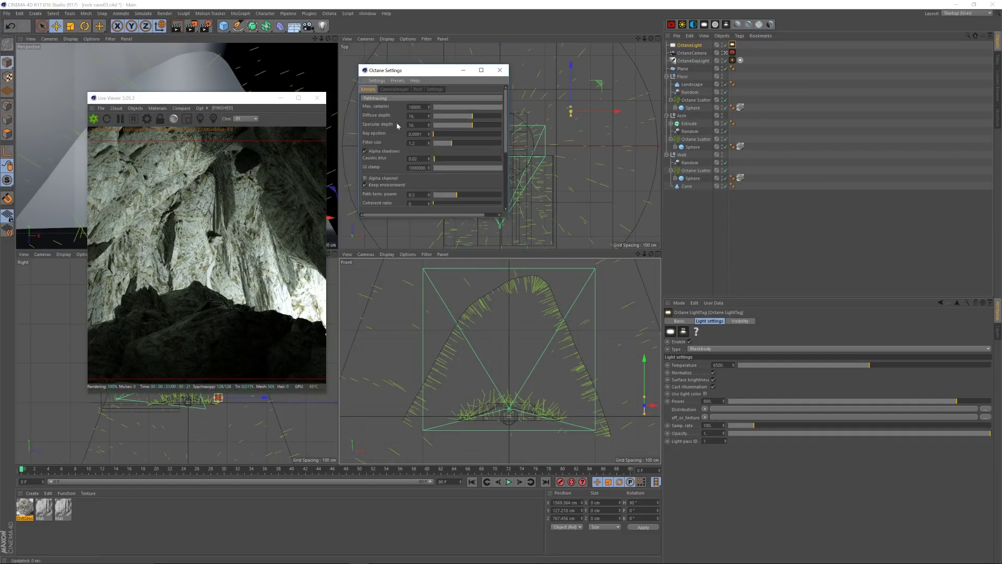
key(BackSpace)
key(Return)
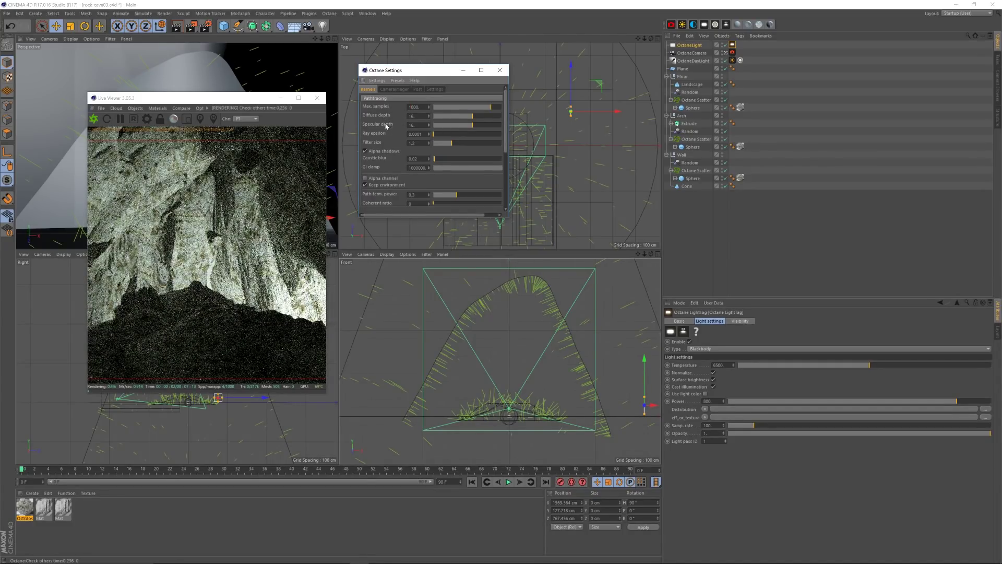
drag(426, 78, 411, 73)
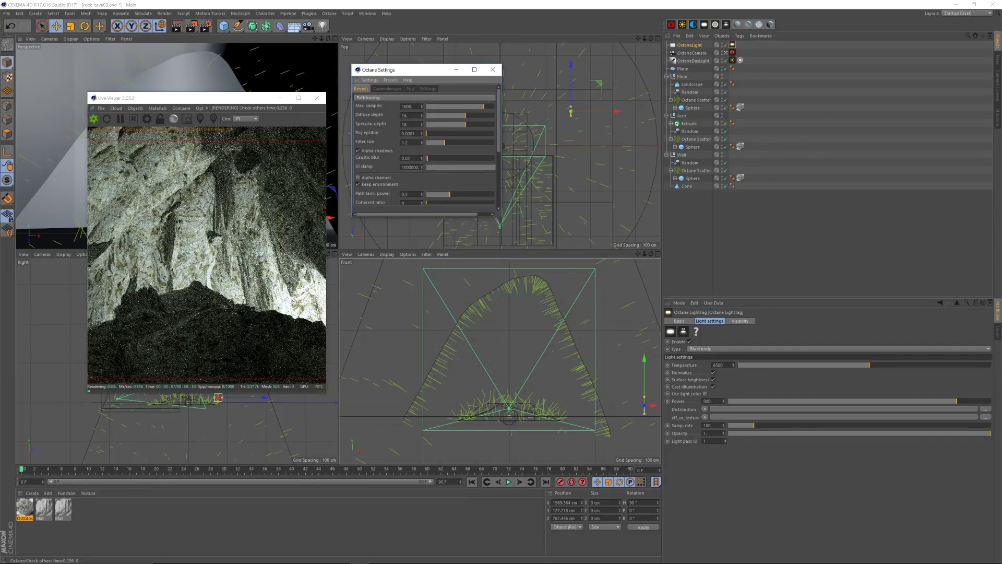
Step: Switch the render kernel back to Directlighting and close the Octane settings
click(390, 98)
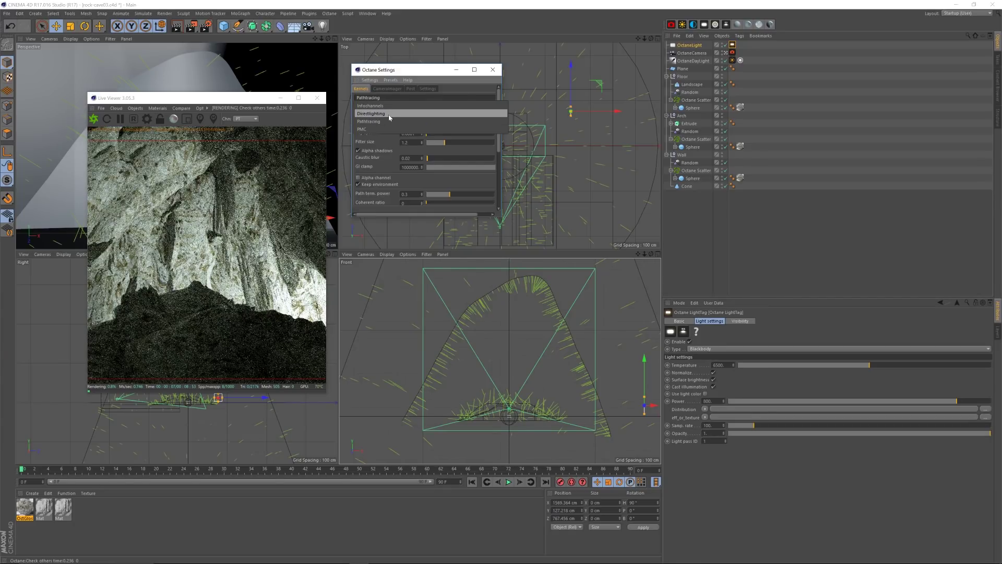
click(390, 116)
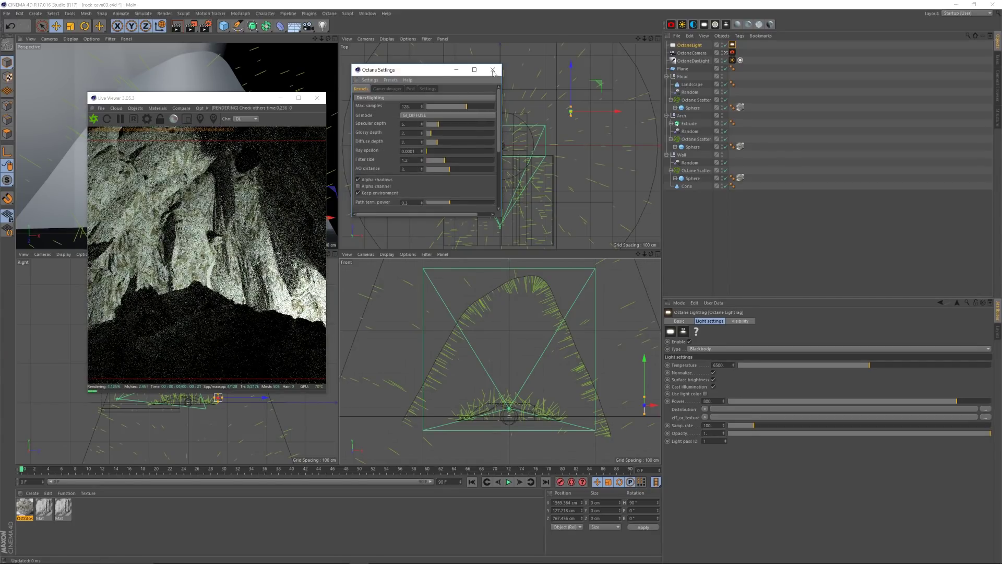
drag(417, 69, 69, 6)
click(144, 6)
drag(203, 98, 182, 77)
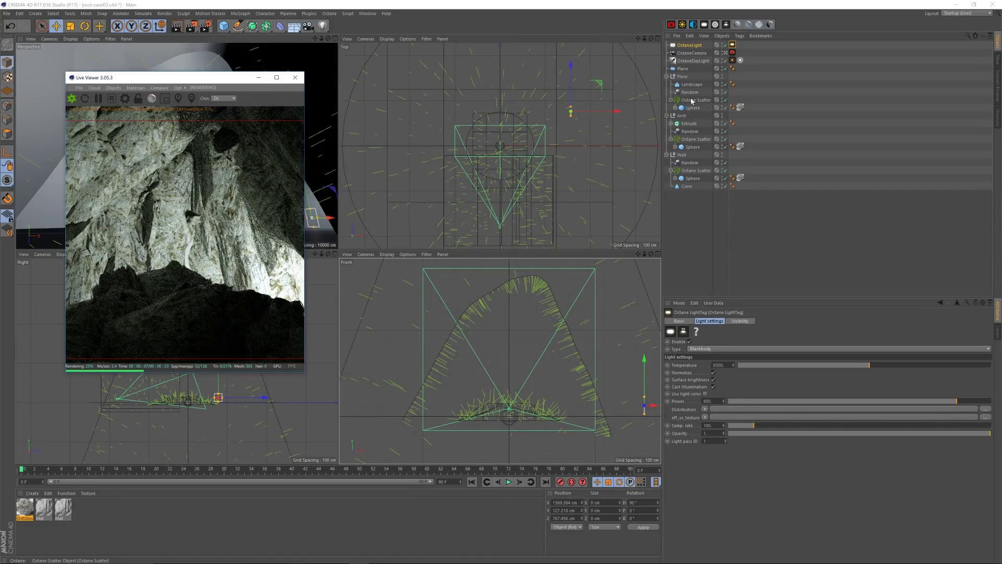
Step: Collapse the Floor and Arch groups in the object hierarchy
click(667, 76)
click(666, 84)
click(681, 84)
mouse_move(501, 123)
mouse_down()
mouse_move(500, 111)
mouse_move(501, 129)
mouse_up()
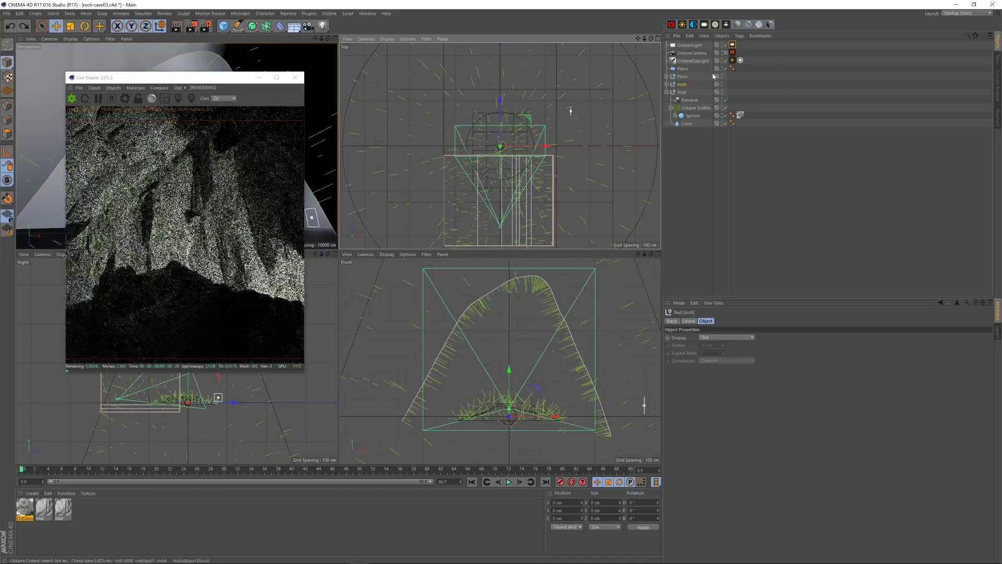
Step: Move the Octane light along the cave's depth to about -66 cm on Z, checking the lighting in the Live Viewer
click(694, 60)
click(688, 45)
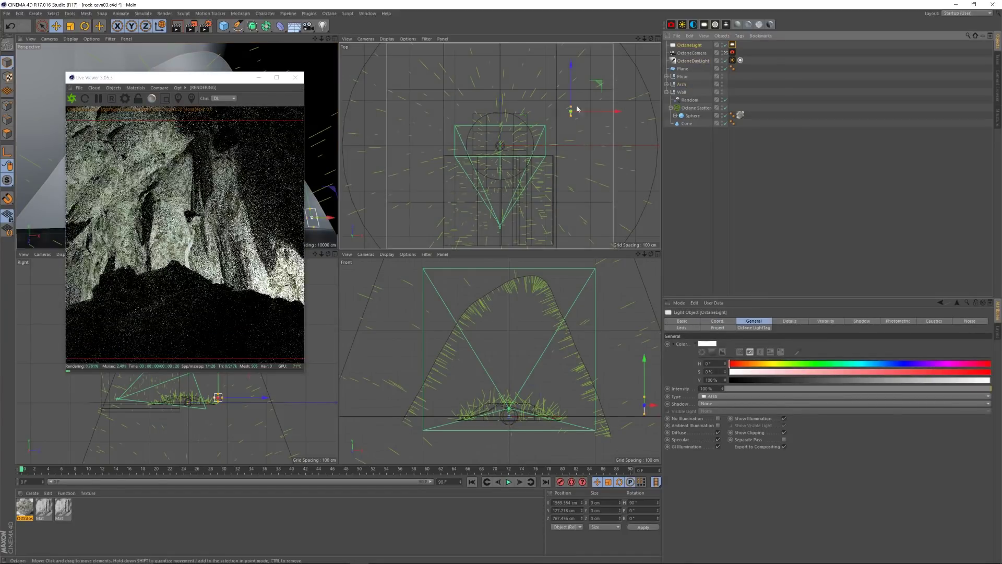
drag(571, 103, 574, 139)
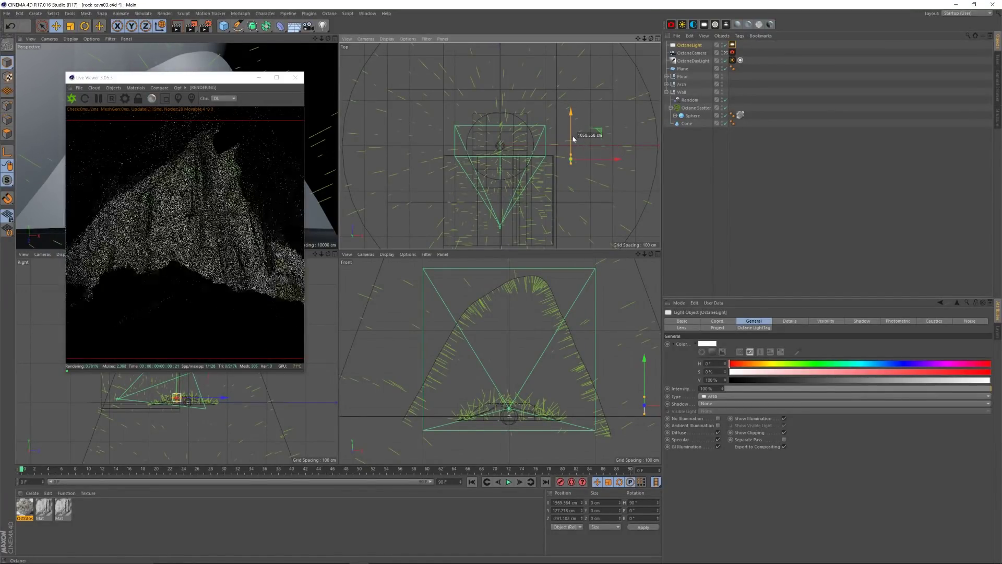
drag(220, 77, 285, 69)
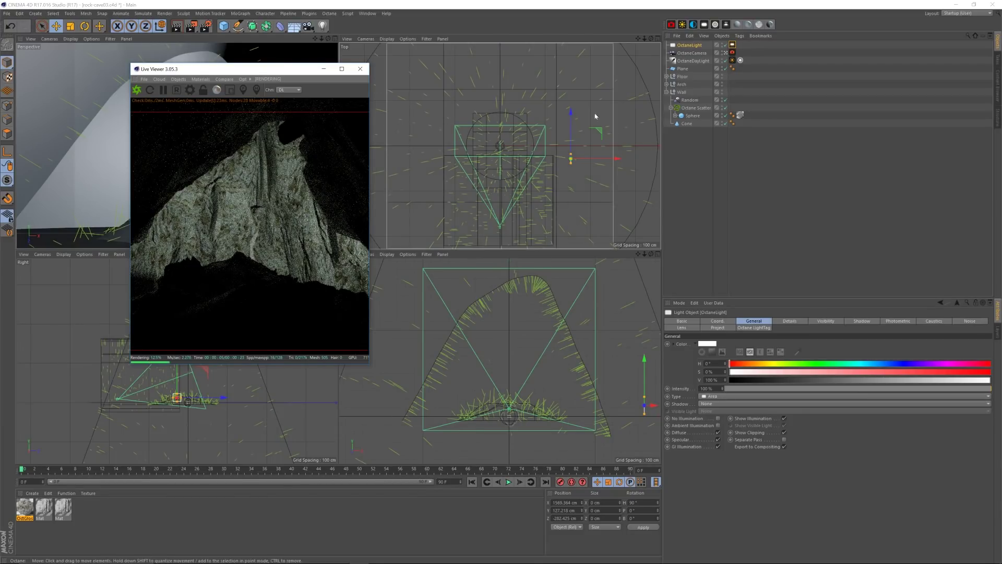
drag(287, 74, 270, 76)
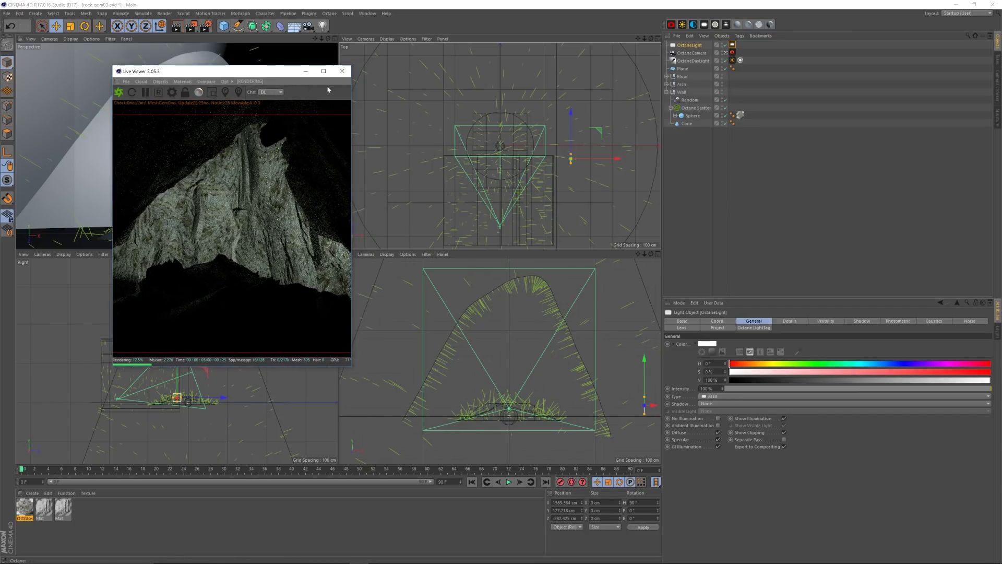
drag(570, 124, 572, 114)
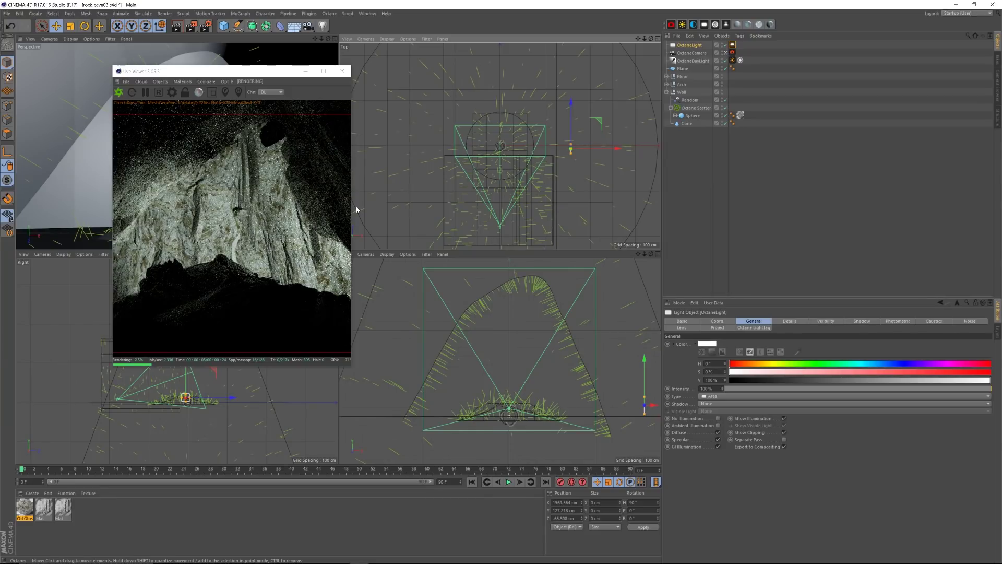
drag(256, 74, 272, 74)
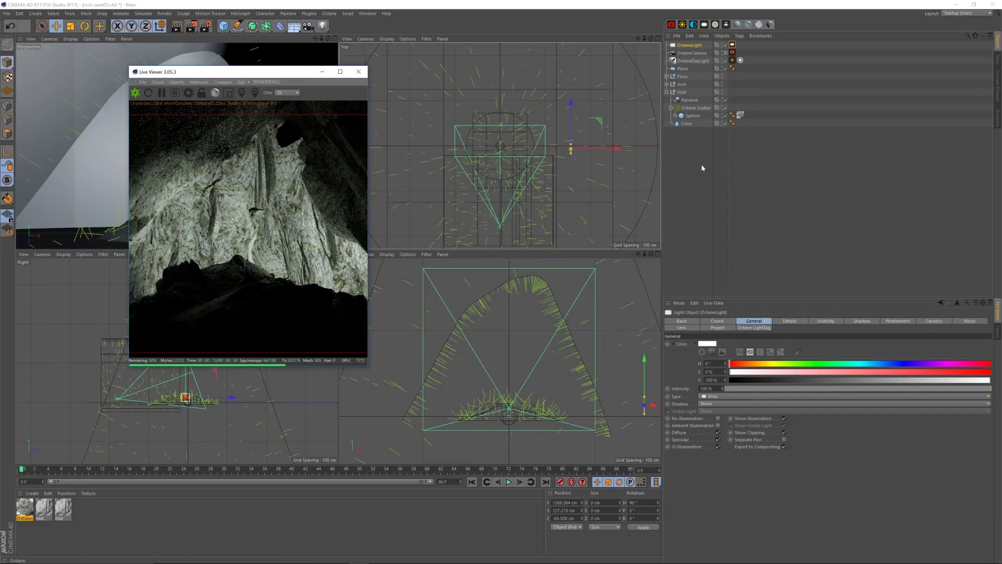
mouse_move(253, 76)
mouse_down()
mouse_move(239, 74)
mouse_move(270, 76)
mouse_up()
Step: Deselect all objects and save the cave scene
click(754, 174)
click(720, 170)
key(ctrl+s)
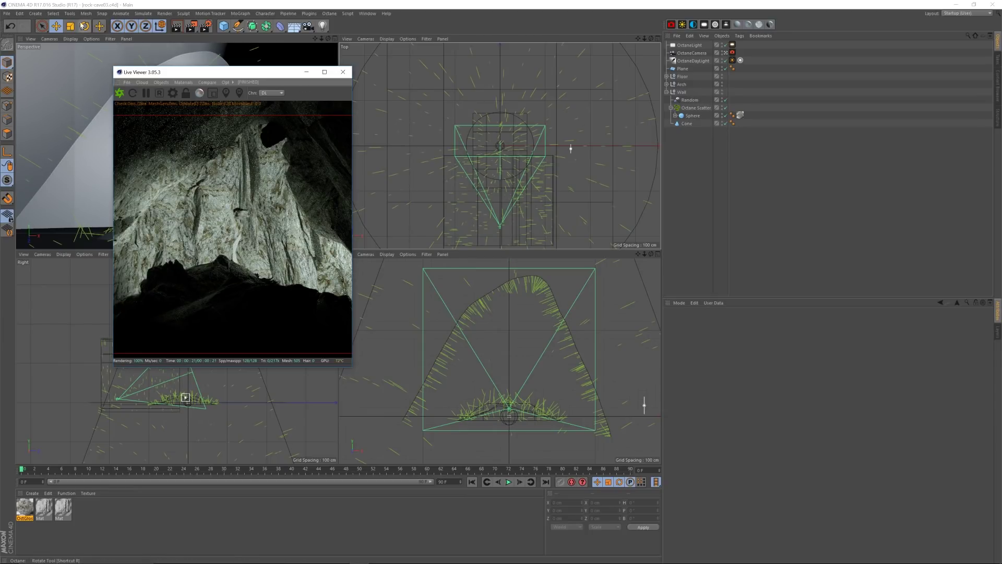
Step: Open xoio_People_Collection_OBJ.obj from the xoio_3d_people_collection folder under 3D_Assets > People, accepting the import options
click(8, 14)
click(24, 32)
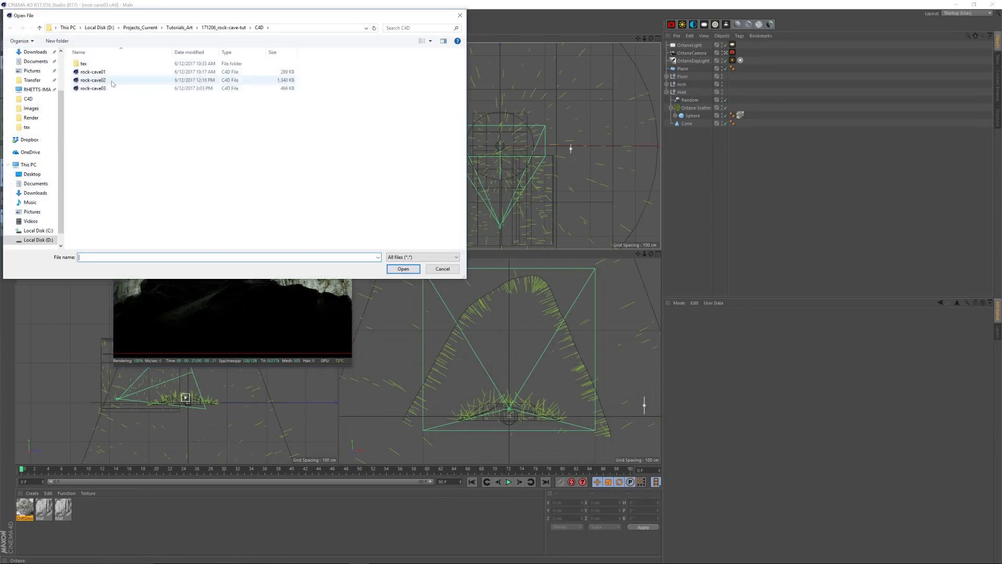
scroll(47, 61, up, 2)
click(34, 86)
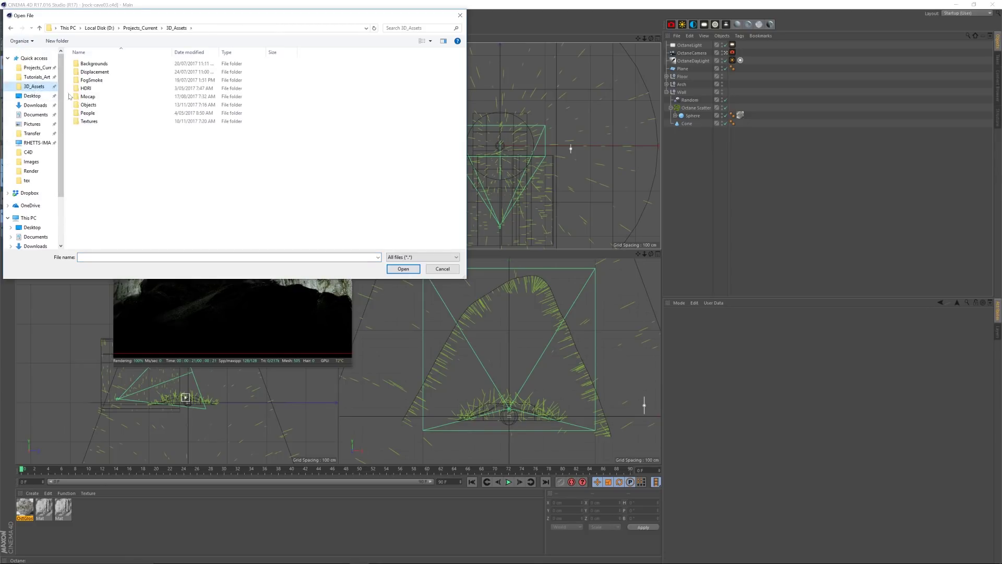
double_click(87, 113)
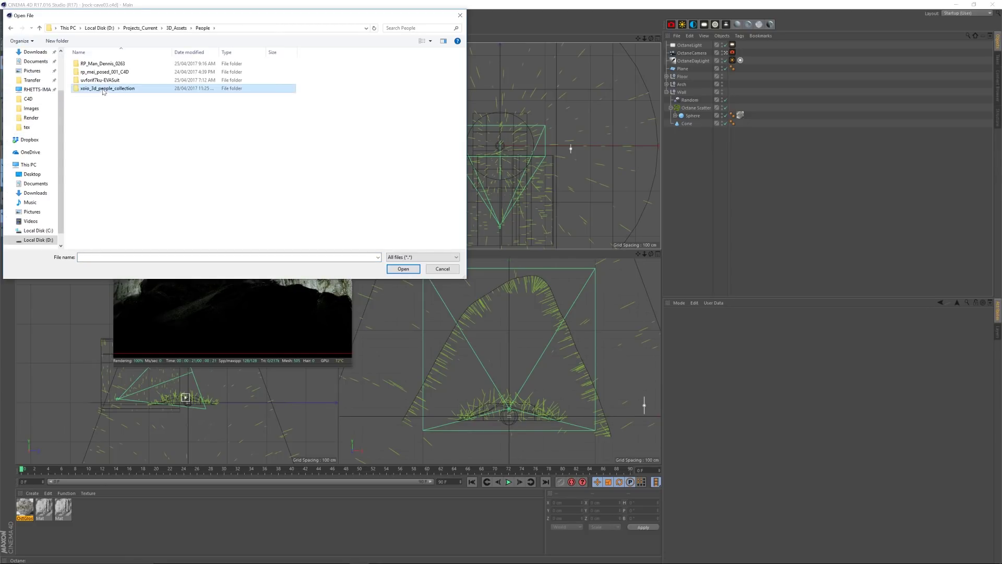
double_click(102, 89)
click(113, 114)
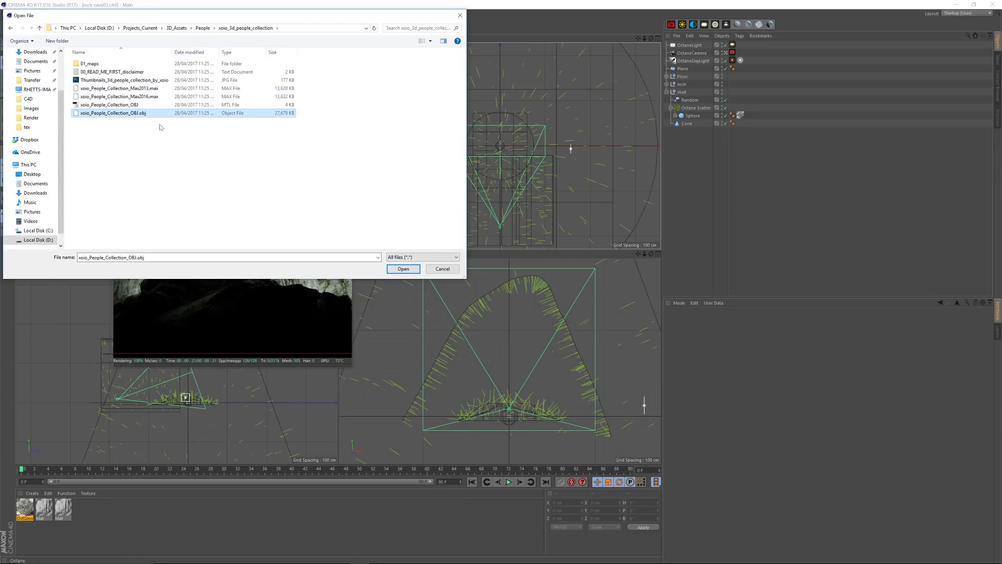
click(401, 267)
click(392, 350)
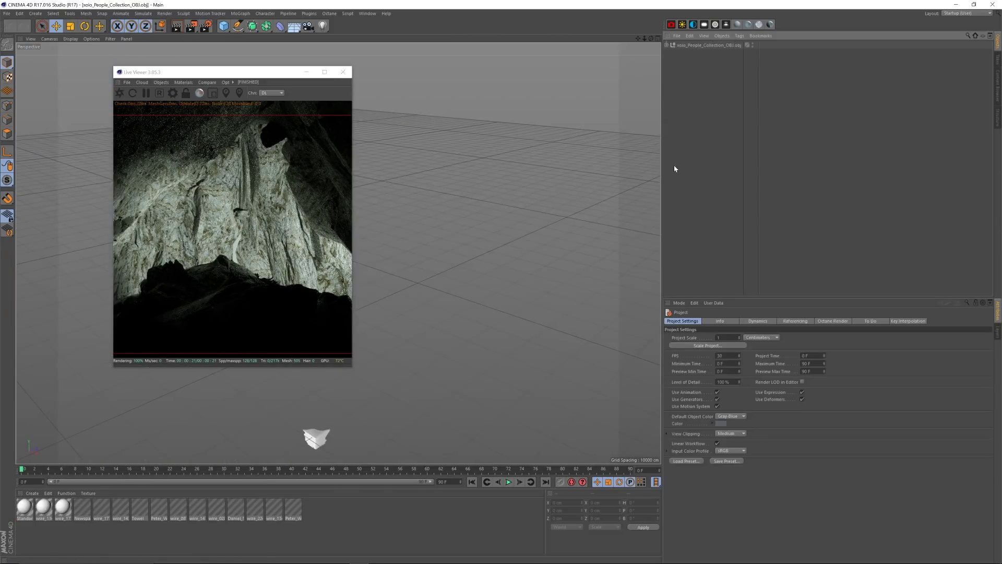
Step: Copy the standing man beside the one resting a foot on the platform and paste him into the rock-cave03 project
drag(247, 74, 834, 174)
drag(644, 38, 577, 83)
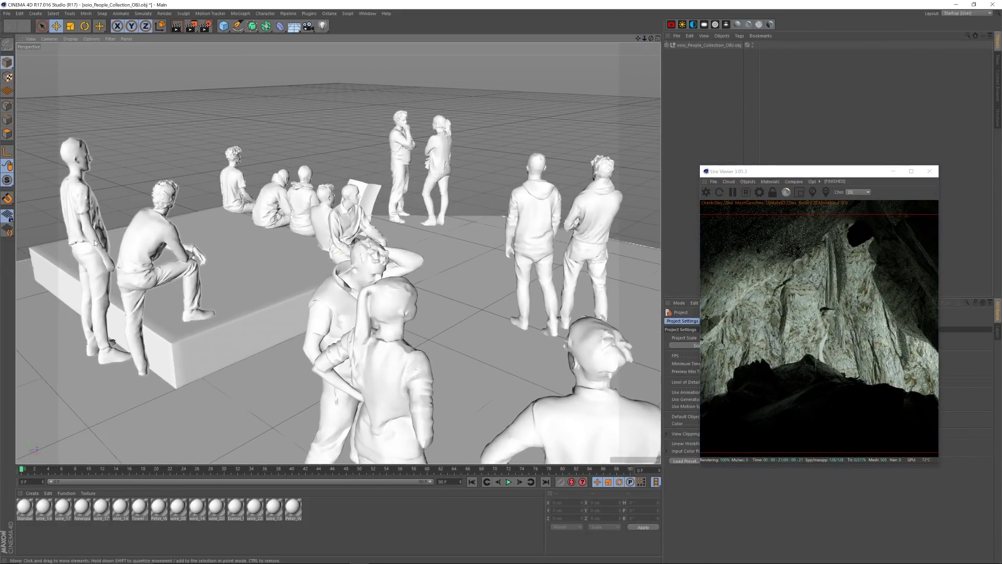
click(686, 46)
click(666, 46)
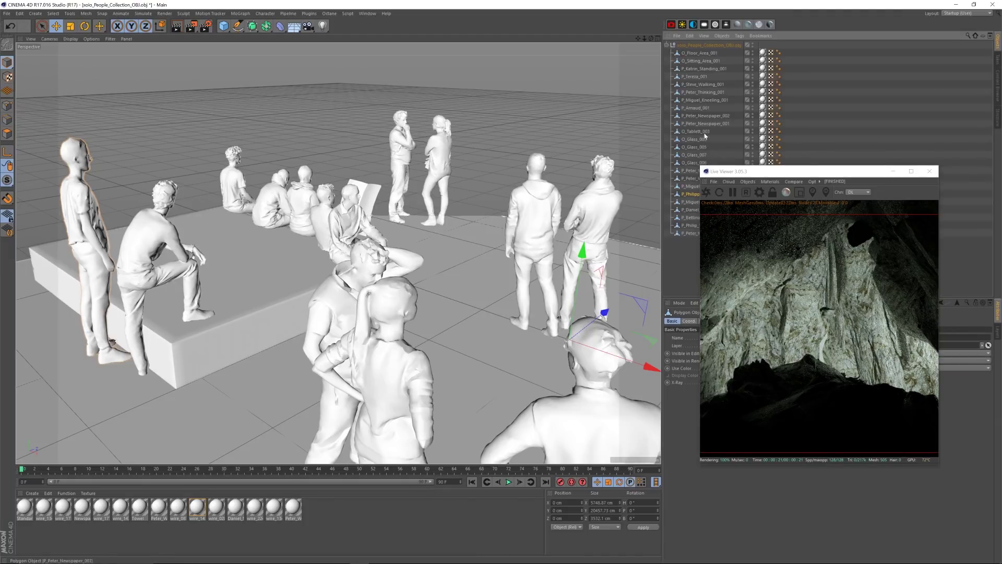
drag(757, 168, 813, 170)
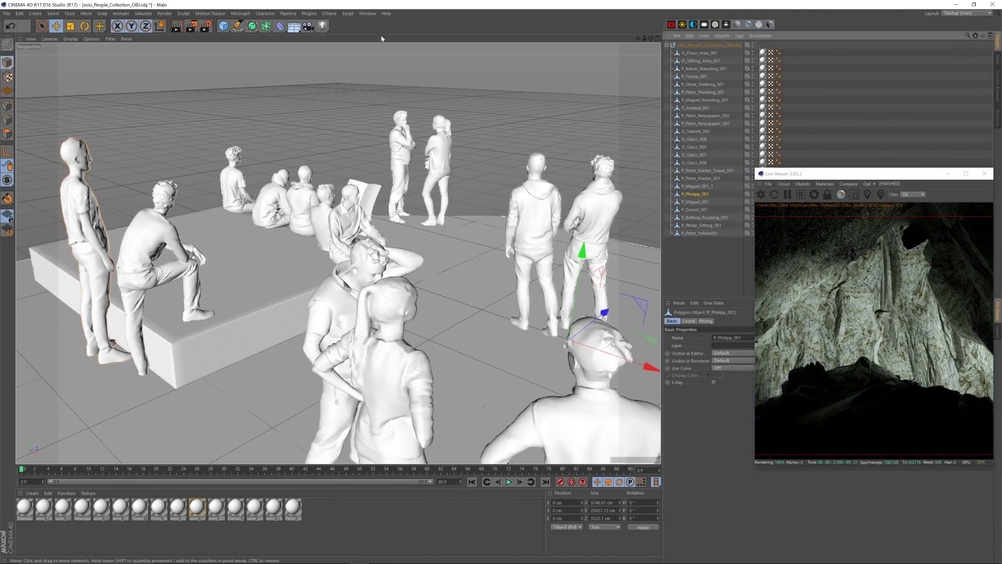
click(368, 13)
click(391, 208)
key(ctrl+v)
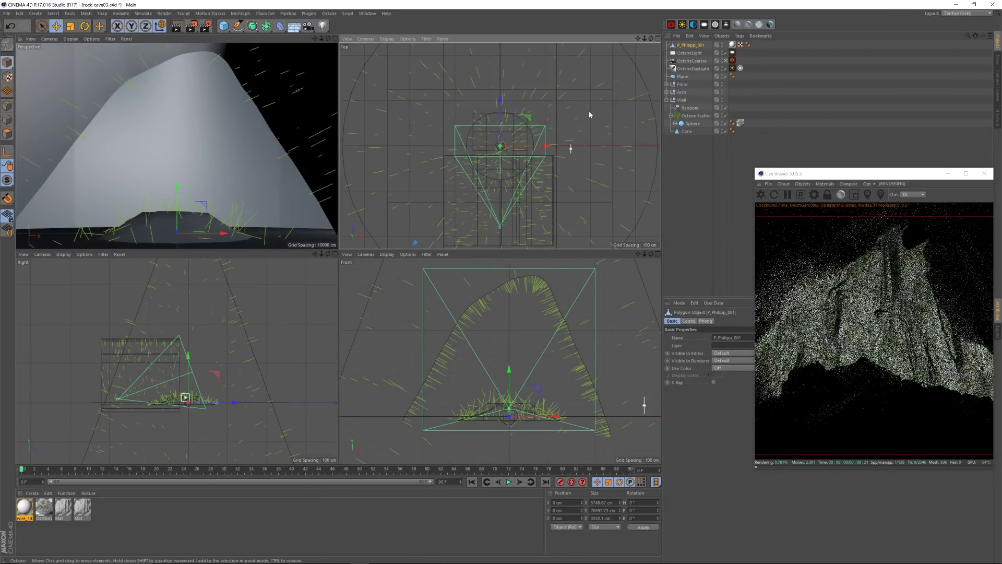
Step: Move the pasted figure's axis from the world origin onto the figure, about -30000 cm on X and -34000 cm on Z
key(h)
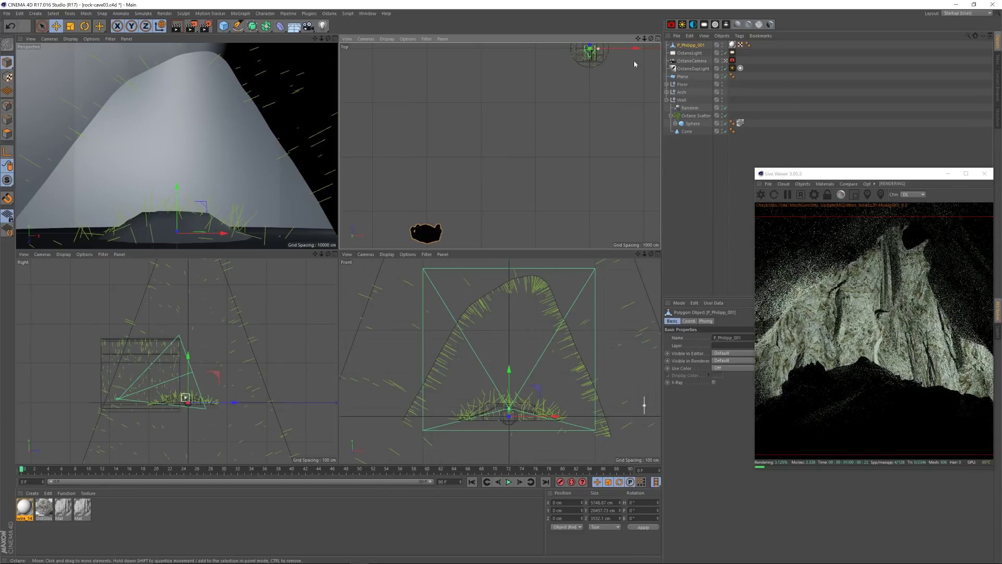
drag(644, 39, 645, 60)
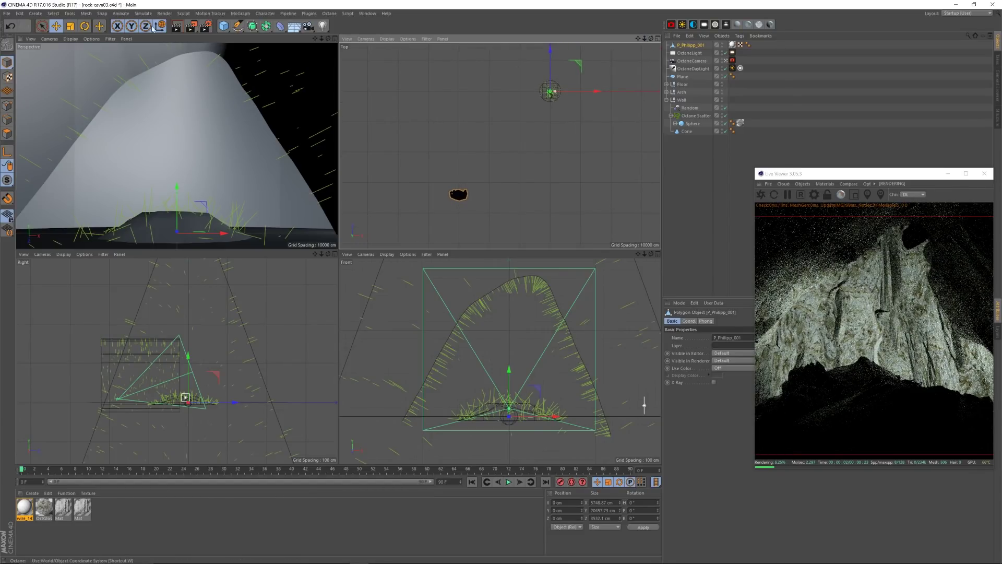
drag(578, 65, 487, 168)
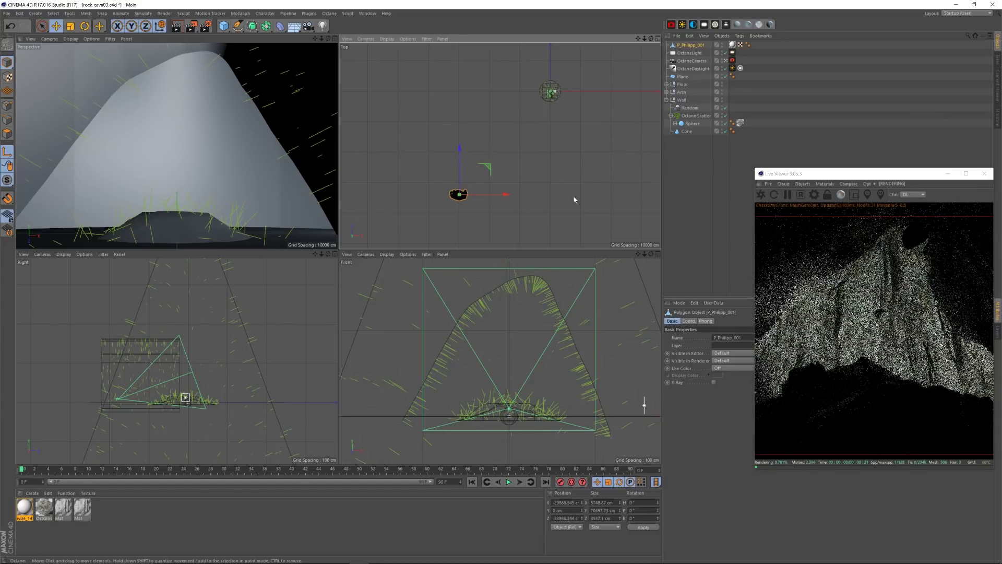
Step: Leave axis modification and scale the figure down uniformly to about 7900 cm tall
key(o)
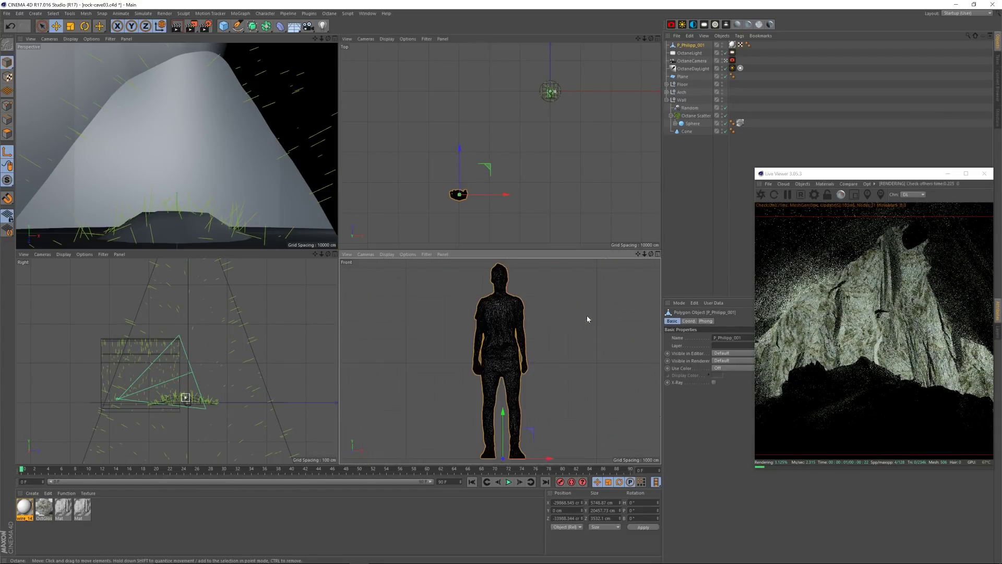
drag(644, 254, 644, 274)
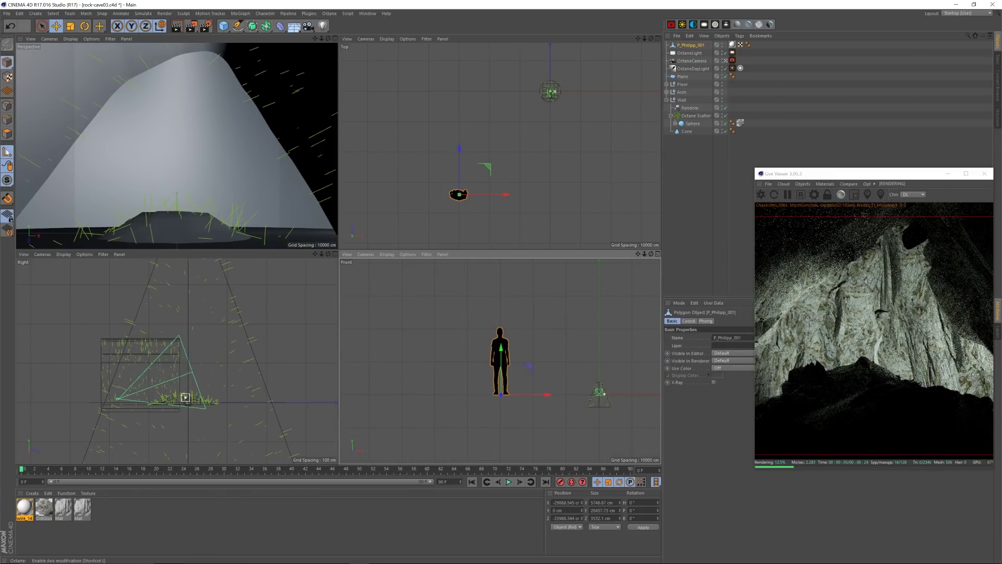
key(t)
drag(566, 299, 447, 414)
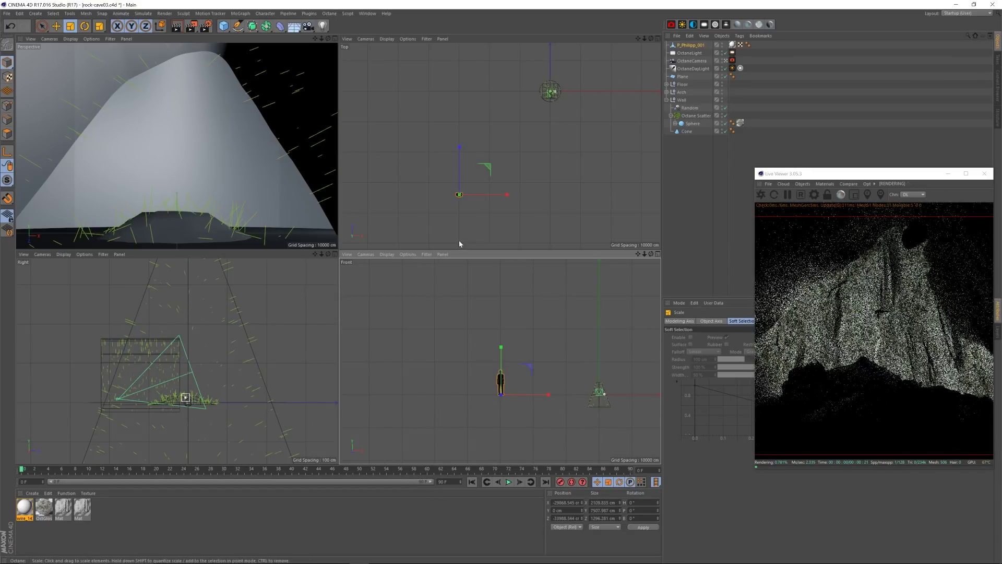
Step: Move the figure to the middle of the cave, about -74 cm on X and -257 cm on Z
key(e)
drag(547, 394, 640, 395)
drag(554, 159, 558, 57)
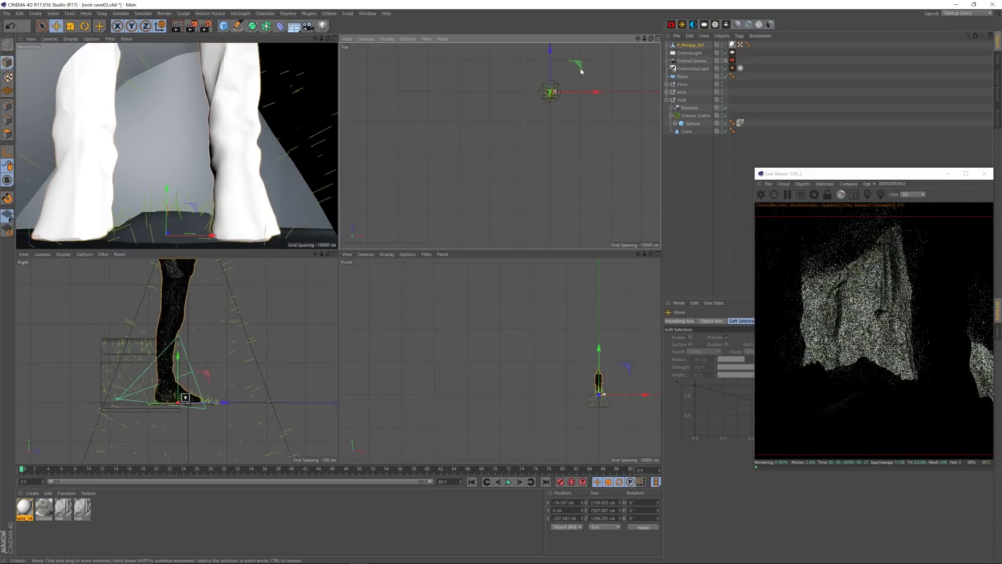
Step: Scale the figure down uniformly to about 244 cm tall and raise it above the rocky ground to about 279 cm on Y
drag(644, 39, 643, 43)
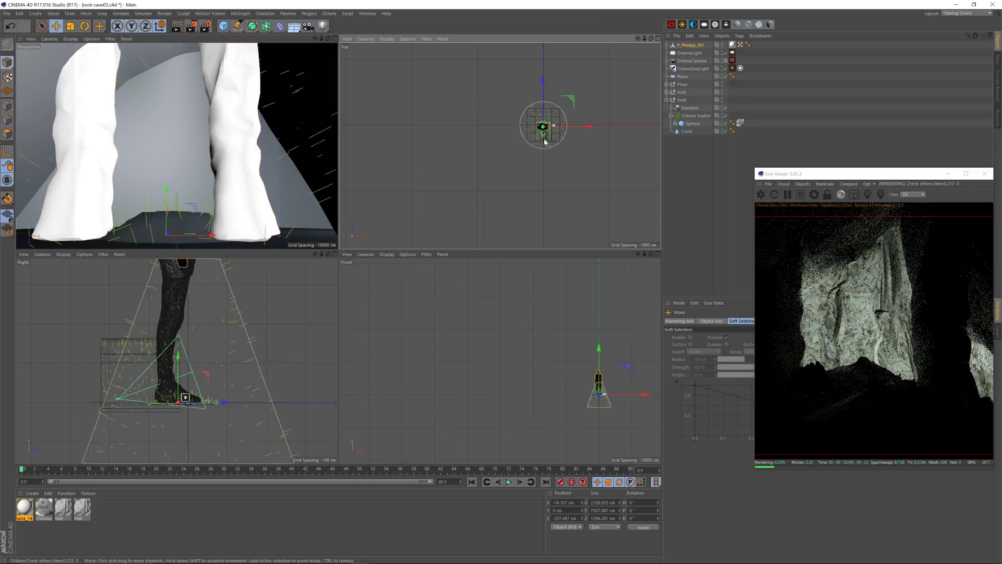
key(s)
drag(643, 39, 640, 90)
click(70, 26)
drag(240, 100, 152, 112)
click(56, 25)
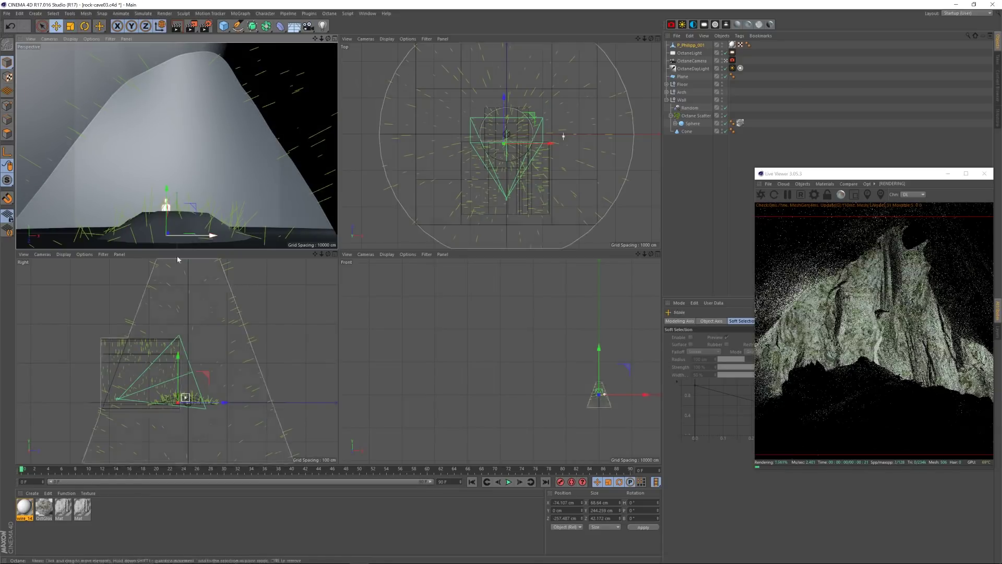
drag(179, 360, 197, 345)
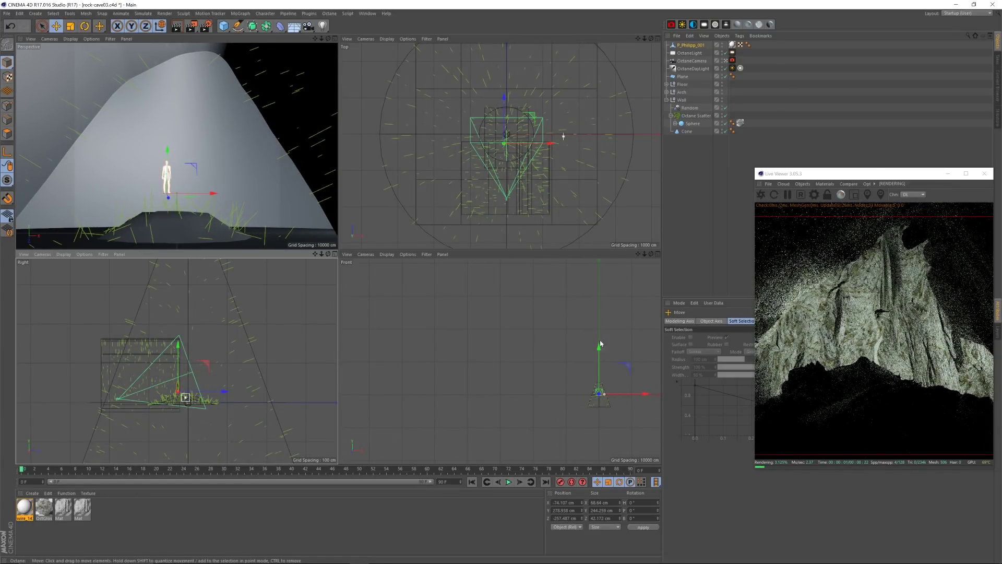
Step: Scale the figure down uniformly to about 165 cm tall, judging its size against the cave in the front view
click(617, 333)
key(s)
drag(645, 254, 633, 329)
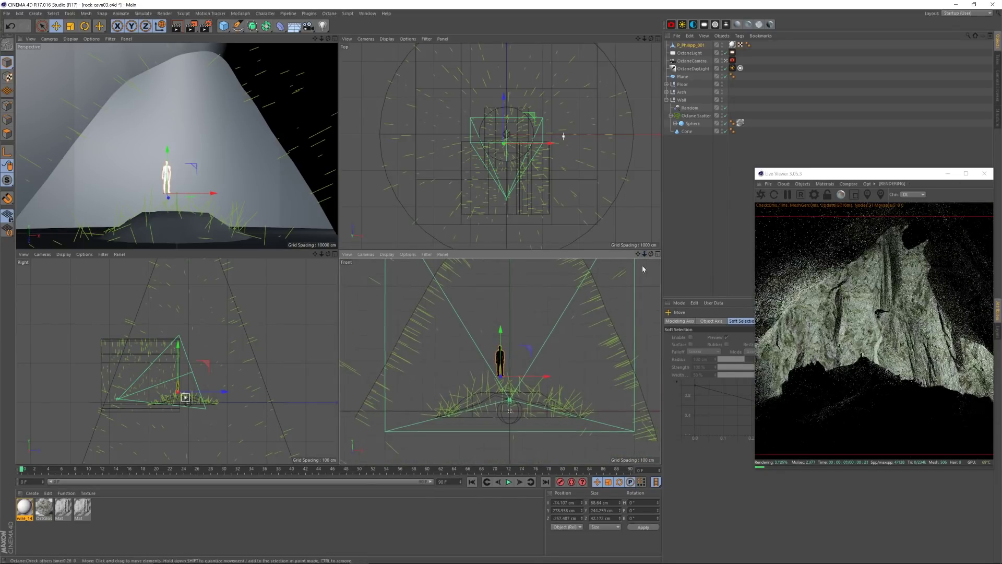
drag(644, 254, 623, 260)
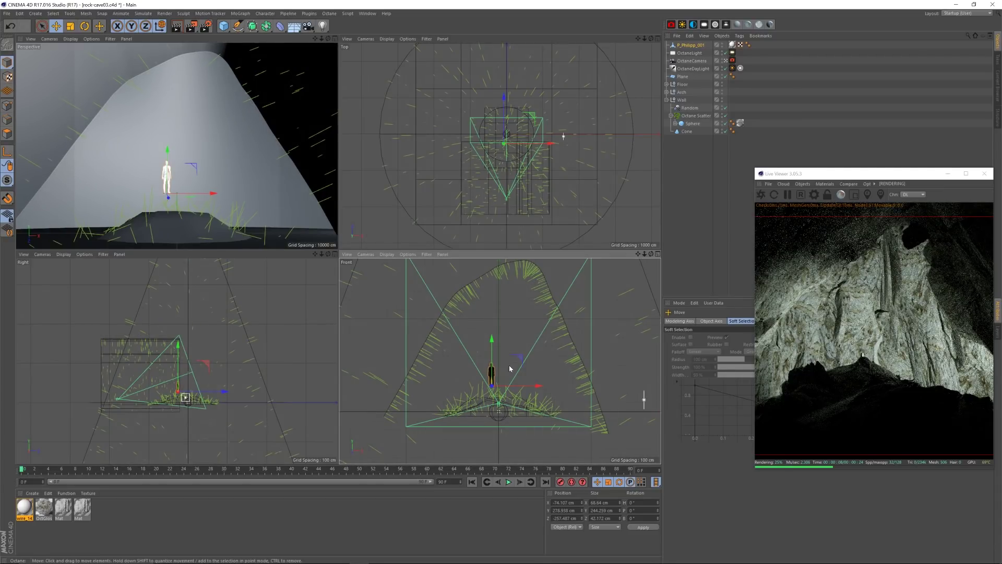
key(t)
drag(513, 363, 479, 396)
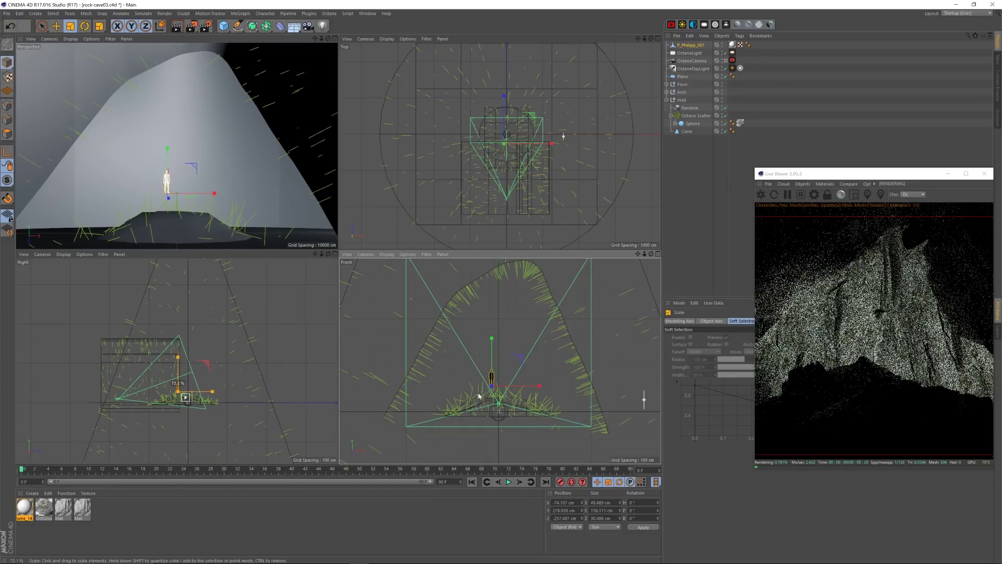
Step: Reposition the figure on the mound at about 27 cm on X, 379 cm on Y and -427 cm on Z
click(56, 26)
drag(213, 194, 227, 195)
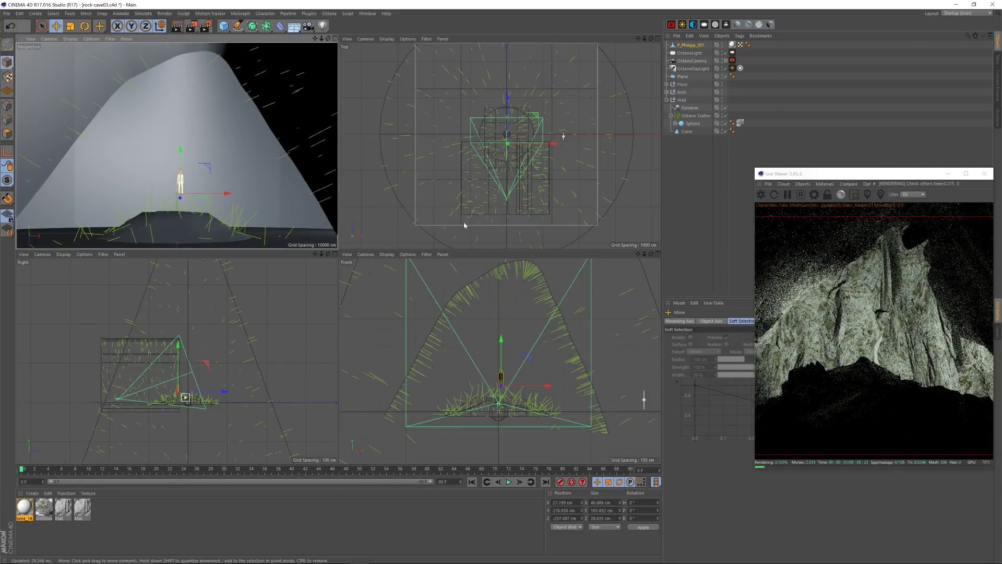
mouse_move(224, 391)
mouse_down()
mouse_move(247, 389)
mouse_move(193, 392)
mouse_move(224, 393)
mouse_up()
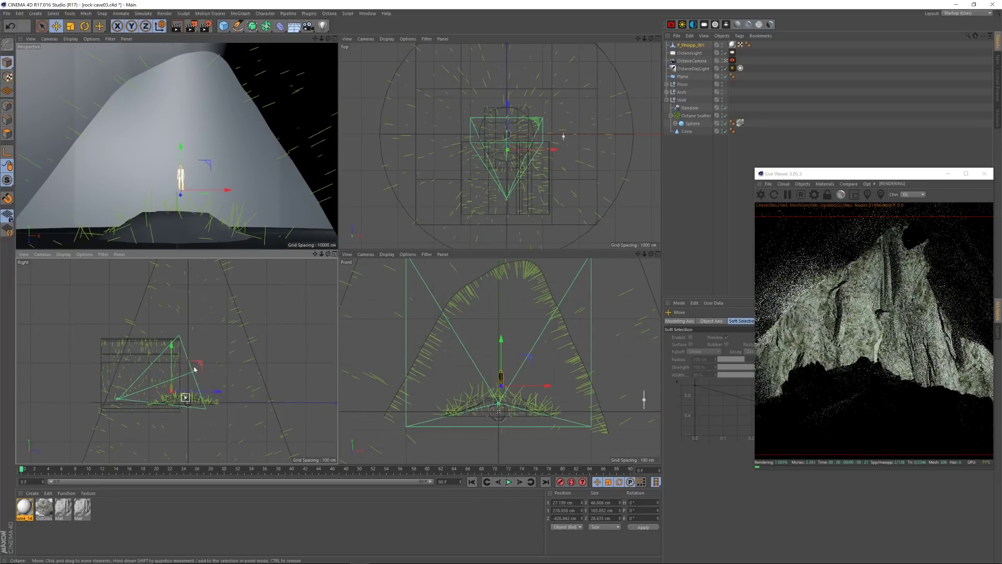
drag(172, 367, 172, 342)
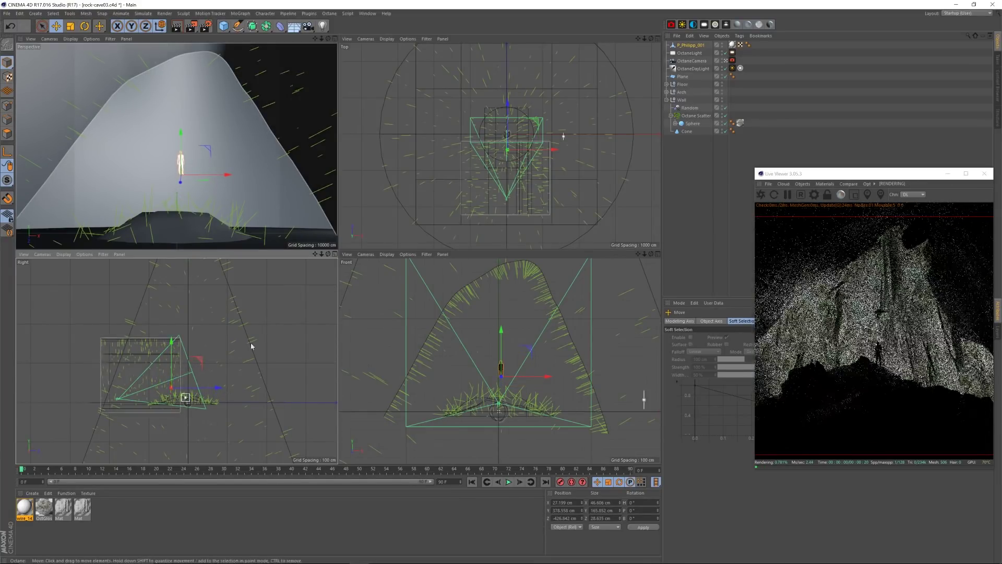
Step: Move the Live Viewer over the viewports and scale the figure down uniformly to about 144 cm tall
drag(831, 176, 366, 95)
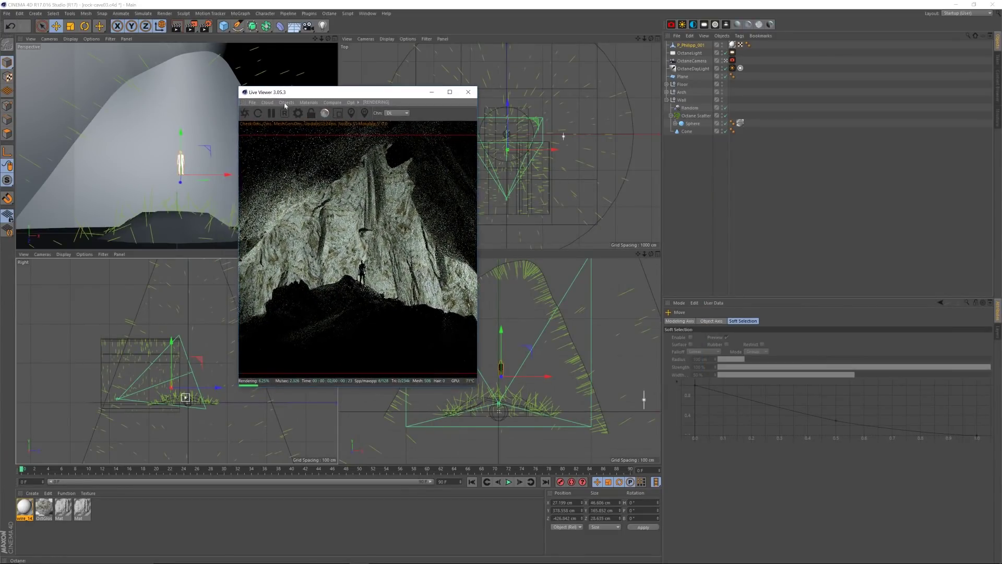
key(t)
drag(201, 134, 117, 99)
key(e)
drag(329, 96, 284, 91)
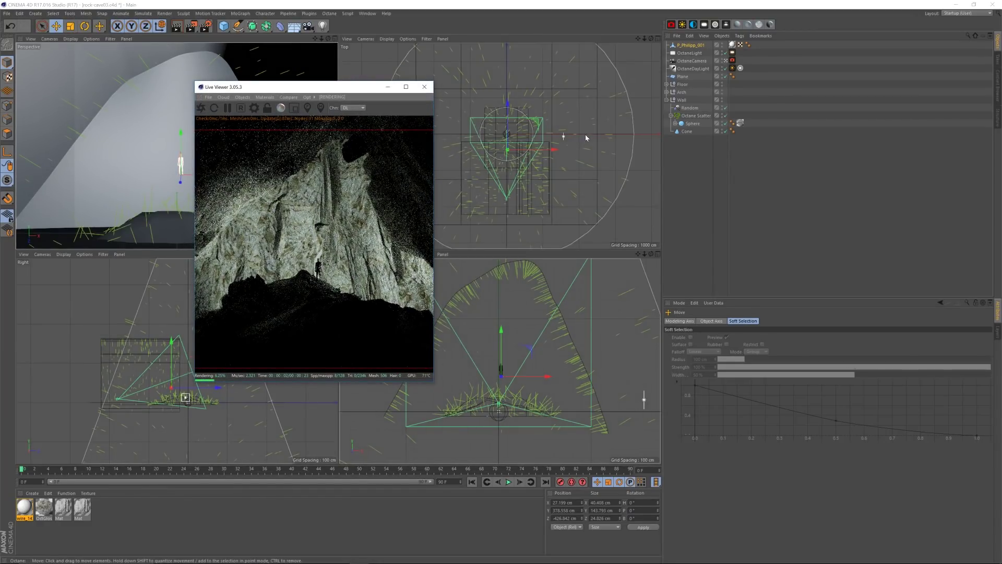
drag(326, 90, 373, 82)
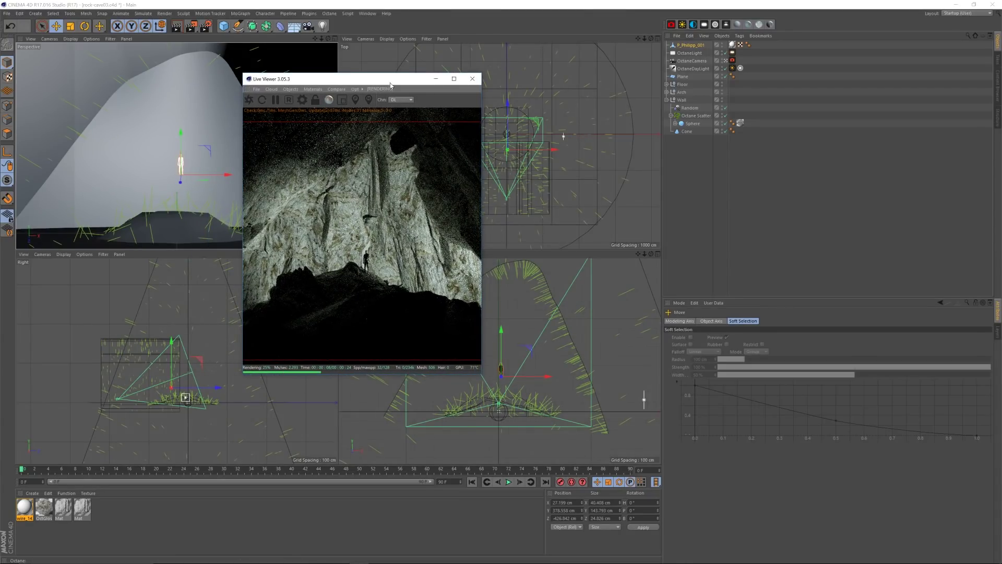
drag(391, 84, 396, 76)
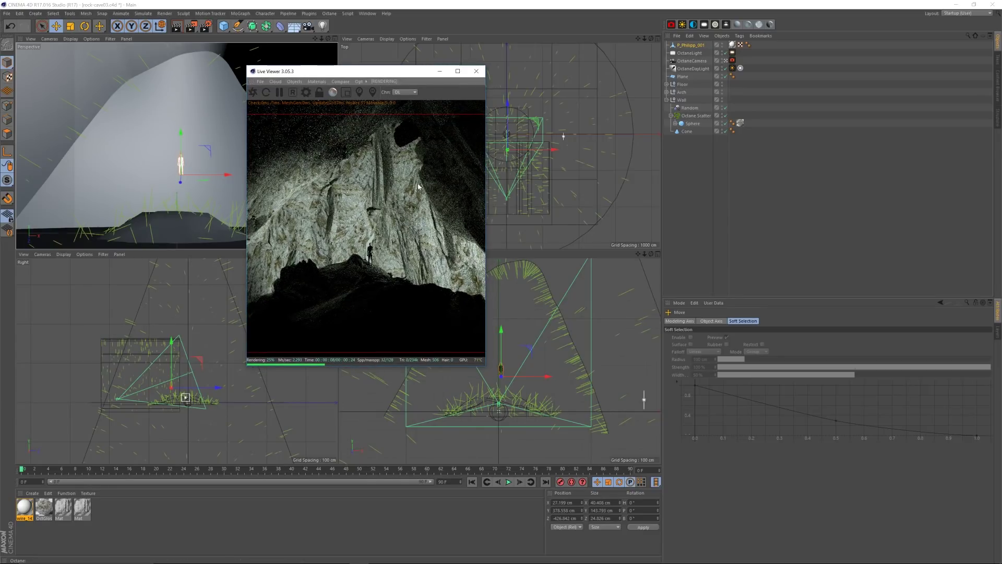
Step: Create an Octane diffuse material and connect an Image Texture node to its Diffuse channel in the node editor
click(737, 25)
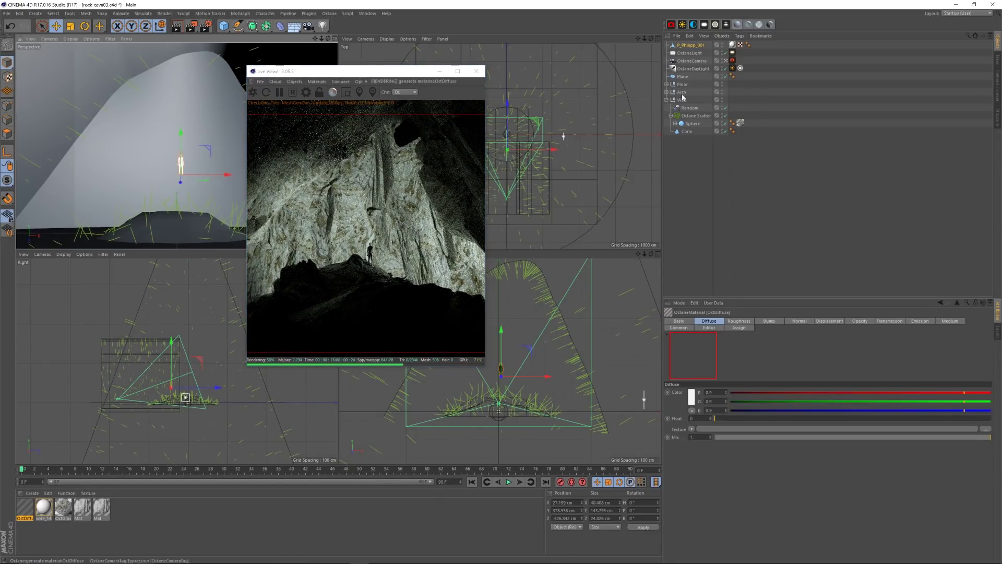
double_click(25, 507)
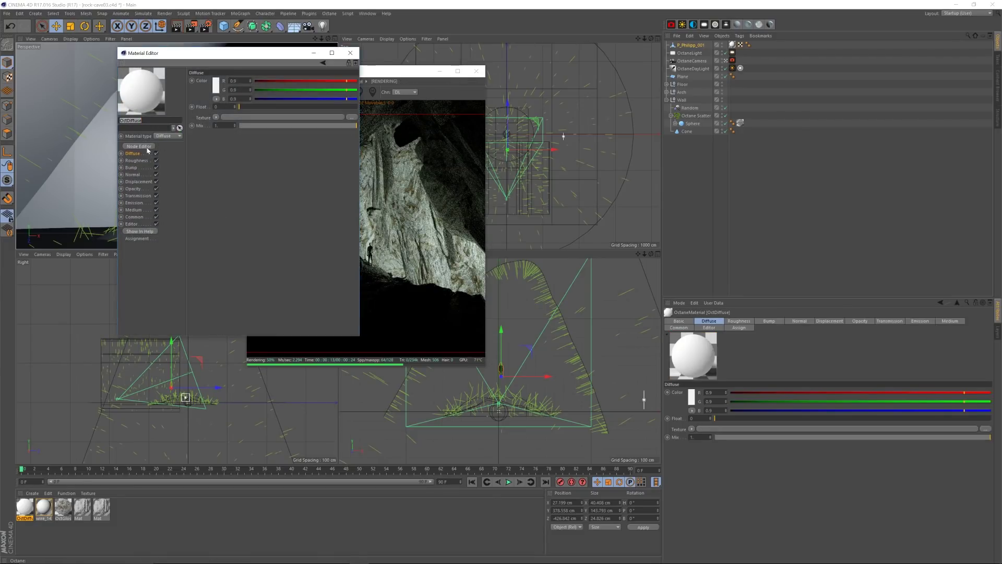
click(147, 148)
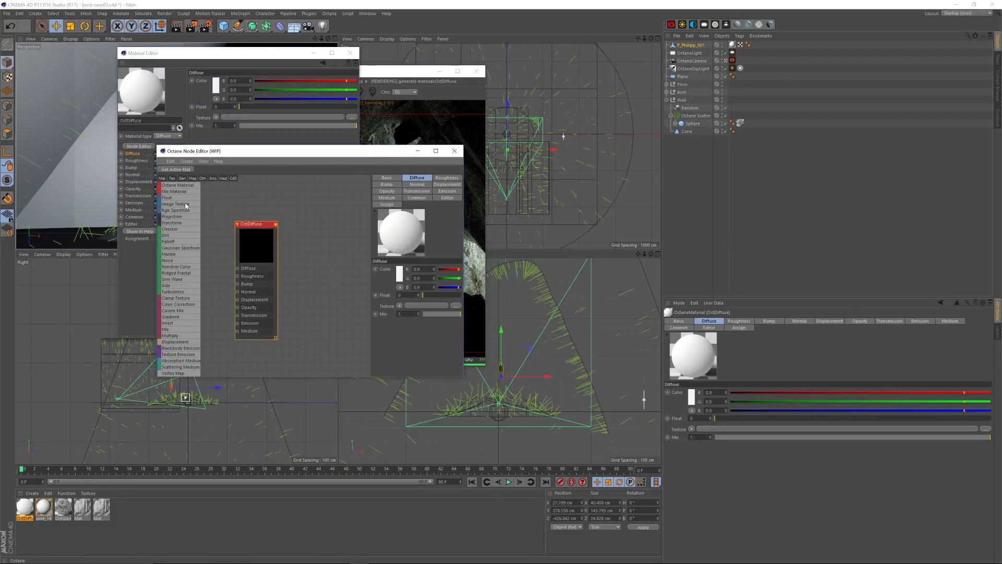
drag(248, 226, 316, 232)
drag(189, 204, 304, 274)
click(251, 252)
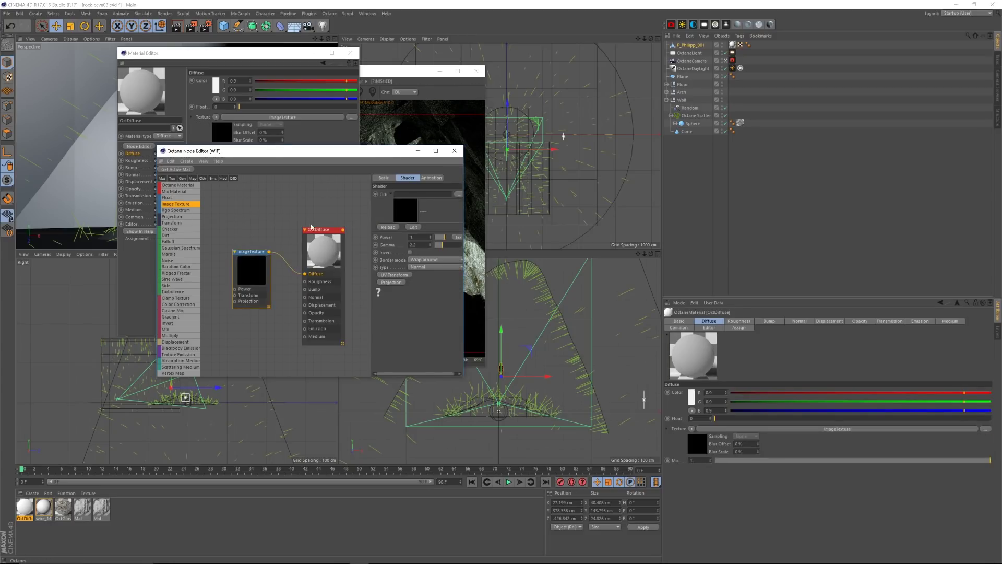
Step: Load Philipp_Summer_Diffuse from the people collection's 01_maps folder into the image texture, without copying it to the project location
click(458, 194)
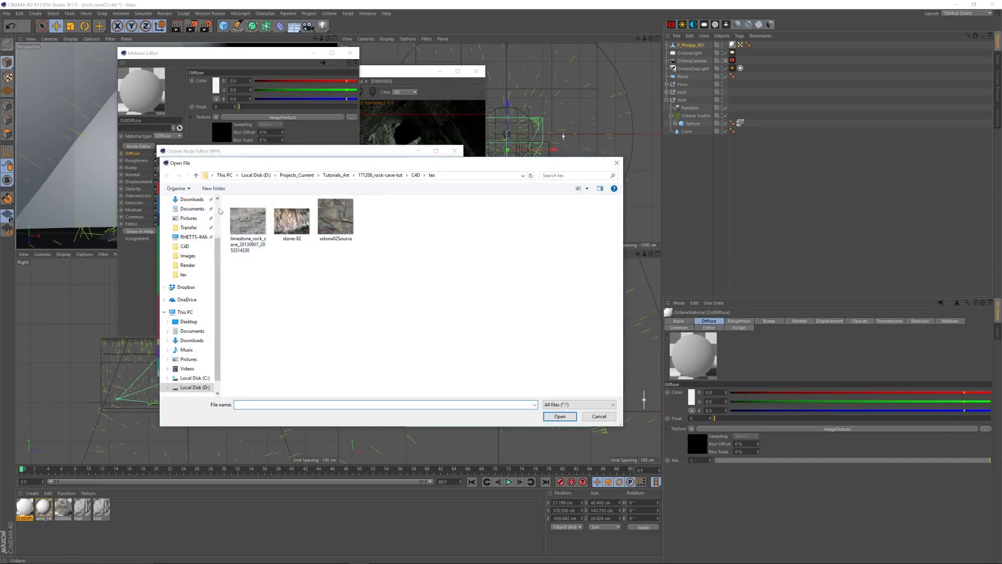
click(191, 233)
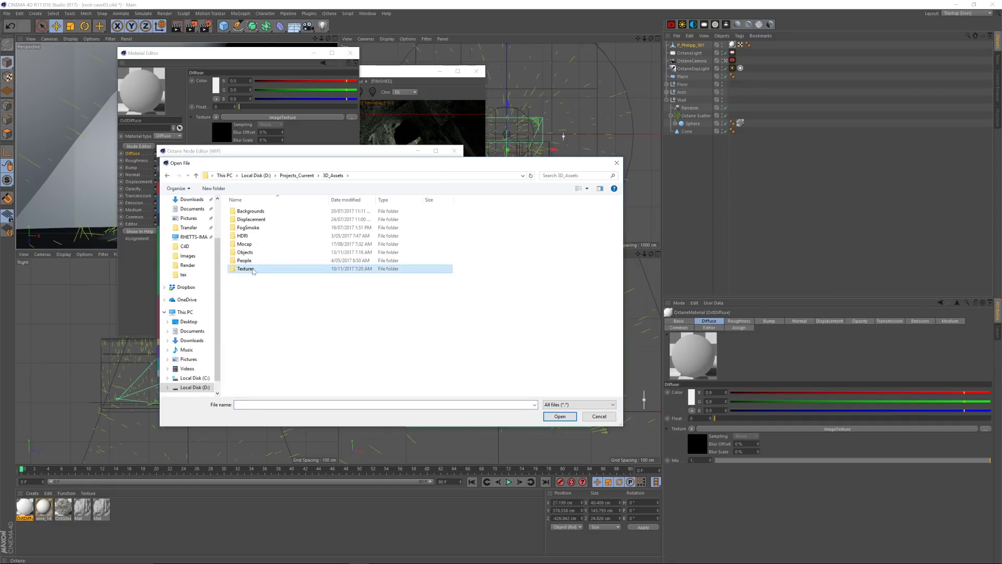
double_click(246, 270)
click(196, 176)
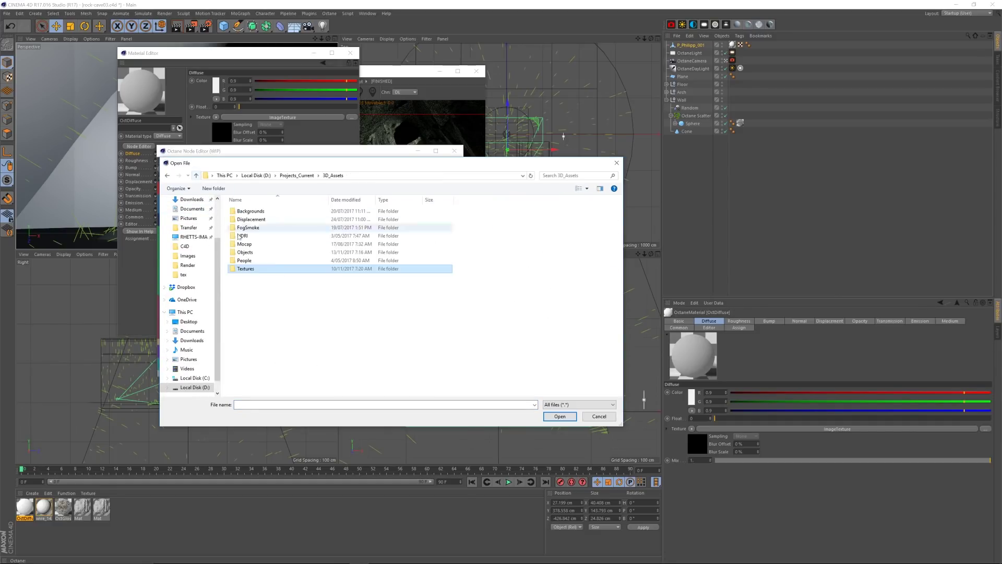
double_click(250, 258)
double_click(255, 236)
double_click(243, 211)
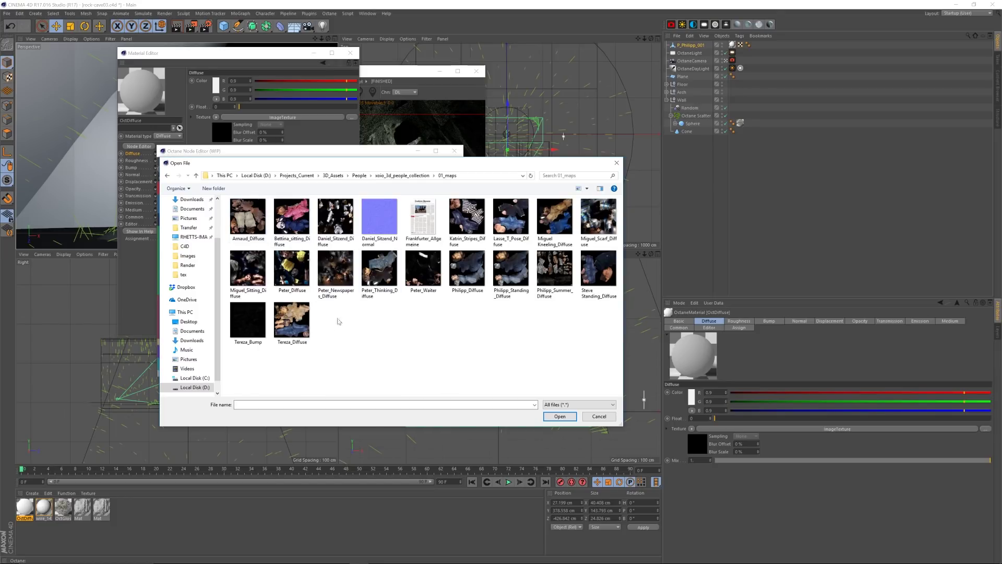
click(555, 271)
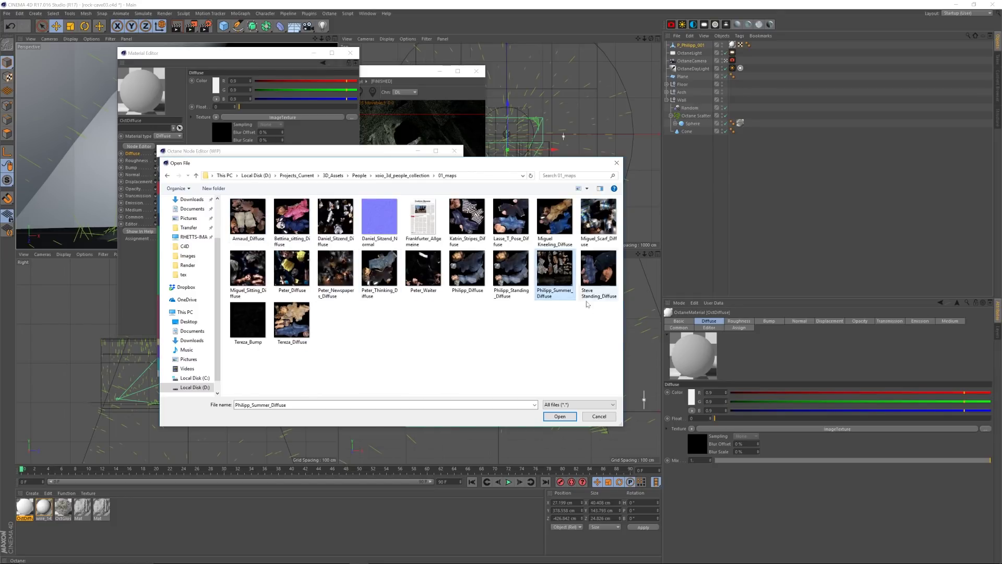
click(560, 416)
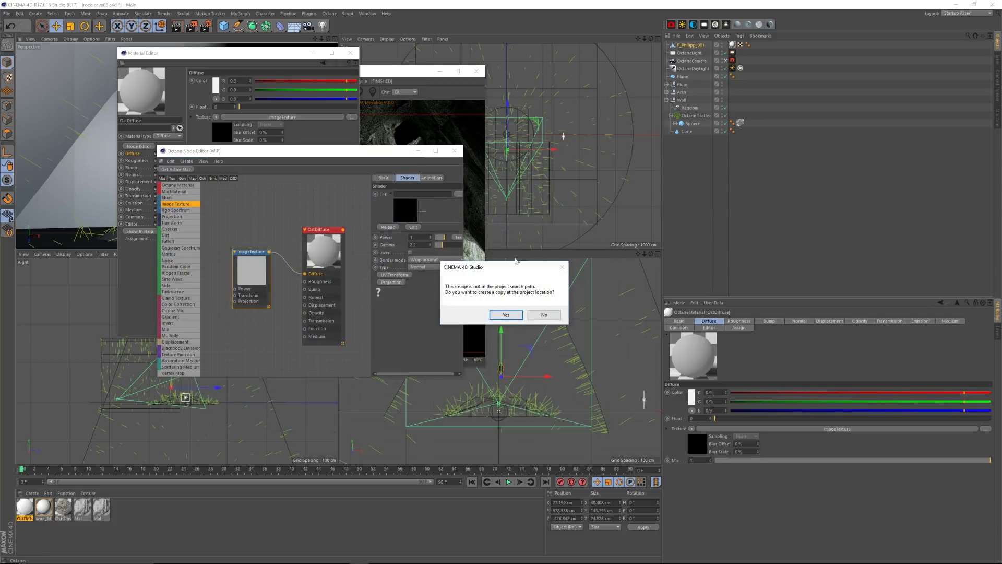
click(543, 314)
Step: Close the material editors and apply the new diffuse material to the standing figure in place of its imported one
click(454, 151)
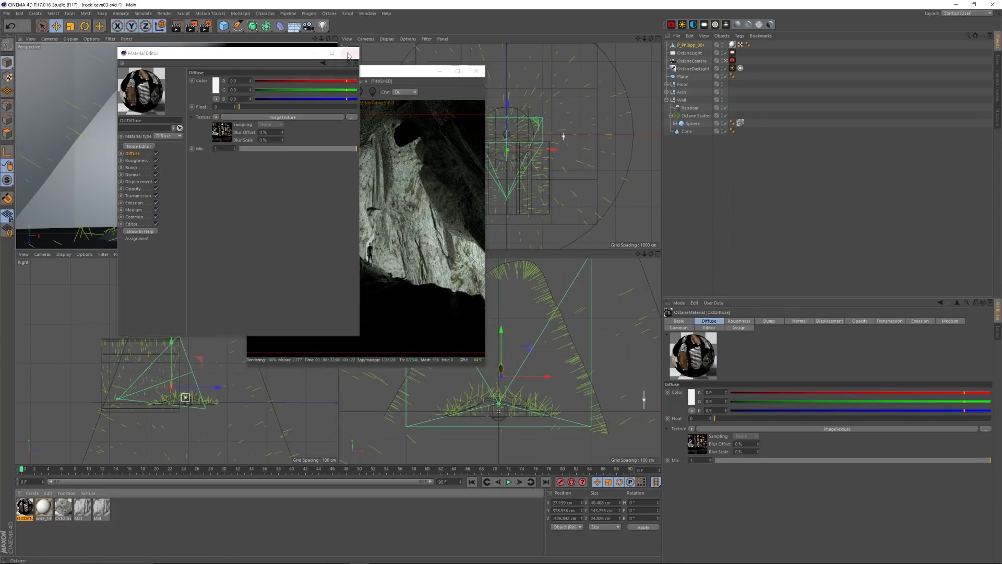
click(348, 54)
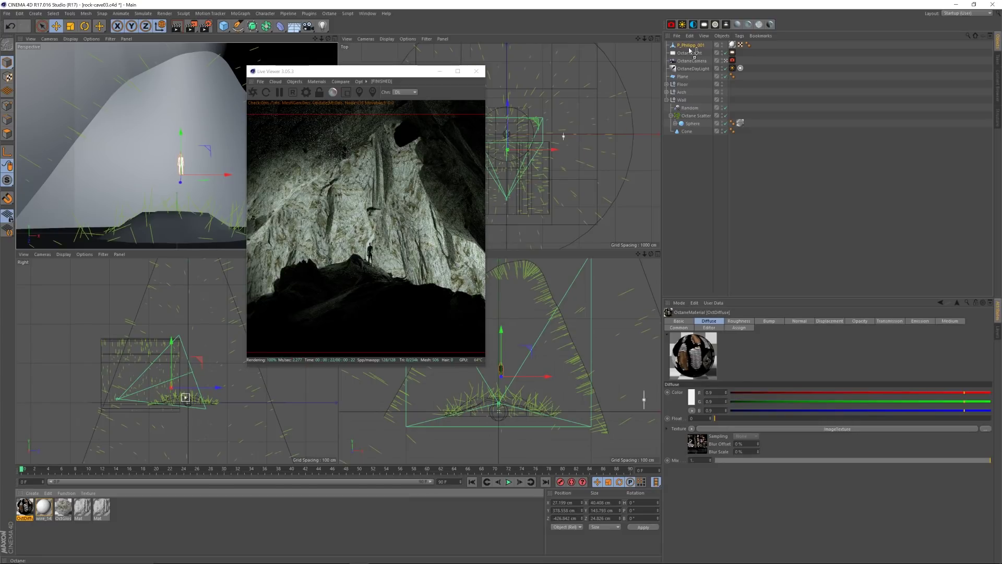
drag(699, 46, 699, 46)
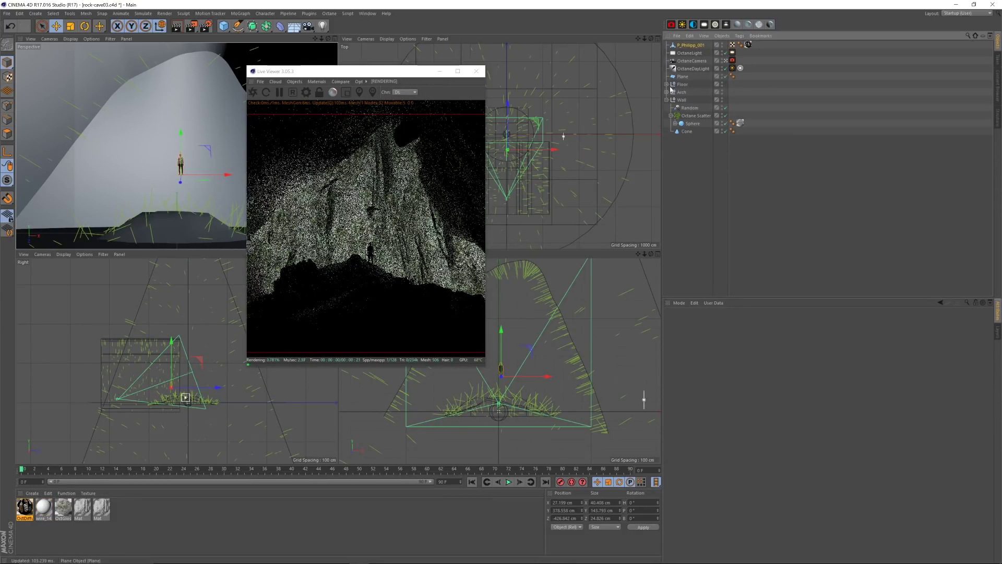
drag(415, 73, 322, 79)
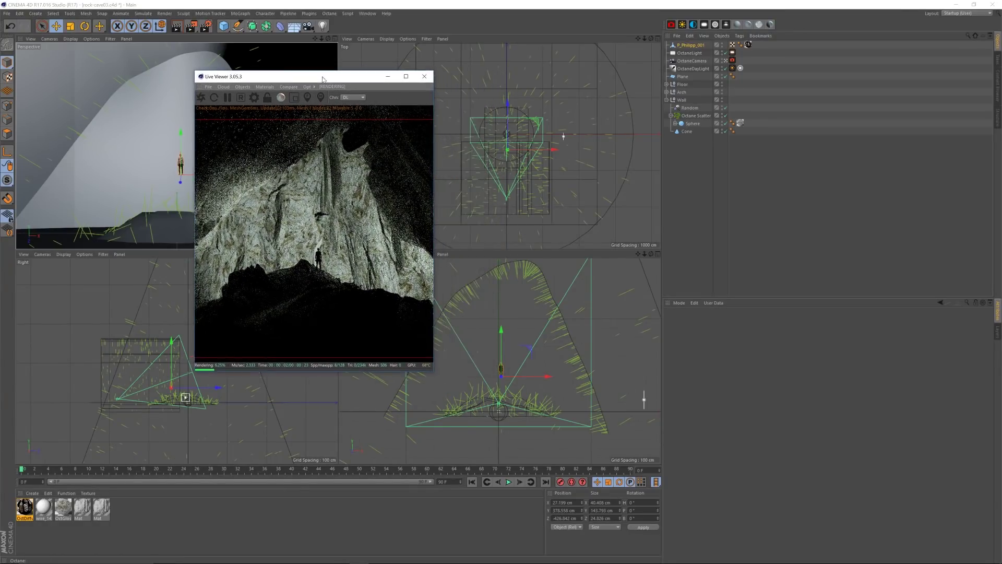
click(694, 177)
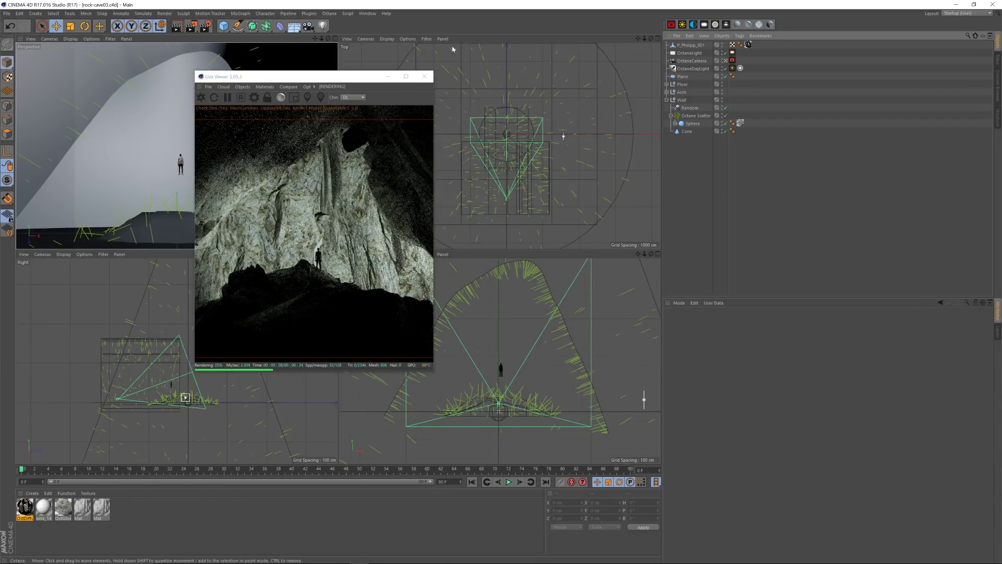
Step: Add an Octane Fog Volume to the cave scene
drag(326, 83, 313, 83)
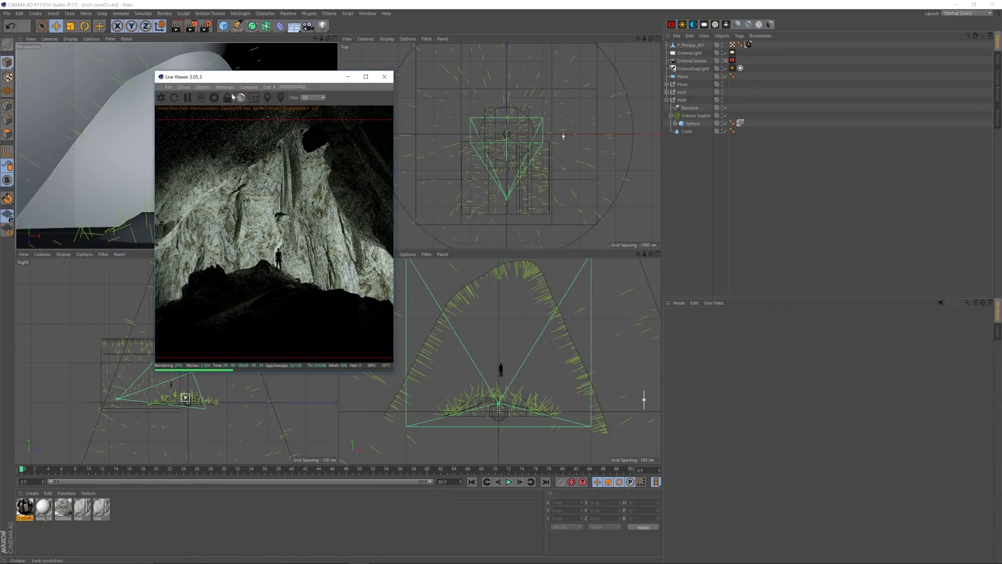
click(217, 88)
mouse_move(202, 91)
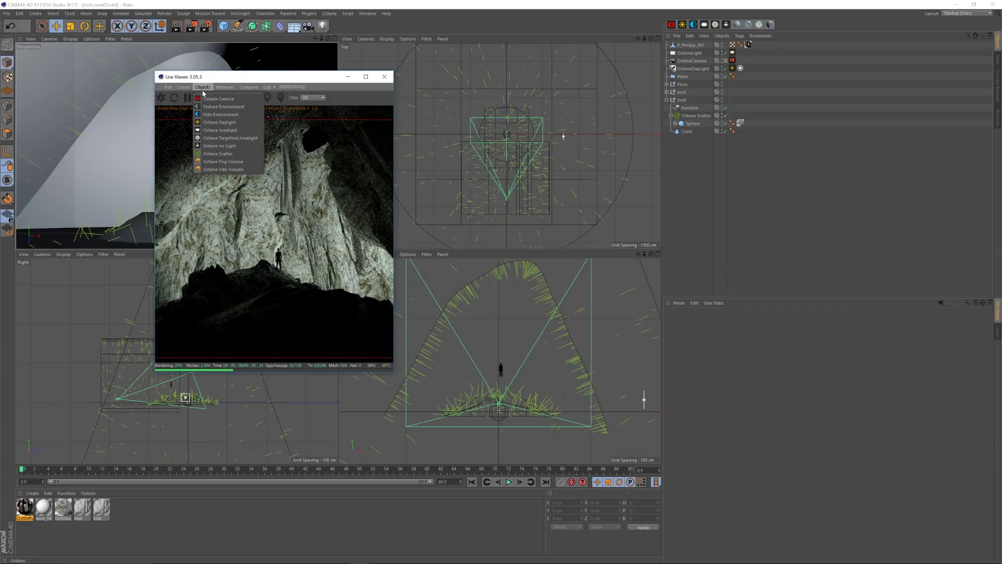
click(219, 161)
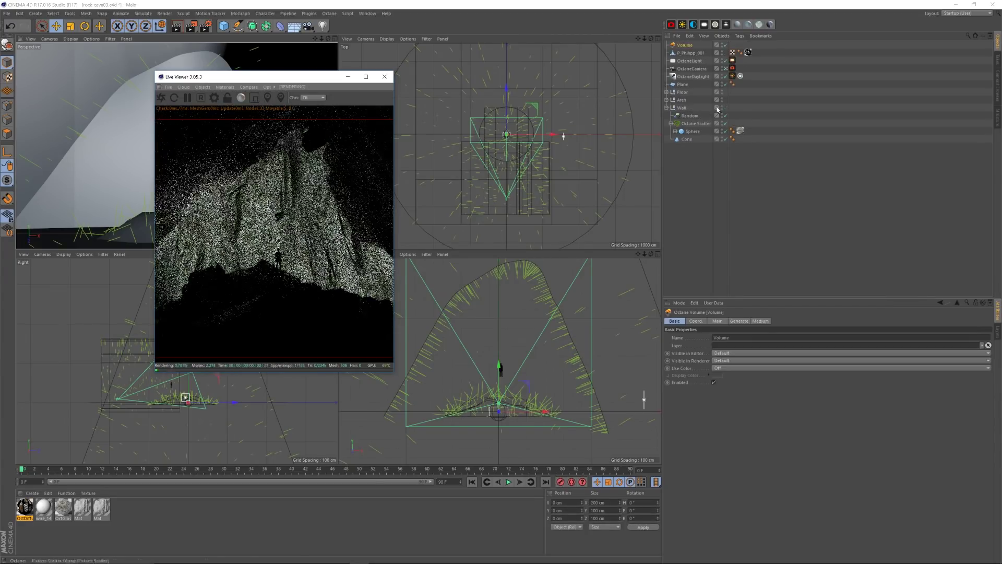
Step: Set the fog volume's editor voxel size to 24 in its Generate settings
click(739, 322)
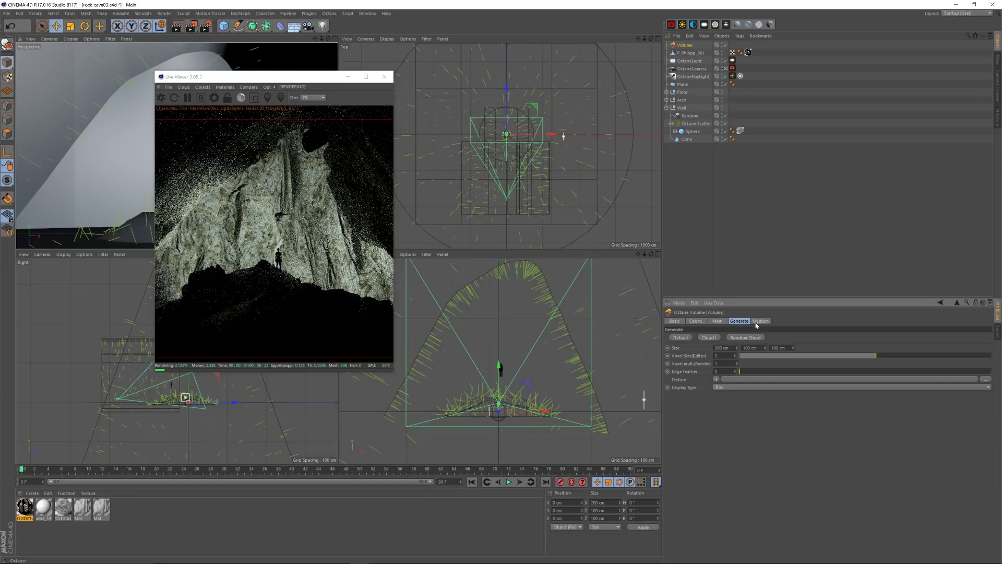
double_click(718, 356)
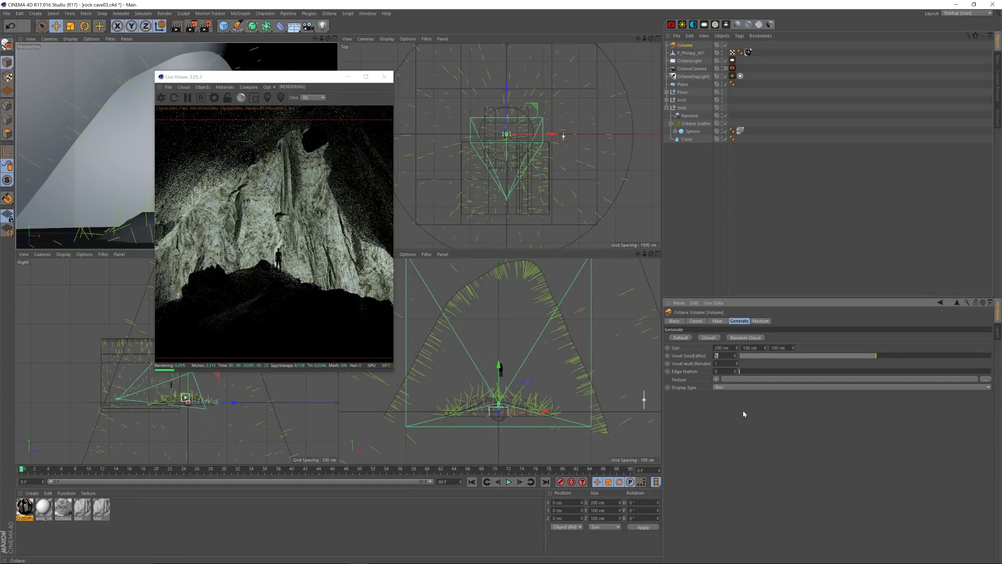
text(24)
key(Return)
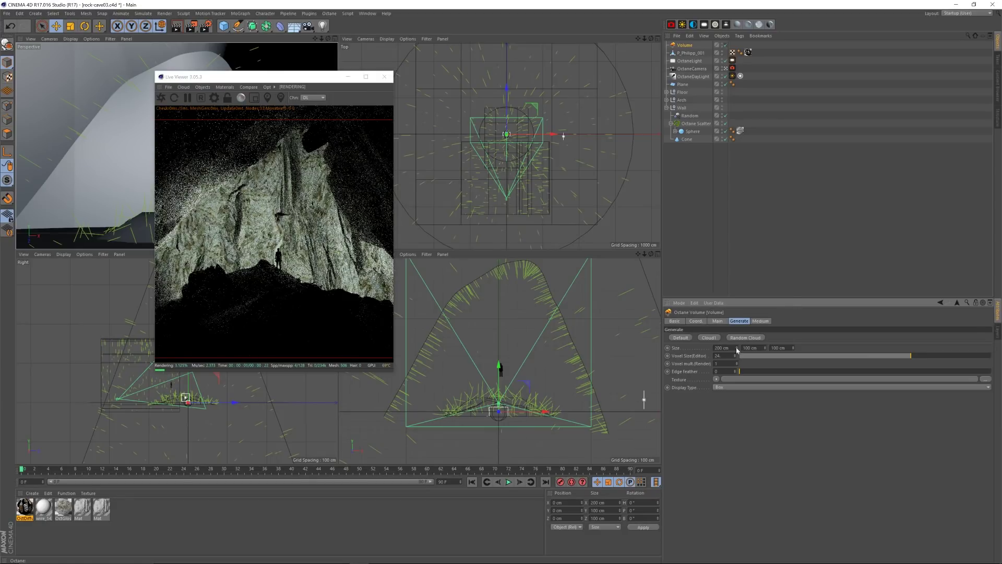
Step: Set the fog volume's size to 3000 cm in X and 2000 cm in Y
key(ctrl+s)
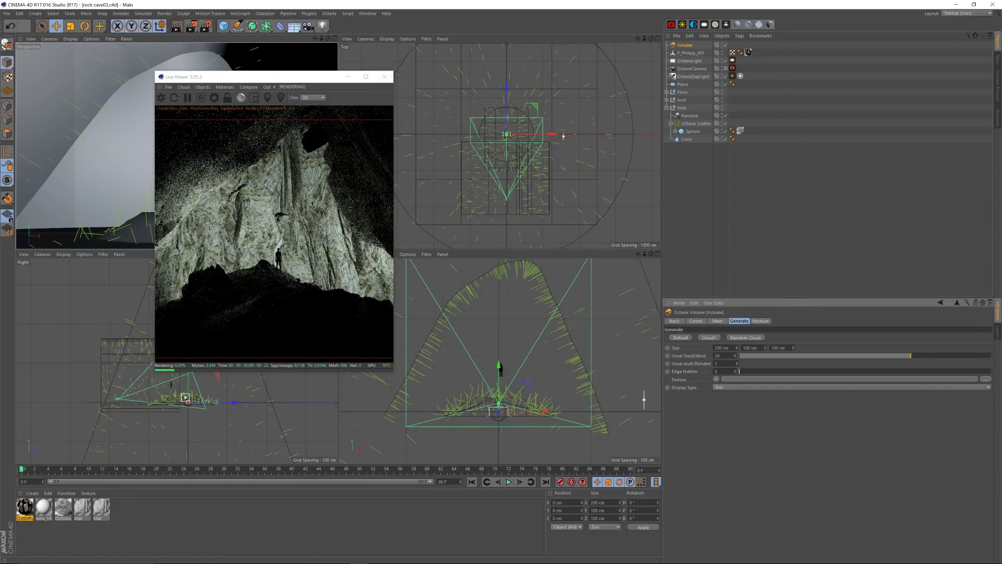
drag(645, 254, 648, 288)
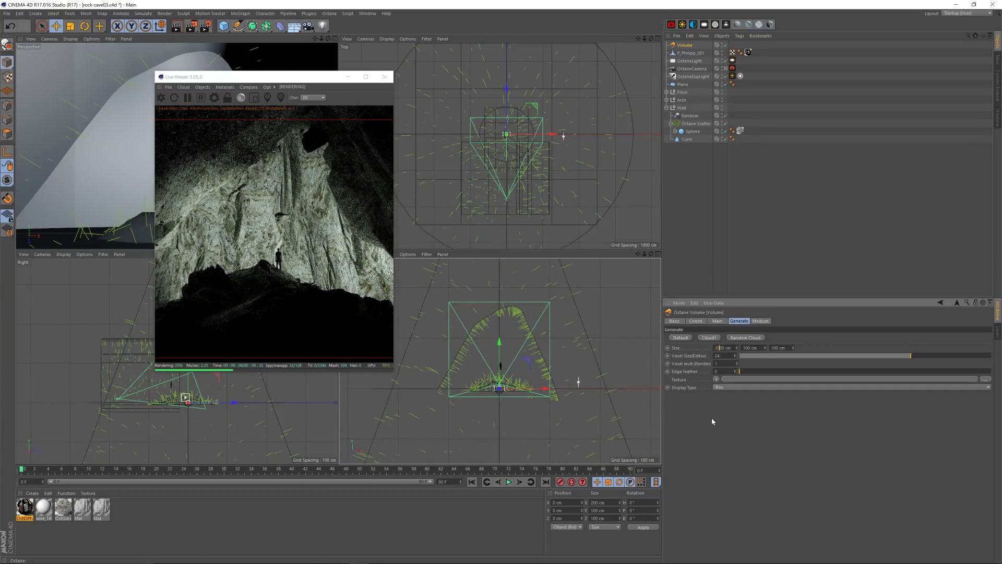
key(Return)
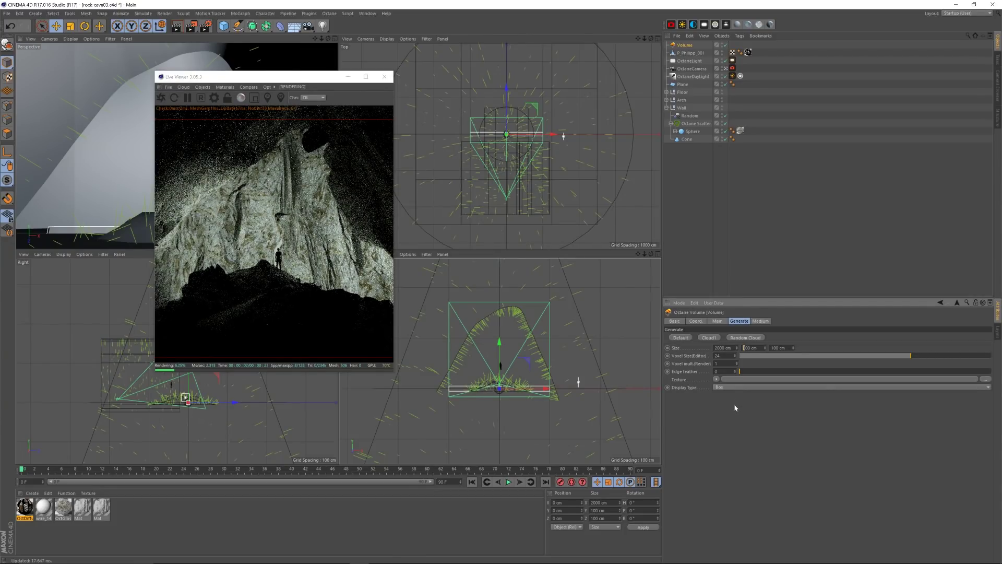
text(2)
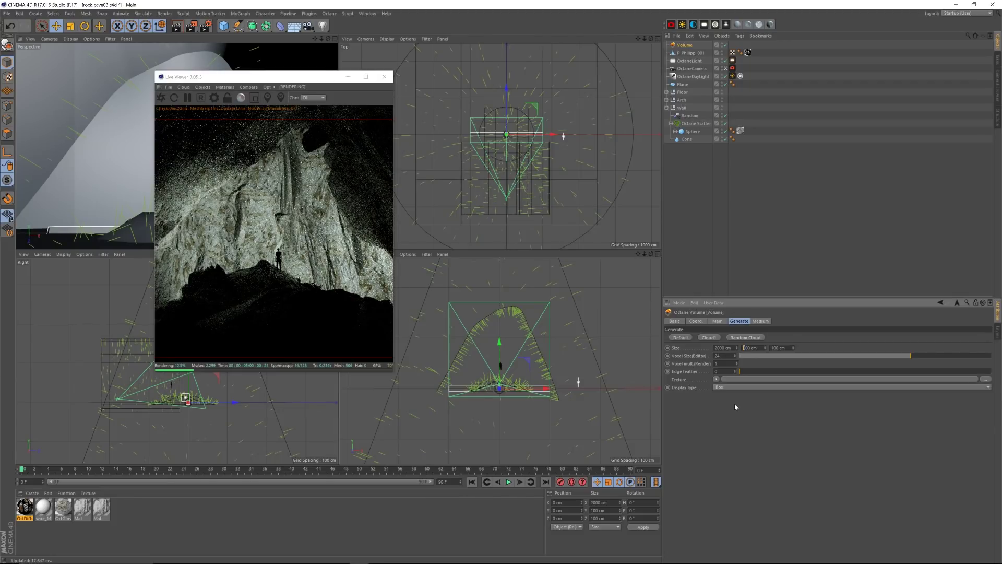
text(0)
key(Return)
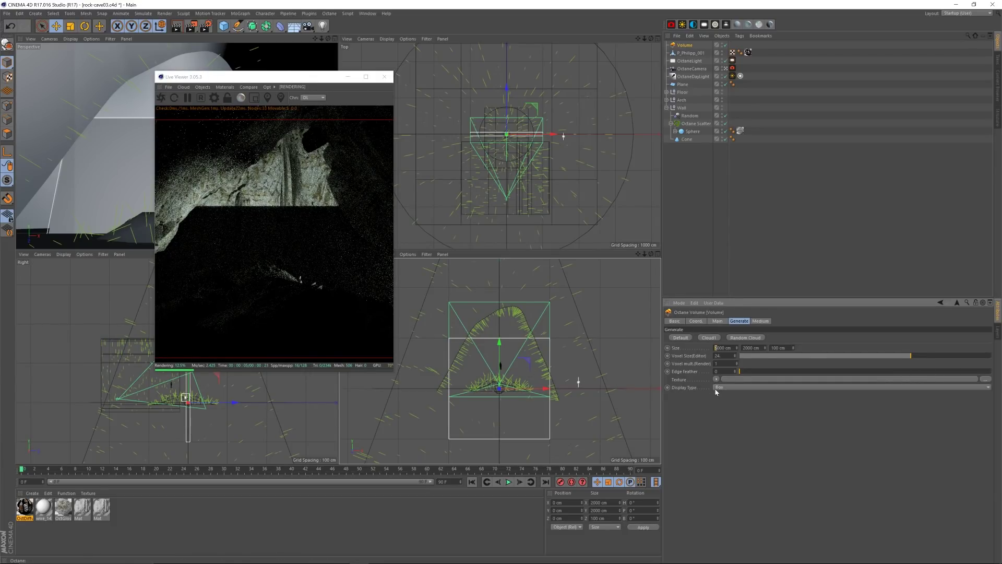
click(713, 429)
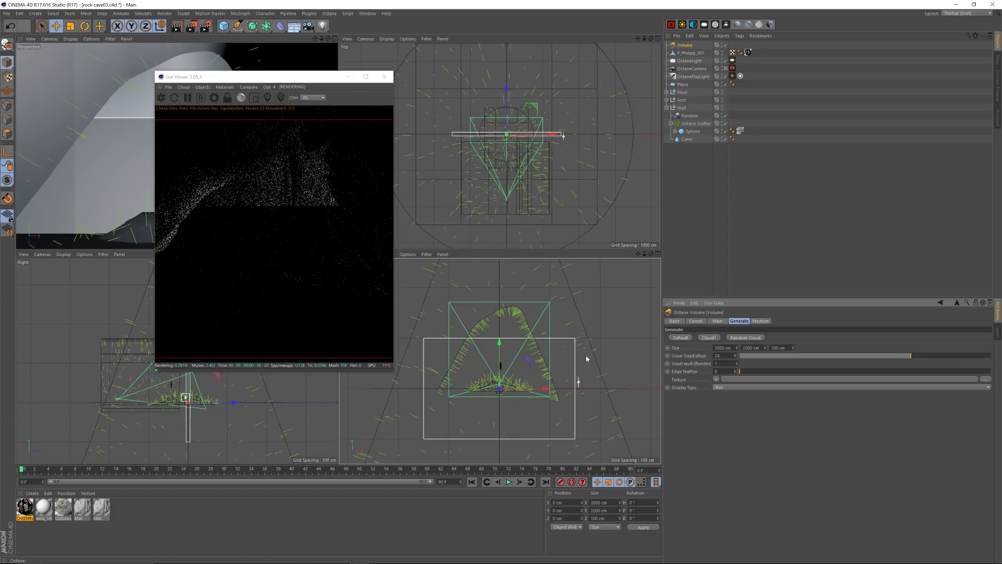
Step: Raise the fog volume about 930 cm to enclose the cave and set its Z size to 3000 cm
drag(500, 349, 504, 301)
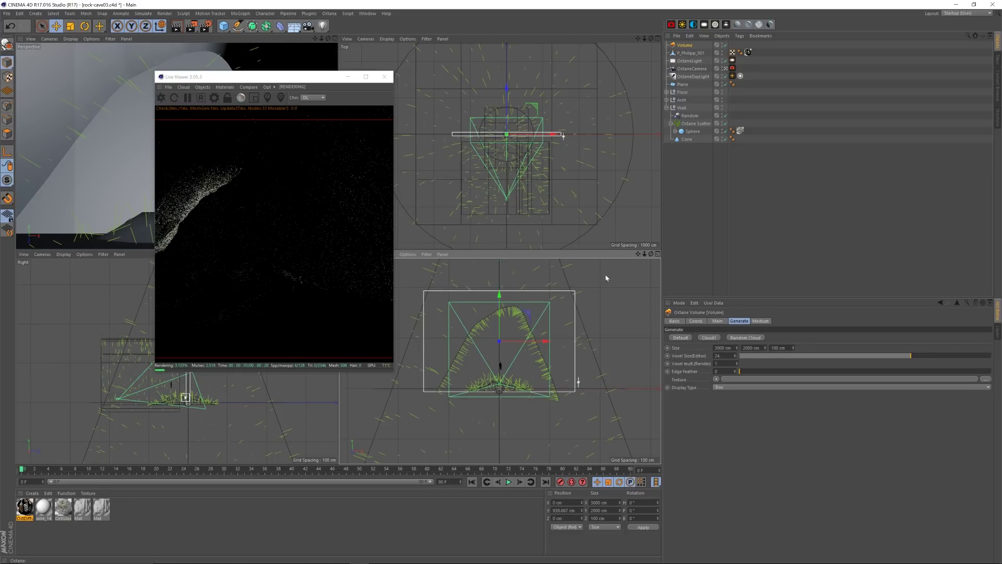
click(772, 348)
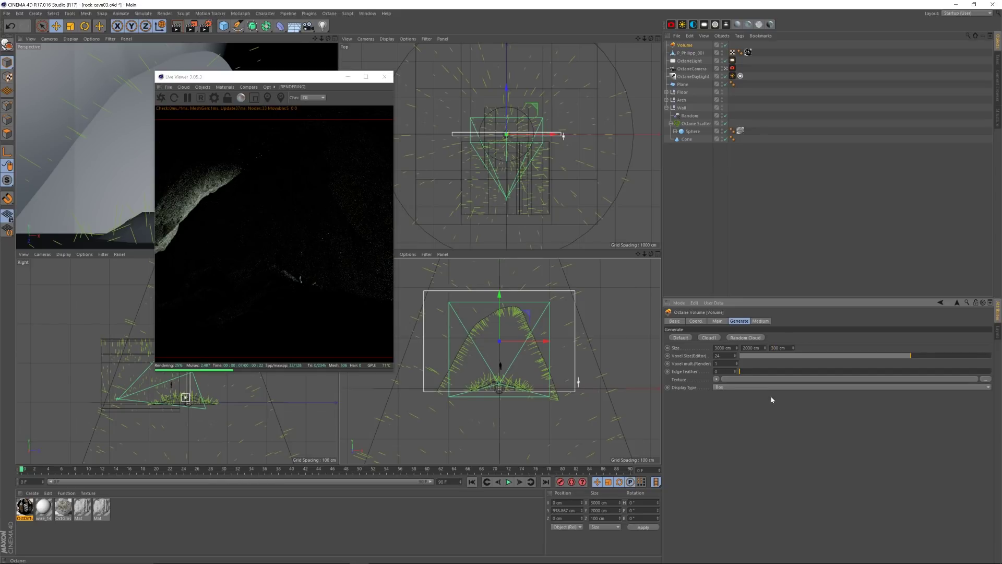
text(0)
key(Return)
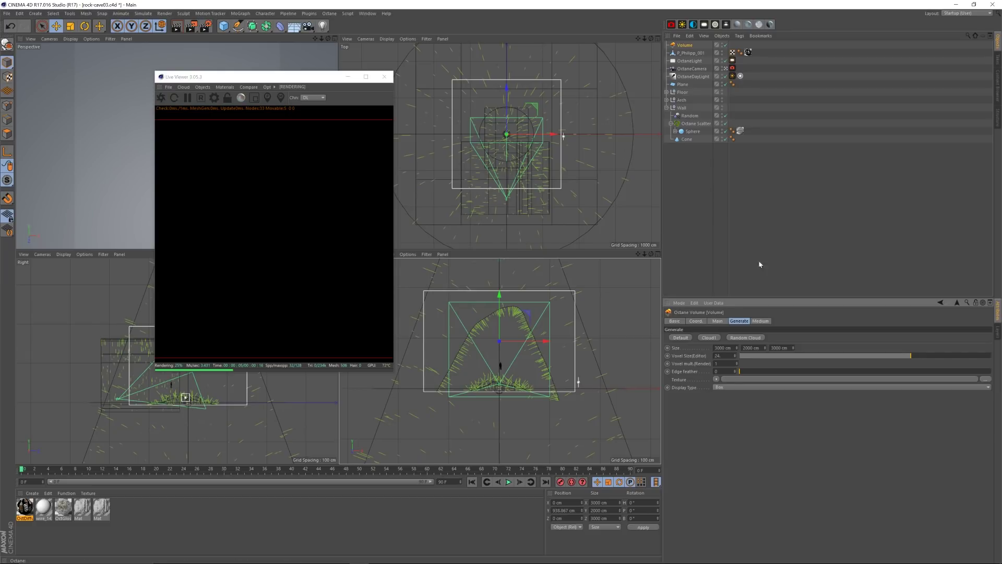
Step: Set the absorption colour of the fog's volume medium to pure white
click(762, 321)
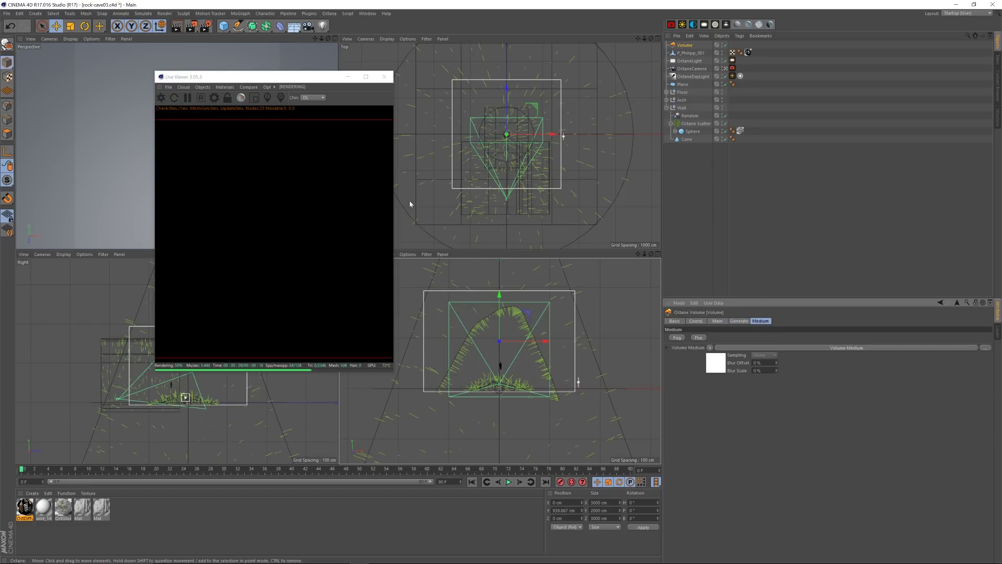
click(743, 347)
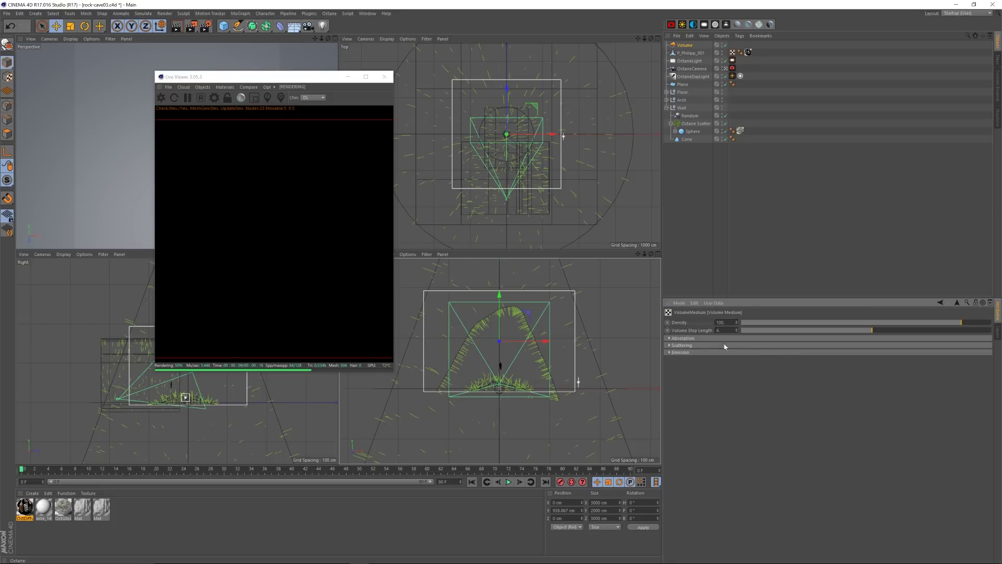
click(691, 338)
click(719, 361)
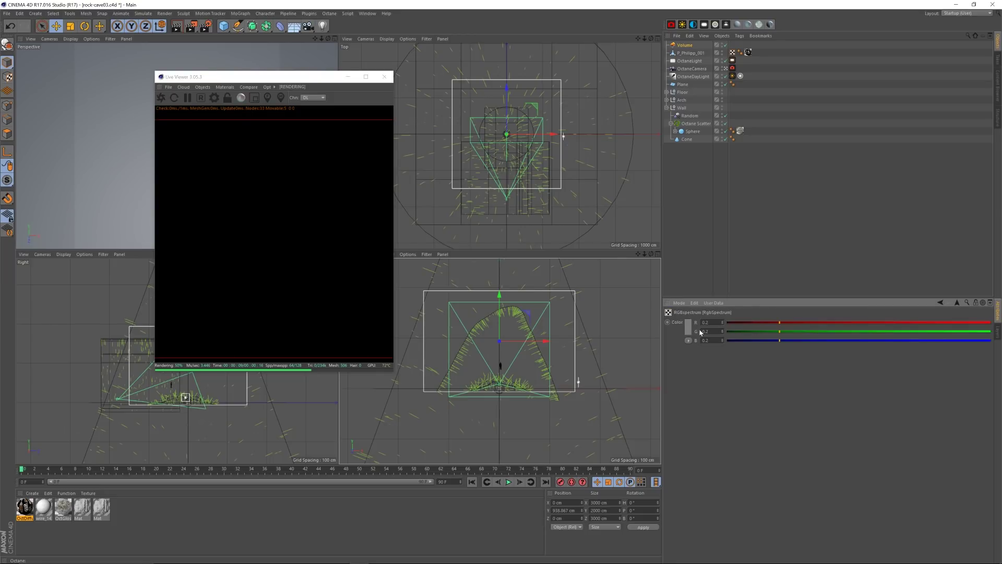
click(691, 332)
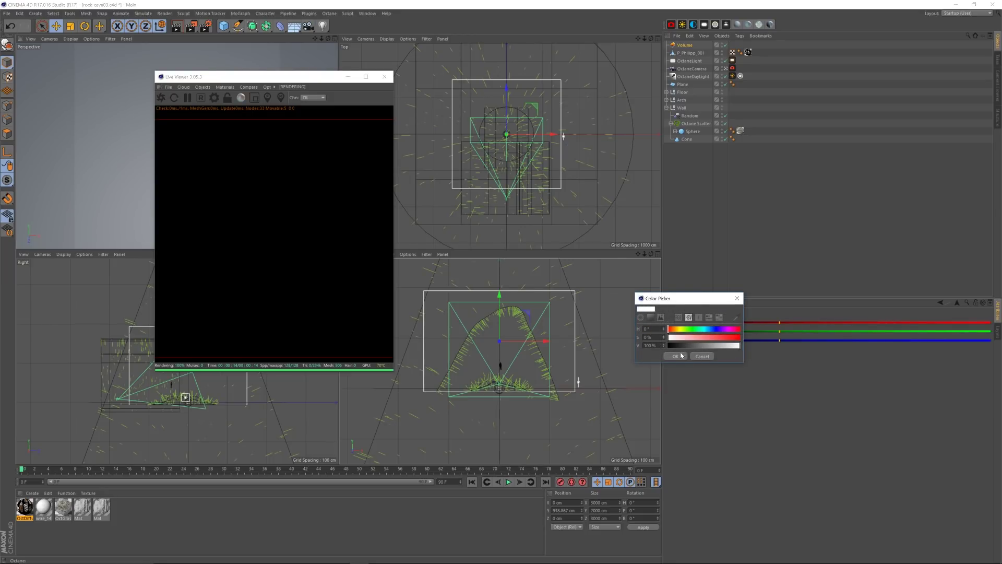
click(681, 355)
click(955, 303)
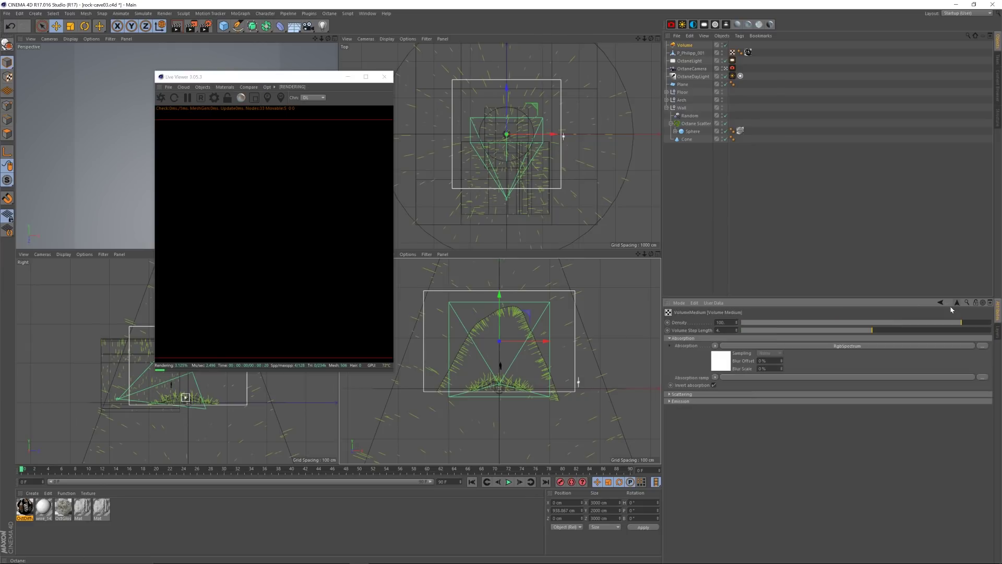
Step: Set the volume medium's scattering colour to pure white and its density to 0.03
click(696, 394)
click(720, 414)
click(688, 330)
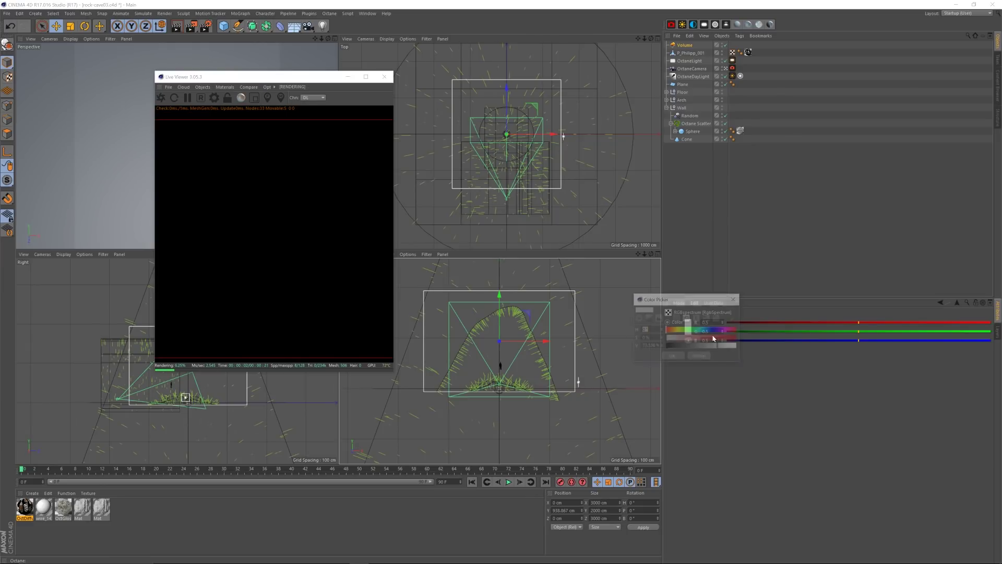
click(713, 338)
click(672, 355)
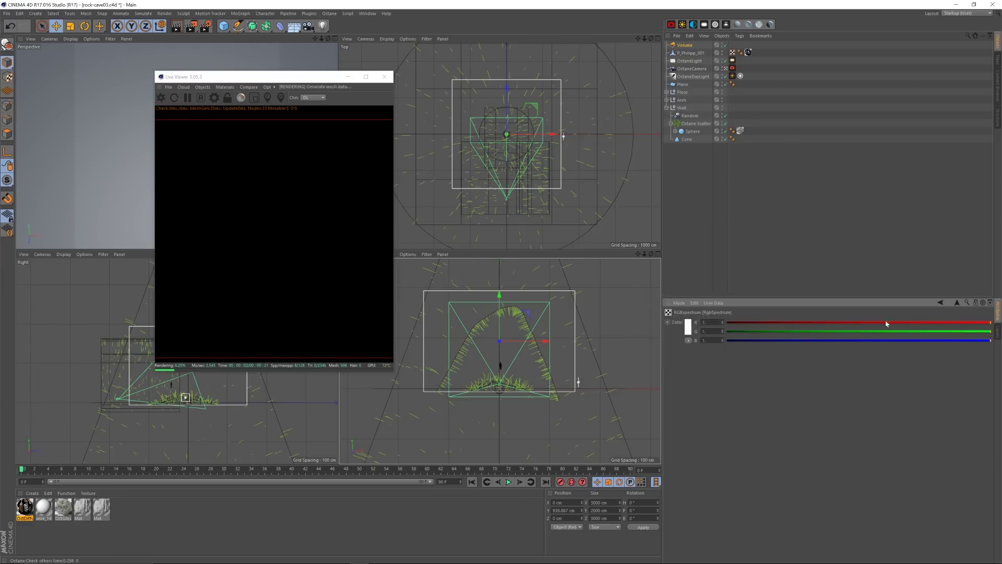
click(956, 304)
text(.03)
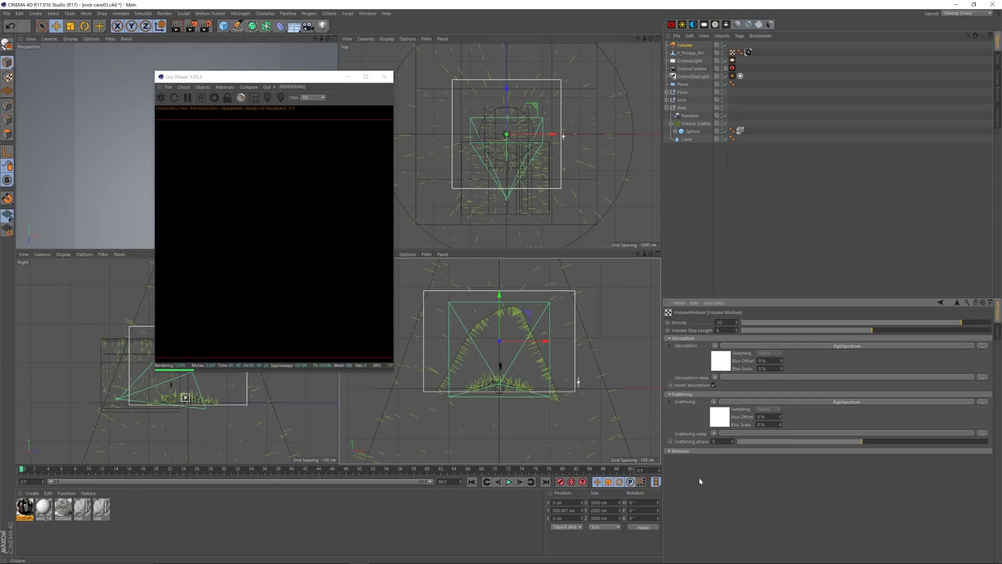
key(Return)
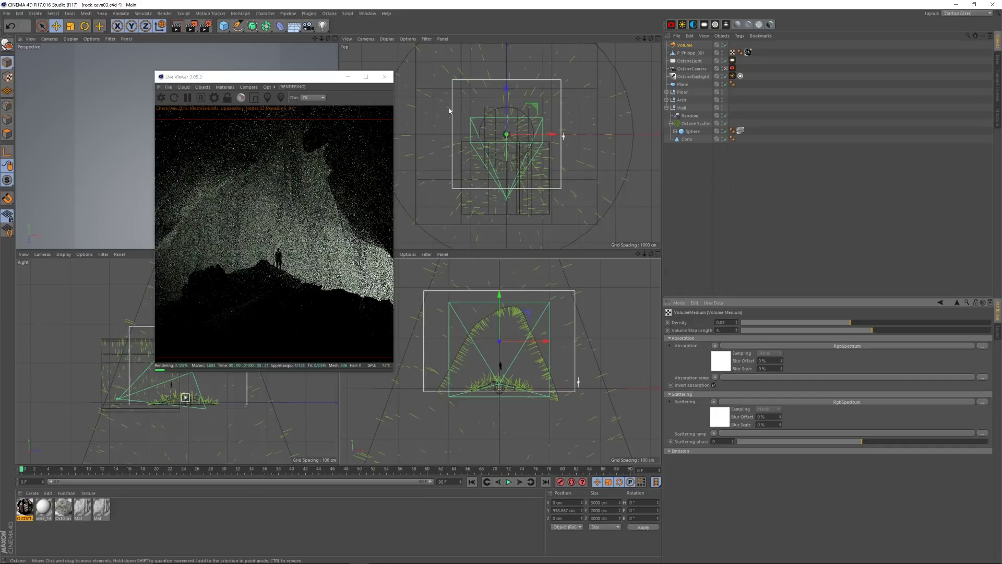
drag(250, 76, 277, 69)
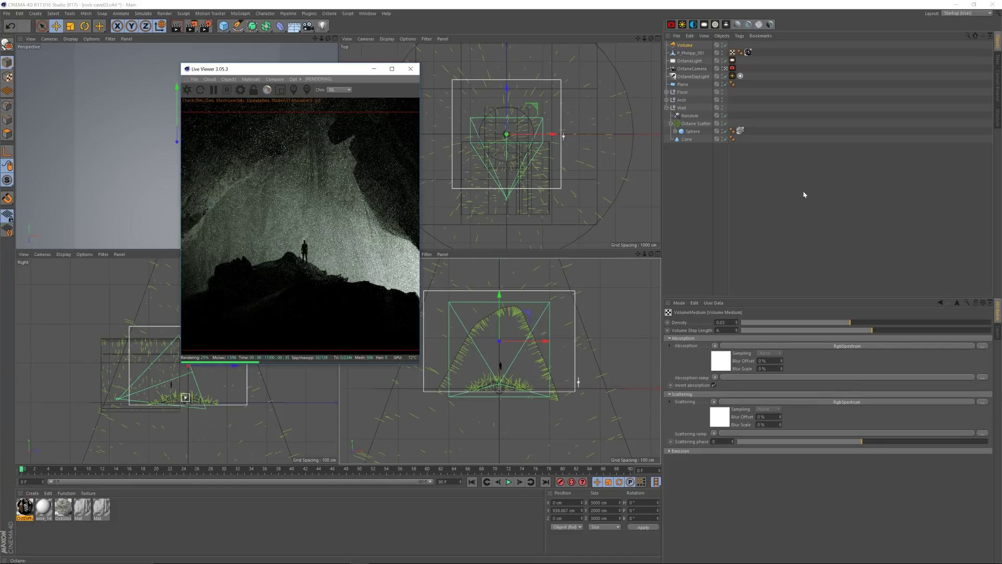
drag(346, 70, 277, 73)
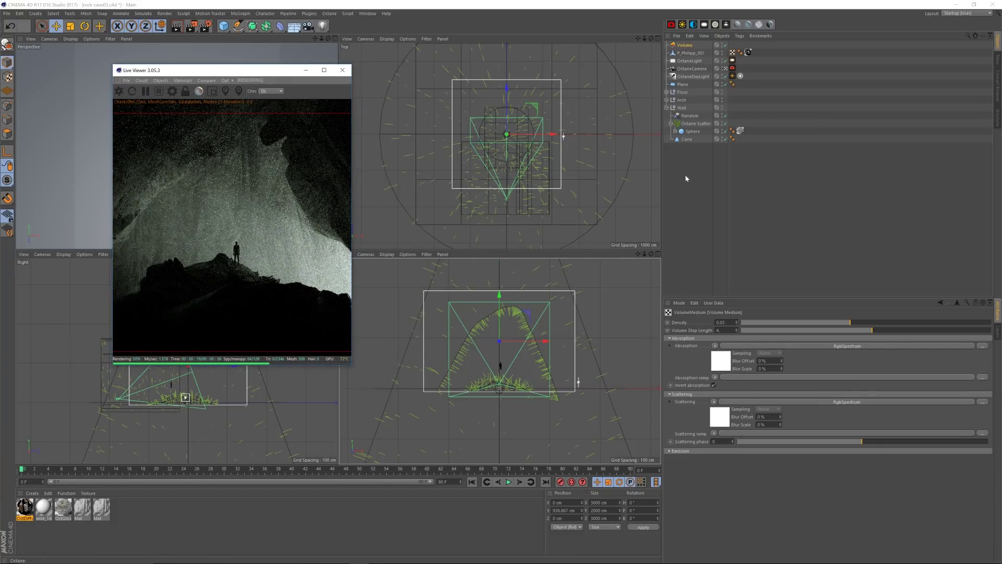
drag(254, 70, 303, 69)
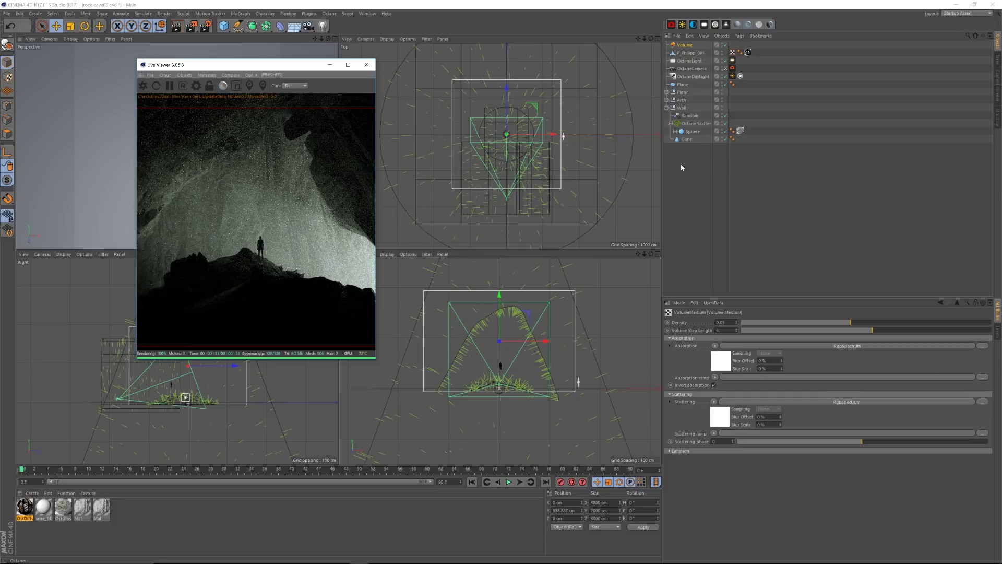
drag(271, 66, 261, 64)
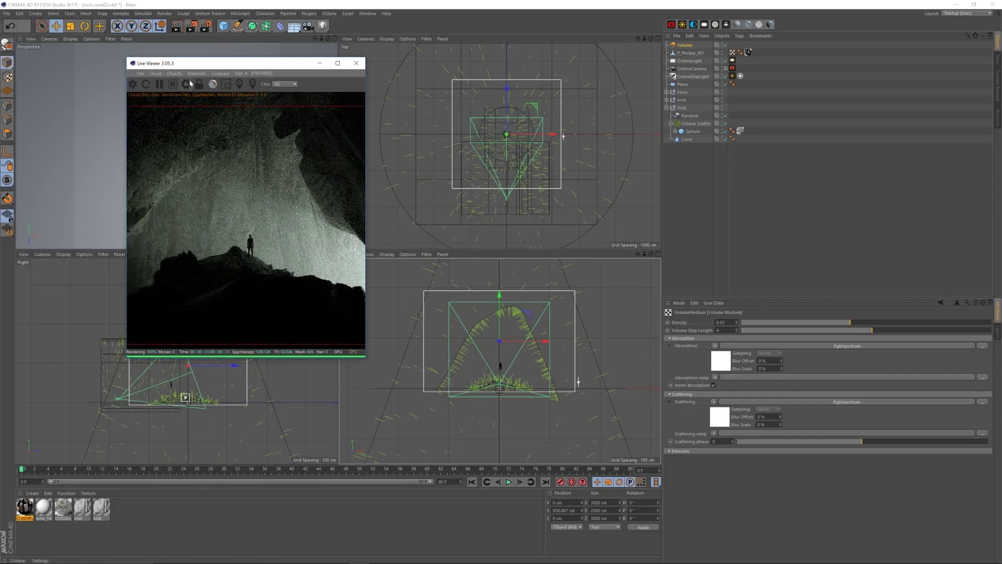
Step: Switch the Octane render kernel to Pathtracing and set its GI clamp to 4
click(189, 84)
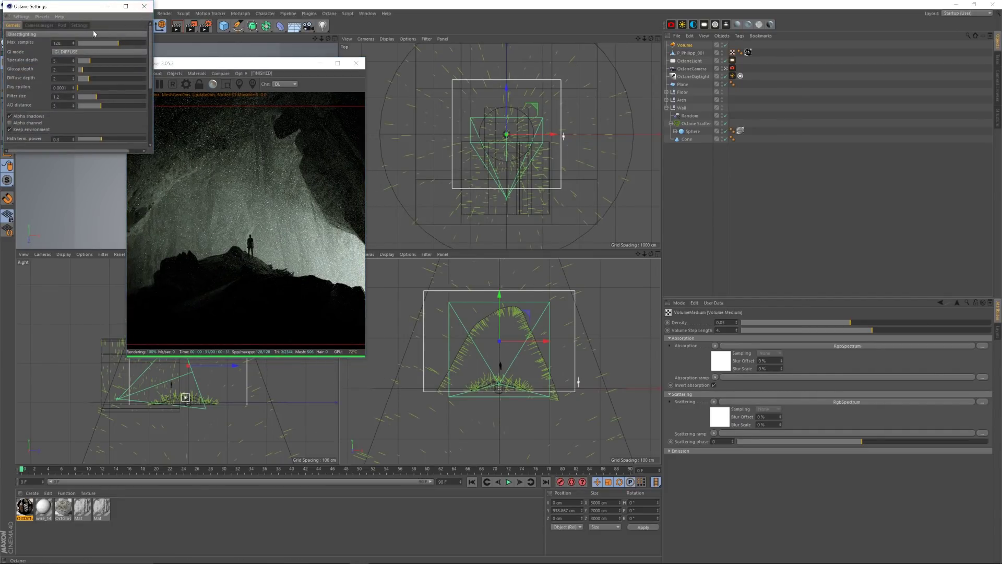
click(70, 34)
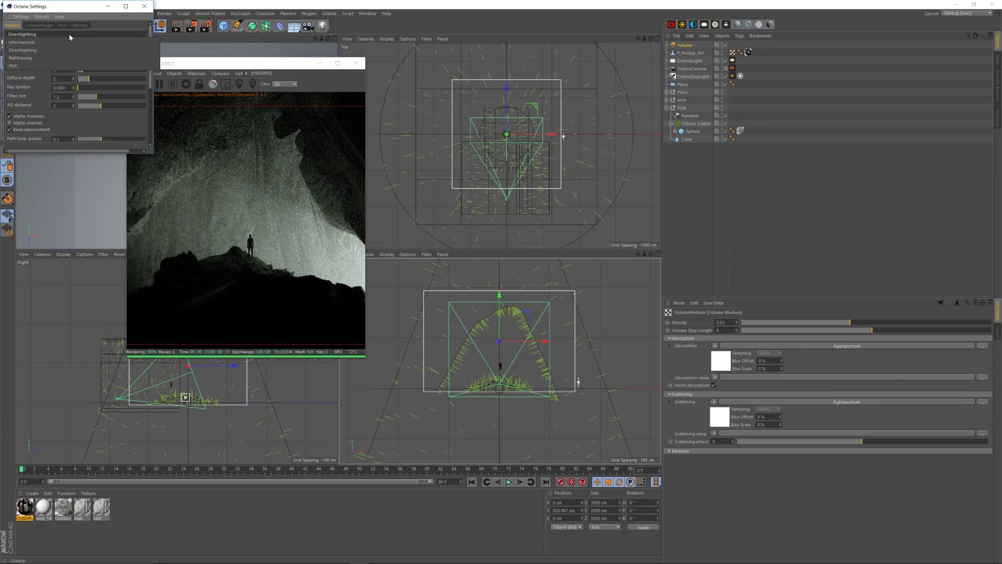
click(64, 63)
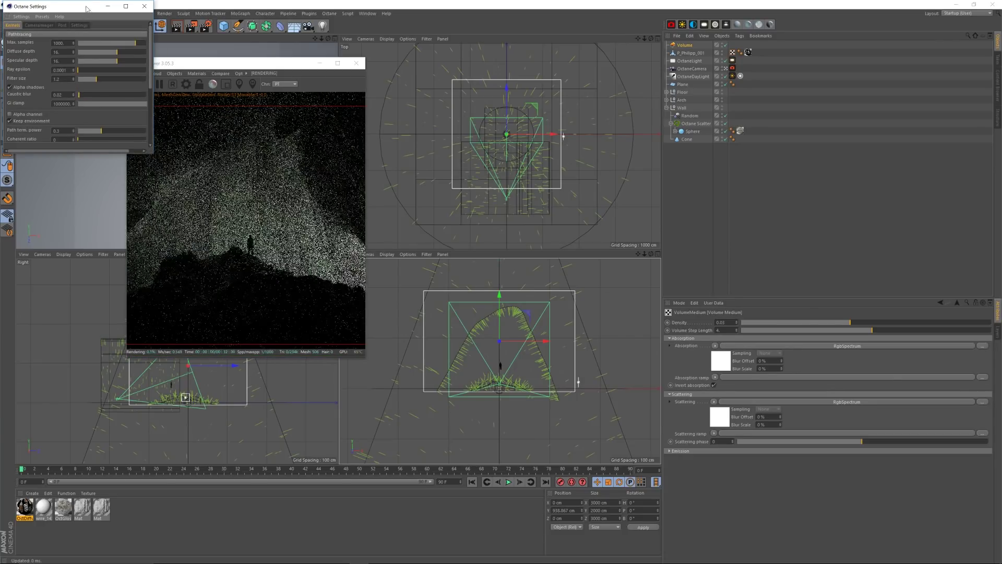
drag(86, 8, 102, 37)
click(78, 133)
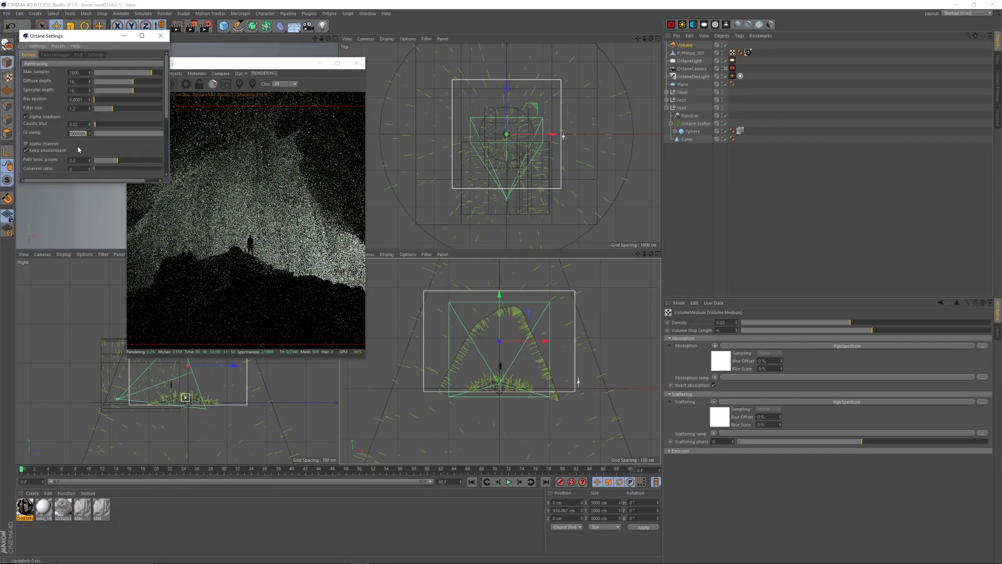
text(4)
key(Return)
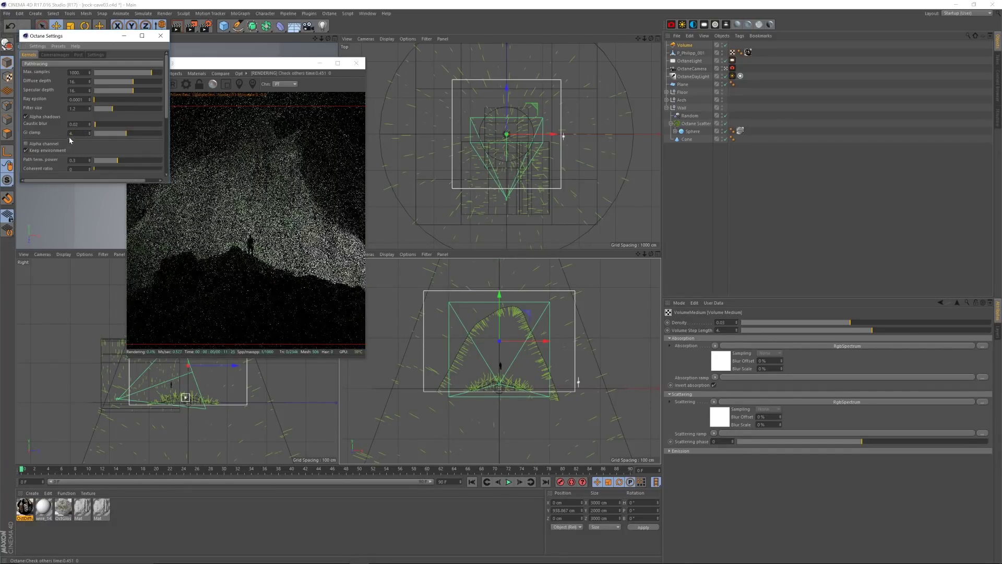
Step: Set the path tracing diffuse depth and specular depth to 8 each, and close the render settings
click(79, 82)
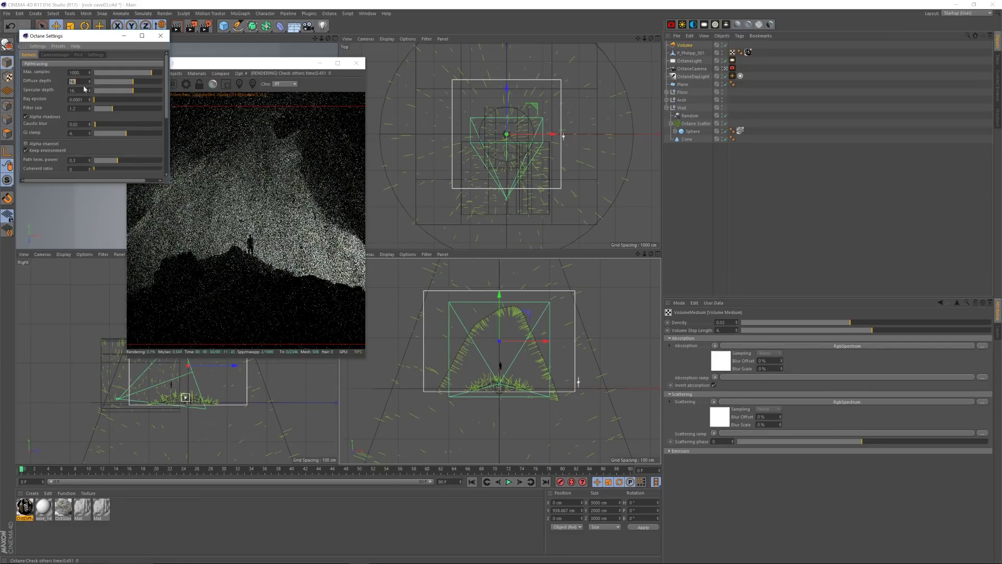
text(8)
key(Tab)
text(8)
key(Tab)
click(160, 35)
mouse_move(220, 67)
mouse_down()
mouse_move(189, 63)
mouse_move(203, 64)
mouse_up()
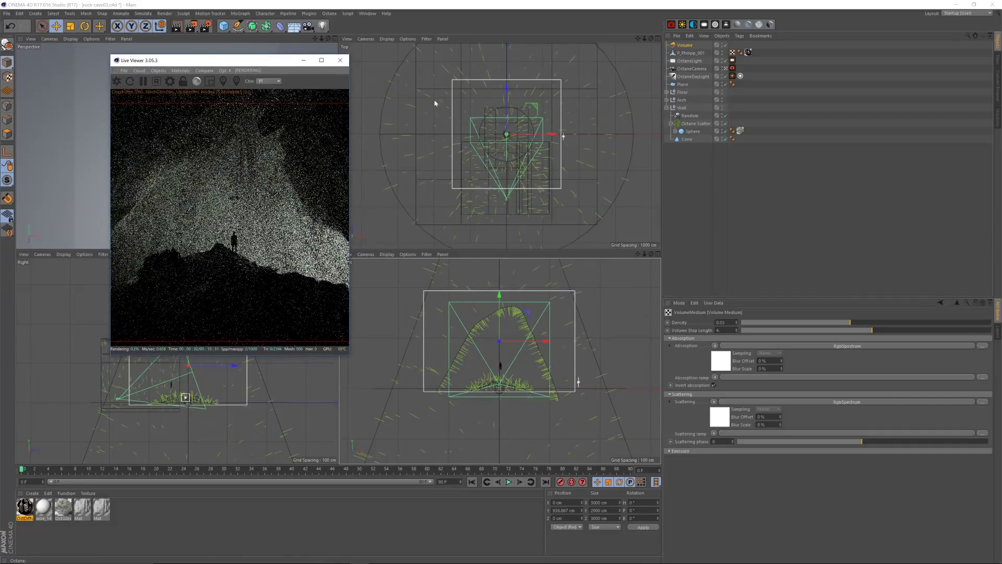
Step: Enable the Camera Imager on the Octane camera's tag and set hotpixel removal to 0.7
click(702, 68)
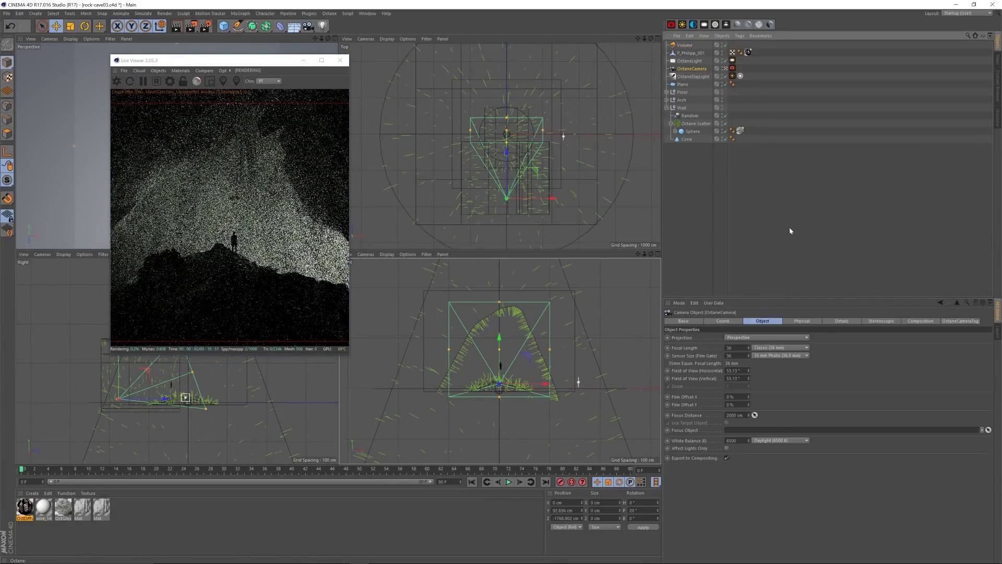
click(730, 320)
click(802, 320)
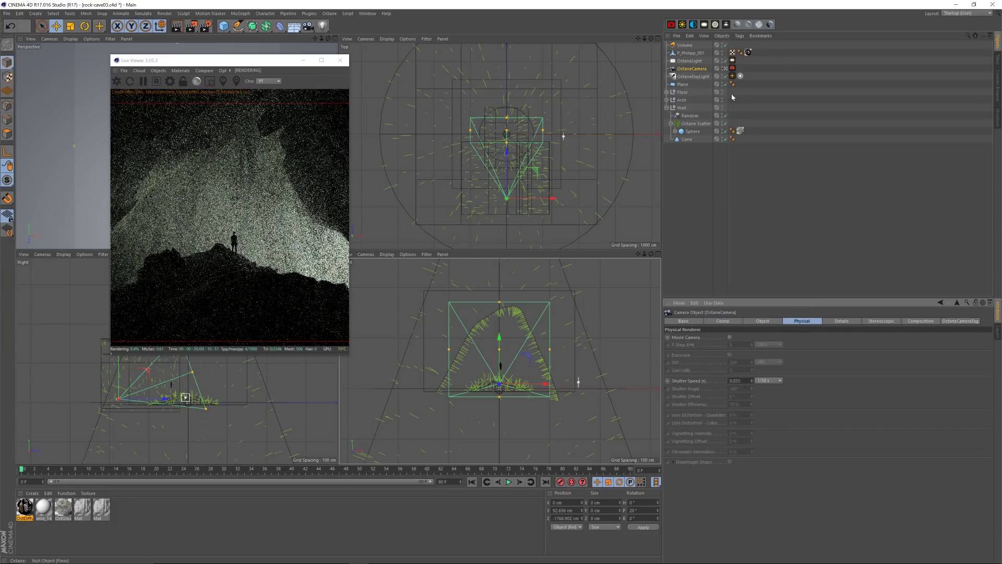
click(732, 68)
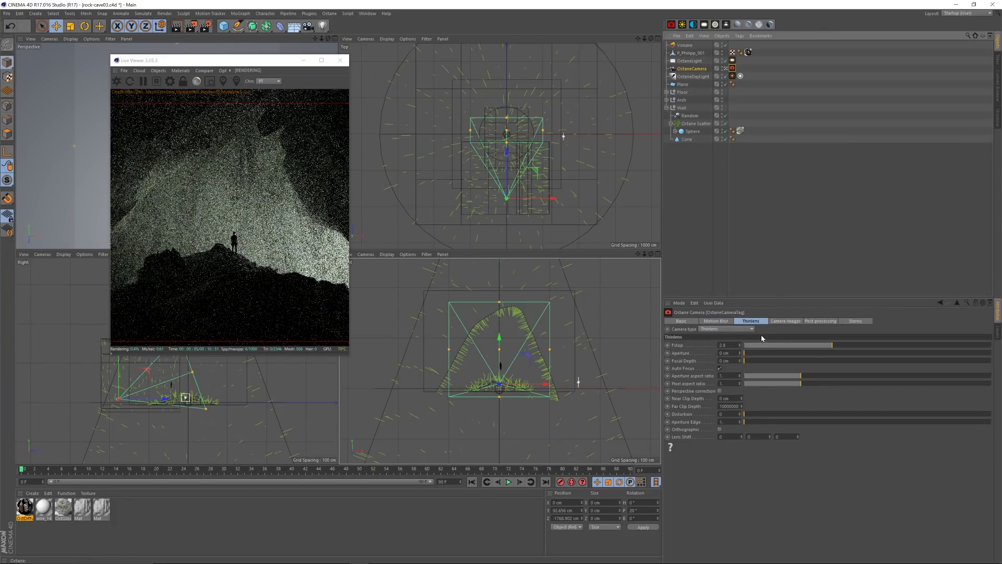
click(786, 320)
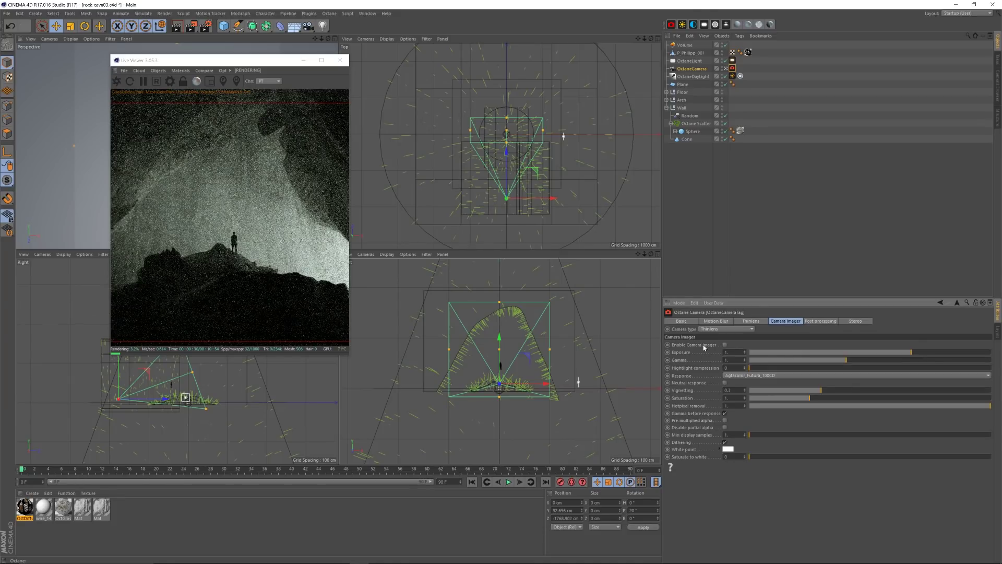
click(725, 345)
mouse_move(990, 406)
mouse_down()
mouse_move(826, 412)
mouse_move(973, 410)
mouse_up()
double_click(730, 406)
text(.7)
key(Return)
Step: Scale the human figure down uniformly to about 120 cm tall
click(690, 53)
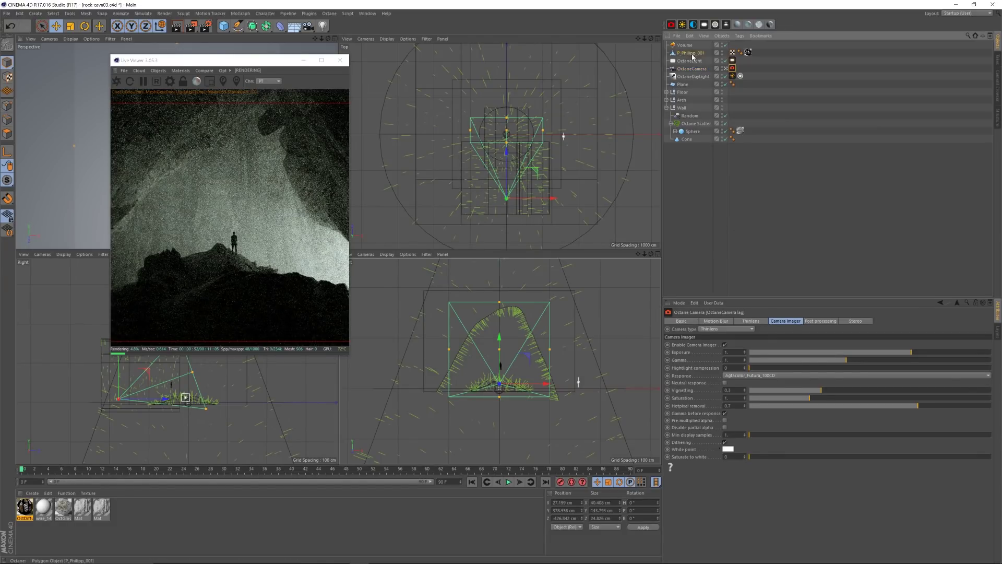
click(70, 27)
drag(591, 303, 558, 337)
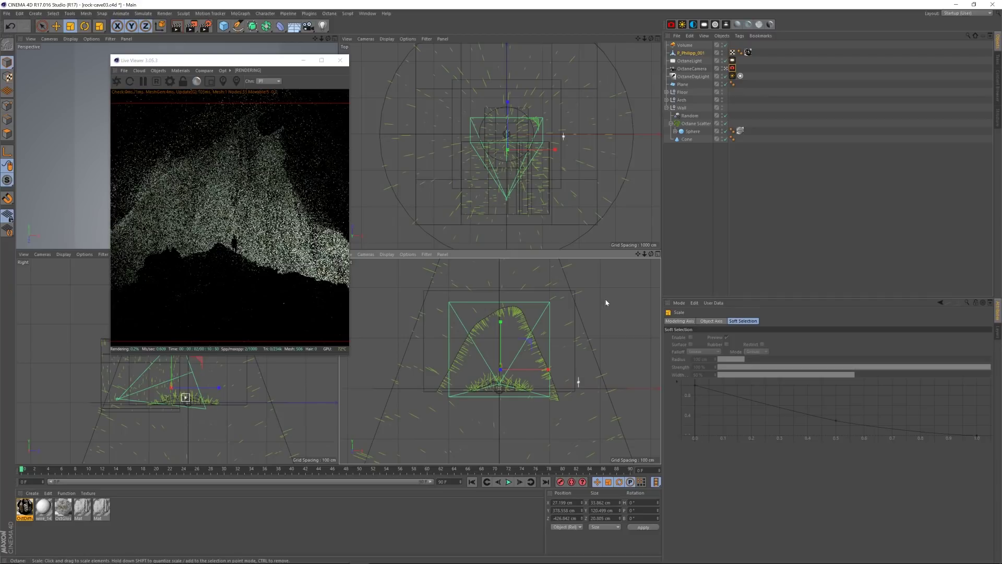
Step: Change the seed of the arch group's Random effector to vary its scattered rocks
key(e)
drag(179, 60, 220, 63)
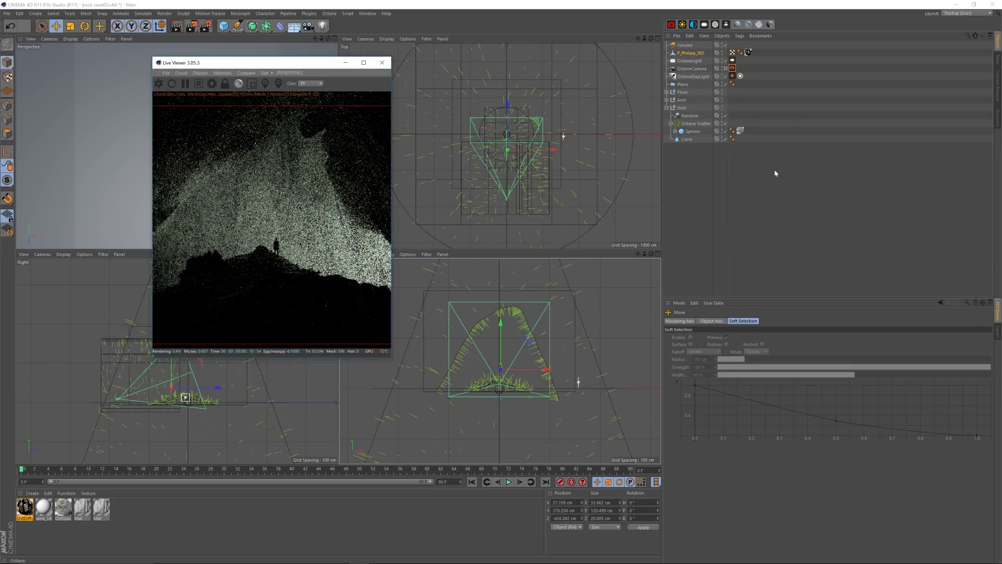
drag(306, 64, 305, 61)
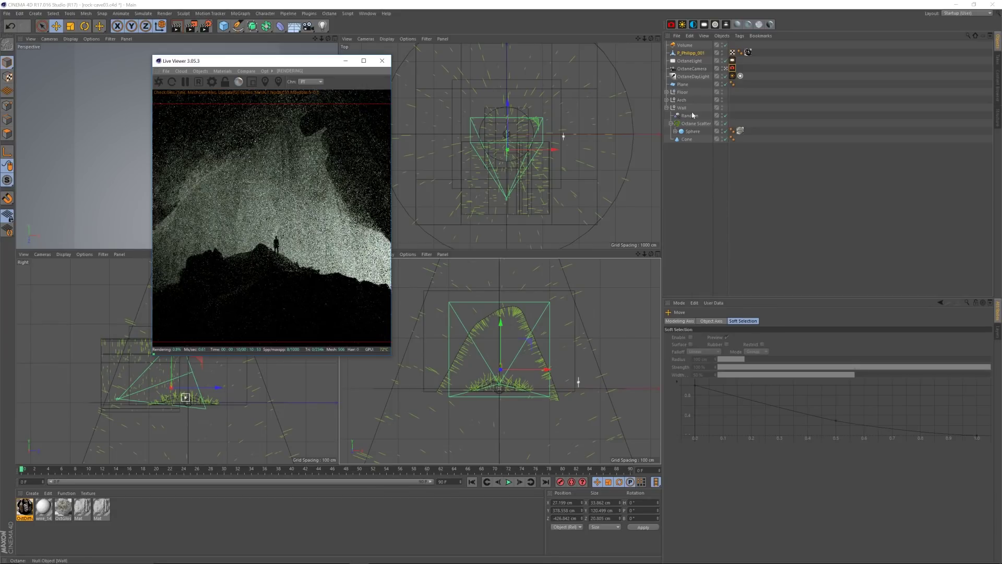
click(667, 107)
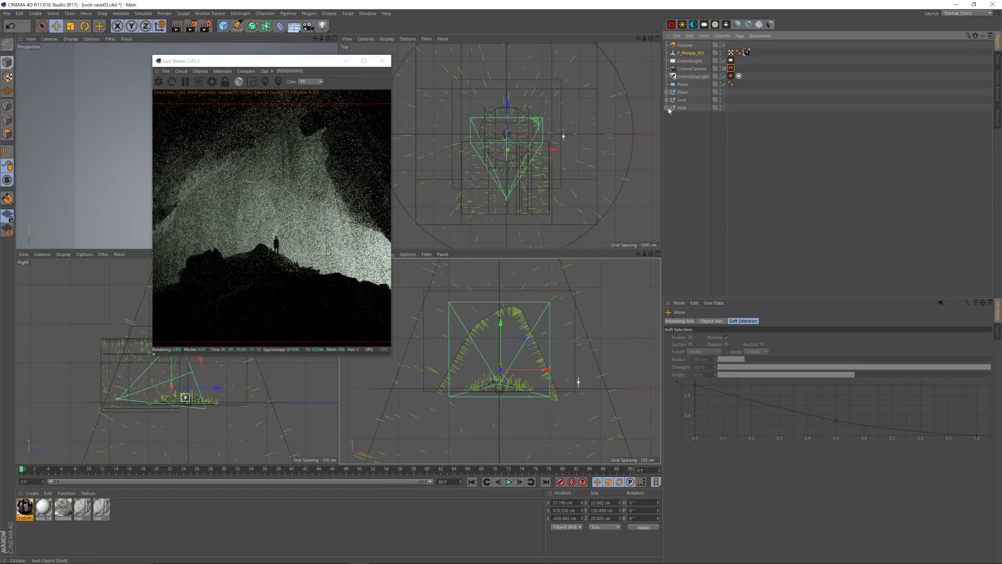
click(667, 99)
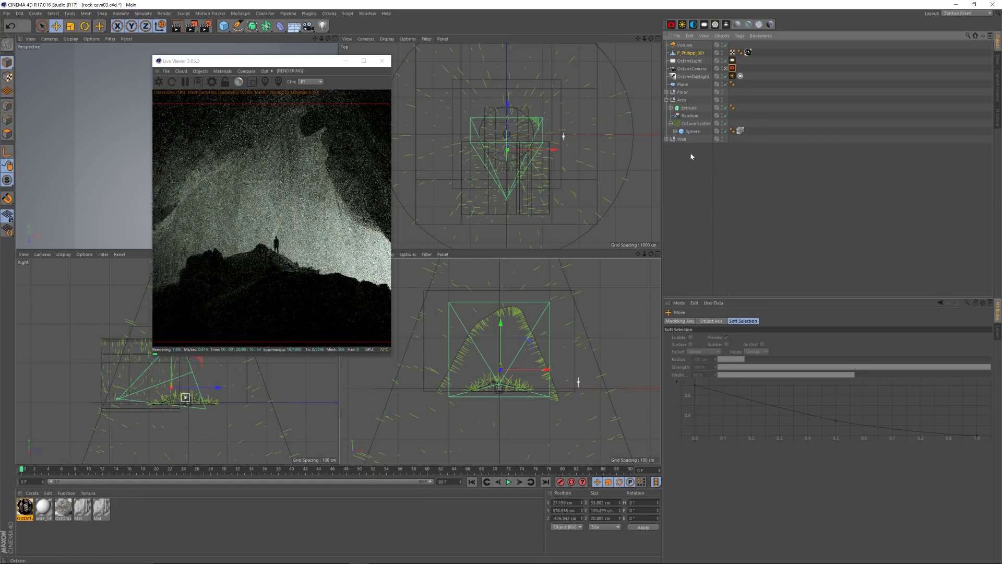
click(689, 115)
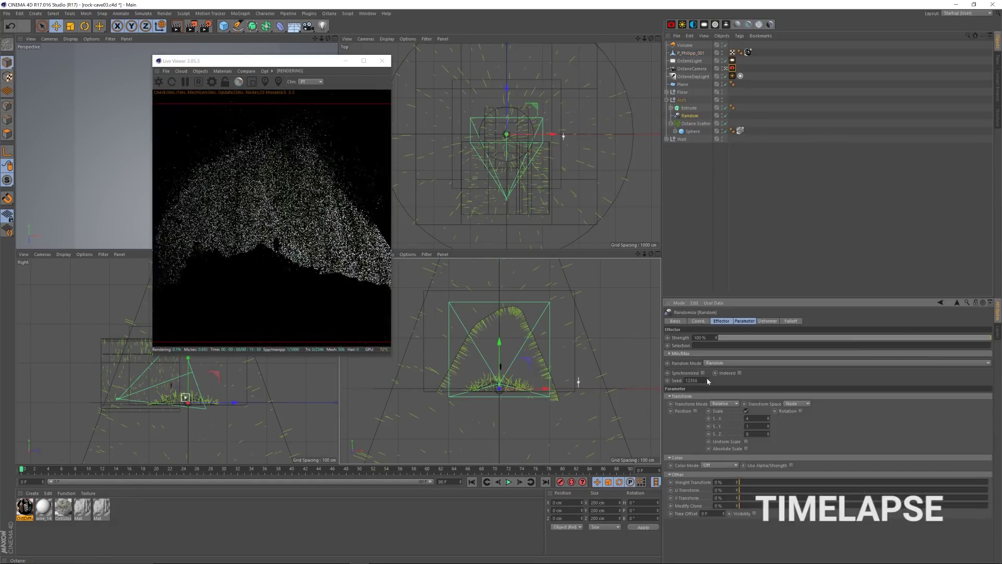
drag(232, 62, 205, 66)
click(666, 100)
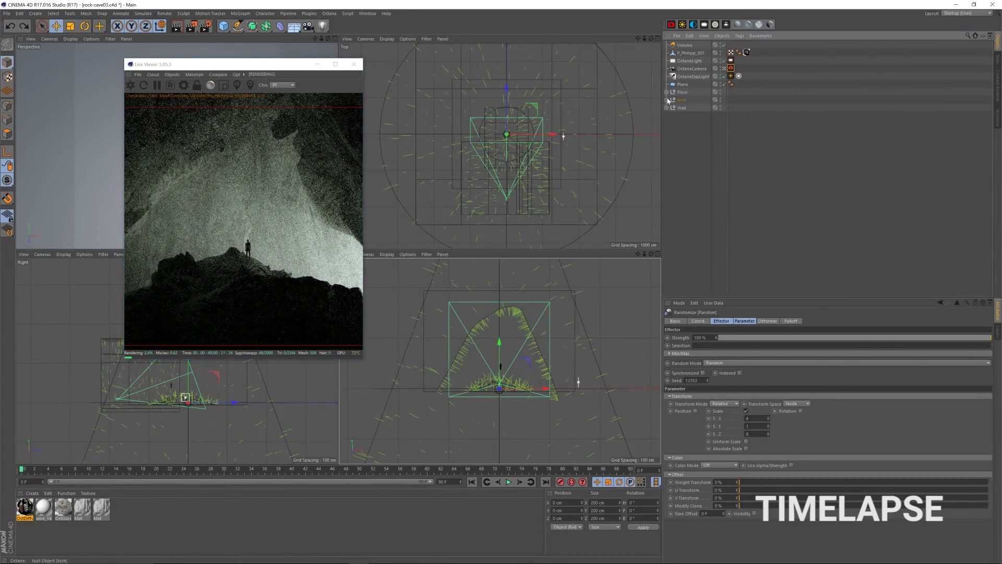
Step: Adjust the arch's Random effector seed again and shift the arch group slightly along the X axis
click(689, 60)
click(666, 92)
click(667, 131)
click(666, 170)
click(689, 146)
click(707, 381)
click(681, 131)
drag(553, 134, 556, 134)
click(667, 131)
Step: Change the seed of the floor's Random effector and scale the human figure down uniformly to about 92 cm tall
click(689, 107)
click(707, 381)
click(690, 53)
scroll(500, 367, up, 5)
click(70, 26)
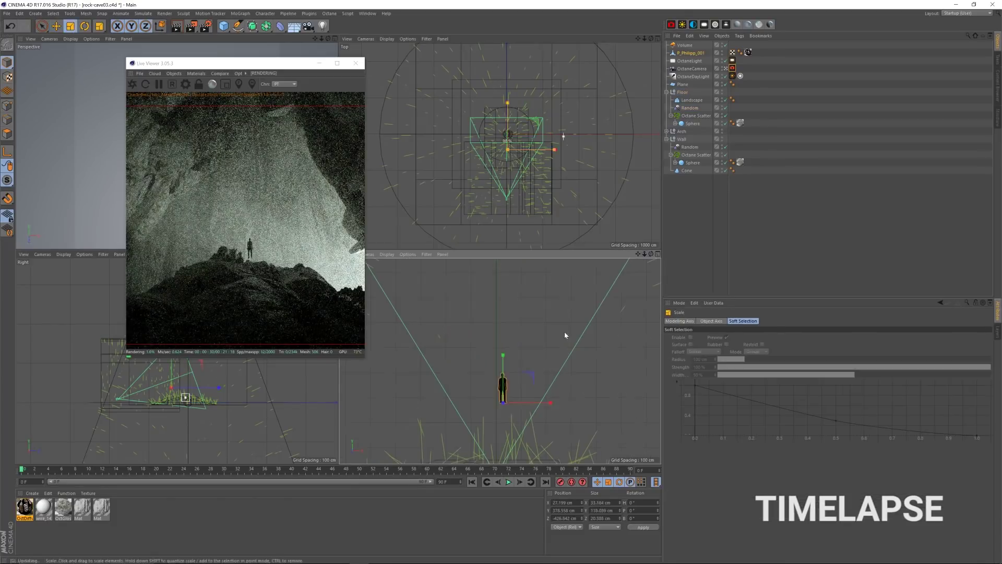
click(56, 26)
Step: Pick another seed for the floor's Random effector and raise the human figure to a Y position of about 482 cm
click(689, 108)
click(707, 381)
click(691, 53)
drag(504, 372, 506, 344)
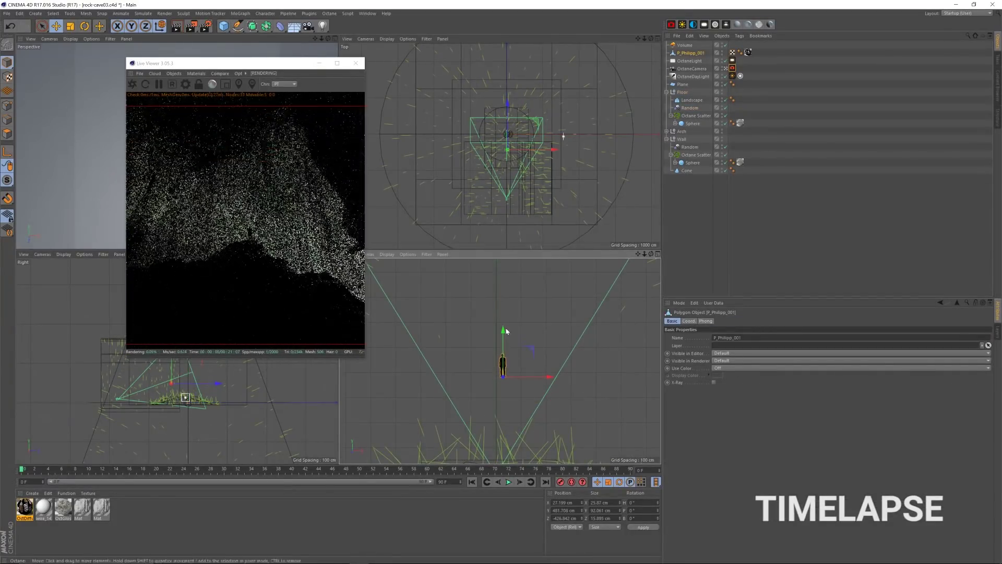
Step: Render the scene to the Picture Viewer and enlarge its window to show the whole image
mouse_move(235, 65)
mouse_down()
mouse_move(257, 56)
mouse_move(231, 55)
mouse_up()
click(191, 26)
drag(374, 82, 417, 63)
drag(527, 344, 698, 511)
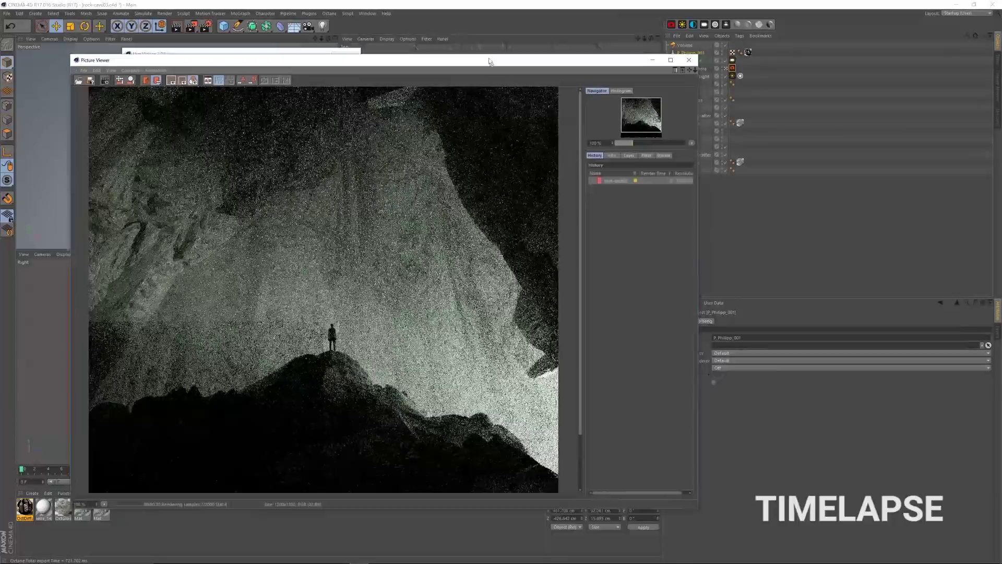
drag(490, 62, 476, 41)
drag(684, 492, 718, 559)
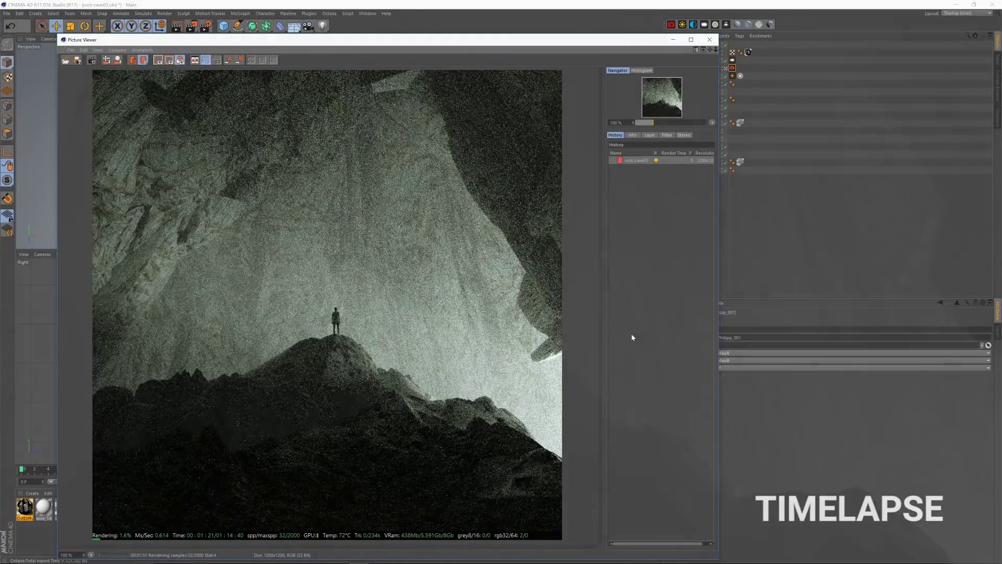